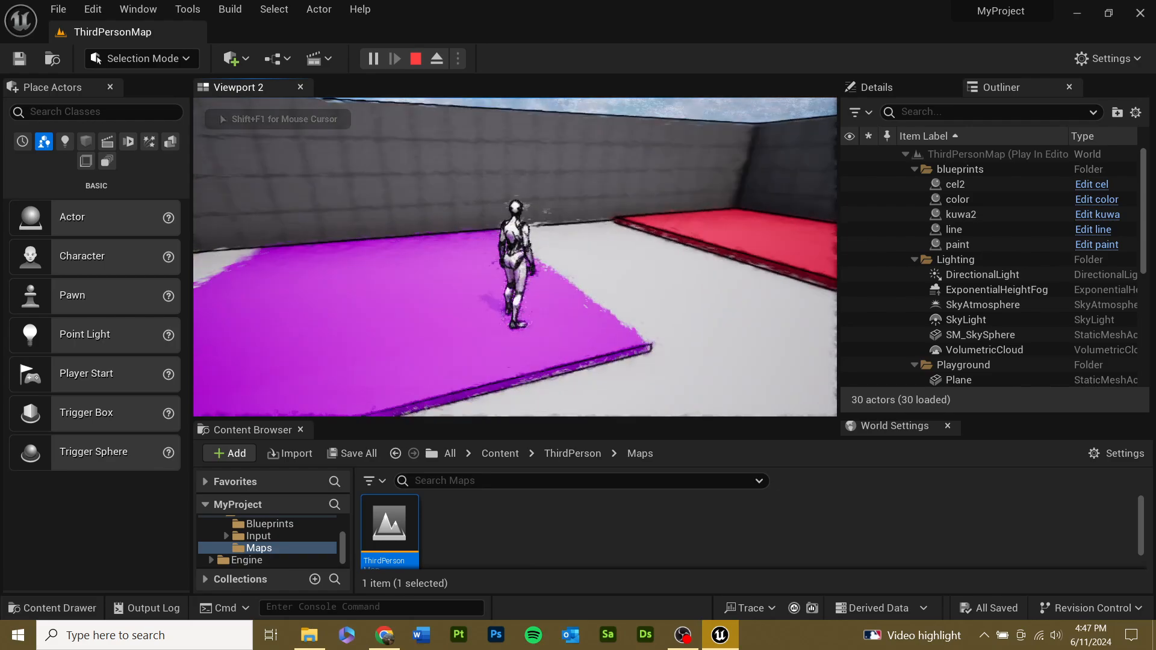
- Walk the character across the coloured platforms, toggling the shader effects off and on, and end the play session
{"action": "key", "text": "w"}
{"action": "key", "text": "e"}
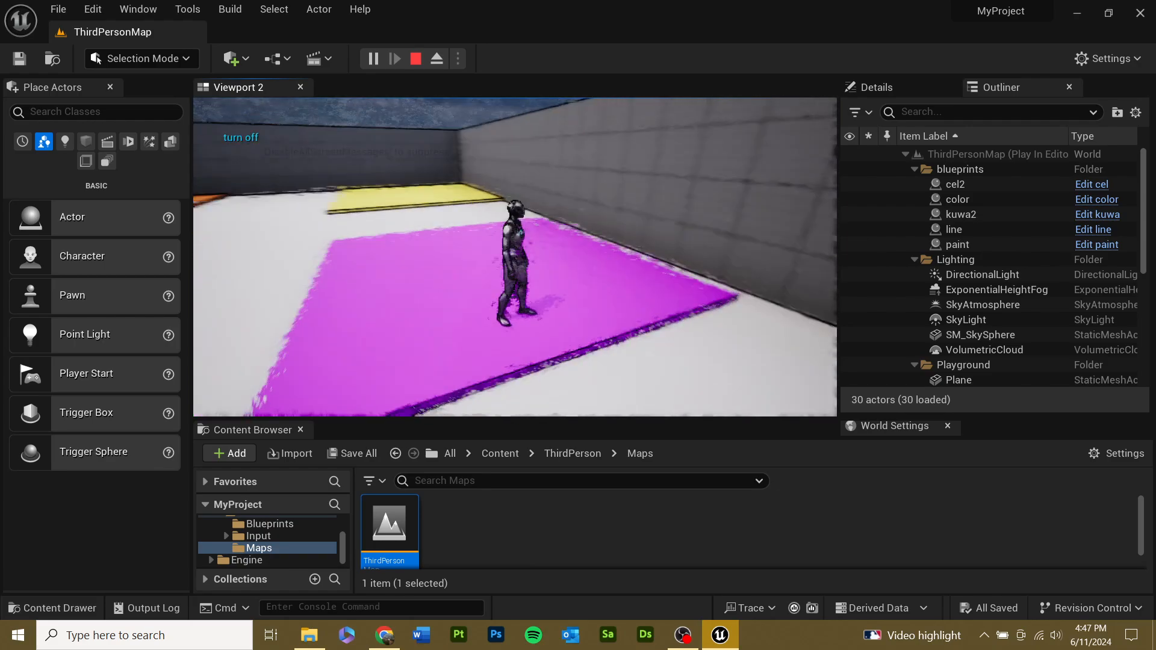
{"action": "key", "text": "e"}
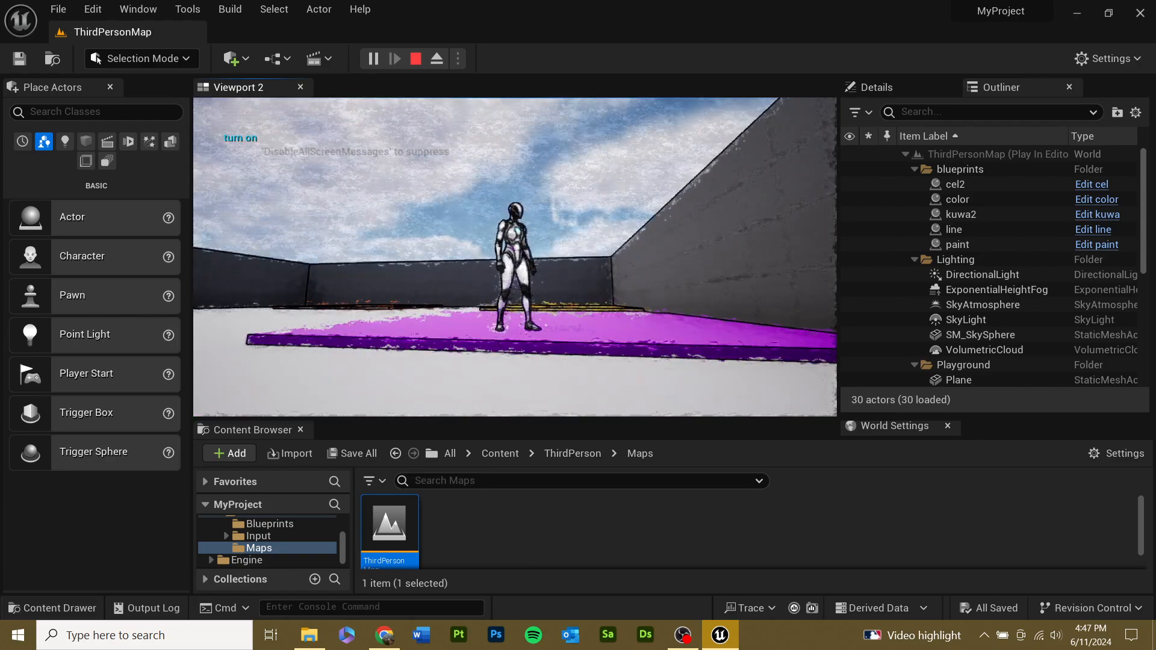
{"action": "key", "text": "e"}
{"action": "key", "text": "w"}
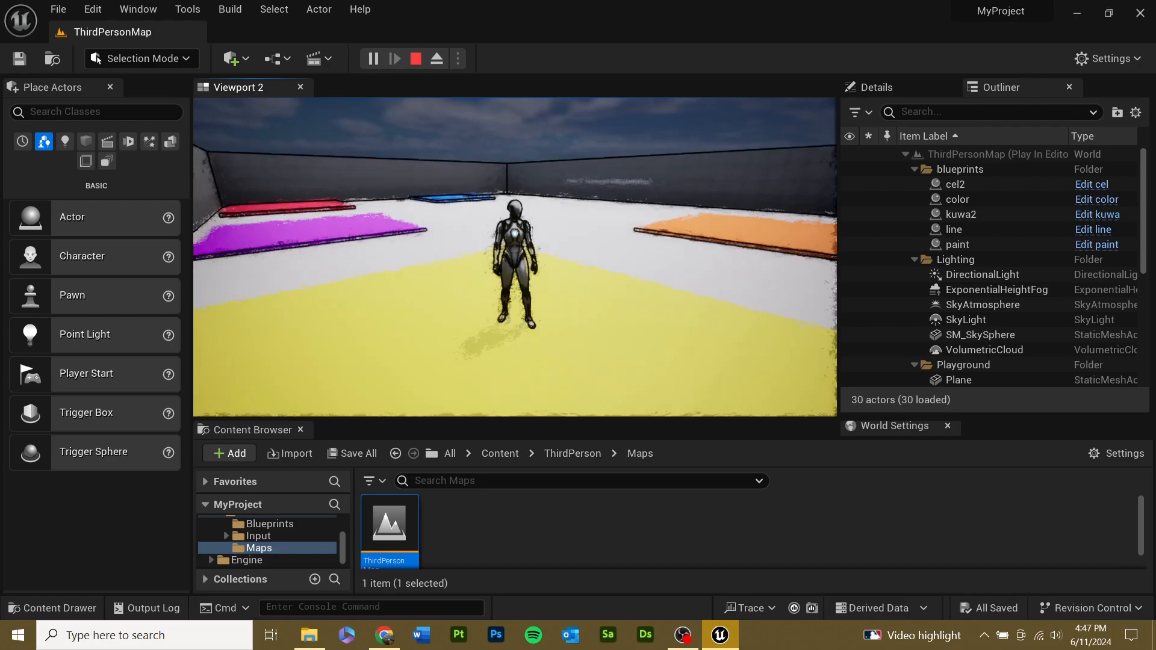
{"action": "key", "text": "Escape"}
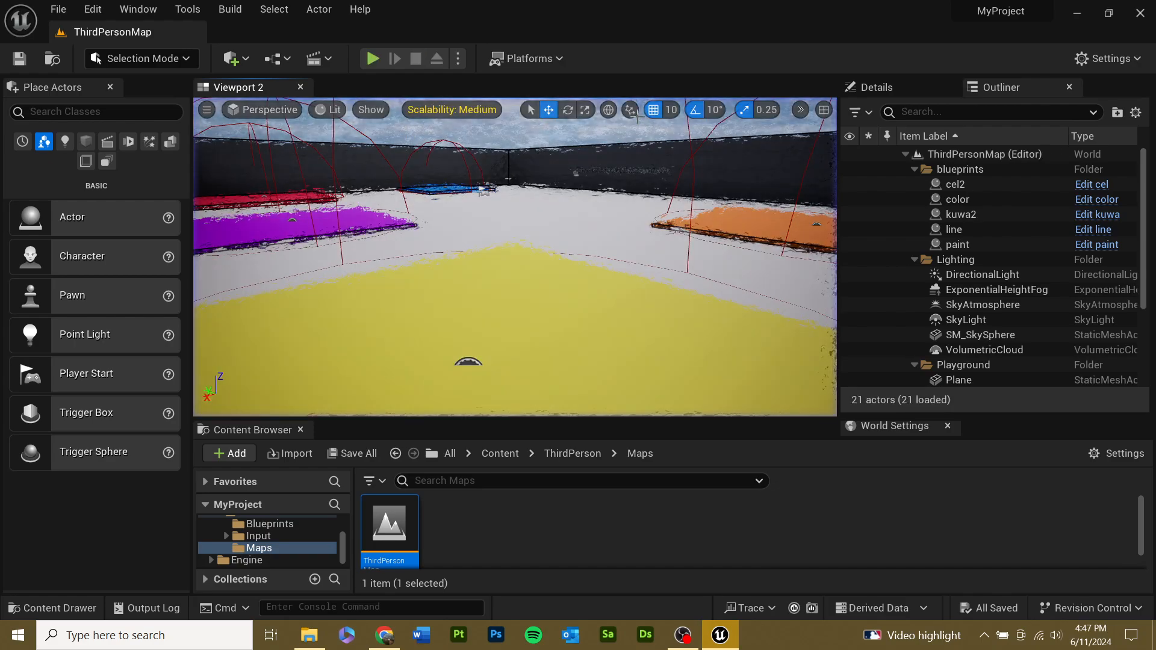
{"action": "left_click", "coordinate": [917, 91]}
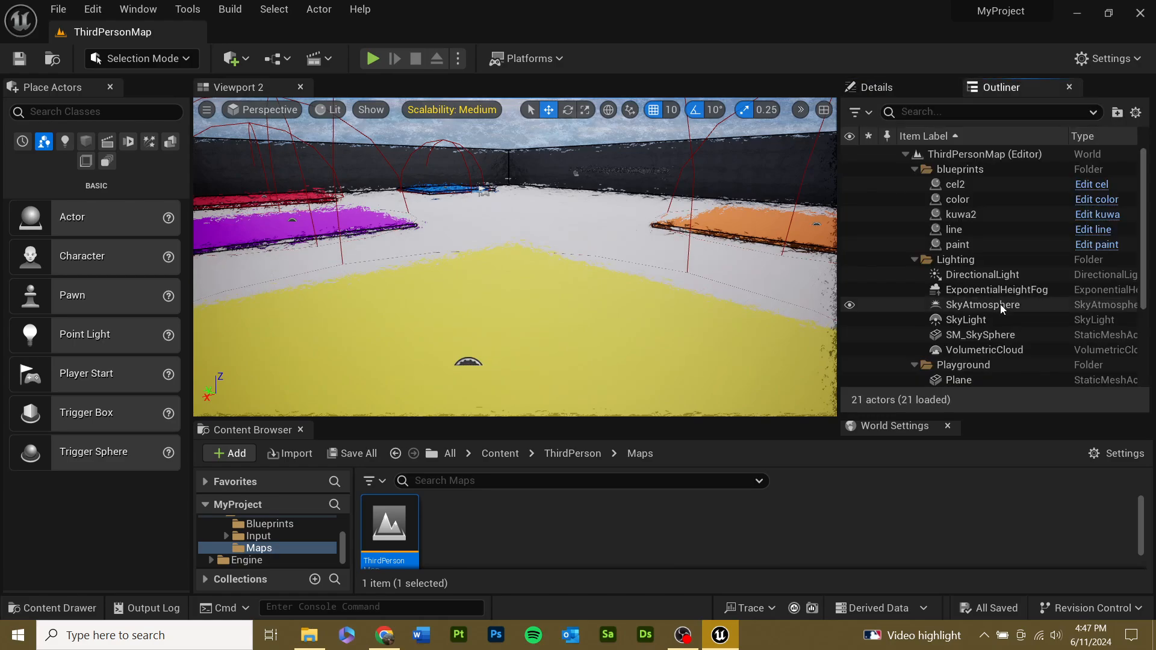
{"action": "scroll", "coordinate": [1004, 337], "scroll_direction": "down", "scroll_amount": 2}
{"action": "scroll", "coordinate": [999, 348], "scroll_direction": "down", "scroll_amount": 3}
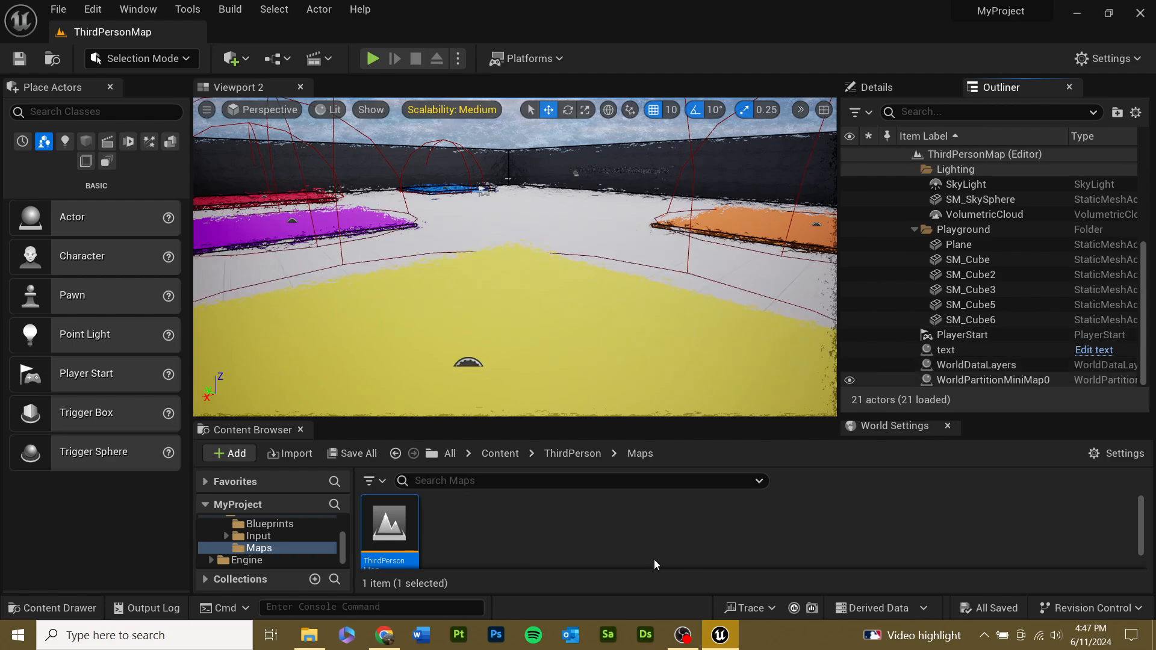
{"action": "left_click", "coordinate": [683, 636]}
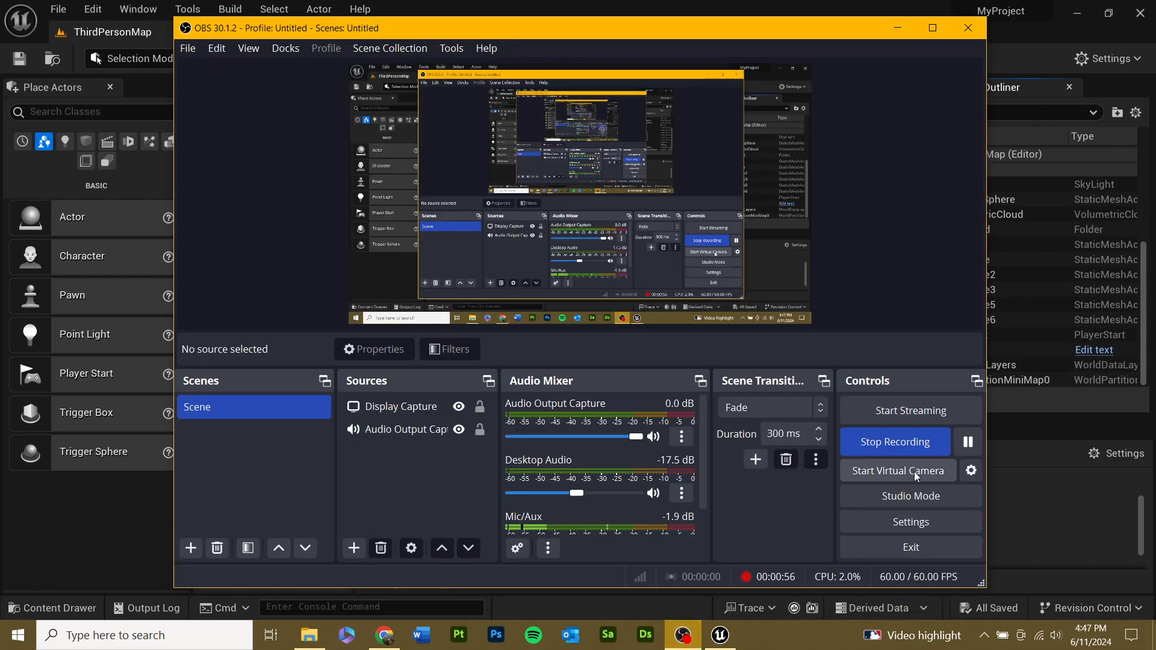
{"action": "left_click", "coordinate": [897, 28]}
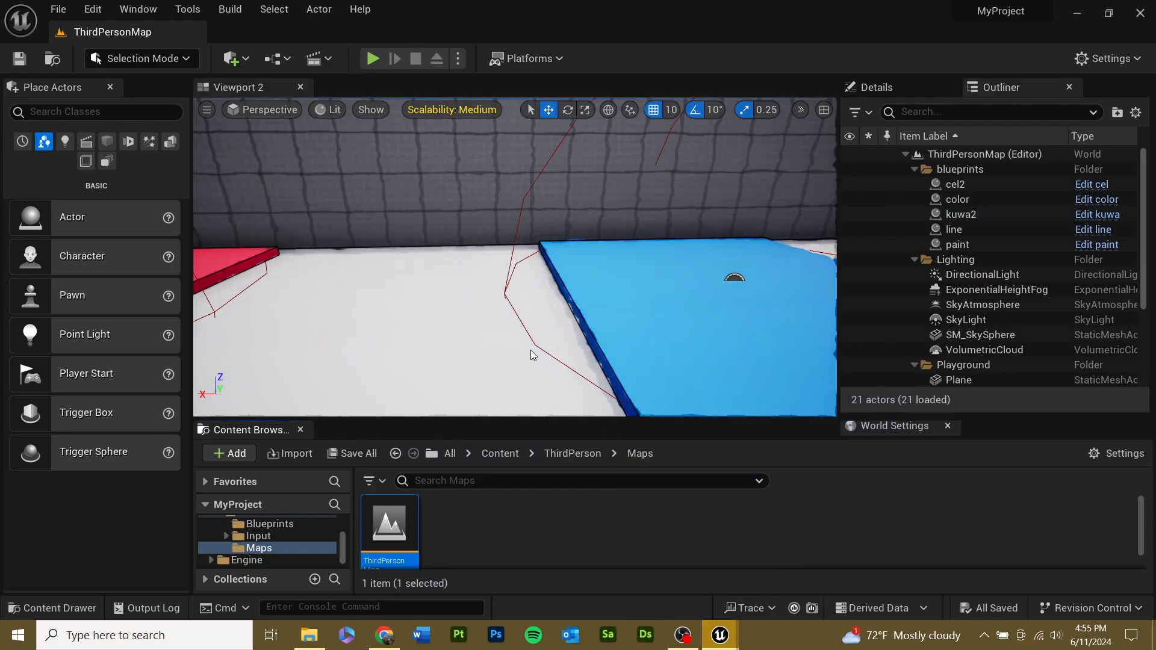
{"action": "left_click_drag", "start_coordinate": [490, 337], "coordinate": [490, 361]}
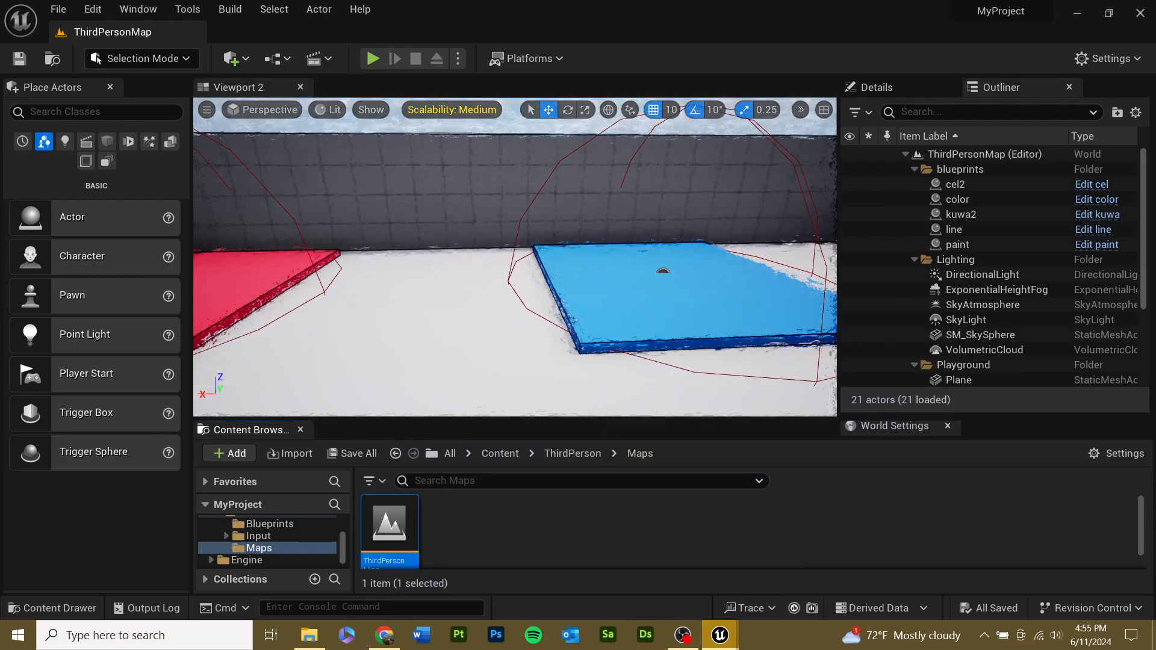
{"action": "right_click_drag", "start_coordinate": [490, 362], "coordinate": [526, 418]}
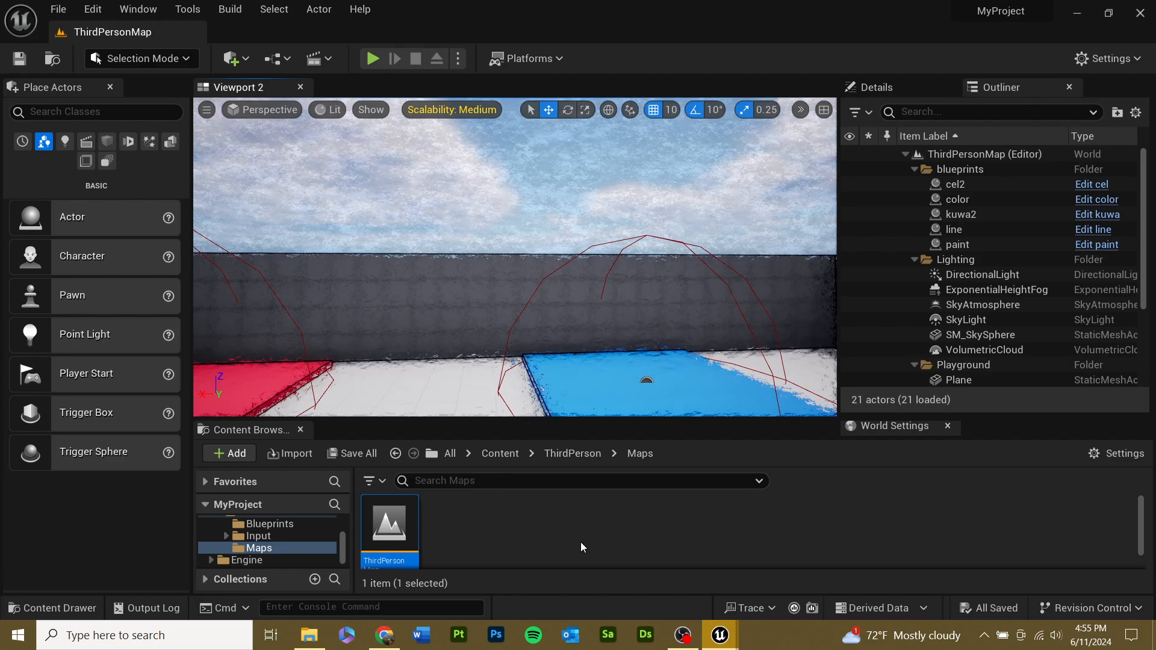
{"action": "right_click", "coordinate": [517, 552]}
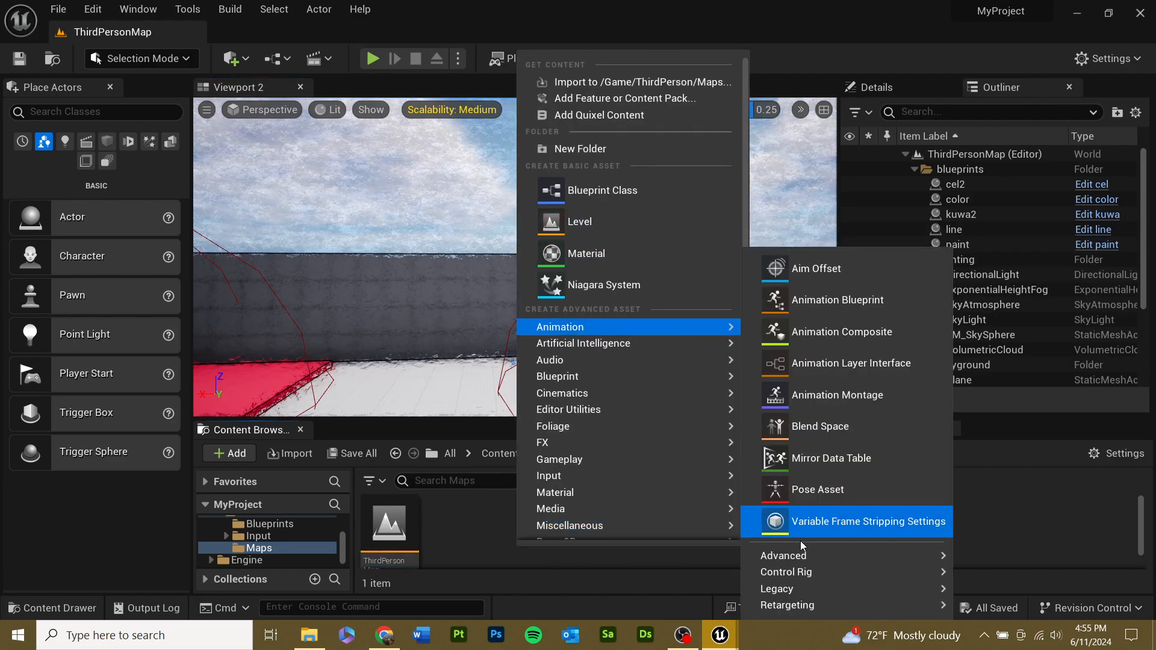
{"action": "left_click", "coordinate": [483, 539]}
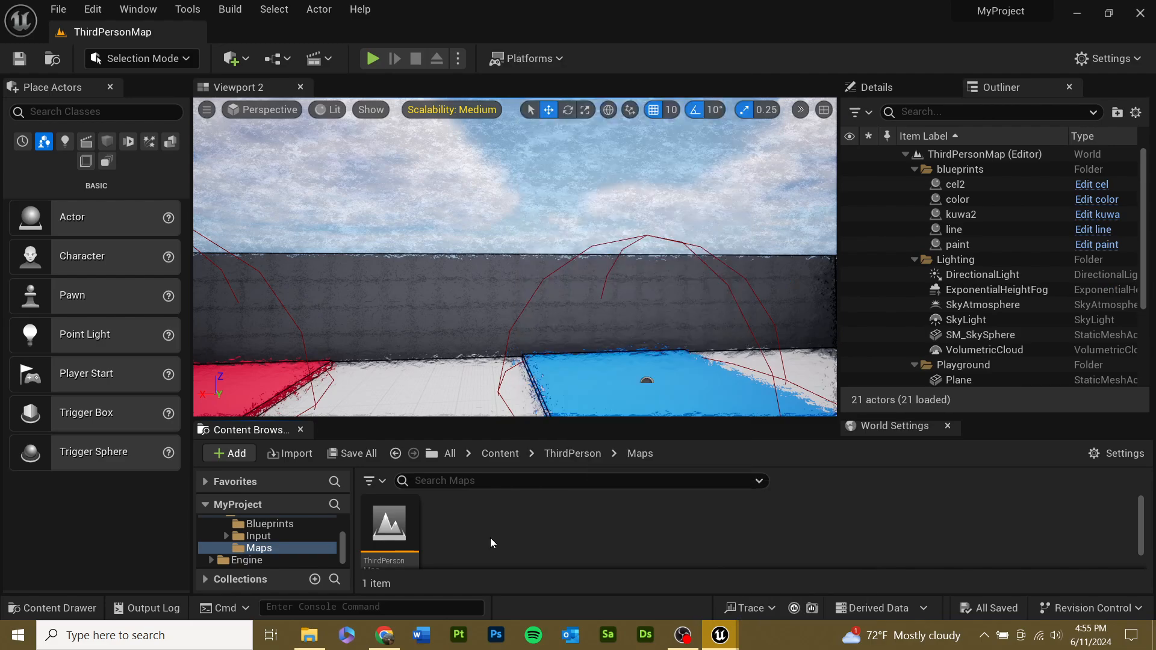
- Start migrating the shaders folder from the project's Content folder, accepting all assets preselected in the asset report
{"action": "left_click", "coordinate": [502, 452]}
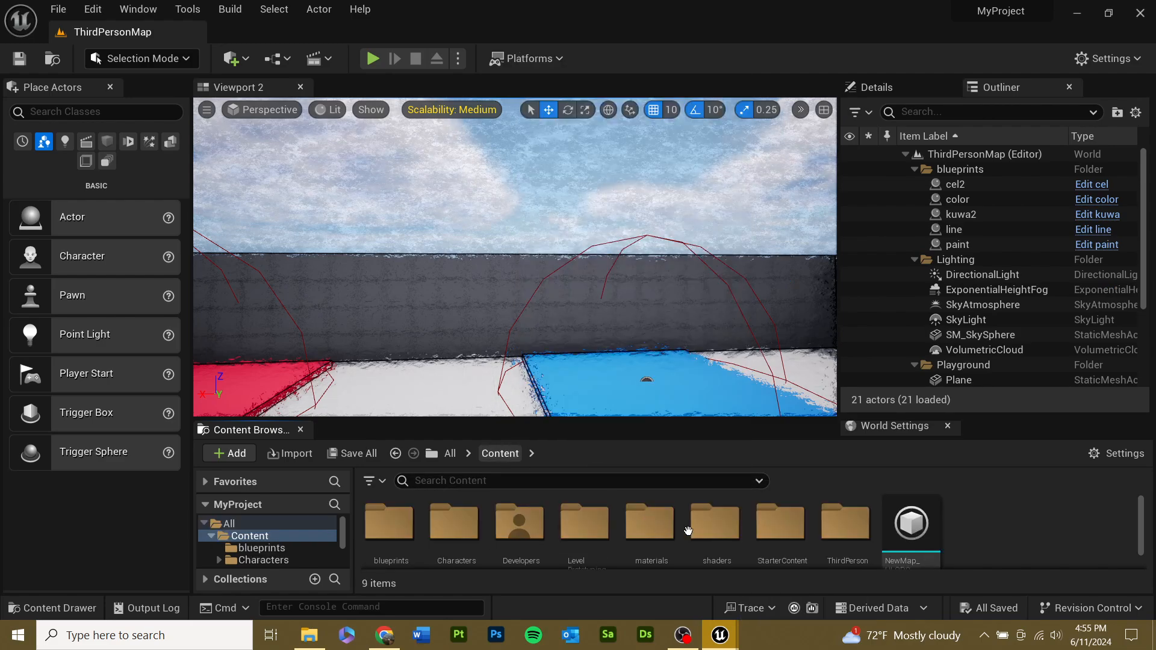
{"action": "left_click", "coordinate": [715, 534]}
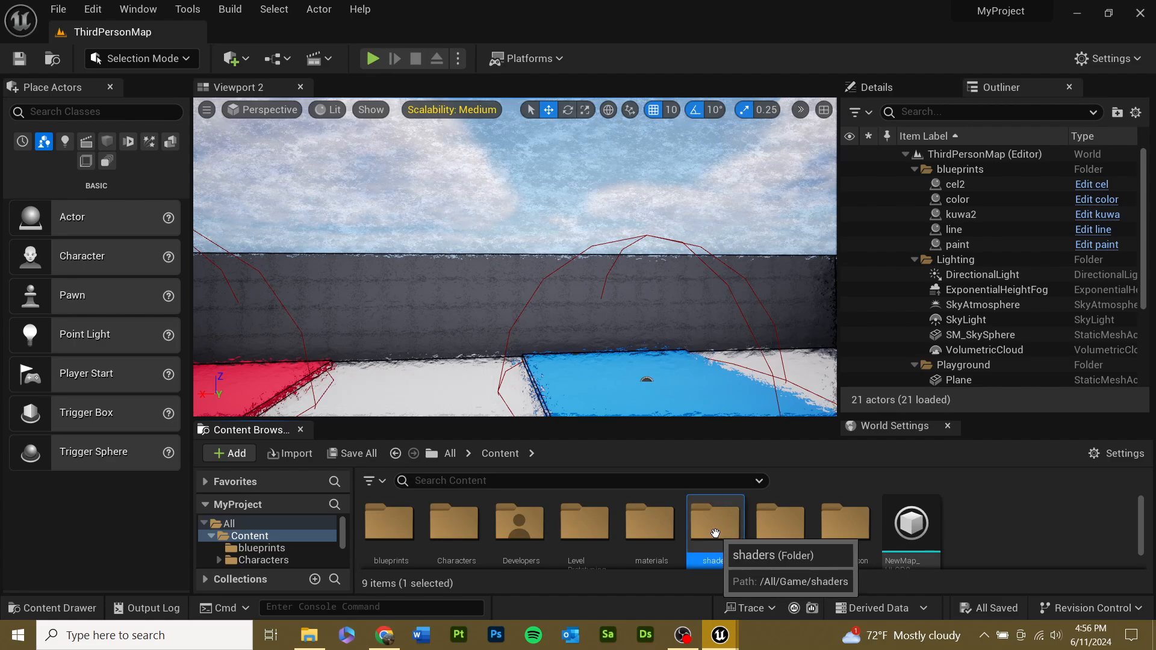
{"action": "right_click", "coordinate": [715, 534]}
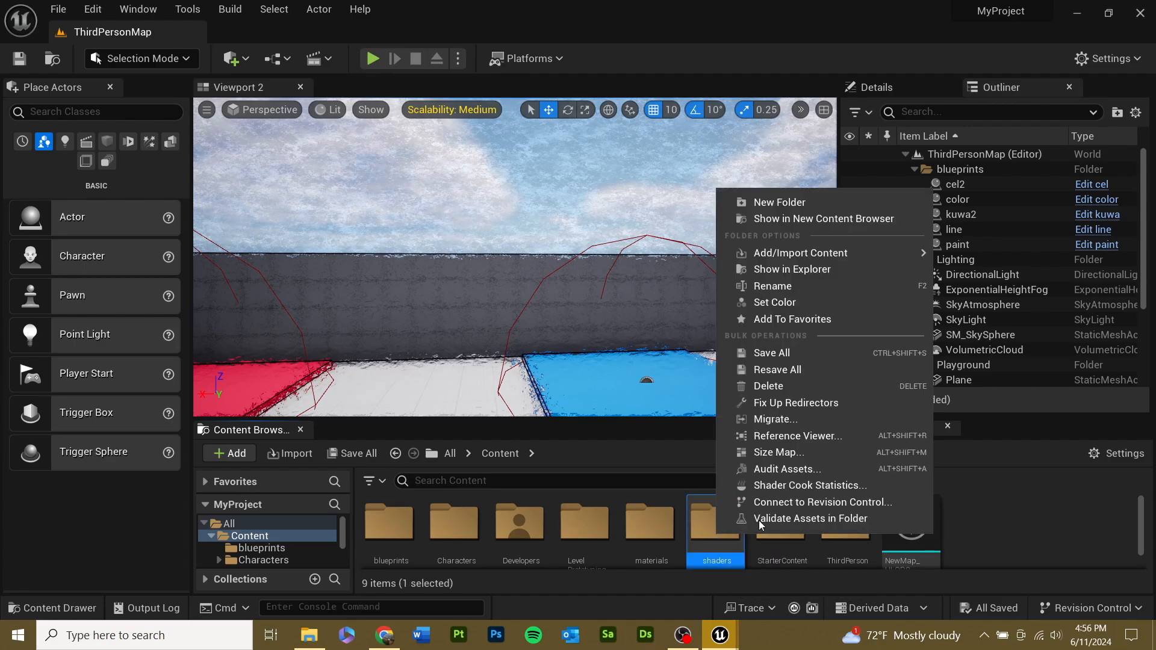
{"action": "left_click", "coordinate": [818, 425]}
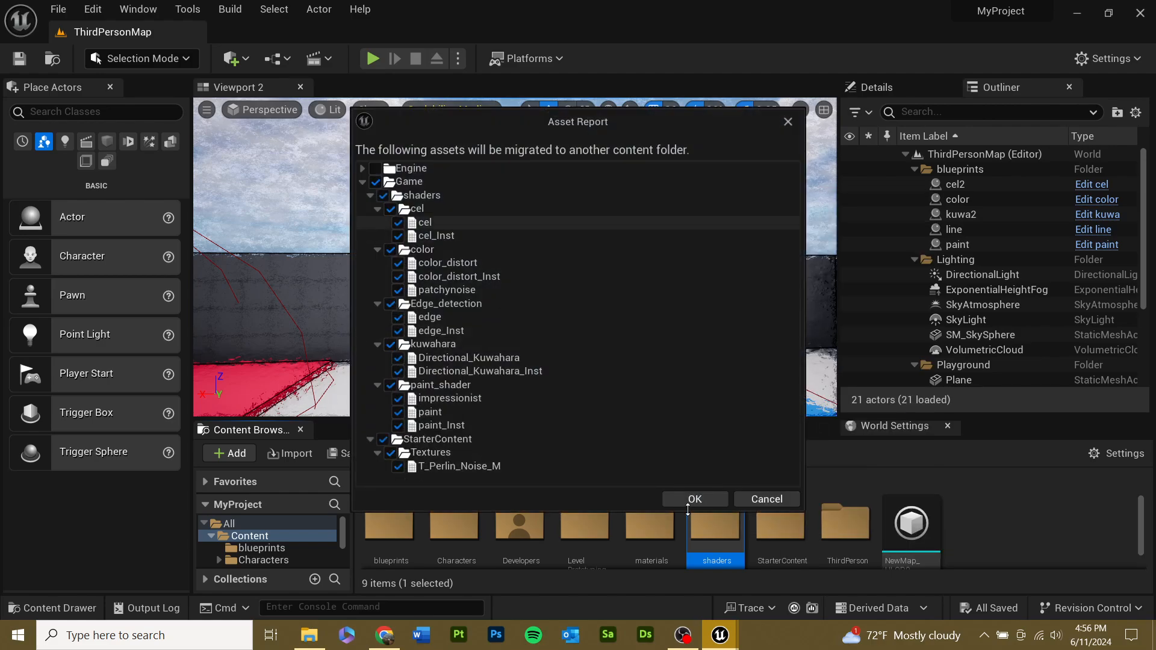
{"action": "left_click", "coordinate": [692, 501]}
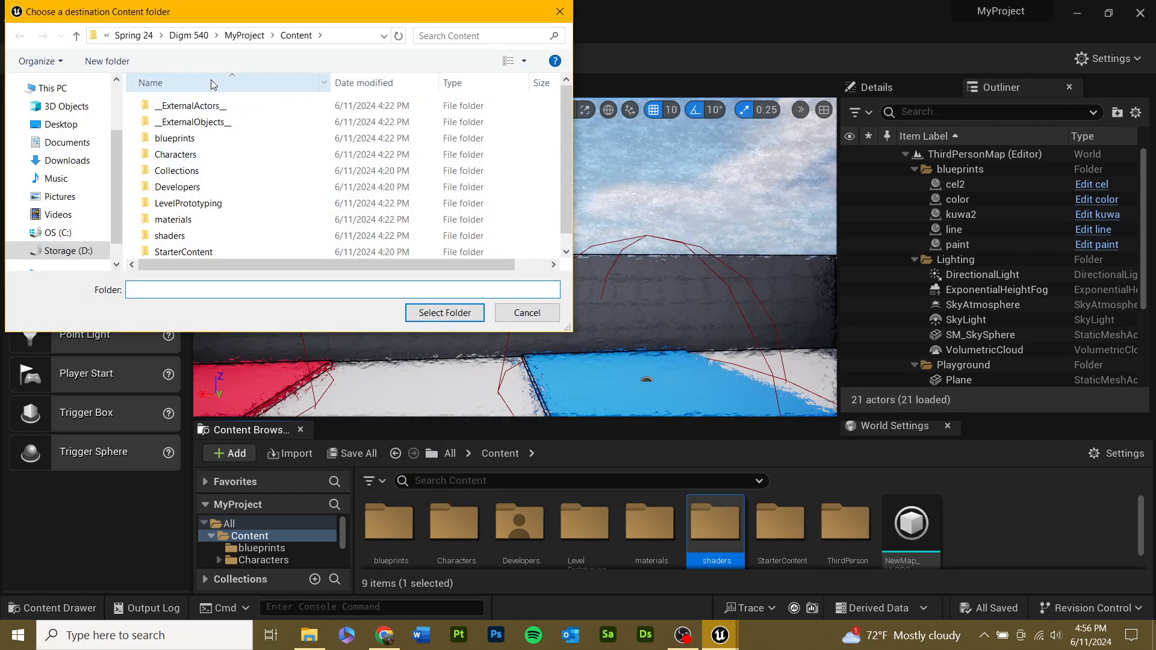
- Choose the Content folder of MyProject2 under Digm 540 as the migration destination and overwrite the existing T_Perlin_Noise_M asset
{"action": "left_click", "coordinate": [192, 36]}
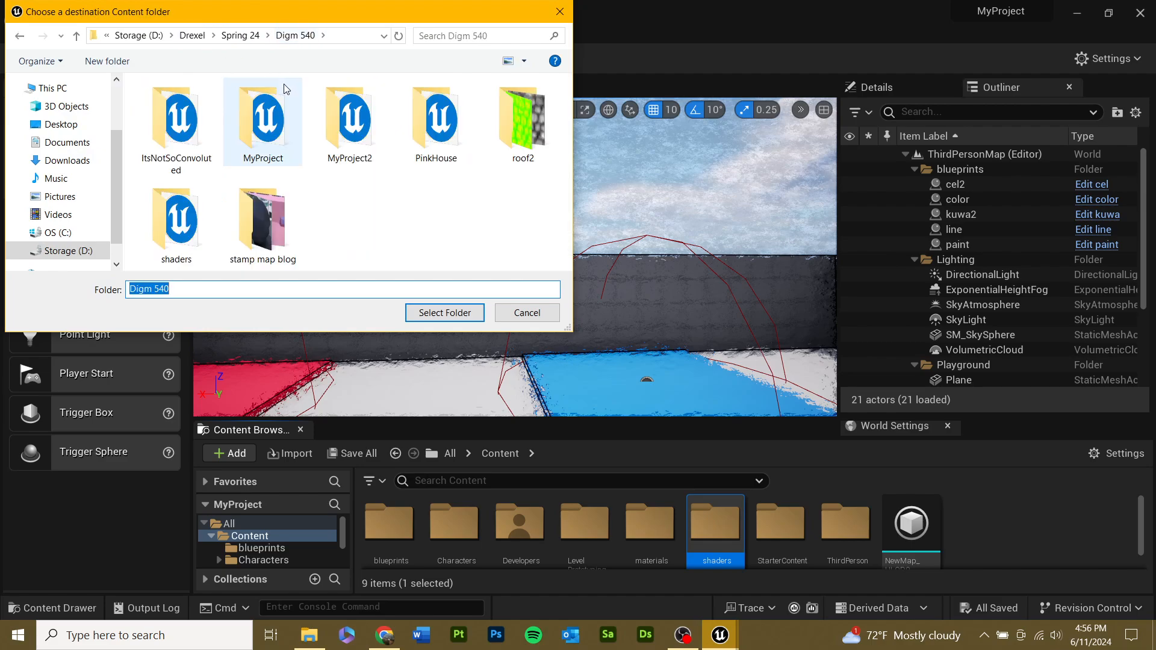
{"action": "left_click", "coordinate": [375, 143]}
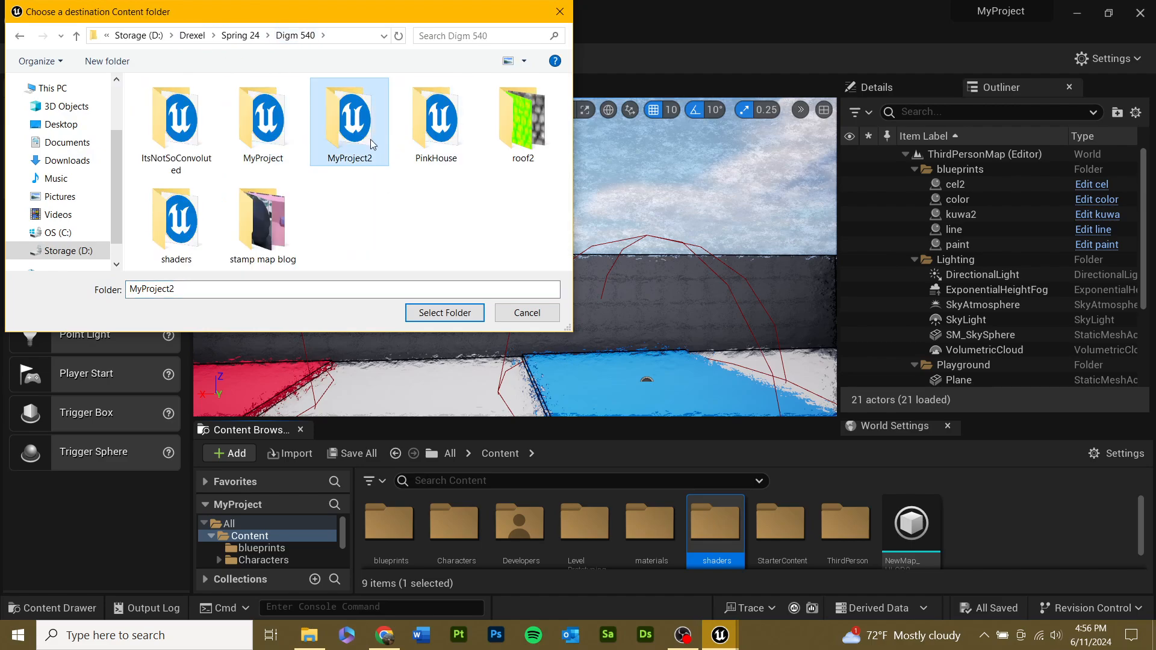
{"action": "double_click", "coordinate": [372, 144]}
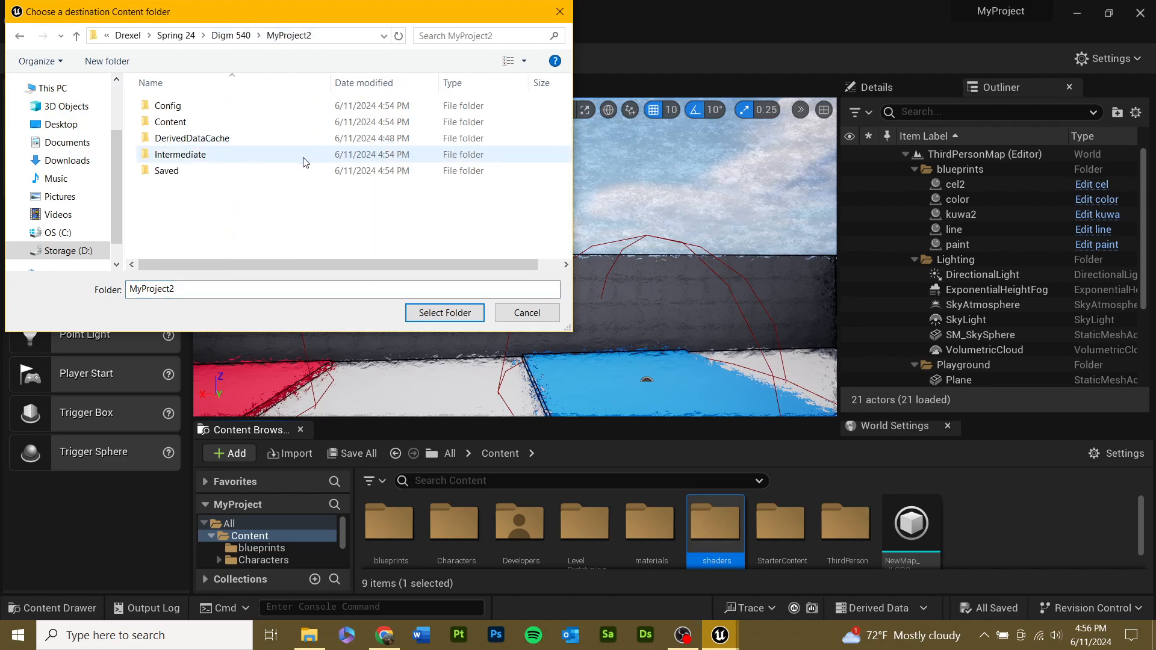
{"action": "left_click", "coordinate": [197, 130]}
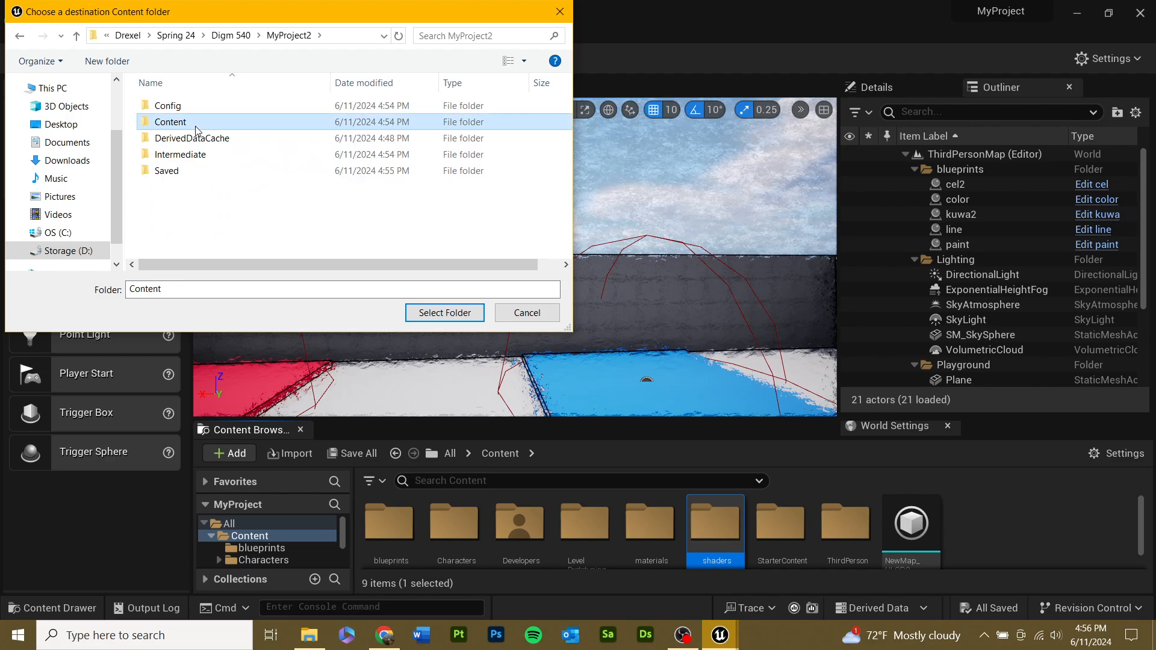
{"action": "left_click", "coordinate": [446, 313]}
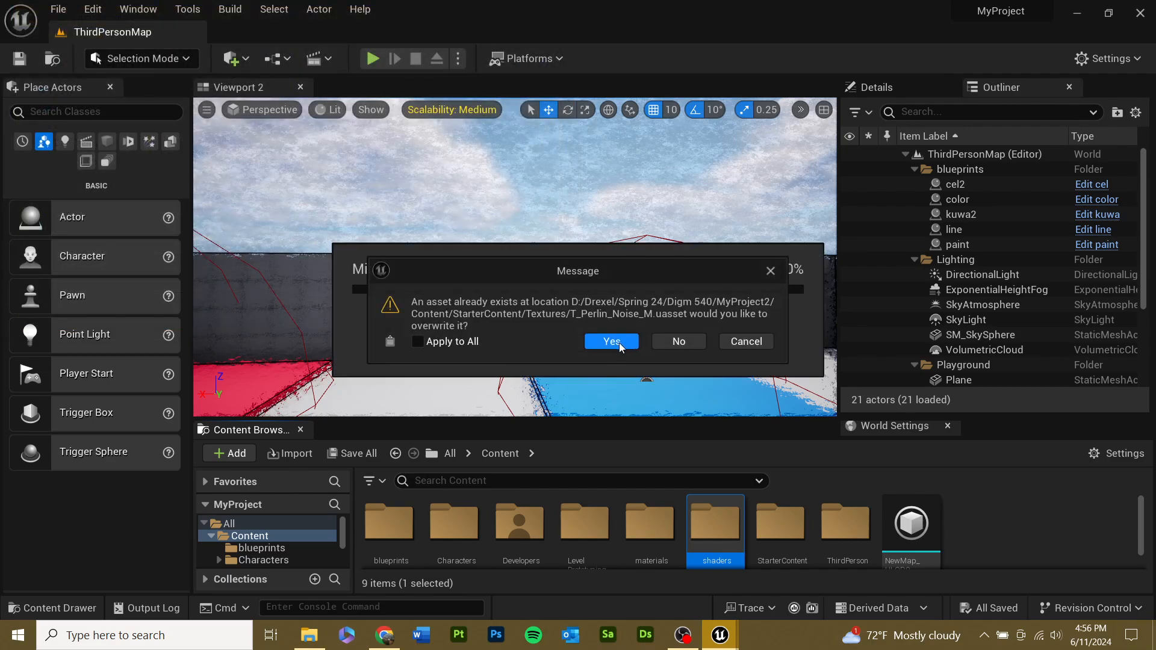
{"action": "left_click", "coordinate": [612, 341]}
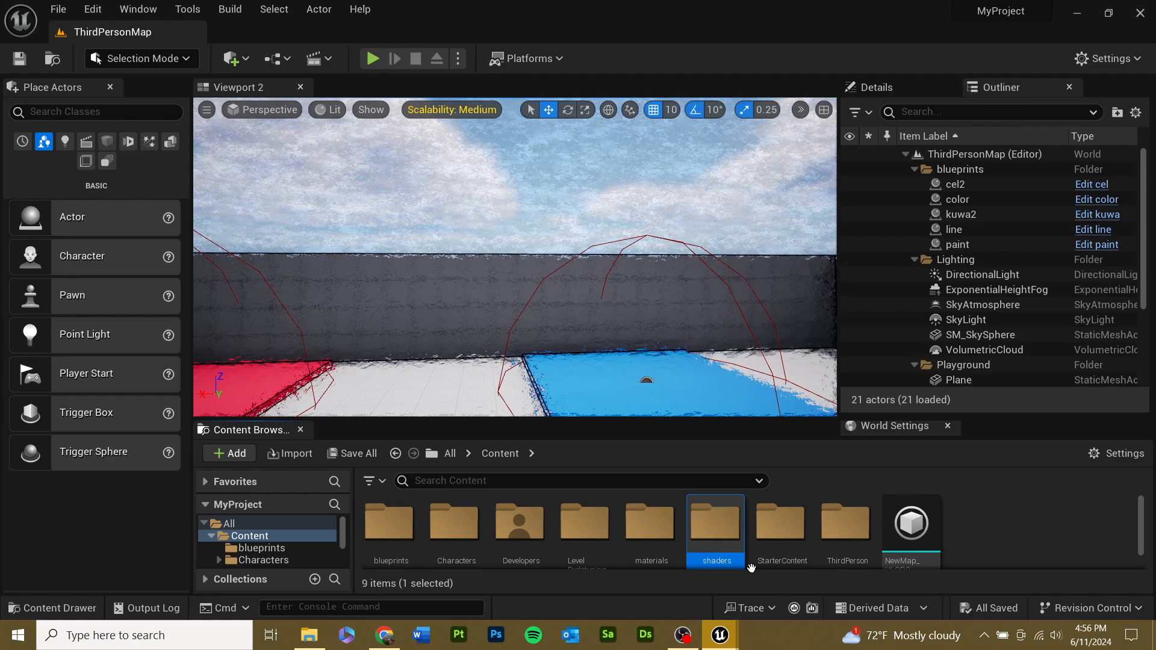
- Open the MyProject2 project and close its floating Content Browser window
{"action": "left_click", "coordinate": [58, 9]}
{"action": "left_click", "coordinate": [114, 328]}
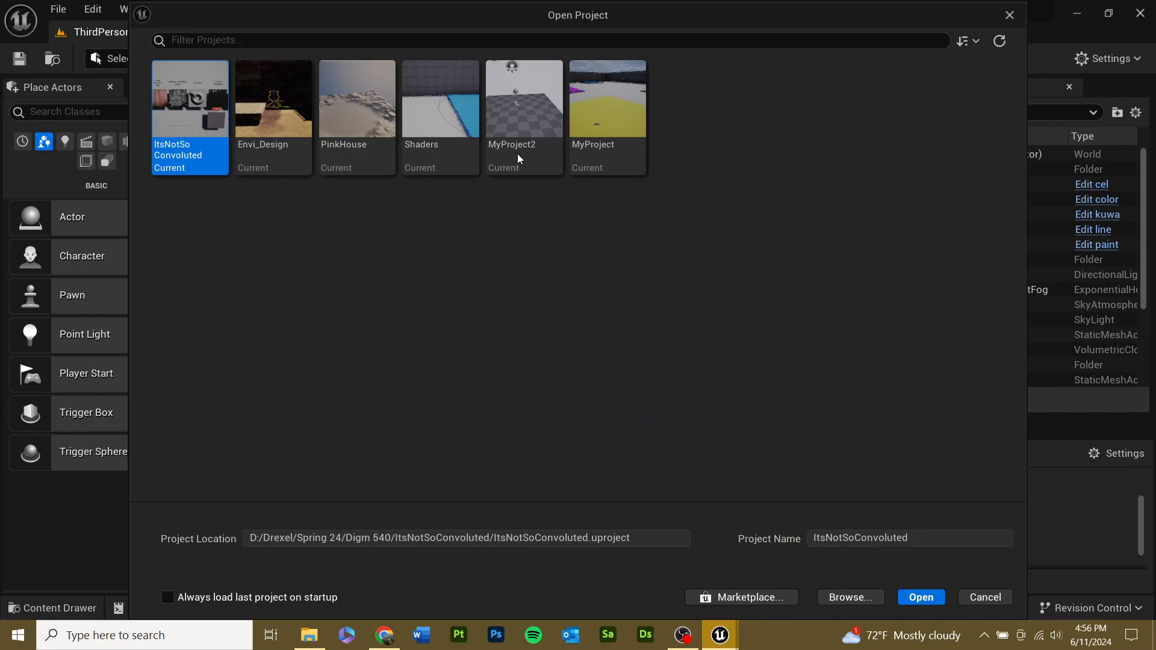
{"action": "left_click", "coordinate": [519, 133]}
{"action": "left_click", "coordinate": [919, 597]}
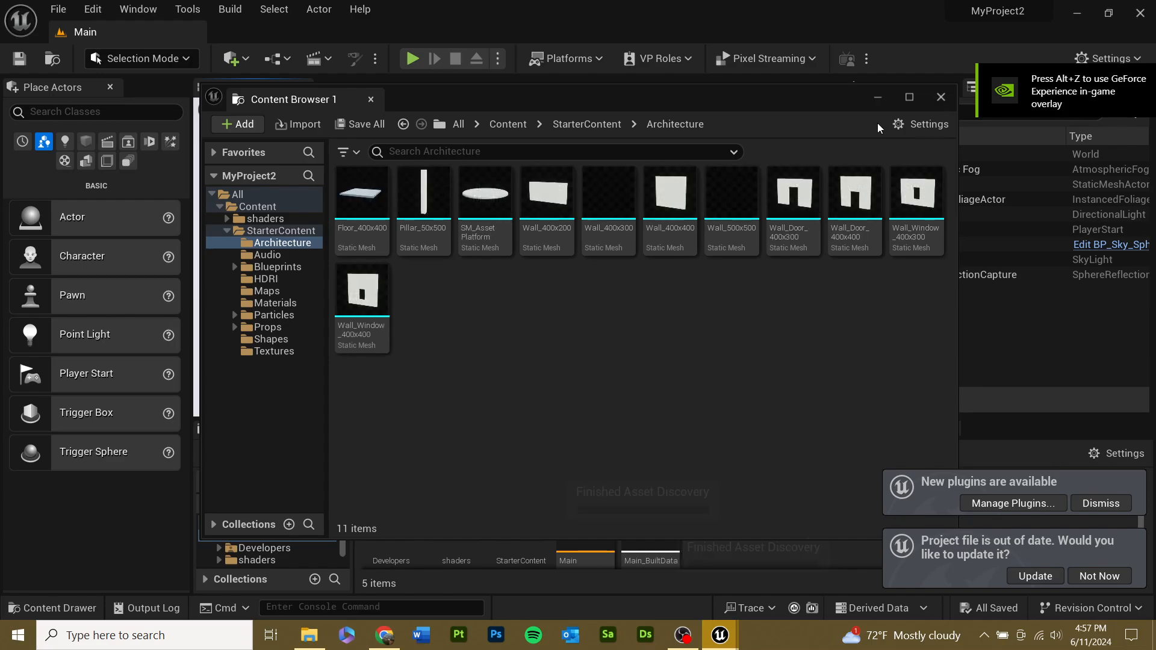
{"action": "left_click", "coordinate": [942, 97]}
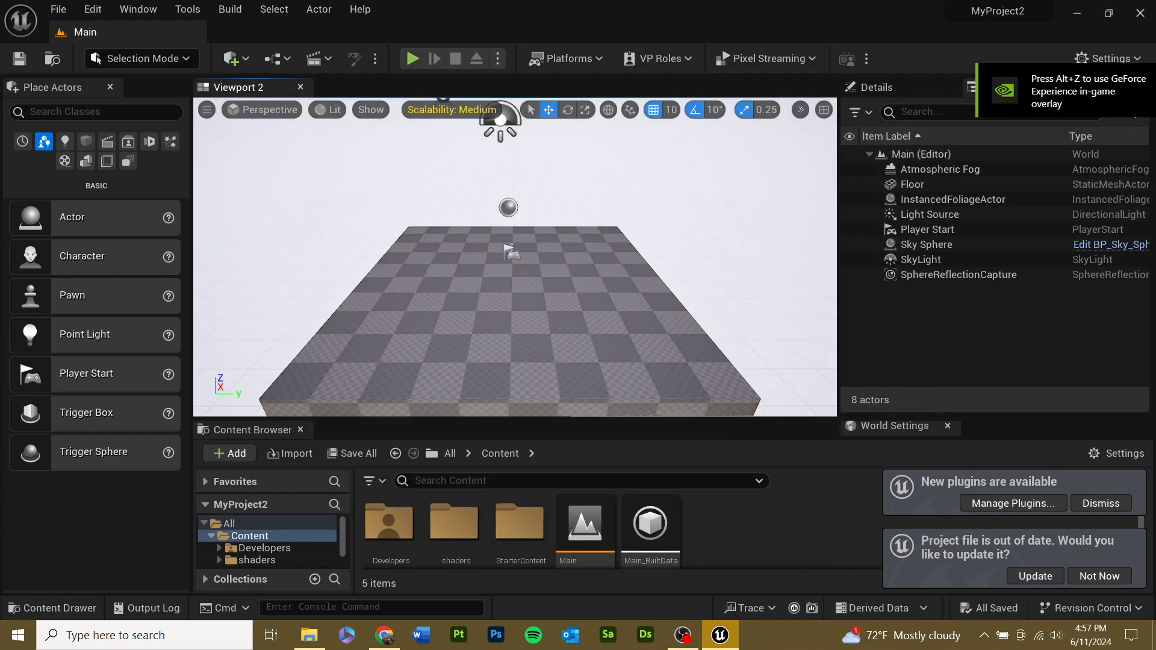
- Place a cube shape near the middle of the floor and raise it to a Z location of 50
{"action": "mouse_move", "coordinate": [517, 336]}
{"action": "right_mouse_down"}
{"action": "mouse_move", "coordinate": [548, 328]}
{"action": "mouse_move", "coordinate": [539, 290]}
{"action": "mouse_move", "coordinate": [516, 291]}
{"action": "mouse_move", "coordinate": [508, 353]}
{"action": "right_mouse_up"}
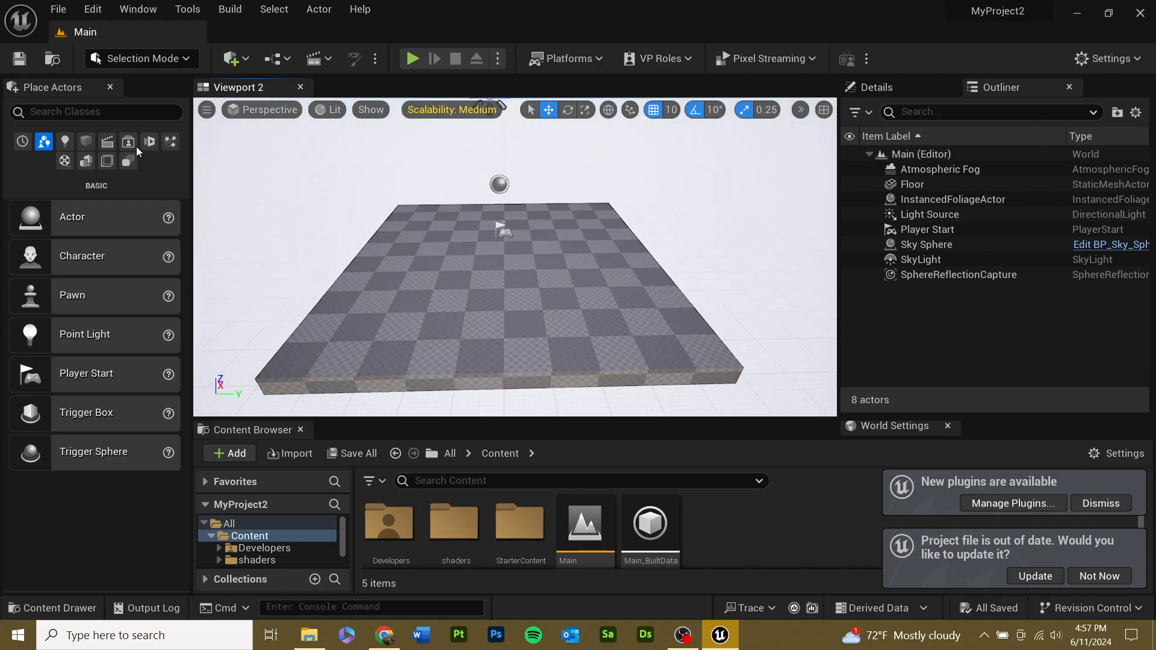
{"action": "left_click", "coordinate": [86, 141]}
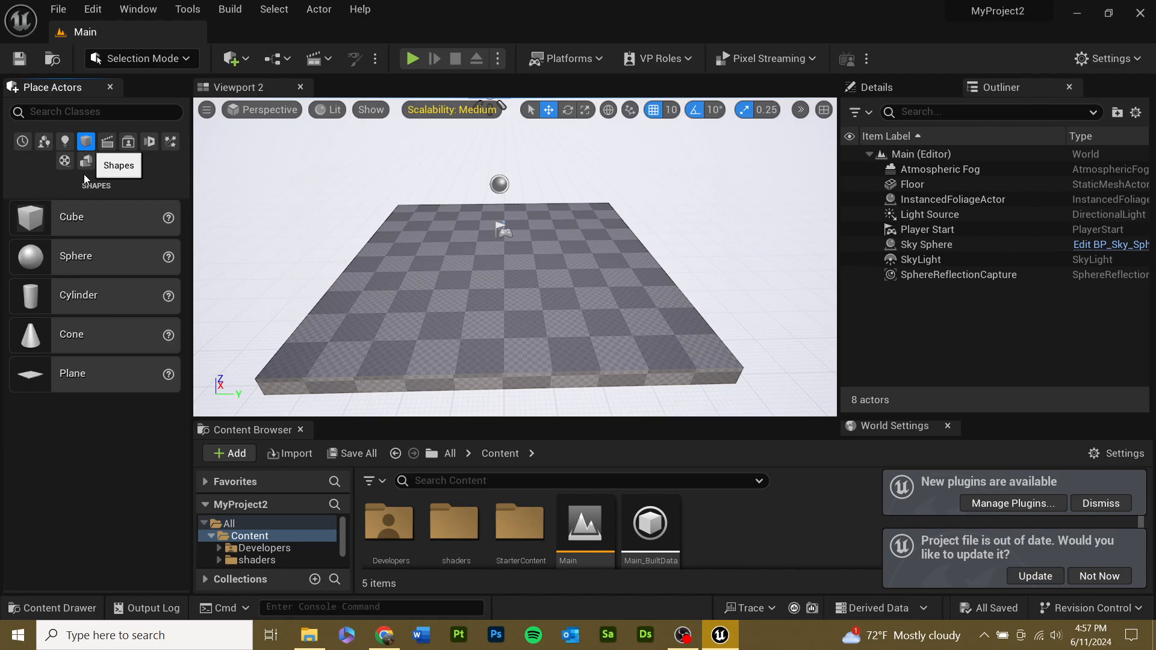
{"action": "left_click_drag", "start_coordinate": [43, 212], "coordinate": [509, 260]}
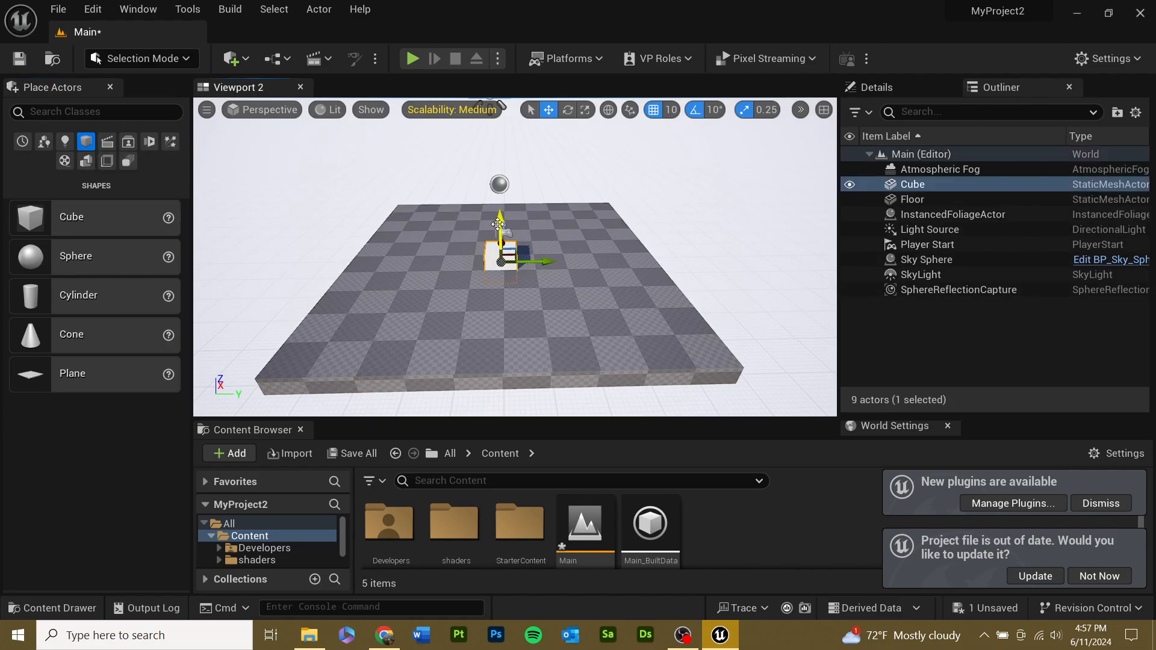
{"action": "left_click_drag", "start_coordinate": [500, 219], "coordinate": [500, 210]}
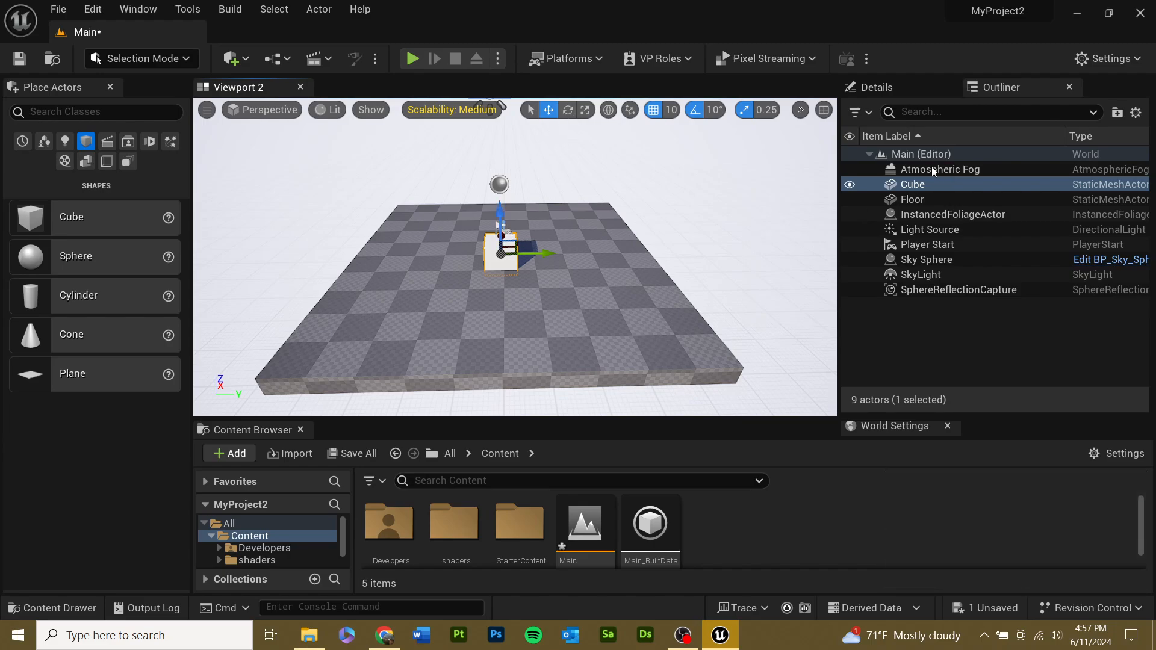
- Open the BasicShapeMaterial assigned to the cube's Element 0 material slot in the material editor
{"action": "left_click", "coordinate": [903, 87]}
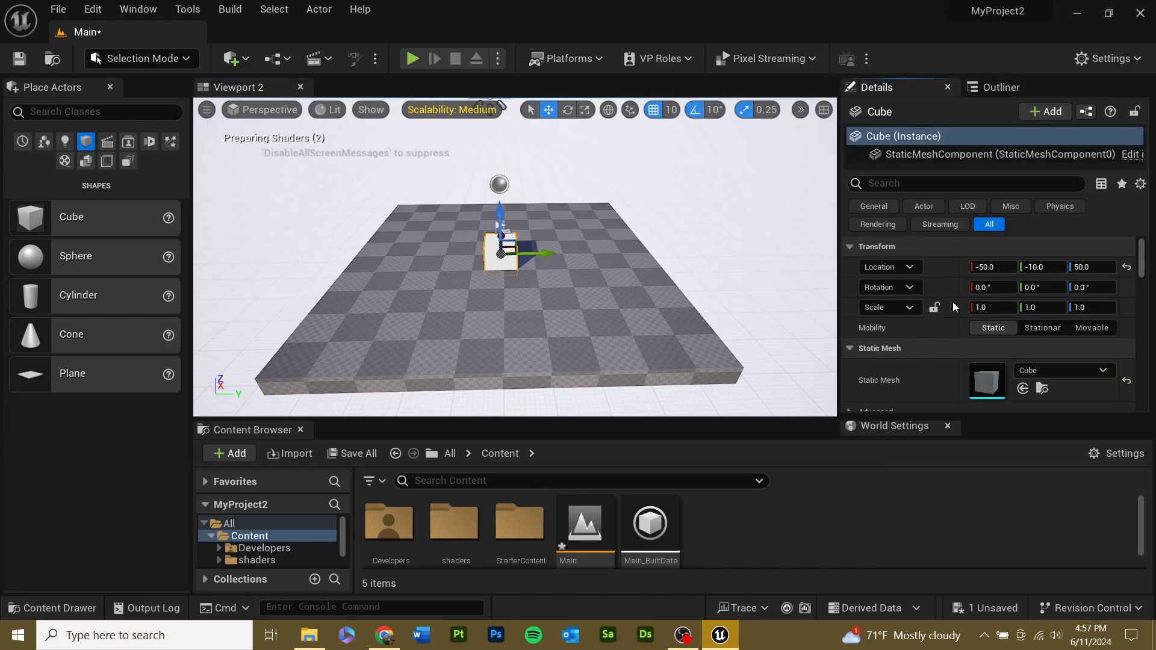
{"action": "scroll", "coordinate": [963, 379], "scroll_direction": "down", "scroll_amount": 3}
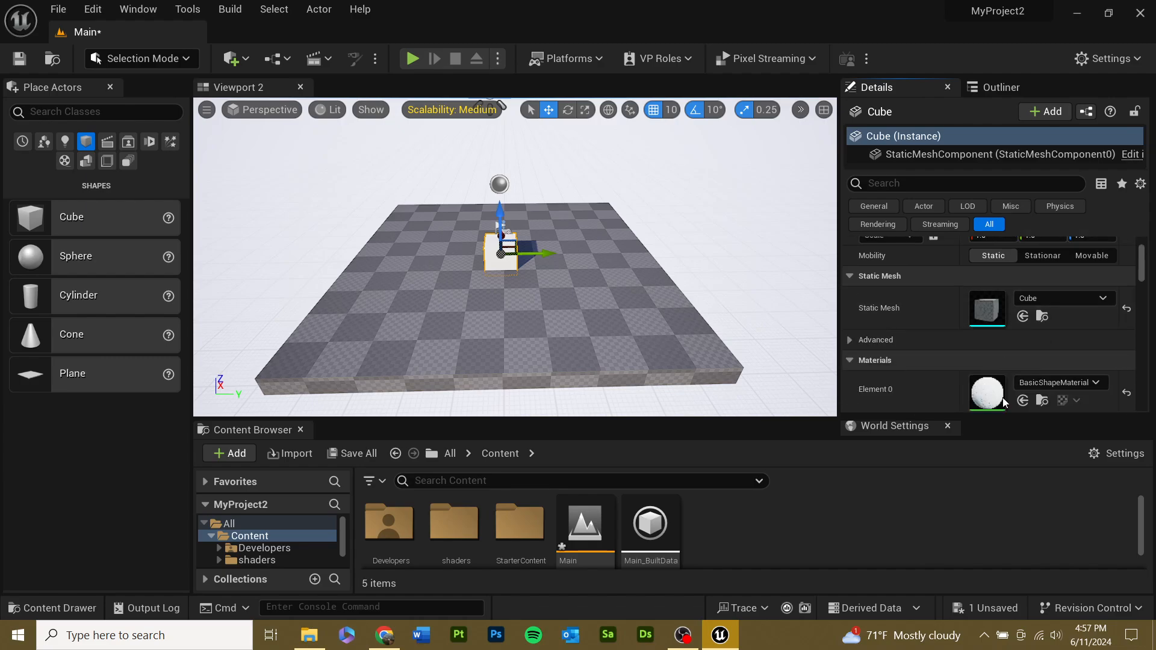
{"action": "double_click", "coordinate": [988, 370]}
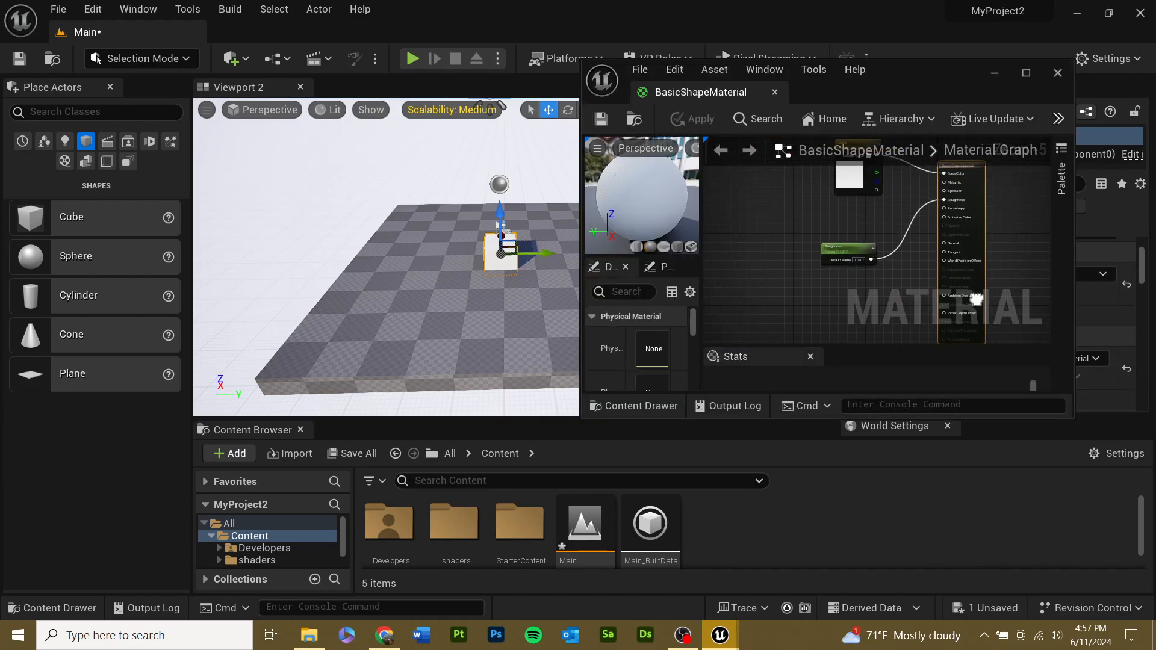
- Set the material's Color parameter to a bright cyan, hex sRGB 00DBF3FF, save the material and minimise its editor window
{"action": "left_click", "coordinate": [939, 219]}
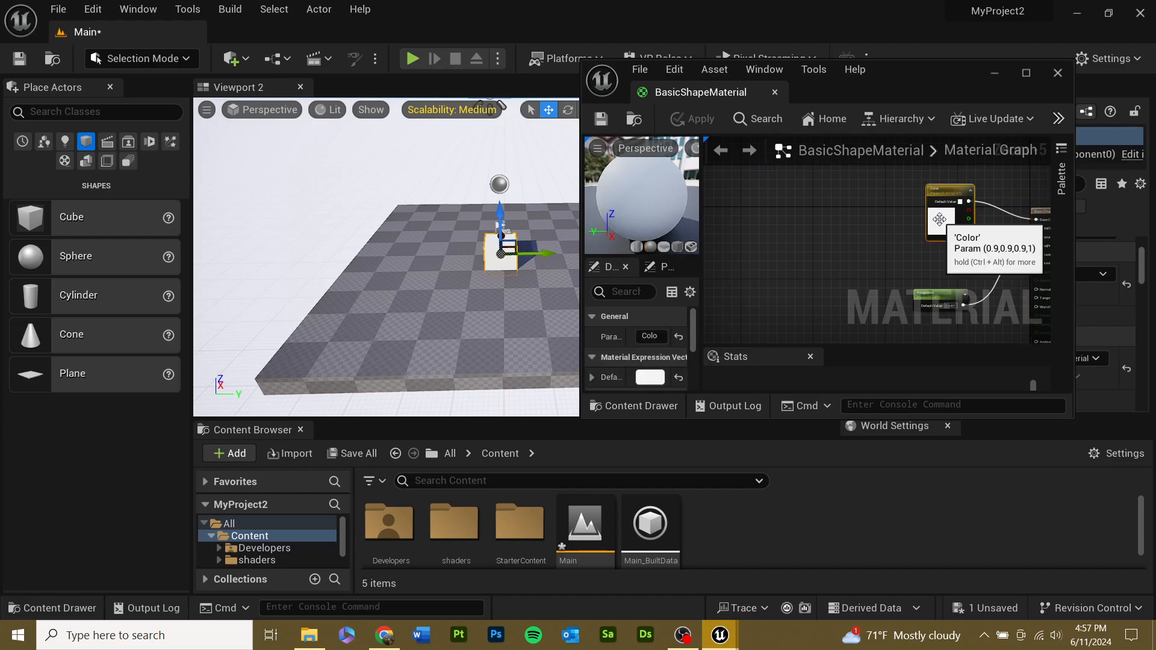
{"action": "left_click", "coordinate": [650, 378]}
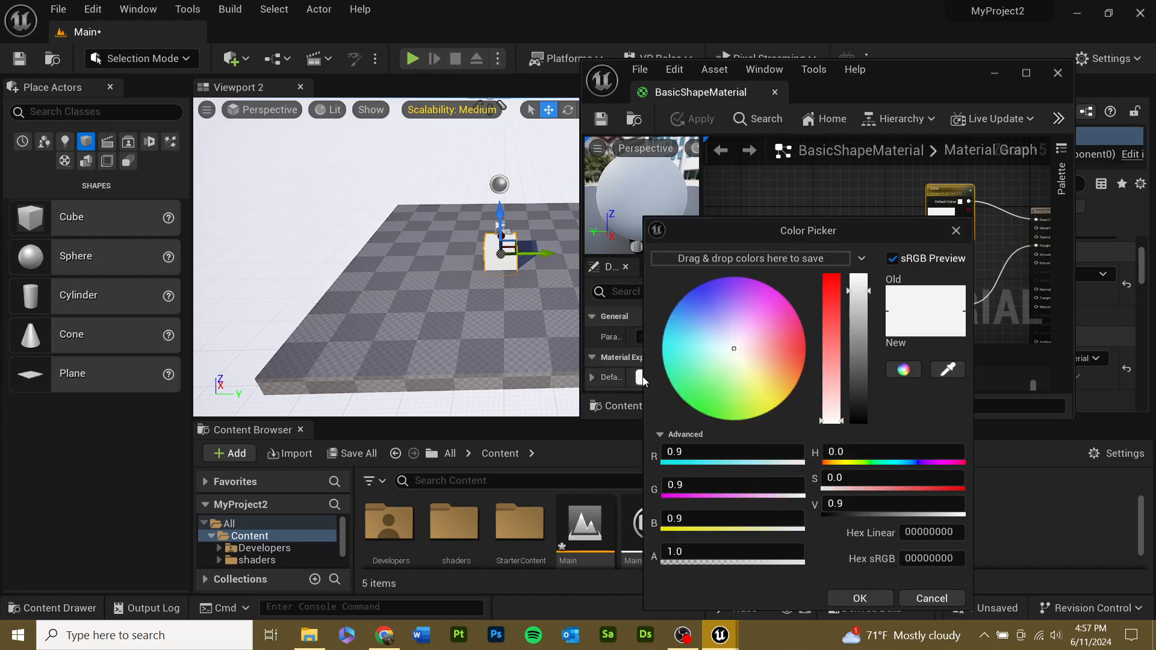
{"action": "mouse_move", "coordinate": [744, 345]}
{"action": "left_mouse_down"}
{"action": "mouse_move", "coordinate": [684, 289]}
{"action": "mouse_move", "coordinate": [678, 312]}
{"action": "mouse_move", "coordinate": [692, 320]}
{"action": "left_mouse_up"}
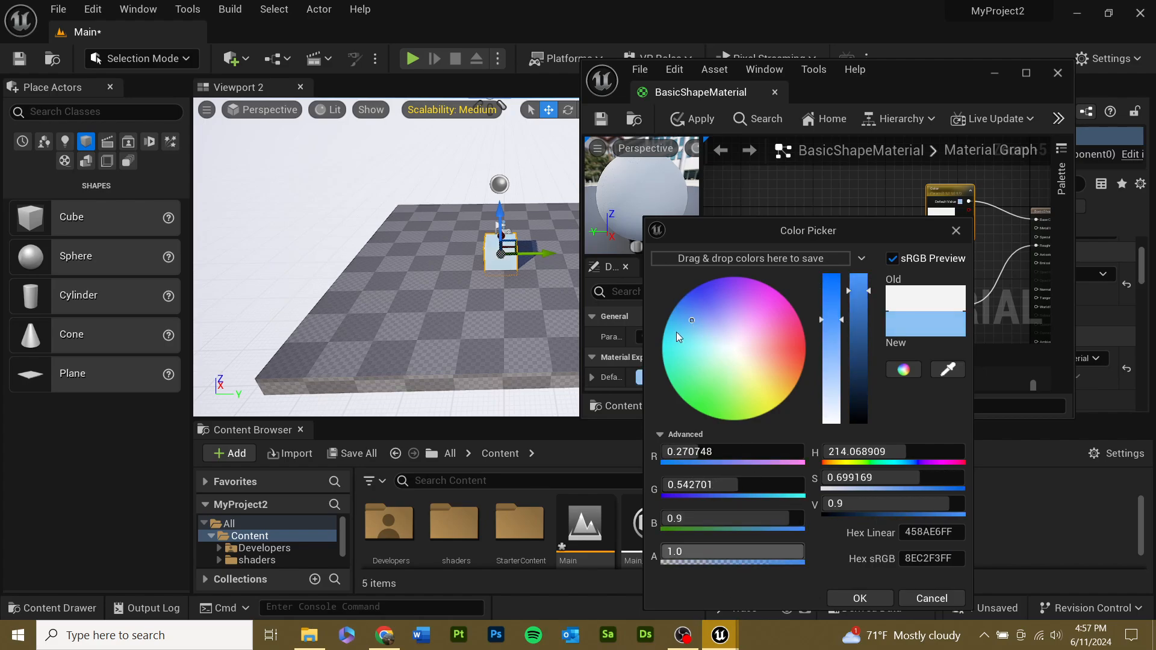
{"action": "left_click_drag", "start_coordinate": [686, 325], "coordinate": [664, 333]}
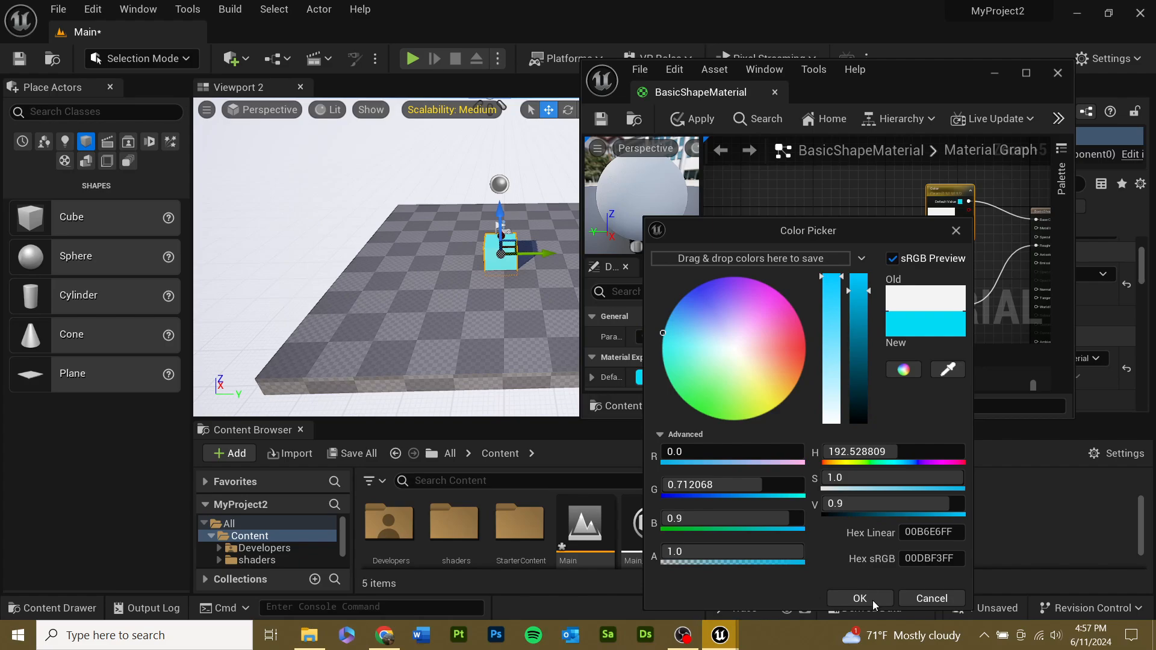
{"action": "left_click", "coordinate": [859, 598]}
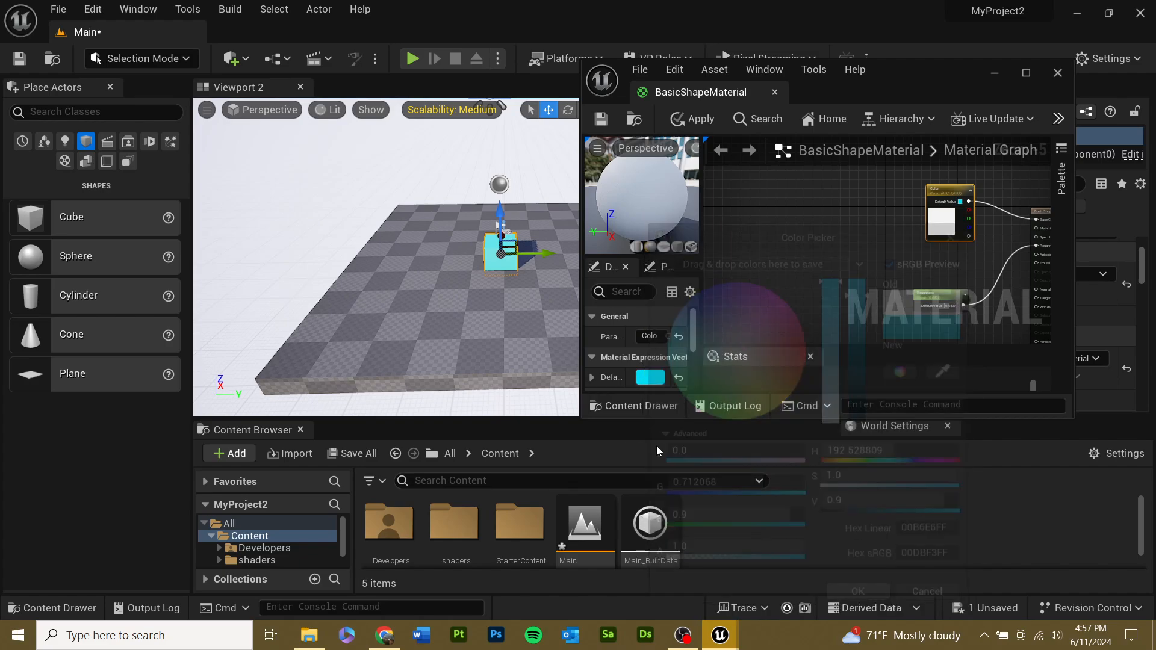
{"action": "left_click", "coordinate": [600, 121]}
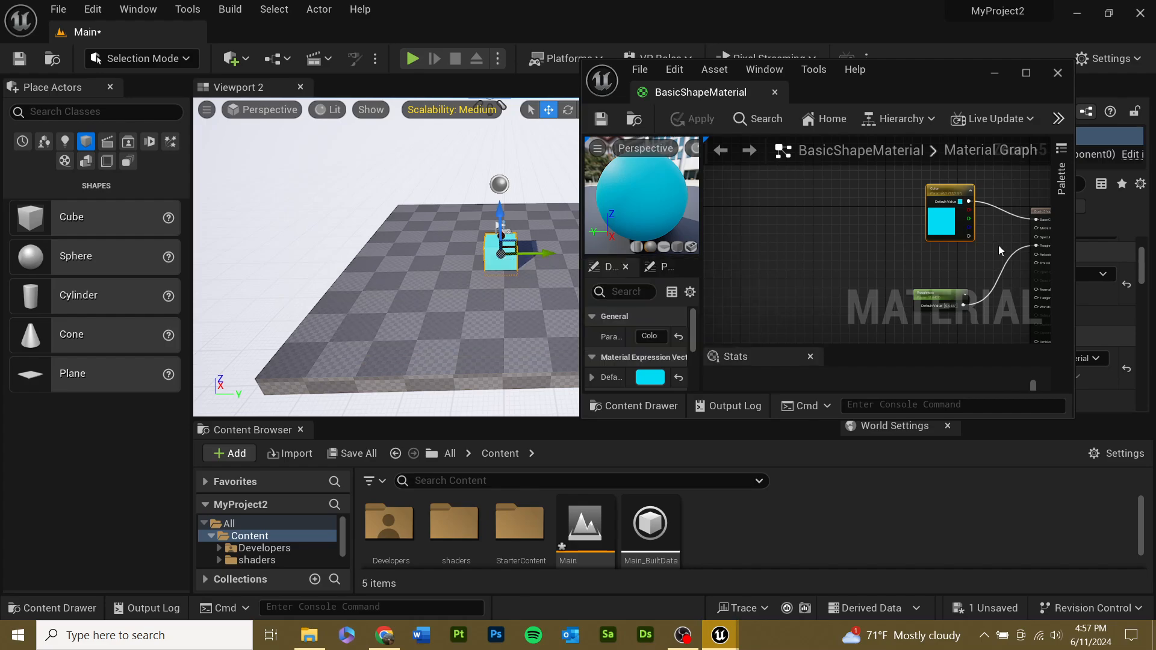
{"action": "left_click", "coordinate": [995, 73]}
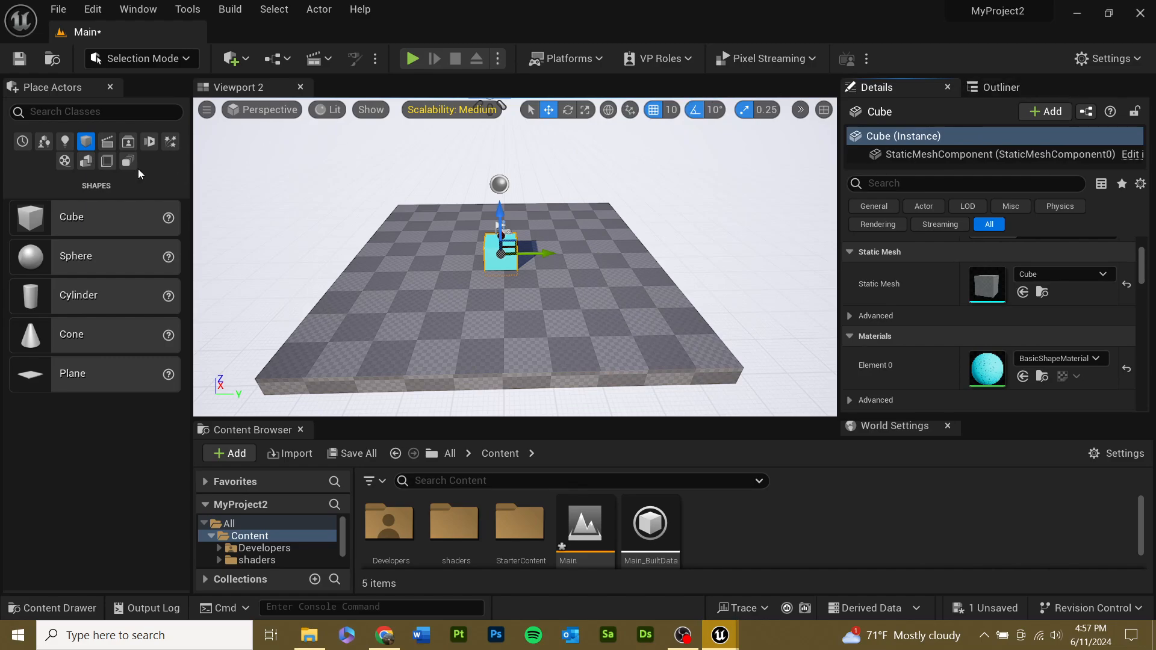
- Add a Post Process Volume from the visual effects actors to the level
{"action": "left_click", "coordinate": [171, 143]}
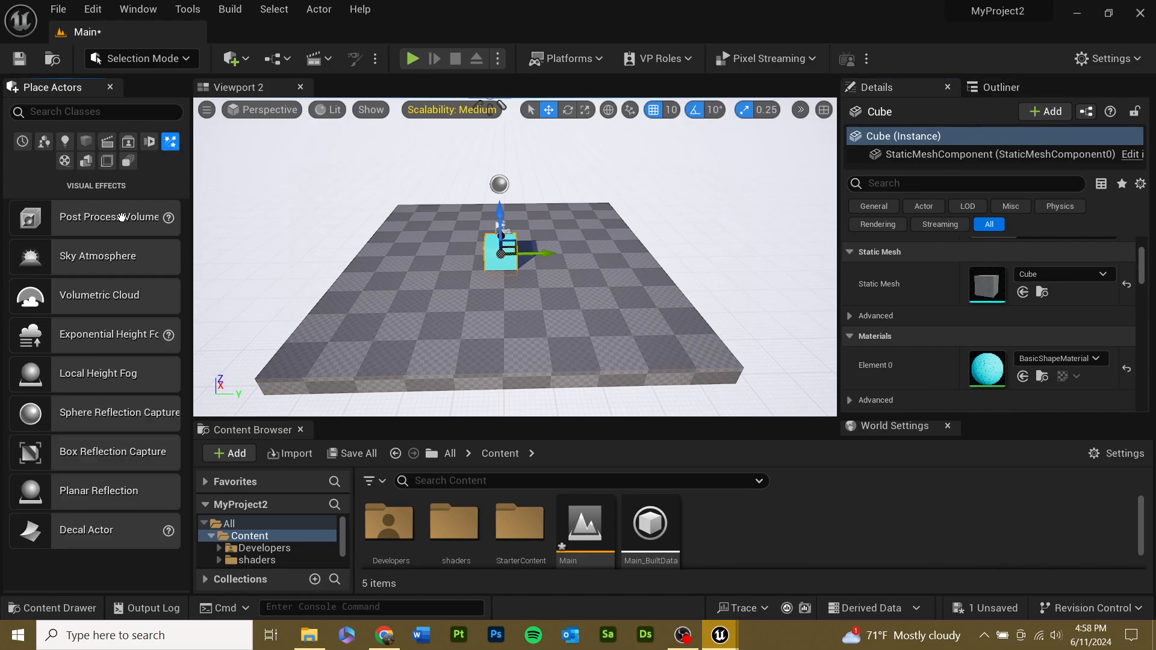
{"action": "left_click_drag", "start_coordinate": [57, 225], "coordinate": [500, 260]}
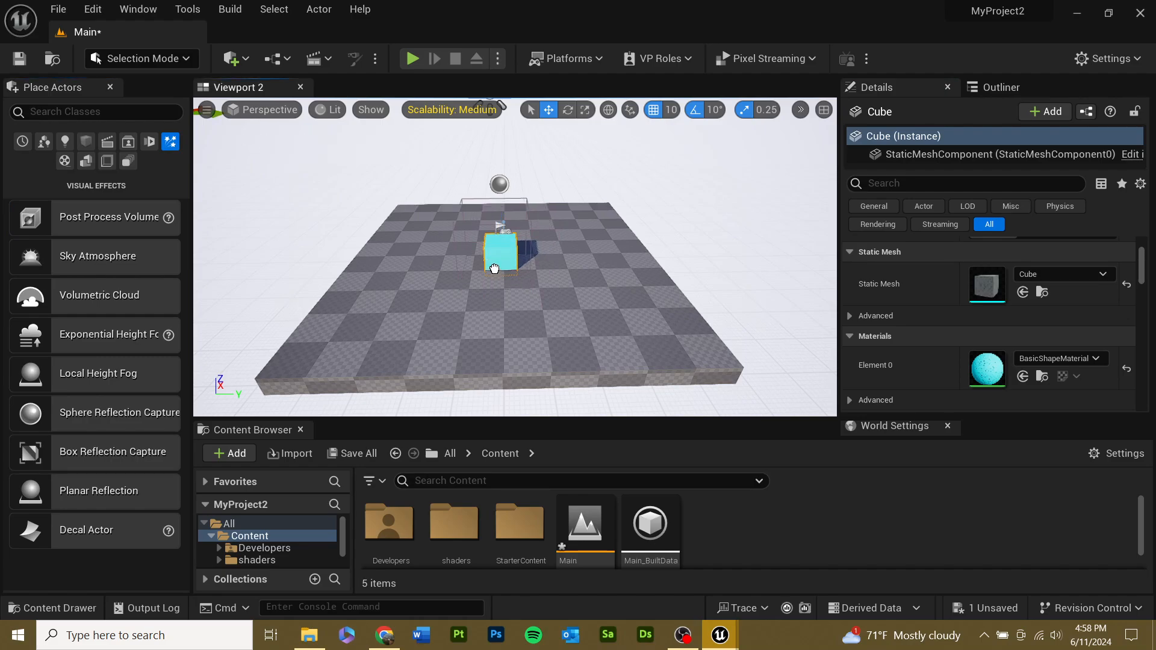
{"action": "left_click_drag", "start_coordinate": [495, 268], "coordinate": [499, 255]}
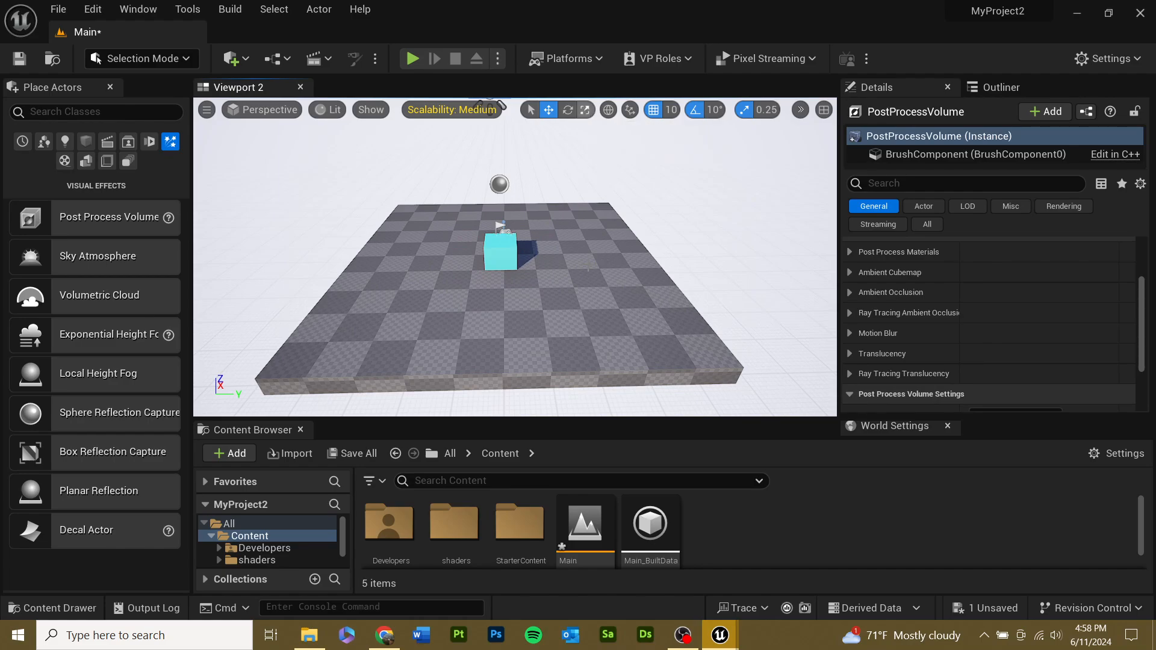
- Move the PostProcessVolume across the level onto the cube near the middle of the floor
{"action": "left_click", "coordinate": [586, 110]}
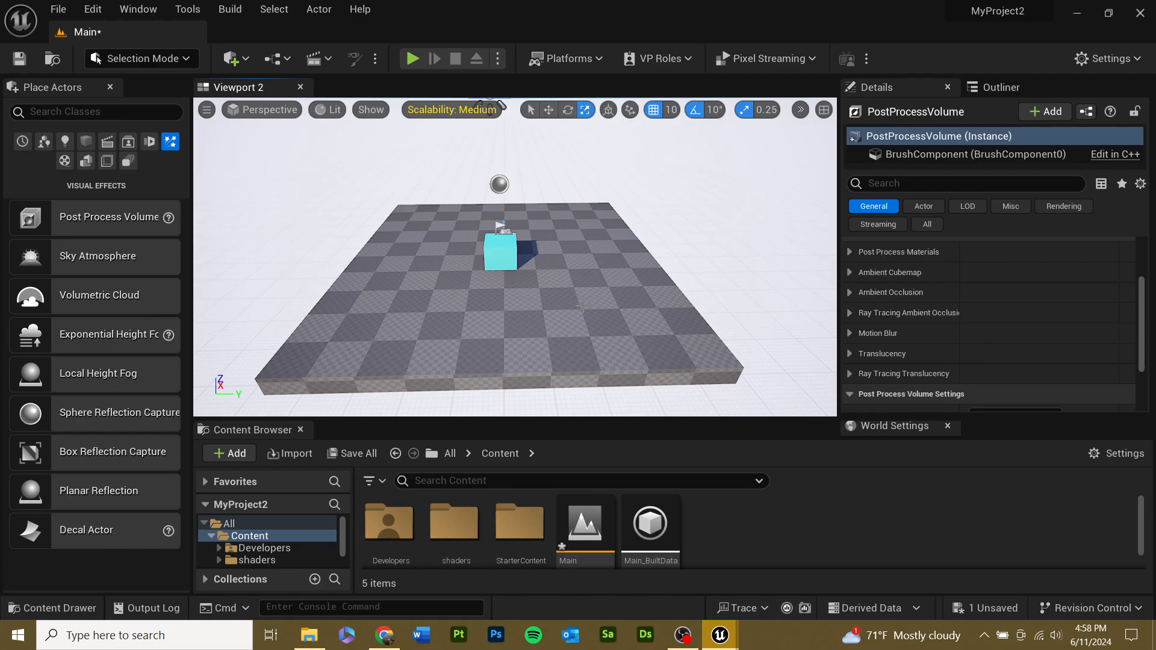
{"action": "left_click_drag", "start_coordinate": [514, 259], "coordinate": [366, 241], "text": "alt"}
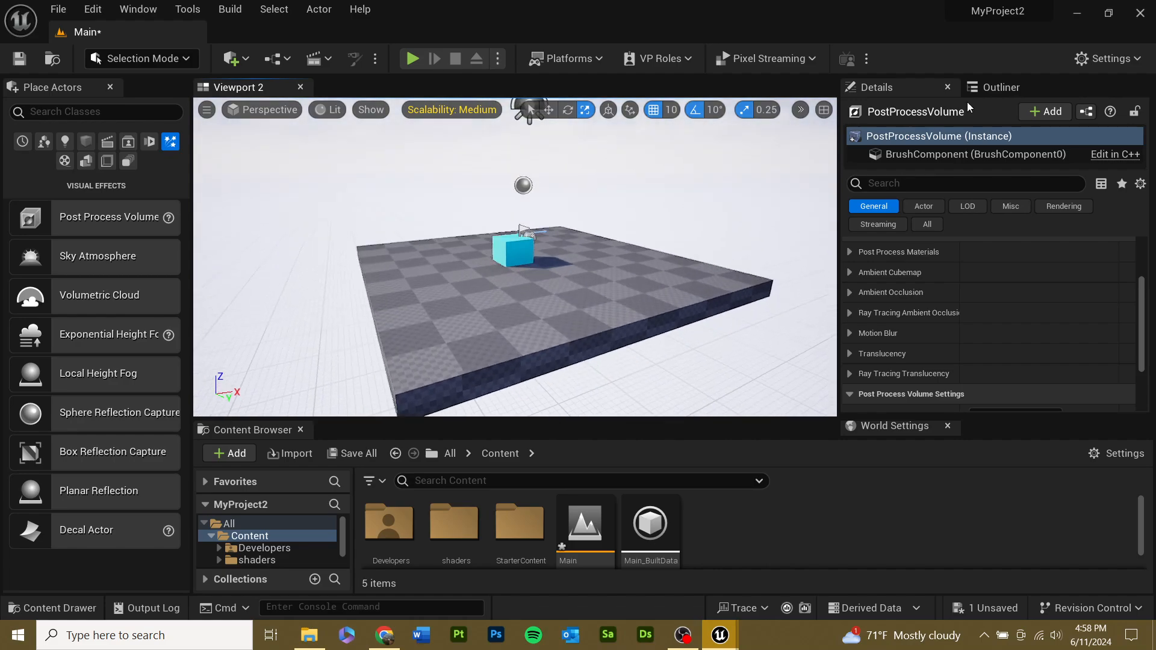
{"action": "left_click", "coordinate": [982, 92]}
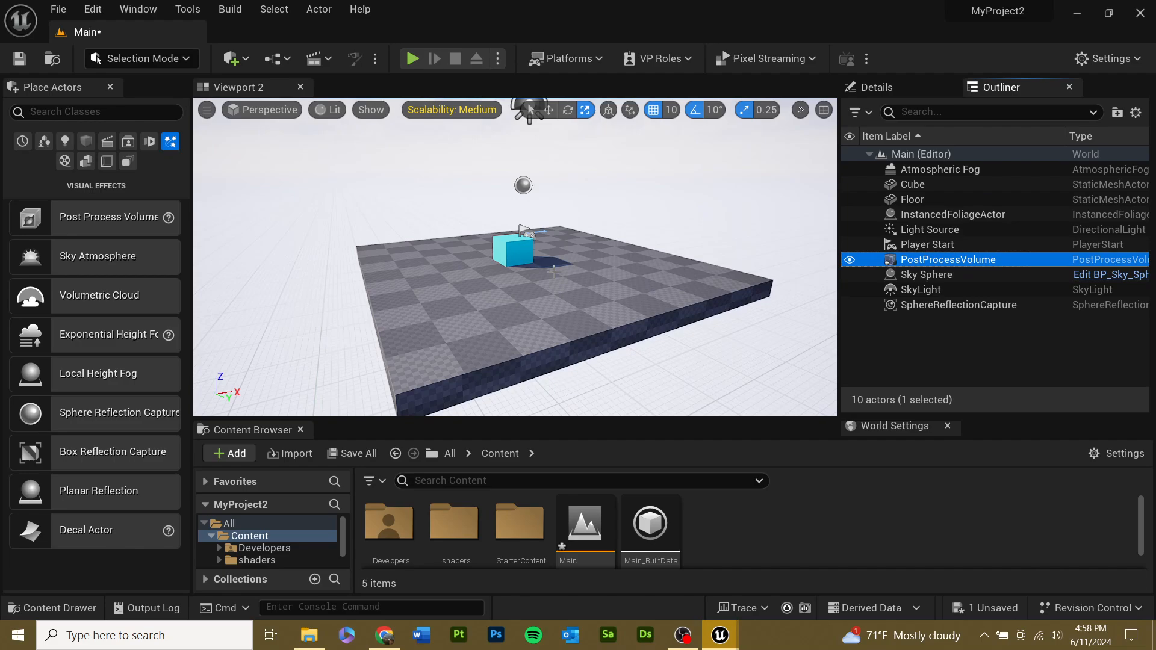
{"action": "key", "text": "w"}
{"action": "scroll", "coordinate": [530, 120], "scroll_direction": "down", "scroll_amount": 6}
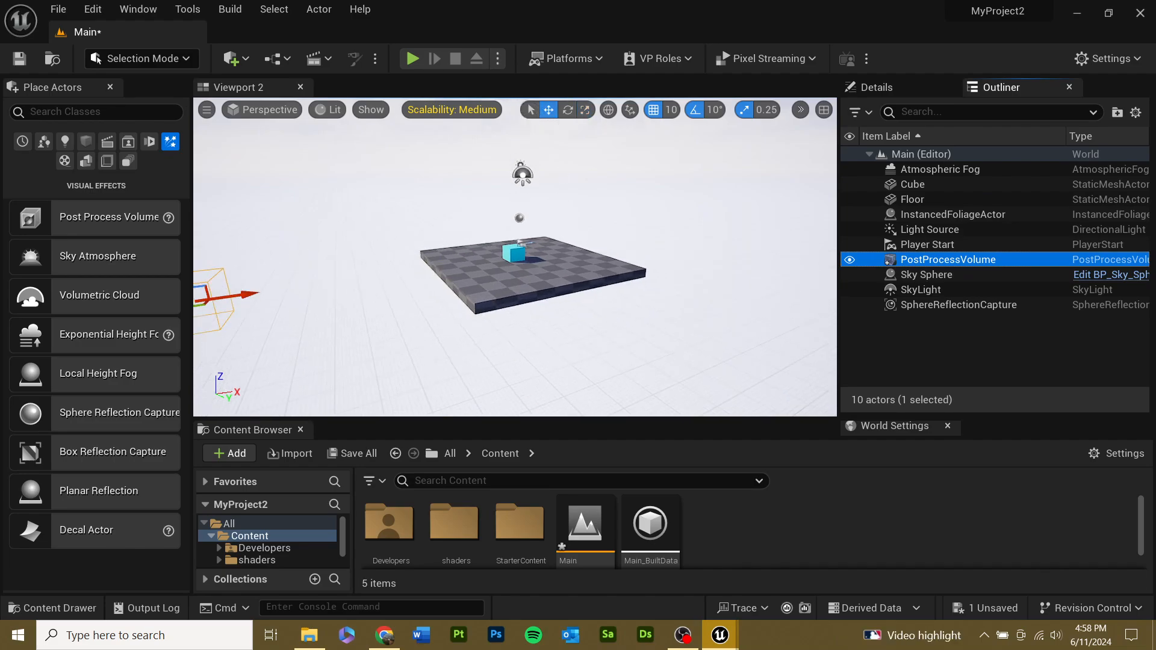
{"action": "left_click_drag", "start_coordinate": [243, 295], "coordinate": [550, 231]}
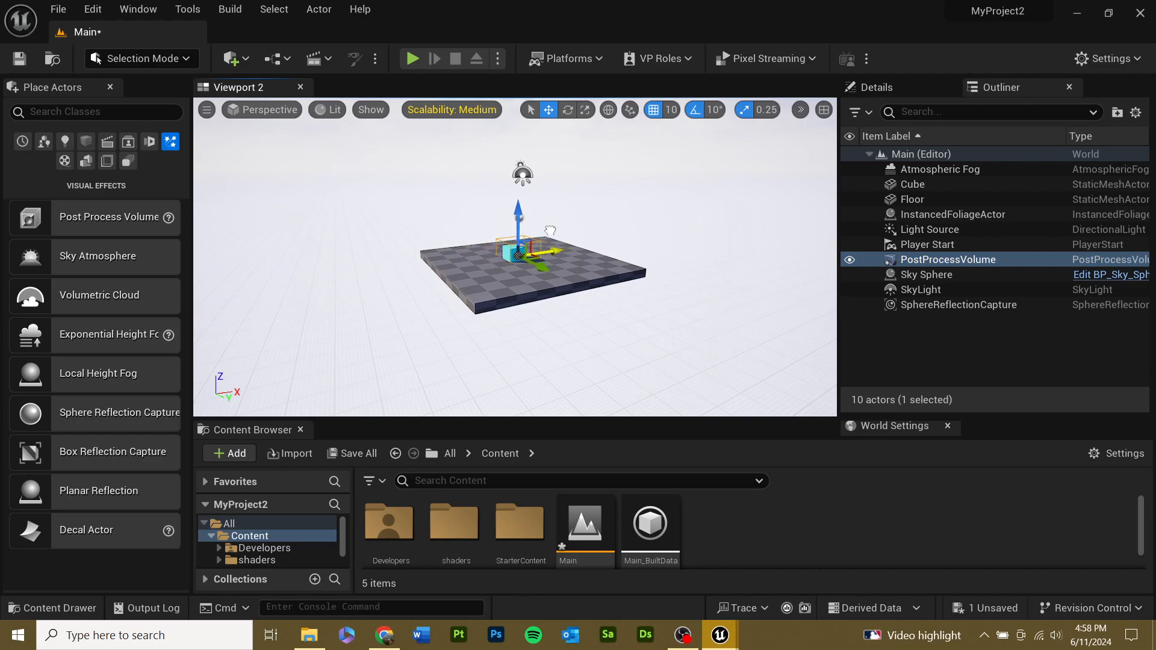
- Scale the PostProcessVolume up uniformly until it encloses the whole floor and the cube
{"action": "left_click", "coordinate": [584, 111]}
{"action": "left_click_drag", "start_coordinate": [520, 254], "coordinate": [626, 209]}
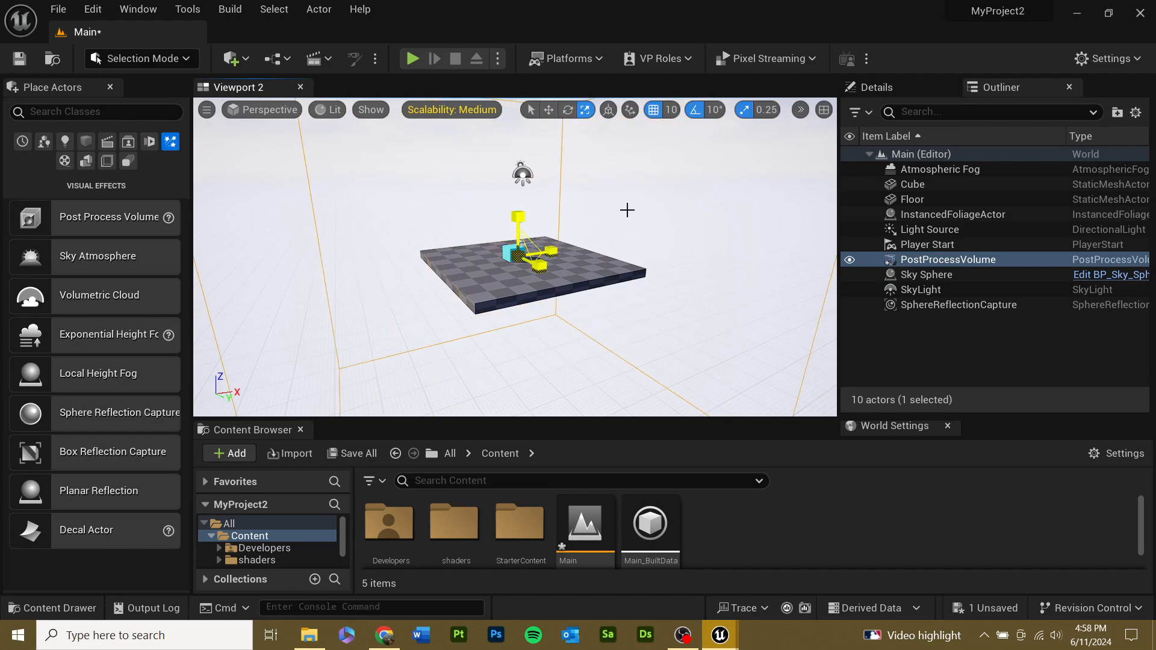
{"action": "scroll", "coordinate": [567, 260], "scroll_direction": "up", "scroll_amount": 5}
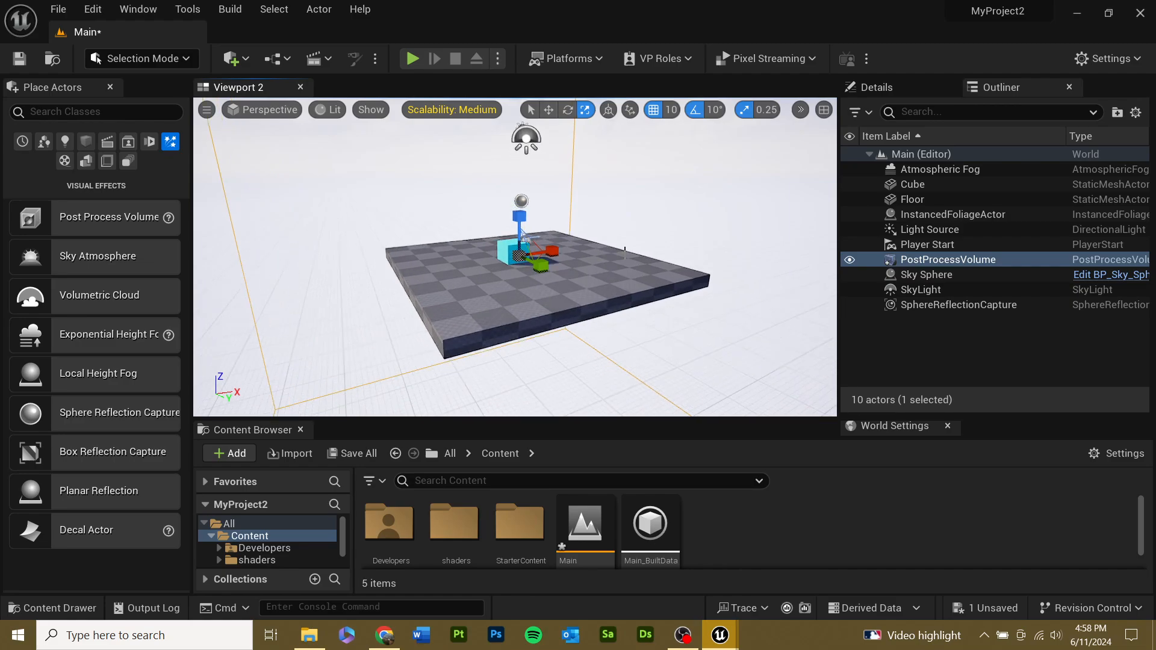
{"action": "scroll", "coordinate": [624, 249], "scroll_direction": "up", "scroll_amount": 5}
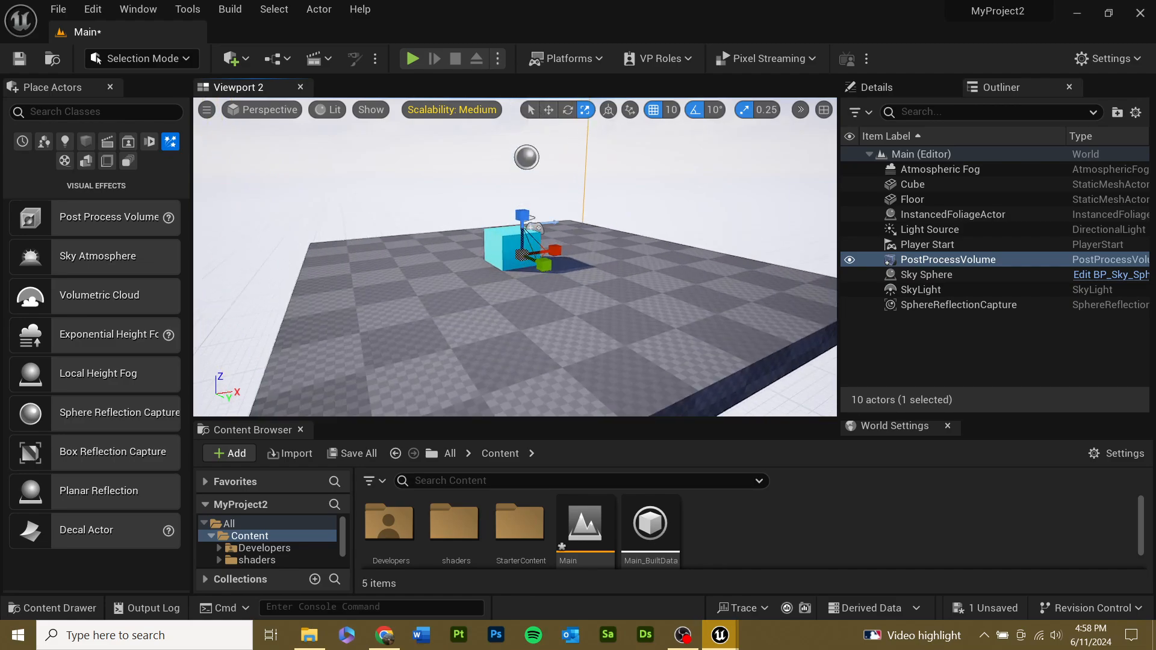
{"action": "scroll", "coordinate": [546, 173], "scroll_direction": "up", "scroll_amount": 5}
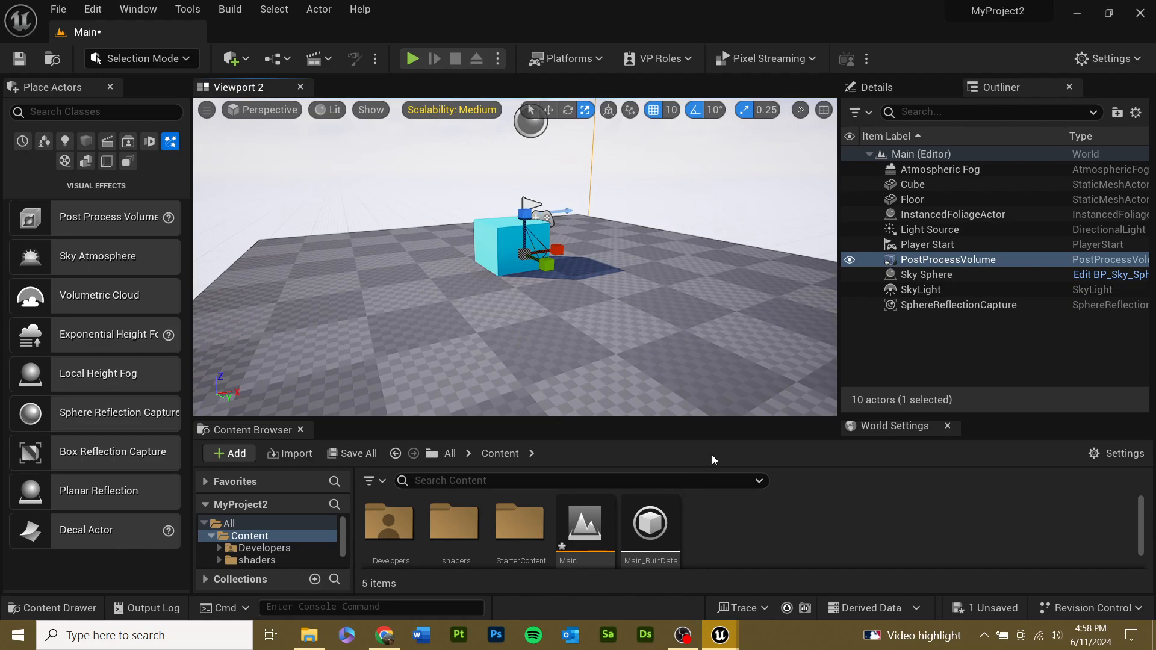
- Filter the PostProcessVolume's details by "mat" and add five elements to the Post Process Materials array
{"action": "left_click", "coordinate": [918, 88]}
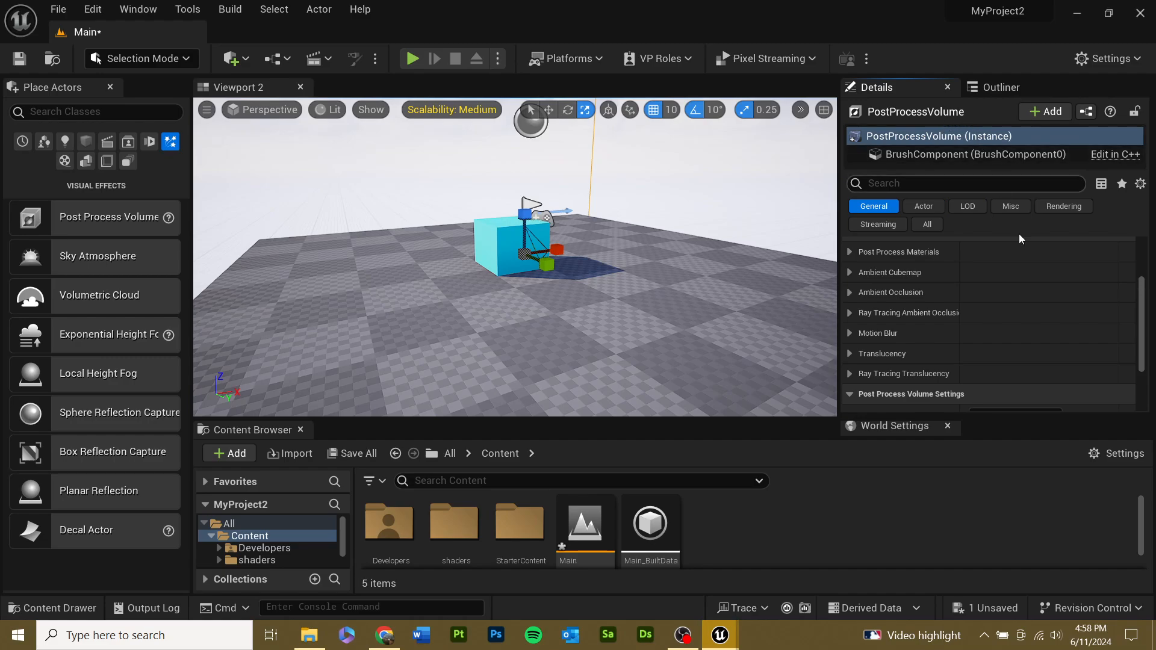
{"action": "left_click", "coordinate": [893, 184]}
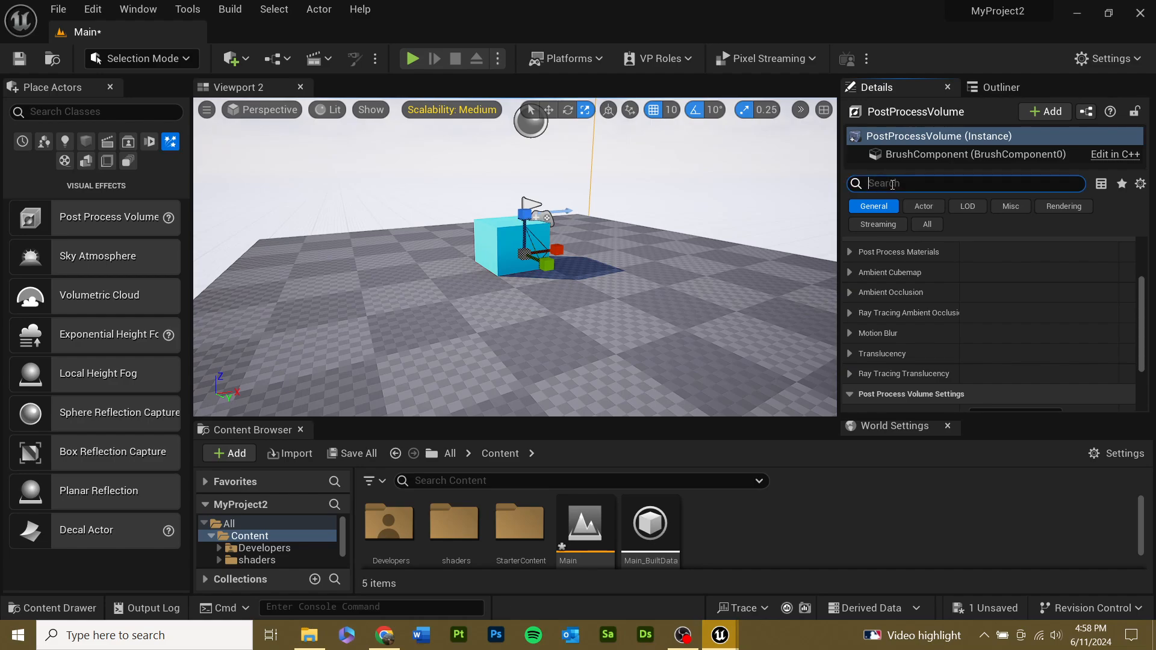
{"action": "type", "text": "mat"}
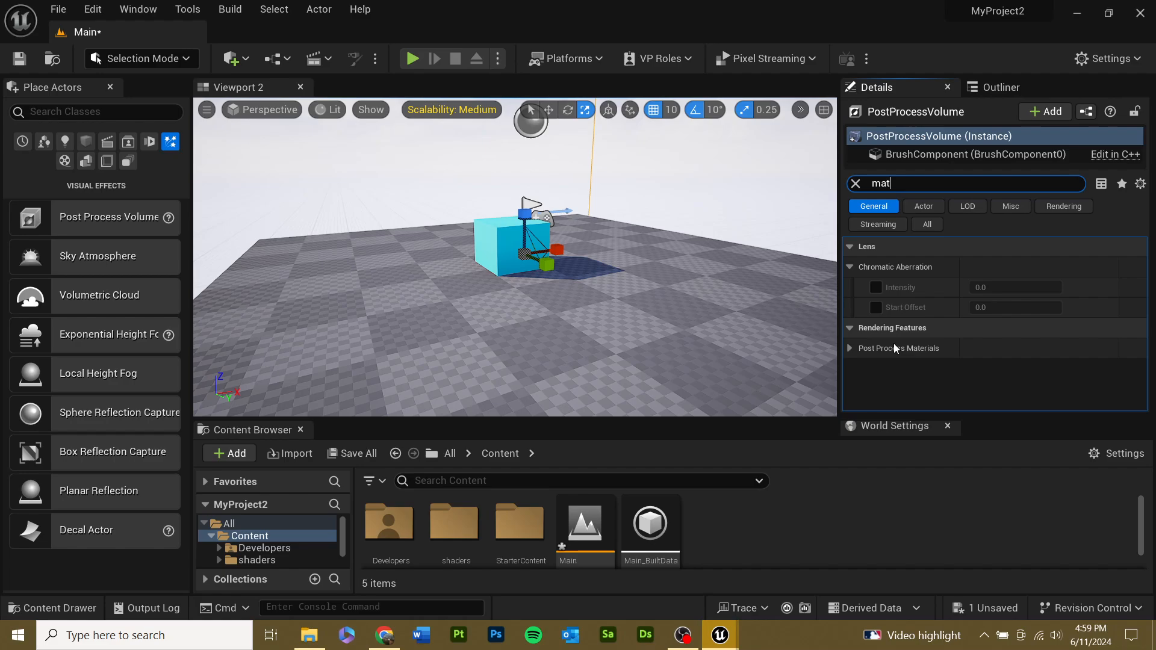
{"action": "left_click", "coordinate": [850, 350]}
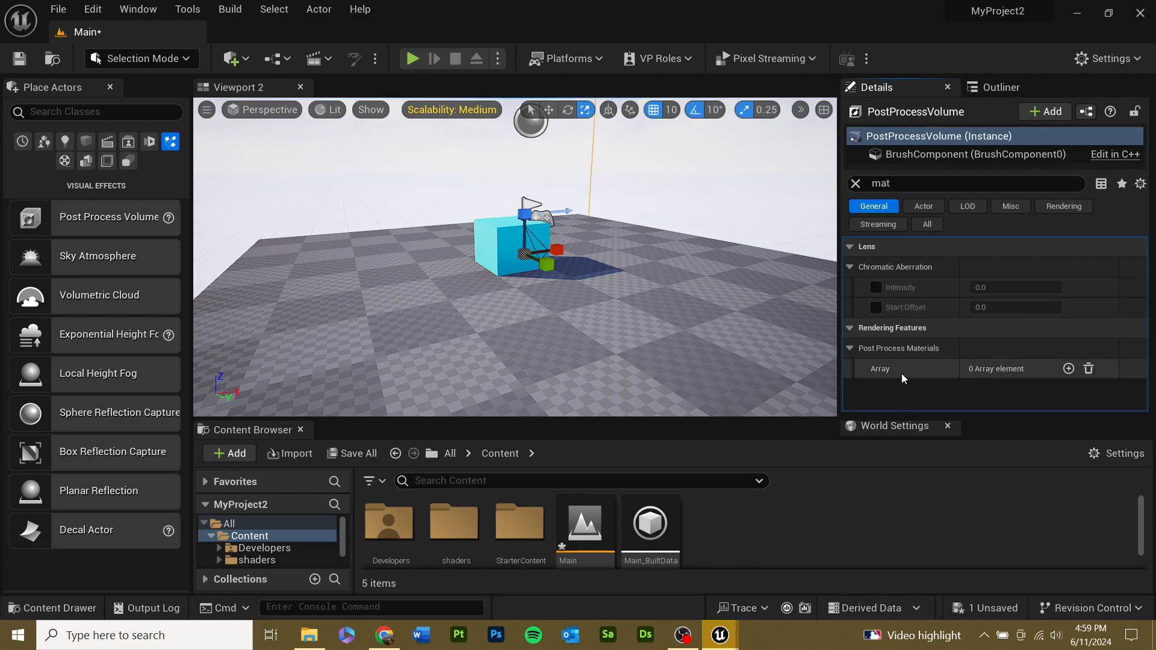
{"action": "left_click", "coordinate": [1067, 369]}
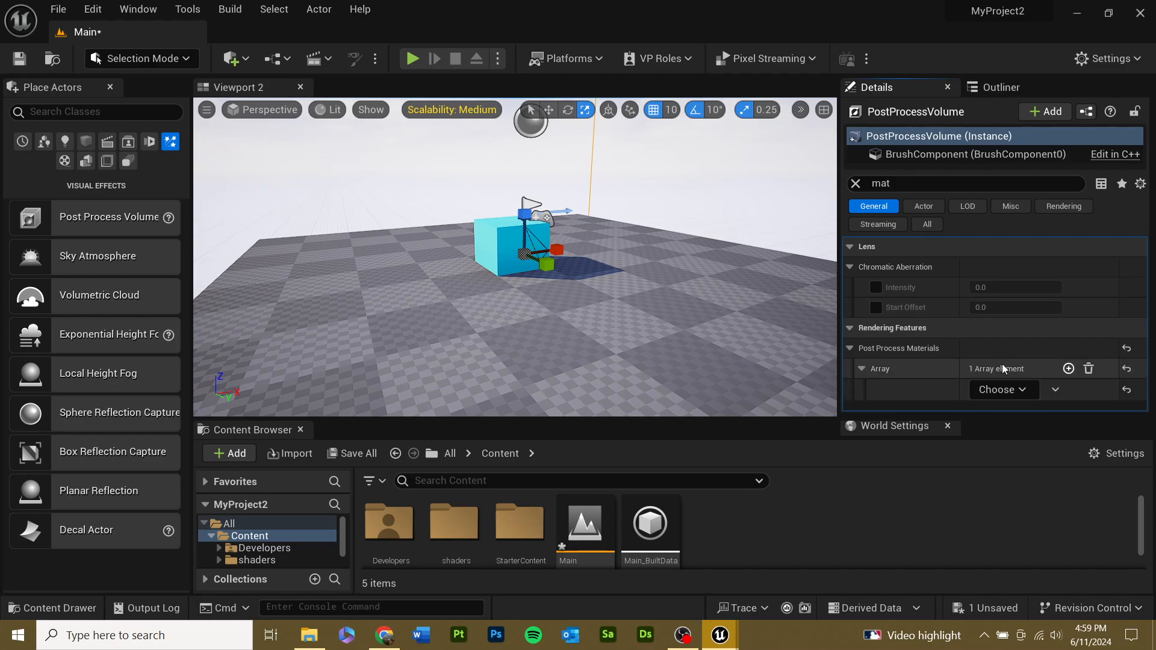
{"action": "left_click", "coordinate": [1068, 369]}
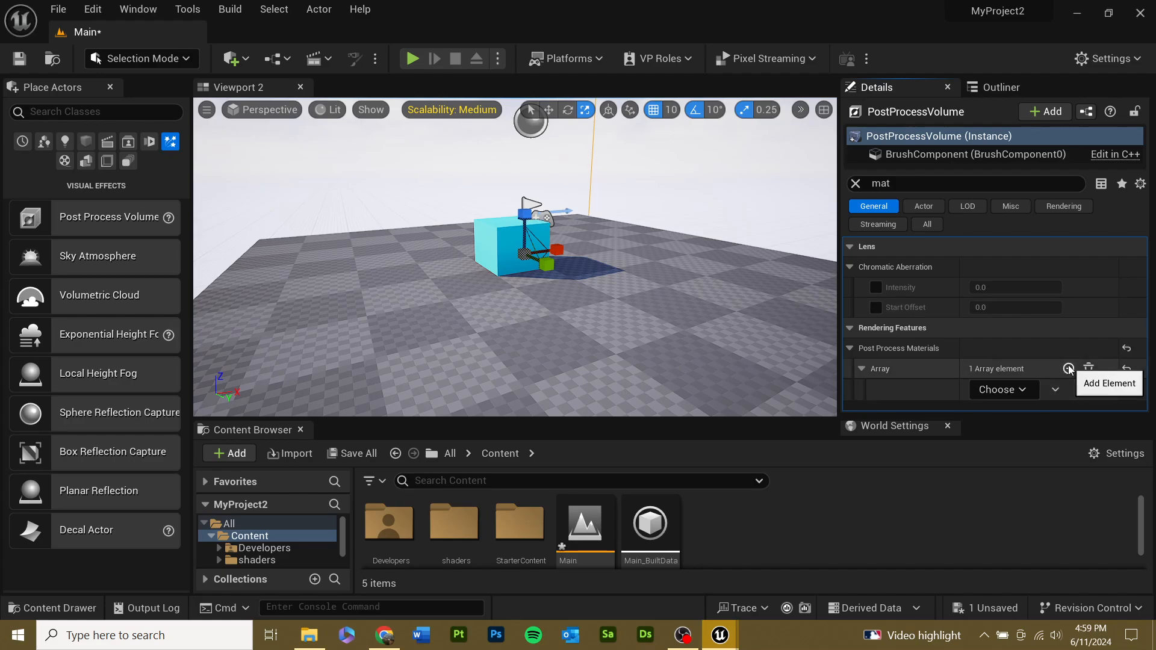
{"action": "left_click", "coordinate": [1068, 369]}
{"action": "left_click", "coordinate": [1068, 369]}
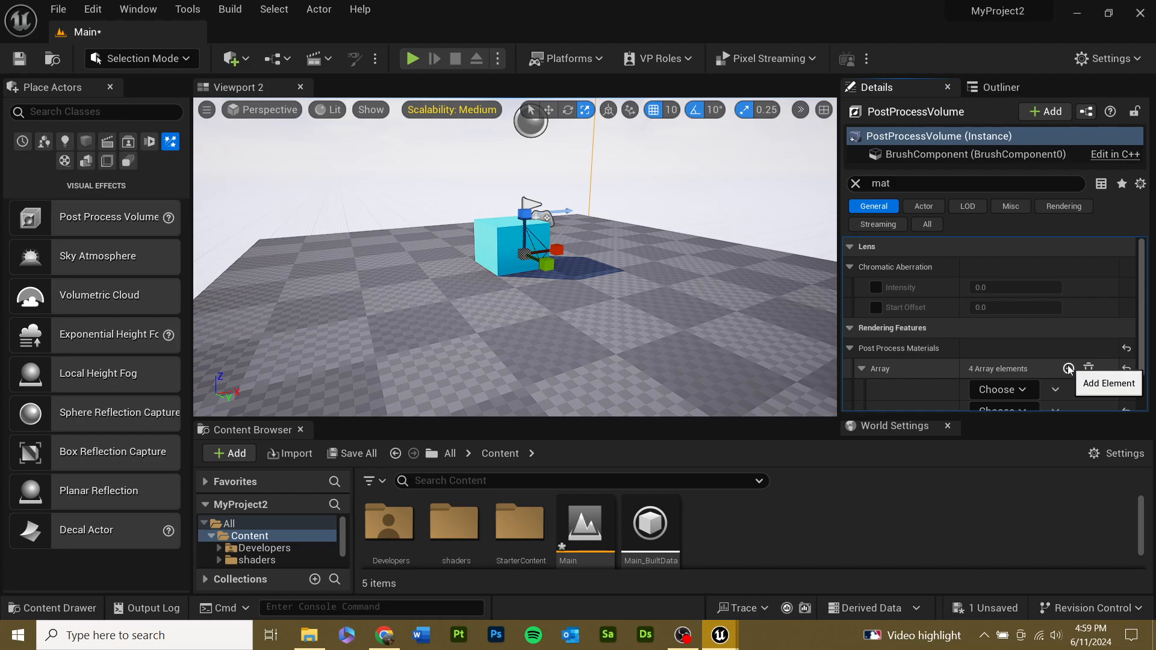
{"action": "left_click", "coordinate": [1068, 369]}
- Set all five Post Process Materials array elements to the Asset reference type
{"action": "scroll", "coordinate": [1018, 371], "scroll_direction": "down", "scroll_amount": 2}
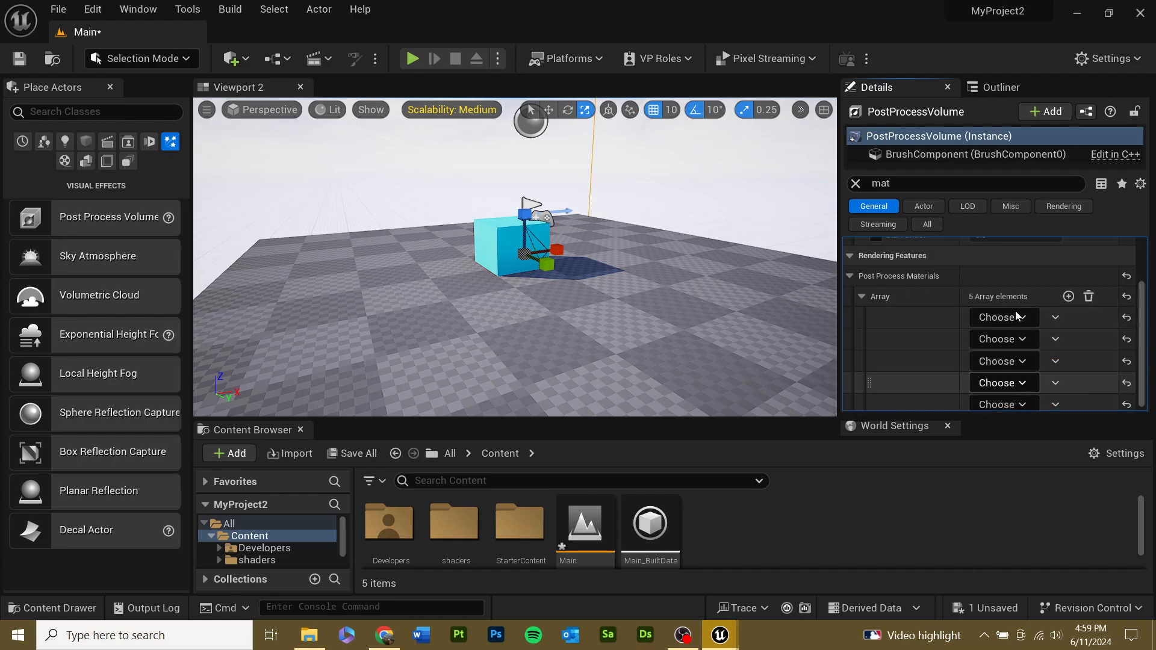
{"action": "left_click", "coordinate": [1018, 316]}
{"action": "left_click", "coordinate": [1024, 343]}
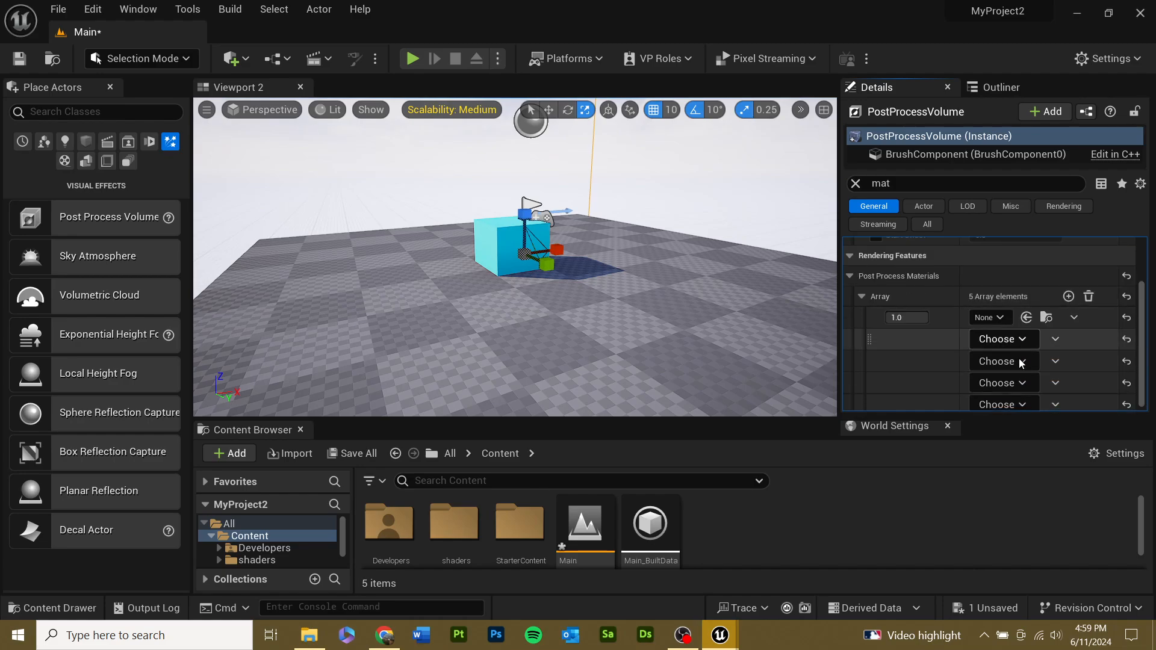
{"action": "left_click", "coordinate": [1017, 339]}
{"action": "left_click", "coordinate": [1023, 363]}
{"action": "left_click", "coordinate": [1022, 363]}
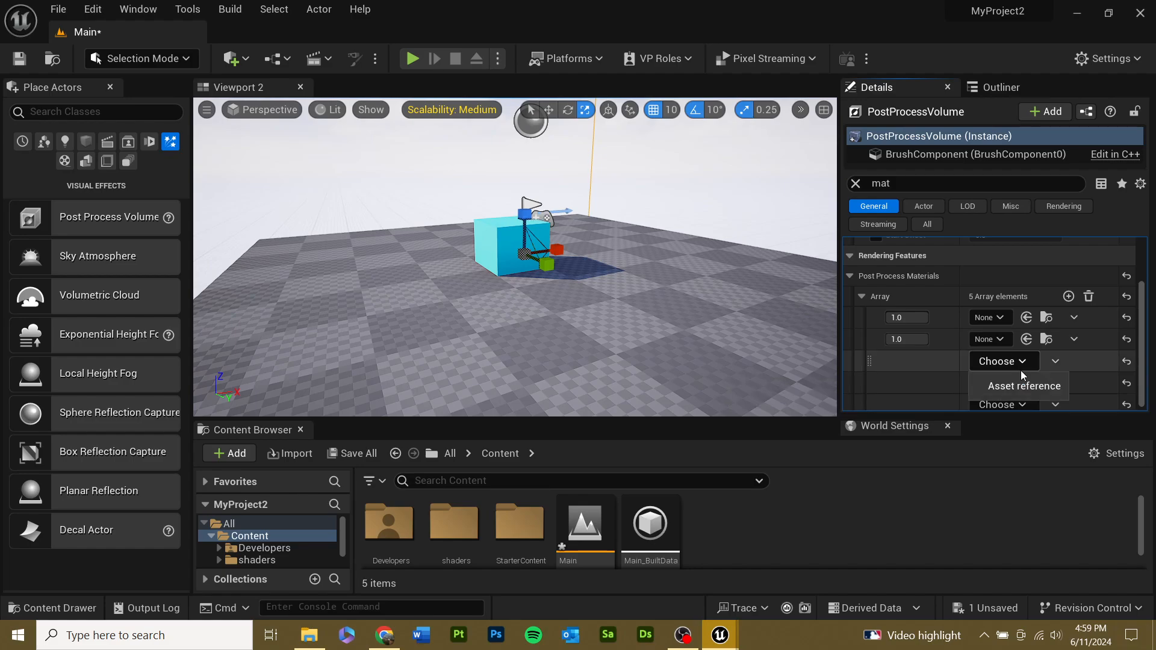
{"action": "left_click", "coordinate": [1023, 385]}
{"action": "left_click", "coordinate": [1015, 383]}
{"action": "left_click", "coordinate": [1017, 404]}
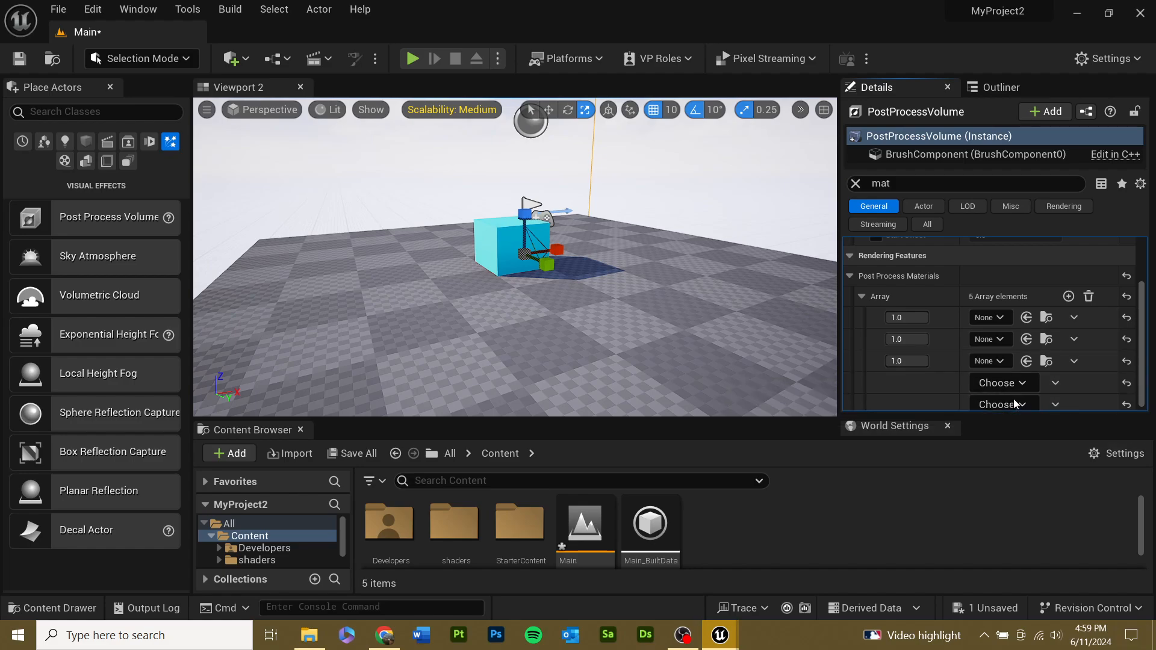
{"action": "left_click", "coordinate": [1017, 404]}
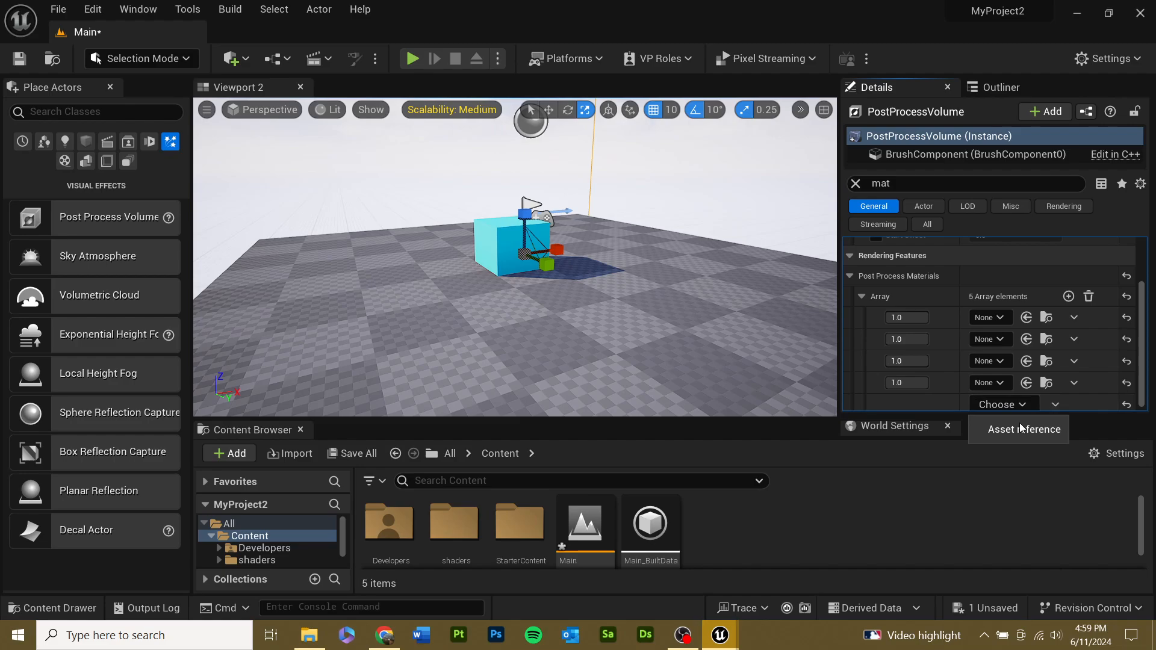
{"action": "left_click", "coordinate": [1022, 429]}
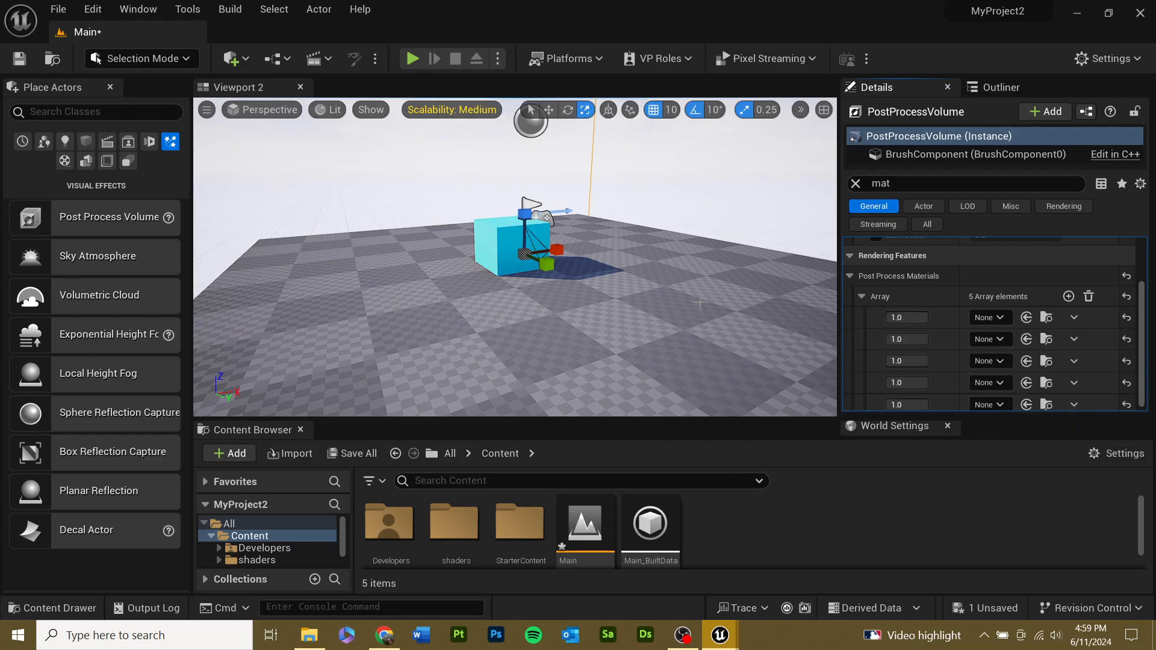
- Assign Directional_Kuwahara_Inst to the first Post Process Materials array element
{"action": "left_click", "coordinate": [987, 318]}
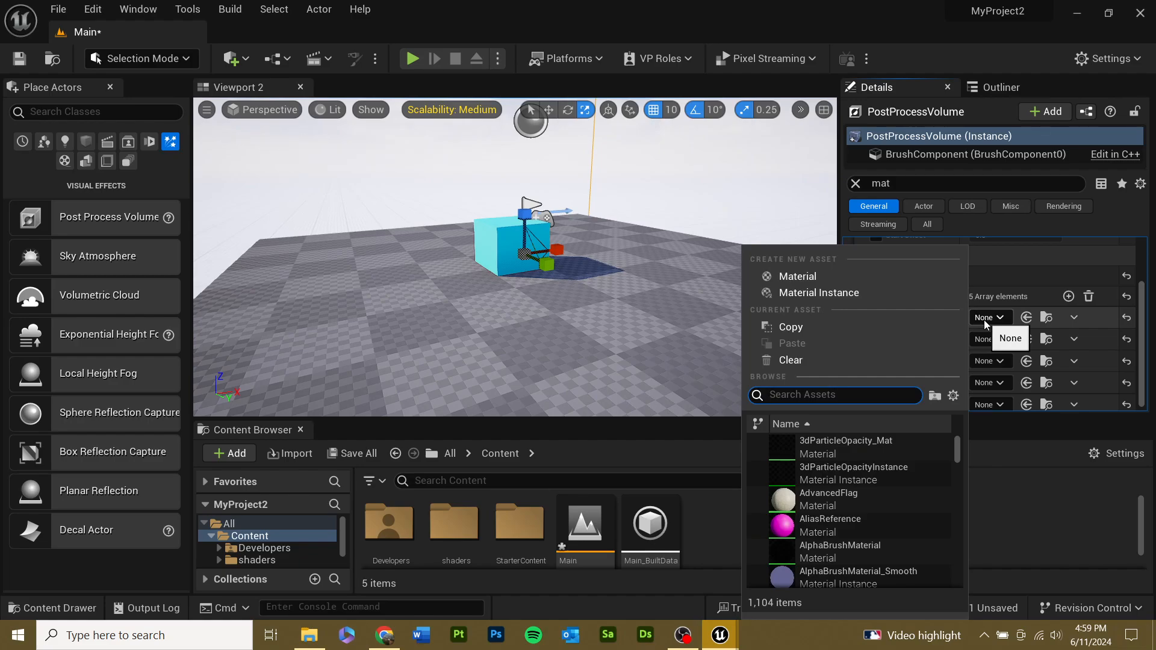
{"action": "type", "text": "kuwa"}
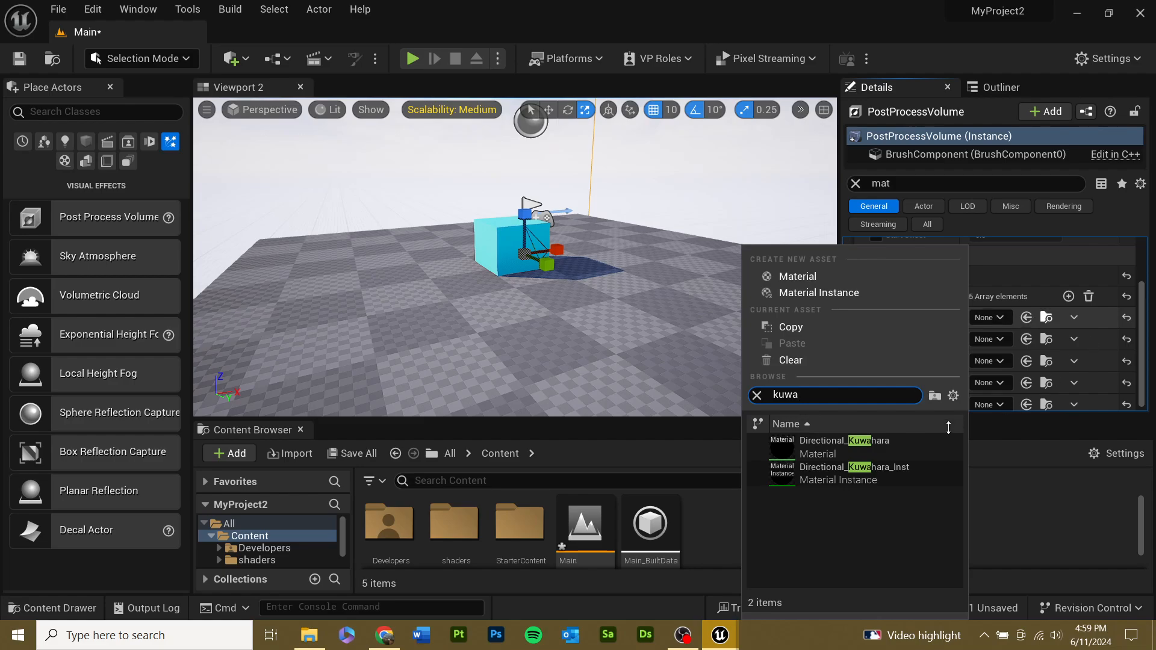
{"action": "left_click", "coordinate": [868, 469]}
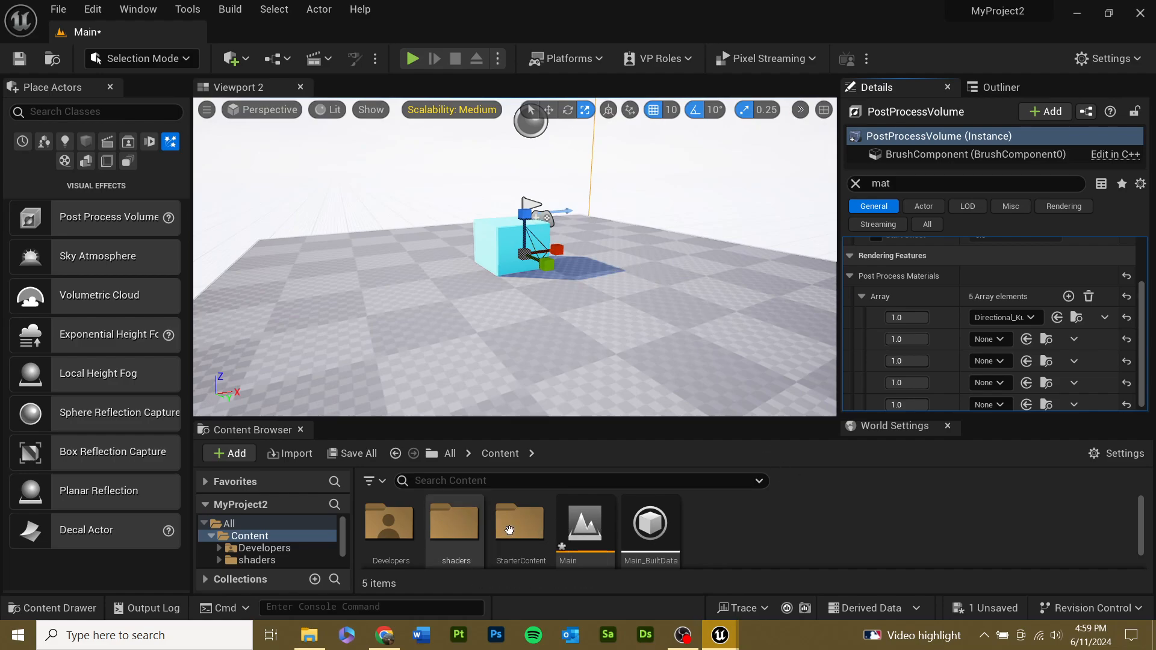
- Open the Directional_Kuwahara_Inst material instance from the shaders/kuwahara folder and maximize its editor
{"action": "double_click", "coordinate": [454, 522]}
{"action": "scroll", "coordinate": [656, 518], "scroll_direction": "down", "scroll_amount": 1}
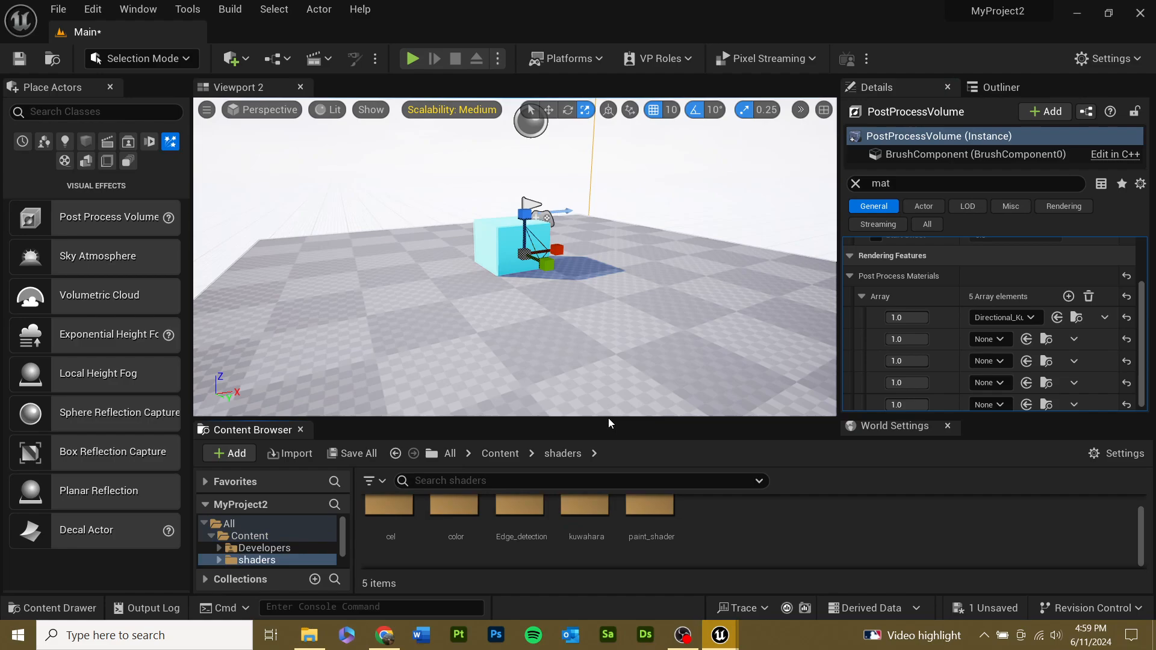
{"action": "left_click_drag", "start_coordinate": [608, 417], "coordinate": [608, 350]}
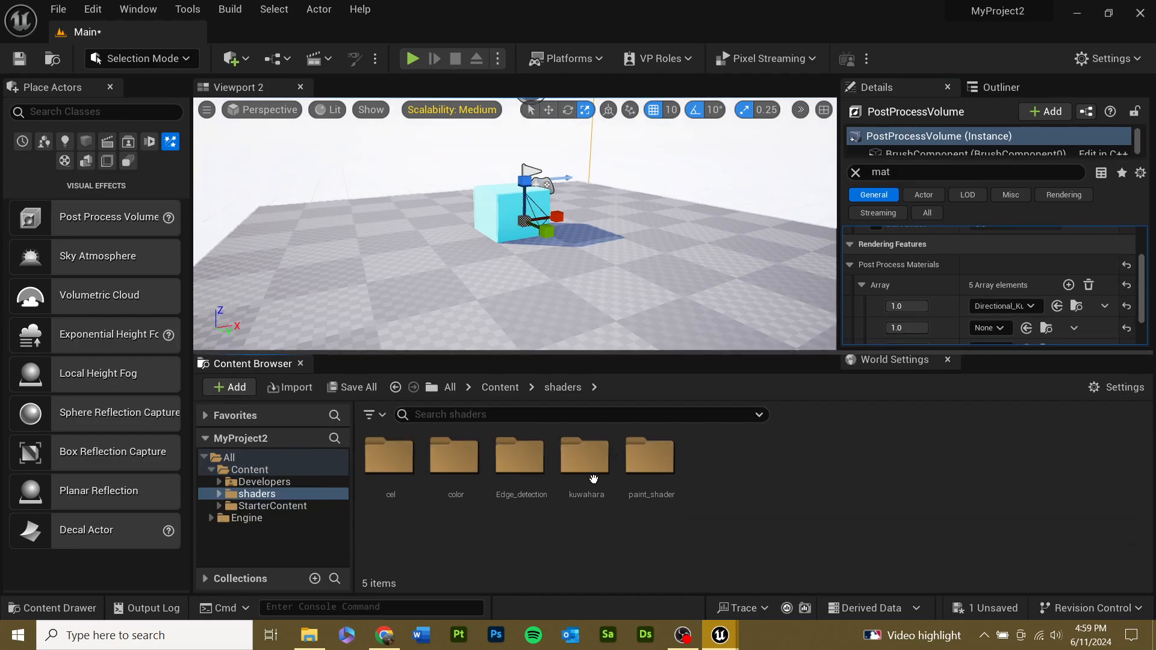
{"action": "left_click", "coordinate": [596, 476]}
{"action": "key", "text": "Return"}
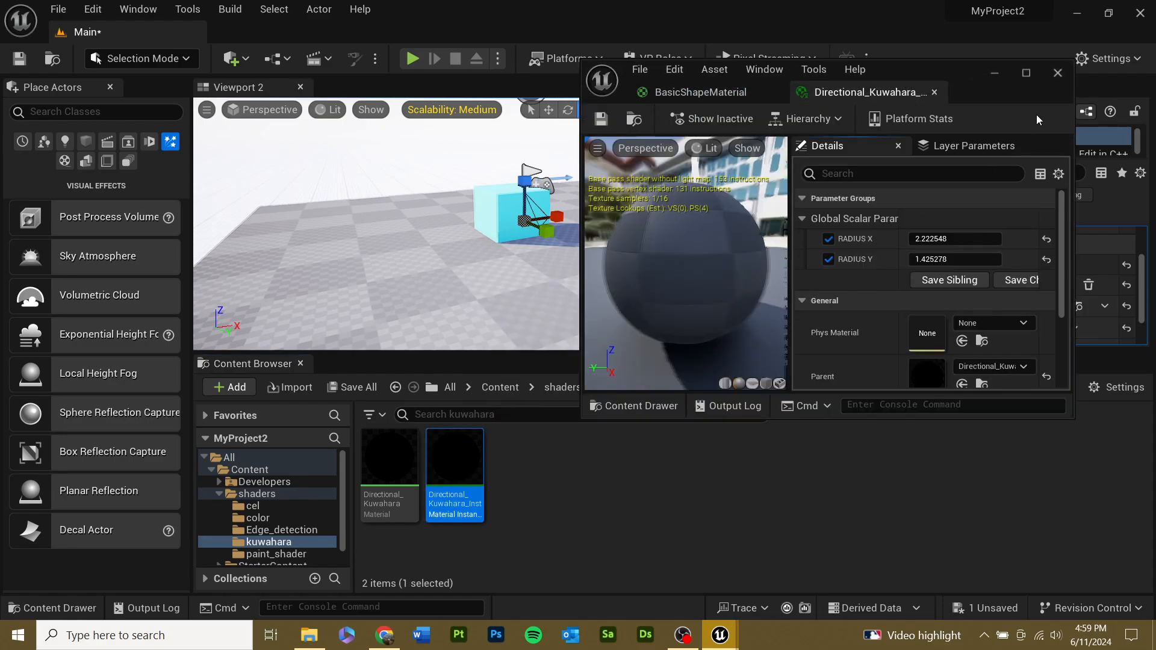
{"action": "left_click", "coordinate": [1027, 74]}
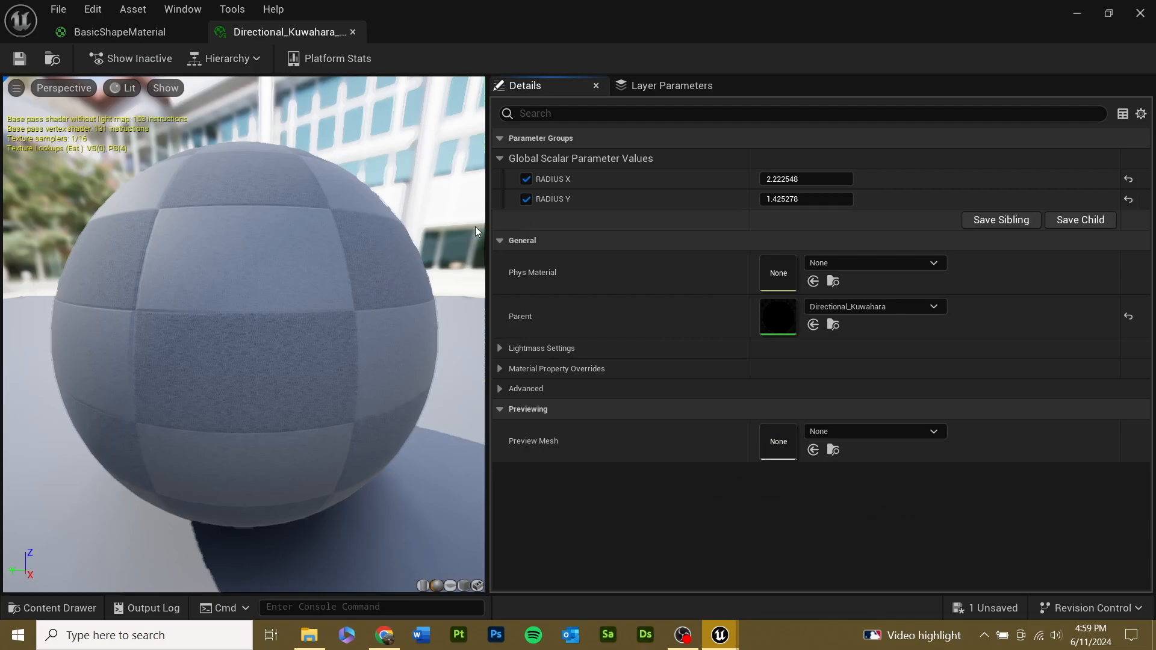
- Try RADIUS X at about 14.6 and RADIUS Y at about 13.96, and reset both to their default values
{"action": "mouse_move", "coordinate": [806, 179]}
{"action": "left_mouse_down"}
{"action": "mouse_move", "coordinate": [767, 179]}
{"action": "mouse_move", "coordinate": [843, 179]}
{"action": "mouse_move", "coordinate": [804, 180]}
{"action": "mouse_move", "coordinate": [776, 201]}
{"action": "mouse_move", "coordinate": [808, 201]}
{"action": "left_mouse_up"}
{"action": "left_click", "coordinate": [804, 181]}
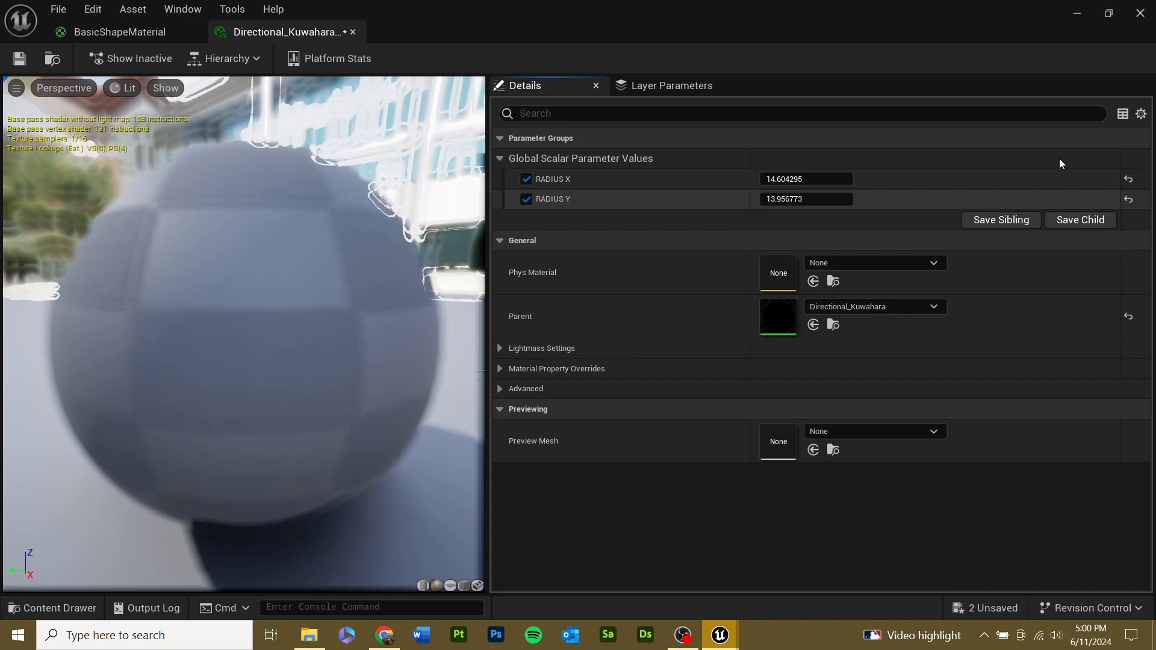
{"action": "left_click", "coordinate": [1128, 200]}
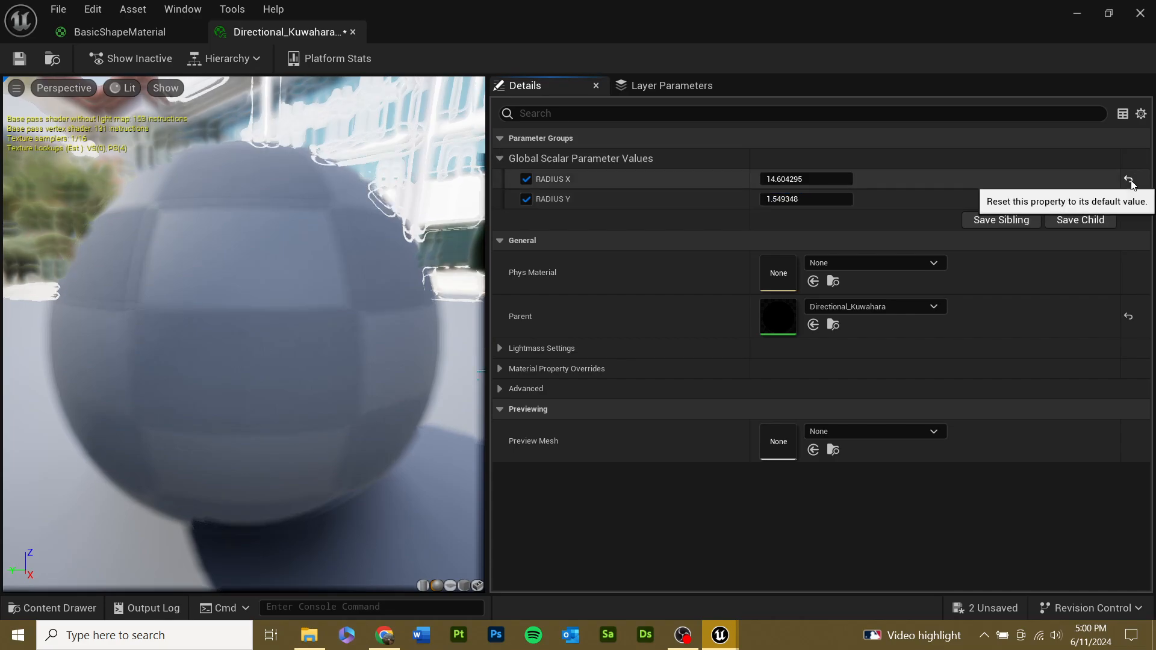
{"action": "left_click", "coordinate": [1130, 180]}
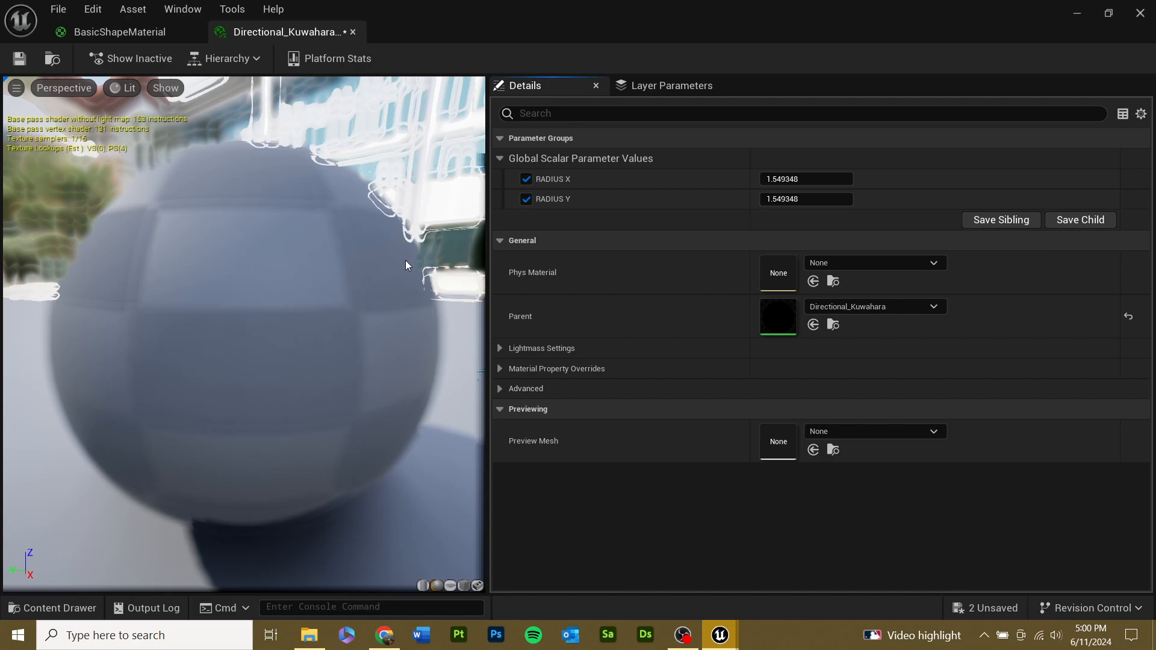
- Set RADIUS X and RADIUS Y to 1.5, save the Kuwahara material instance and return to the level
{"action": "left_click_drag", "start_coordinate": [805, 179], "coordinate": [788, 179]}
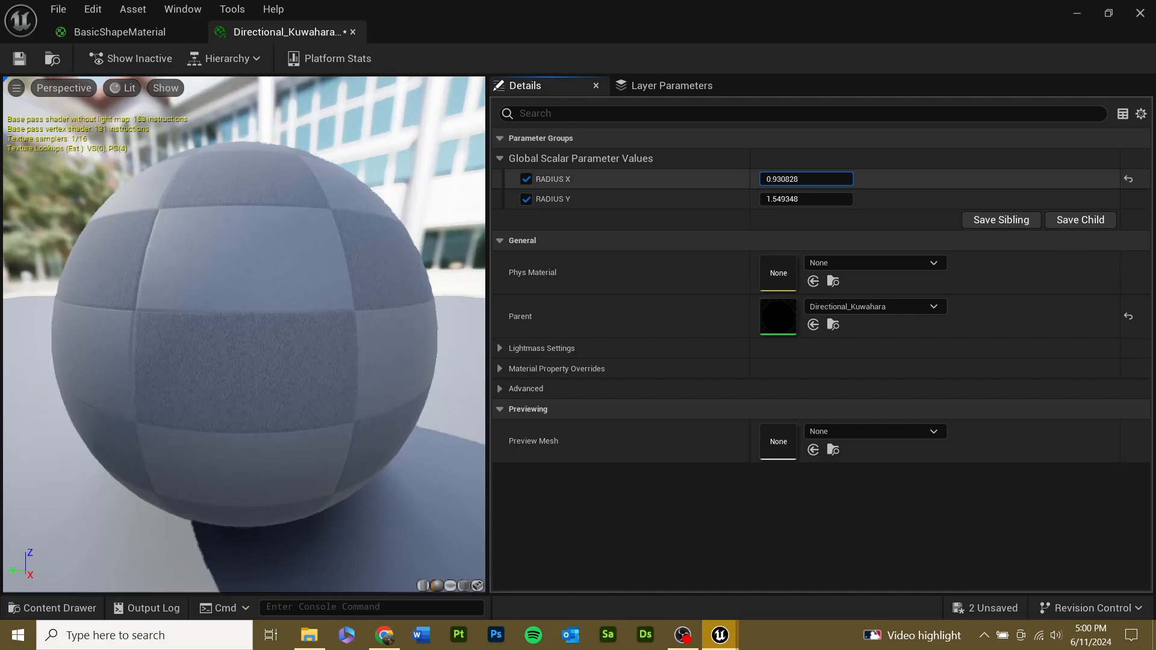
{"action": "left_click_drag", "start_coordinate": [788, 179], "coordinate": [786, 208]}
{"action": "left_click", "coordinate": [782, 199]}
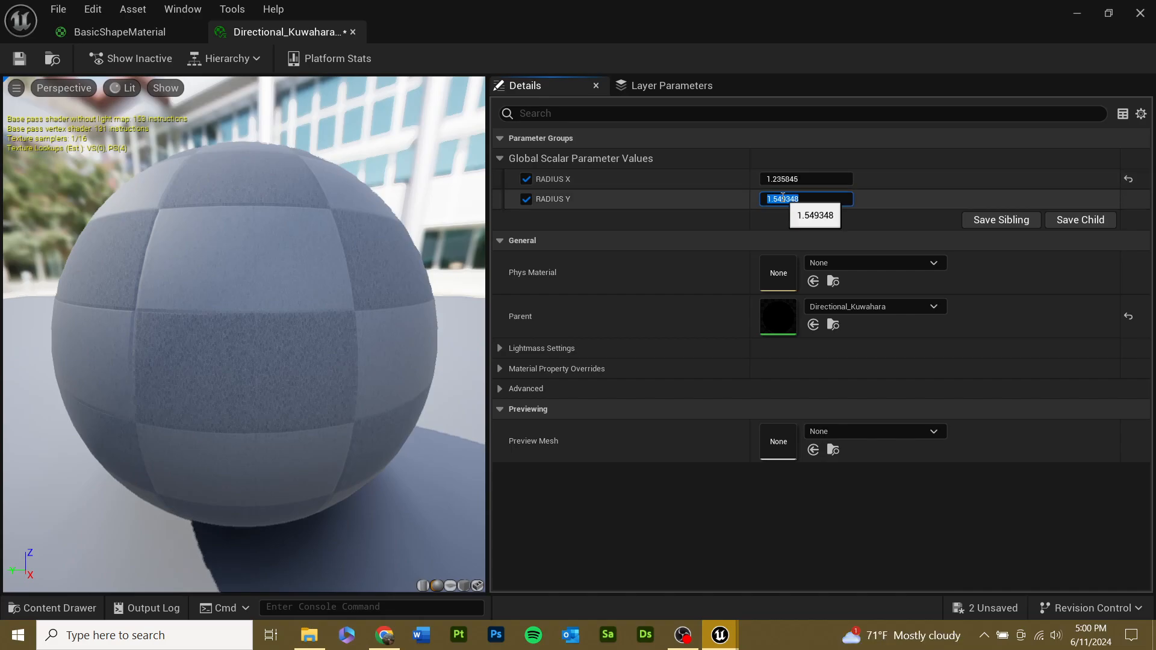
{"action": "key", "text": "BackSpace"}
{"action": "type", "text": "1.2"}
{"action": "key", "text": "Return"}
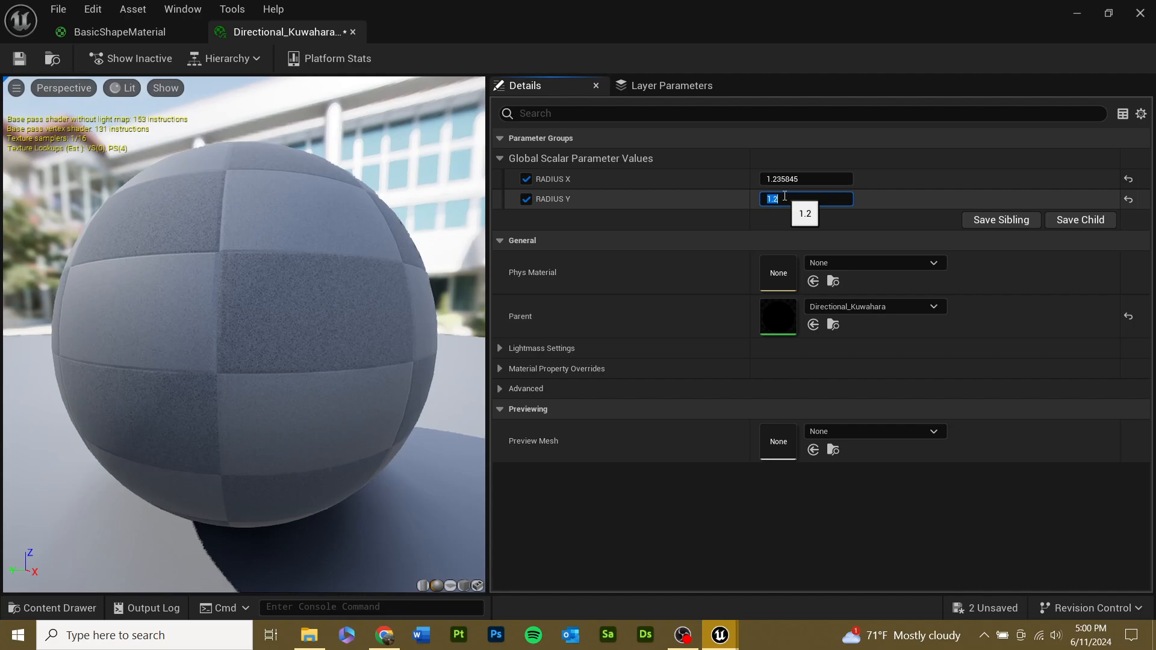
{"action": "type", "text": "1.5"}
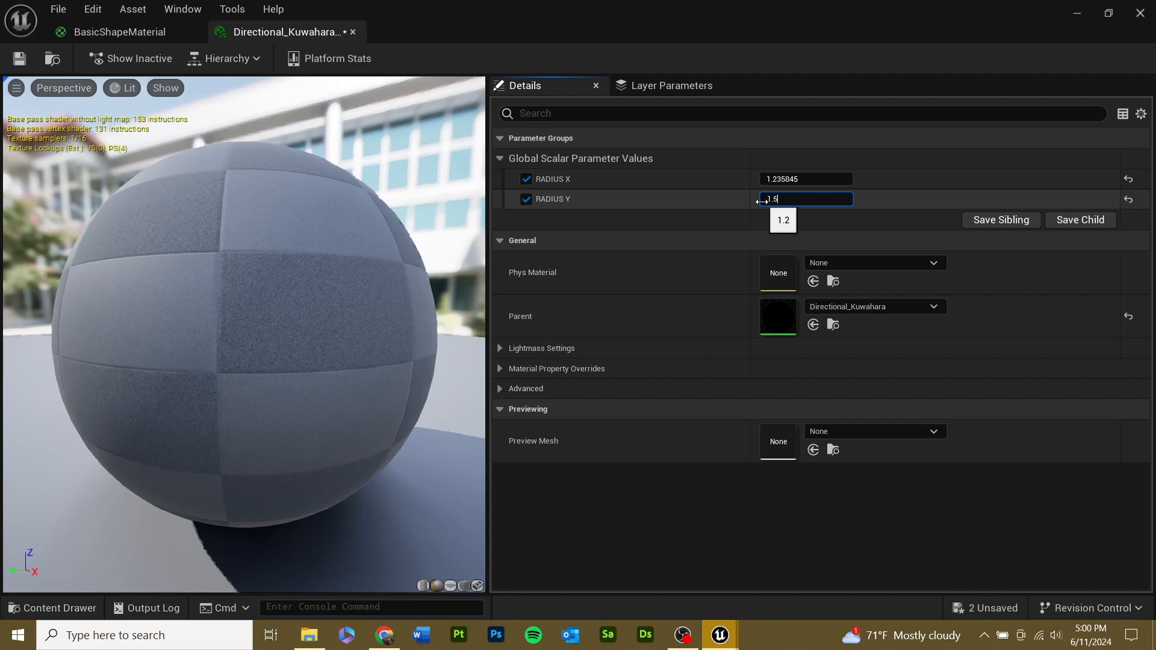
{"action": "key", "text": "Return"}
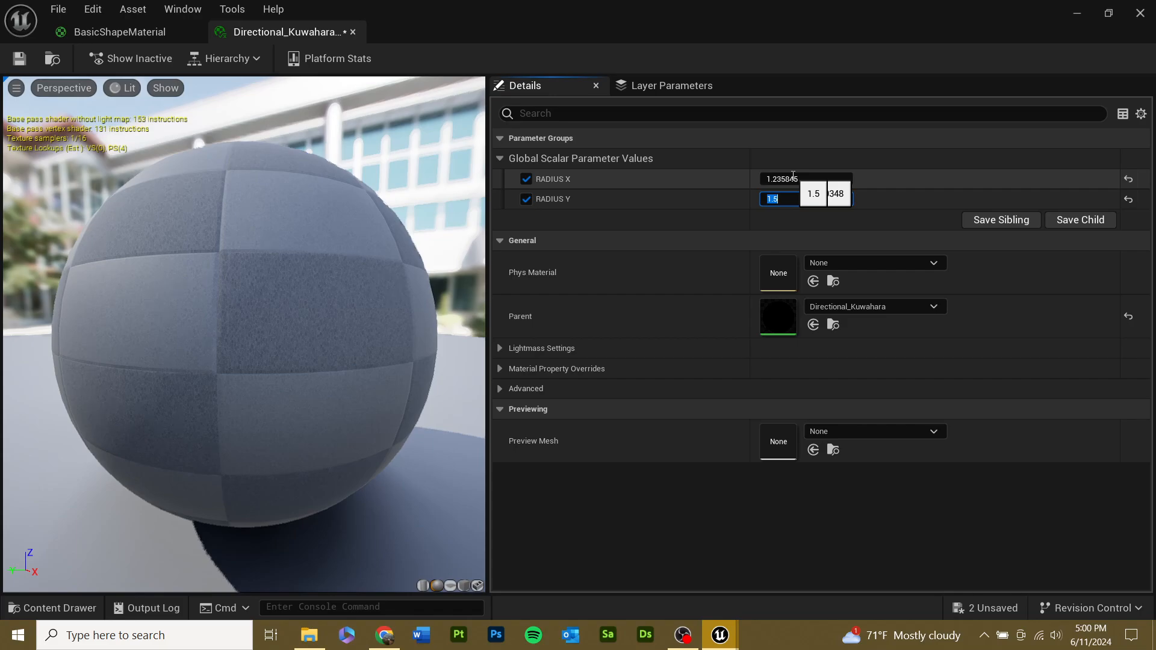
{"action": "left_click", "coordinate": [20, 58]}
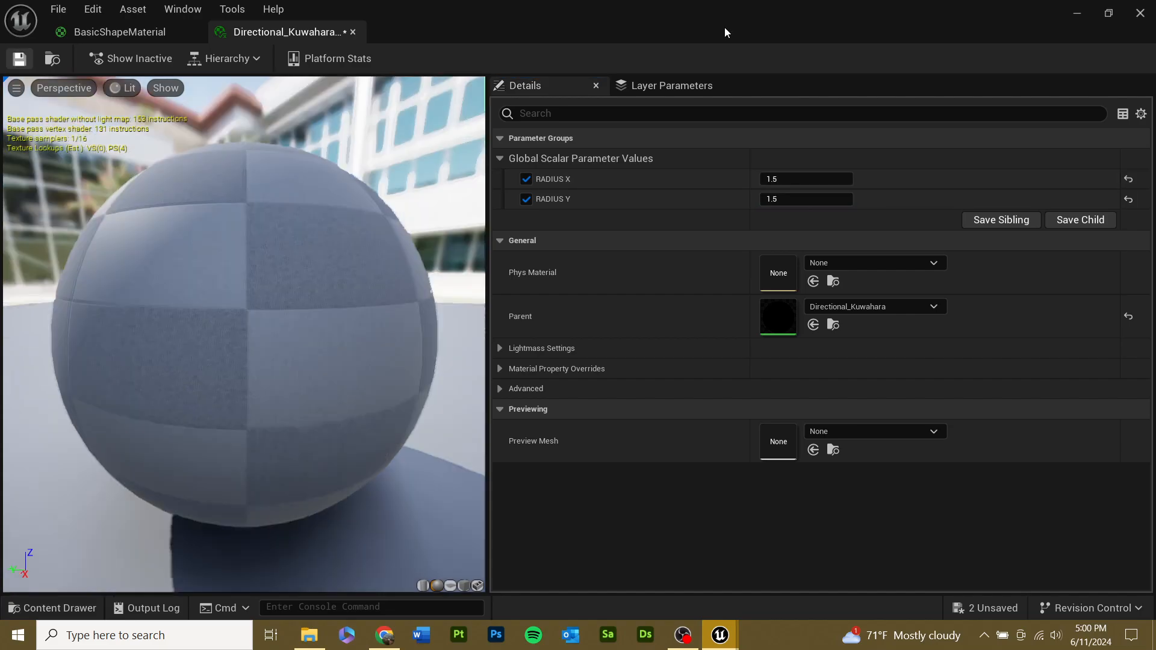
{"action": "left_click", "coordinate": [1078, 14]}
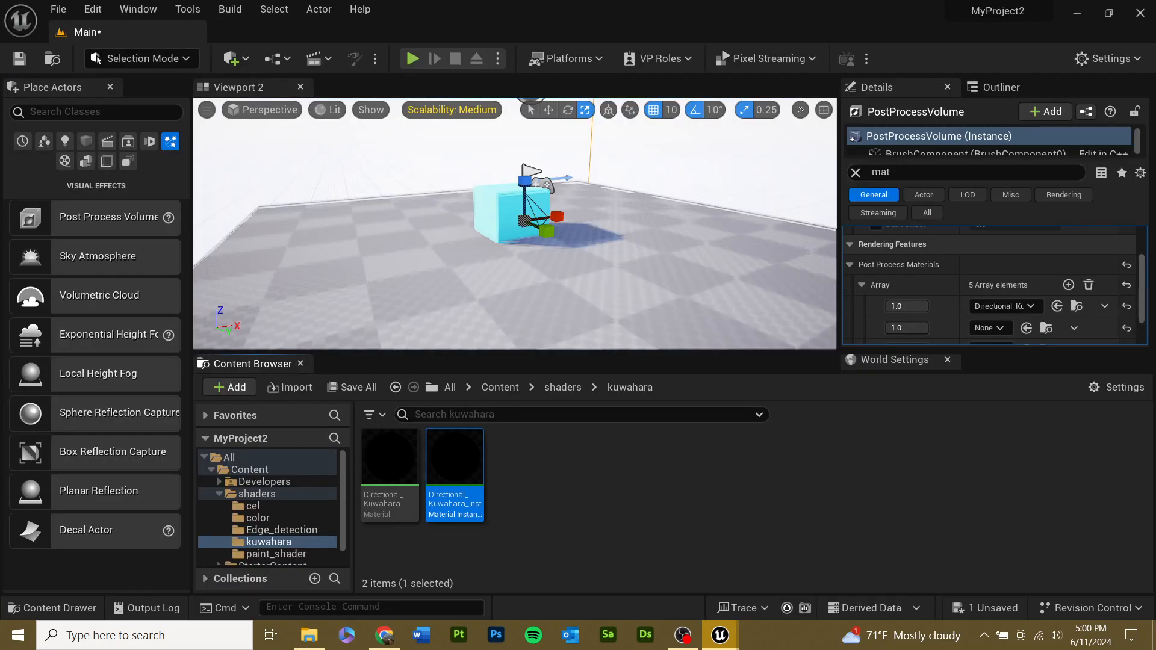
- Set the Kuwahara element's weight to 0.0 and assign paint_Inst to the second Post Process Materials element
{"action": "right_click_drag", "start_coordinate": [452, 180], "coordinate": [441, 172]}
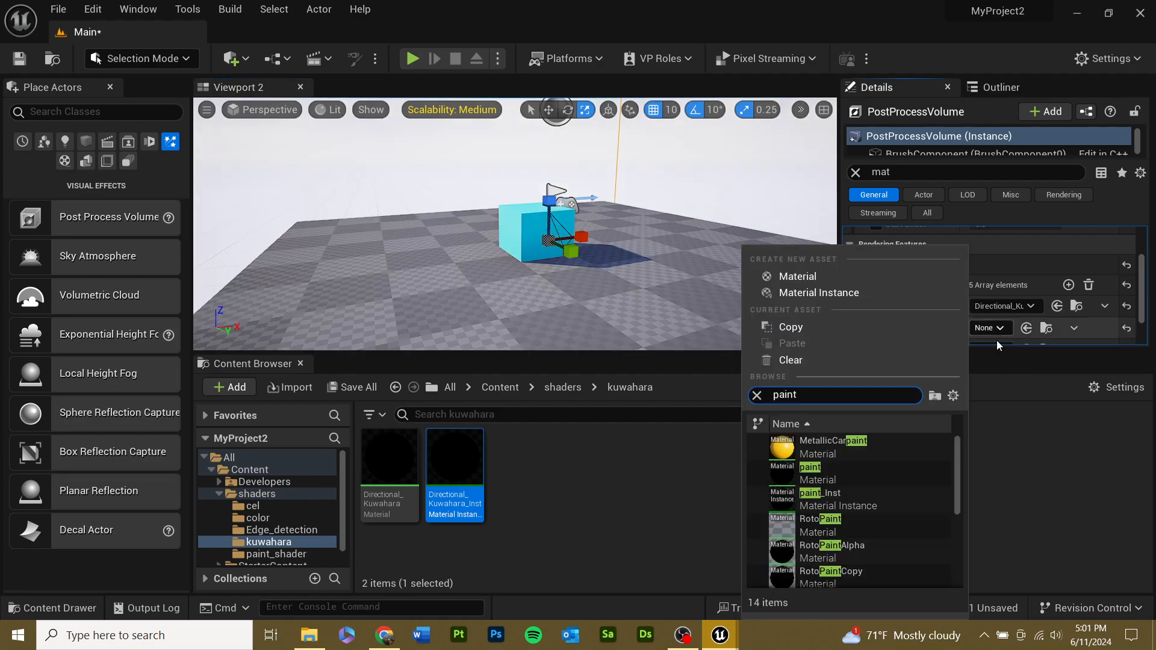
{"action": "mouse_move", "coordinate": [894, 497]}
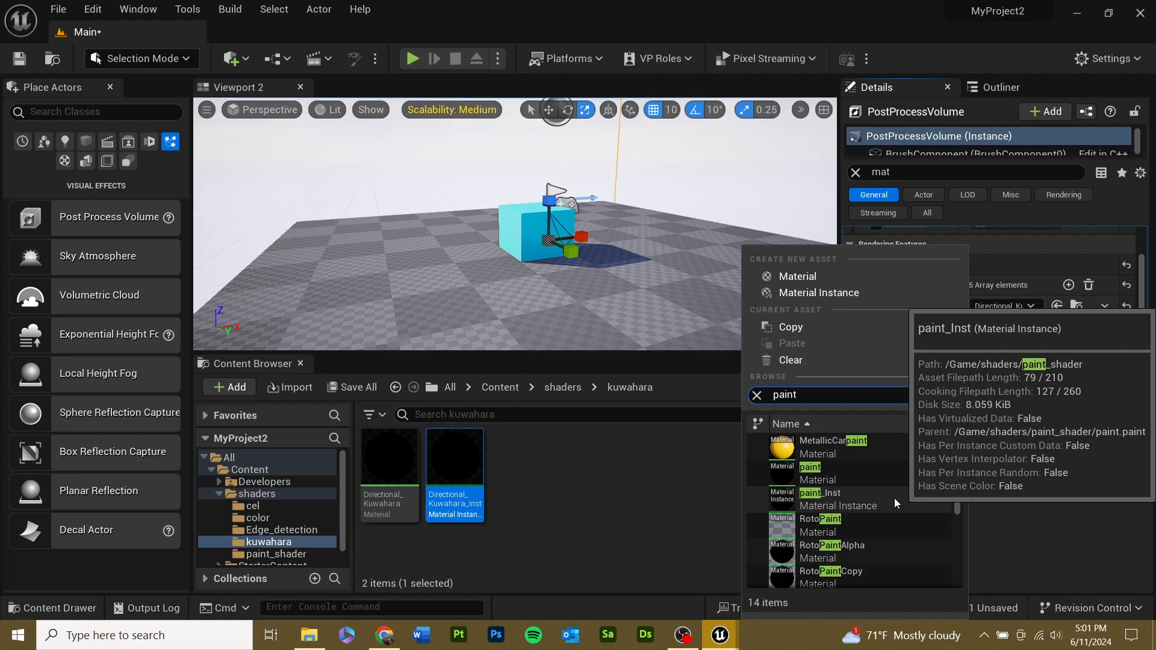
{"action": "left_click", "coordinate": [895, 497]}
- Open the paint_Inst material instance from the shaders/paint_shader folder
{"action": "left_click", "coordinate": [568, 387]}
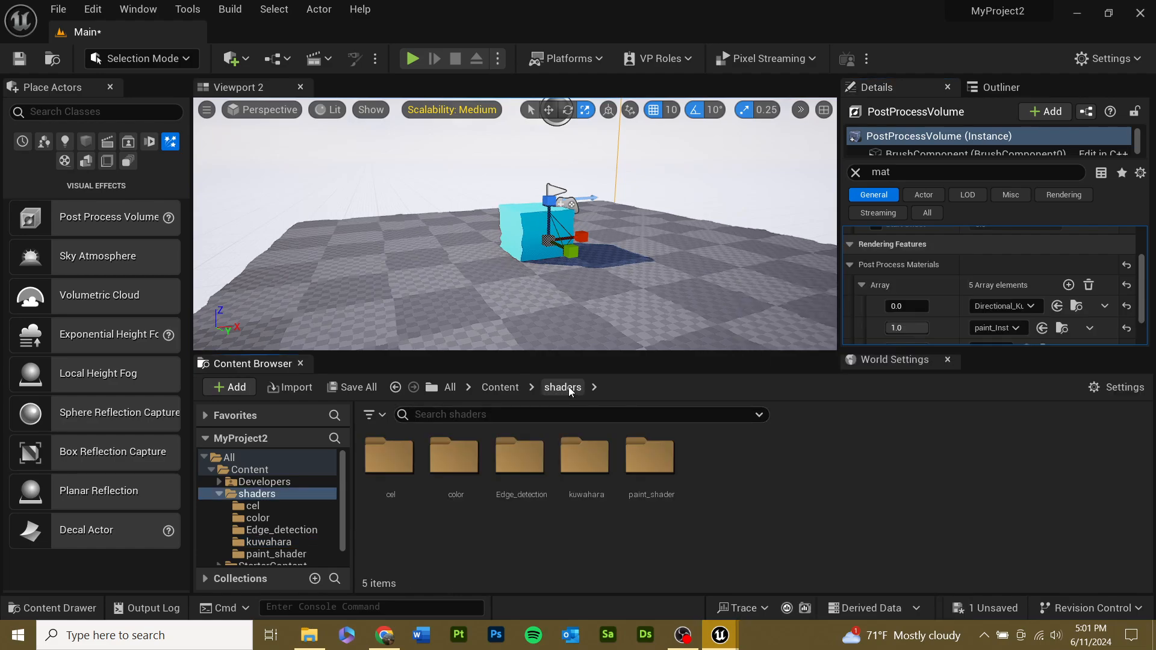
{"action": "double_click", "coordinate": [641, 472]}
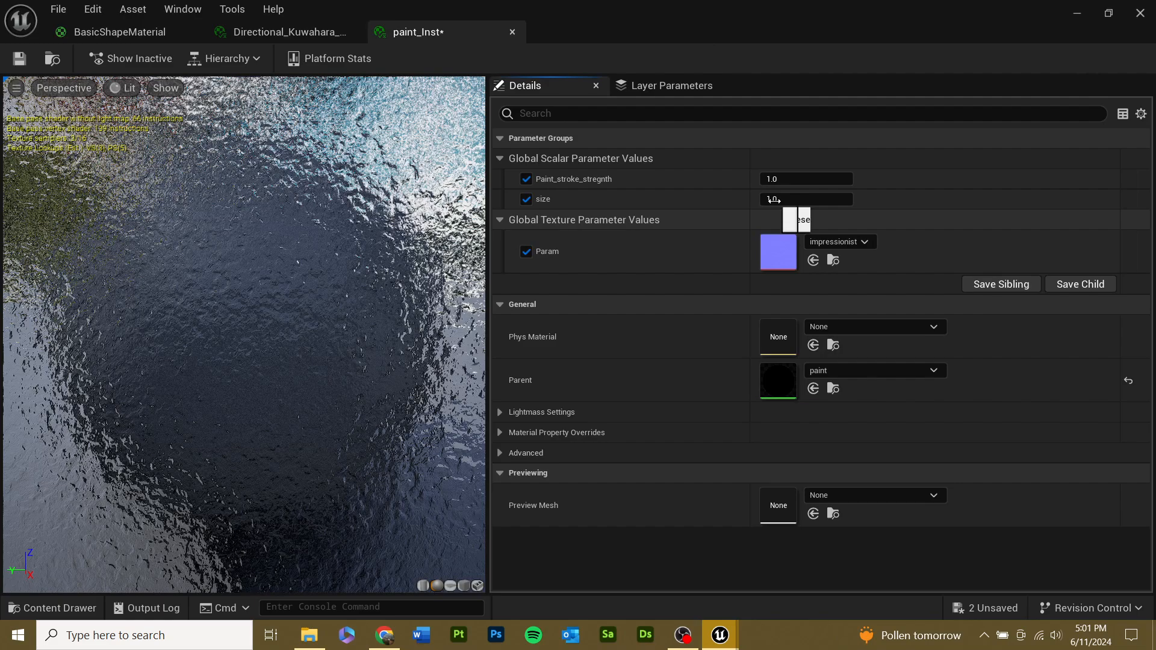
- Try size values of about 1.35 and -0.63 in paint_Inst, and reset size to its default
{"action": "left_click_drag", "start_coordinate": [772, 199], "coordinate": [795, 199]}
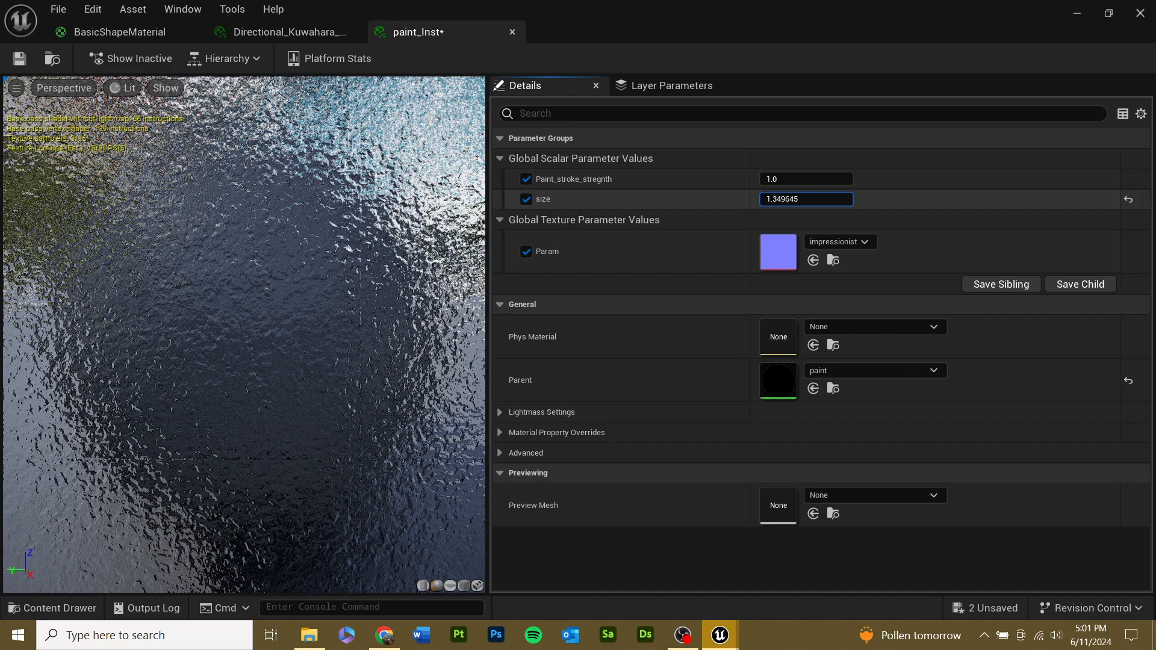
{"action": "left_click_drag", "start_coordinate": [806, 199], "coordinate": [755, 199]}
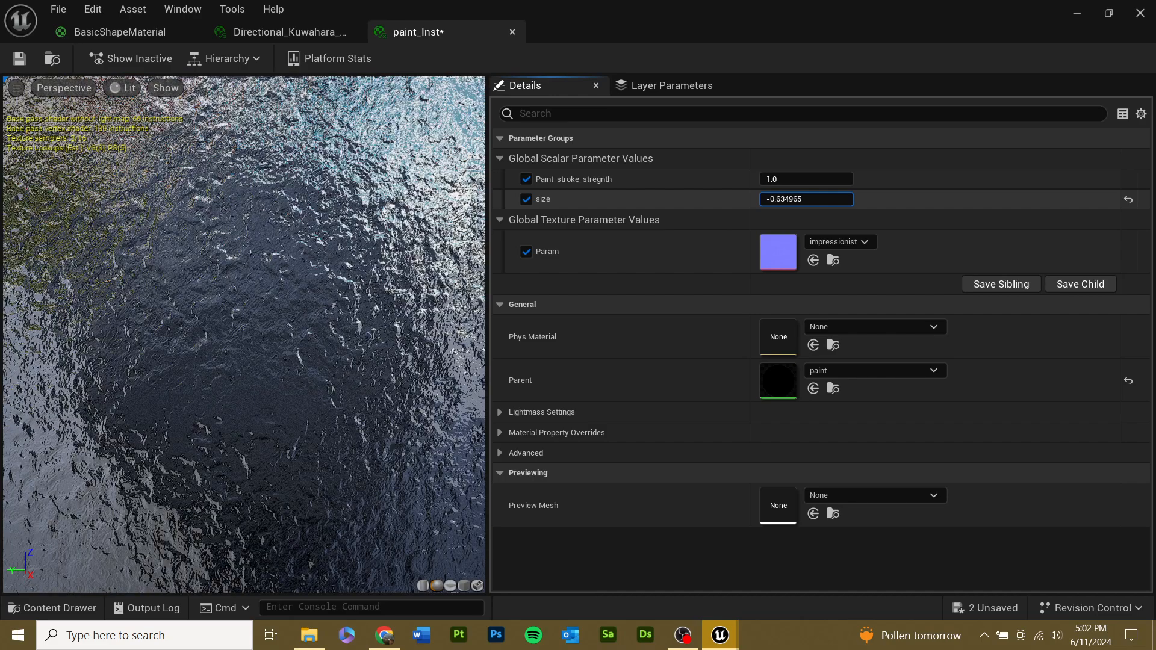
{"action": "left_click", "coordinate": [1128, 200]}
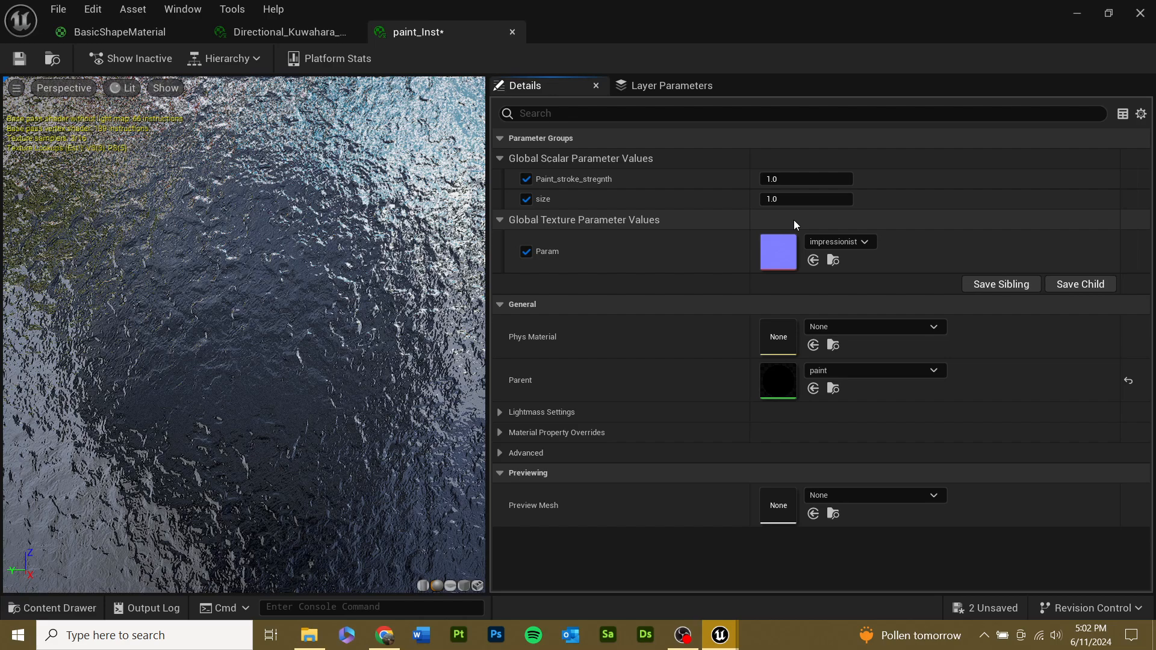
- Set size to about 4.12 and Paint_stroke_stregnth to 0.2, and search the Param textures for "point"
{"action": "left_click_drag", "start_coordinate": [794, 199], "coordinate": [837, 199]}
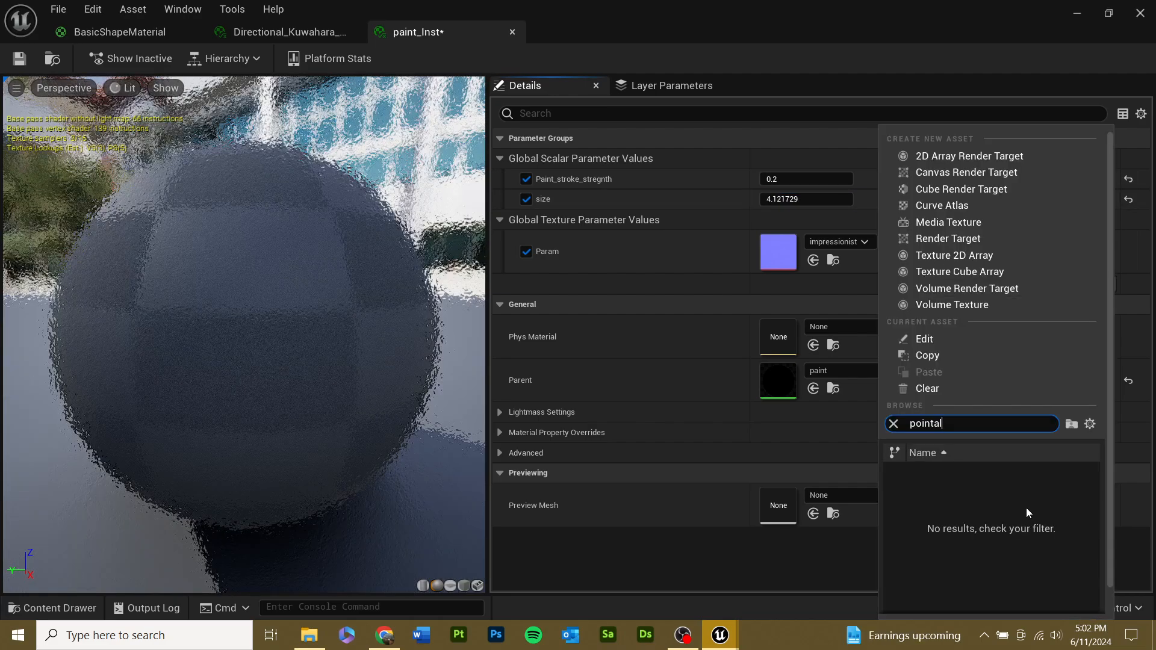
{"action": "key", "text": "BackSpace"}
{"action": "key", "text": "BackSpace"}
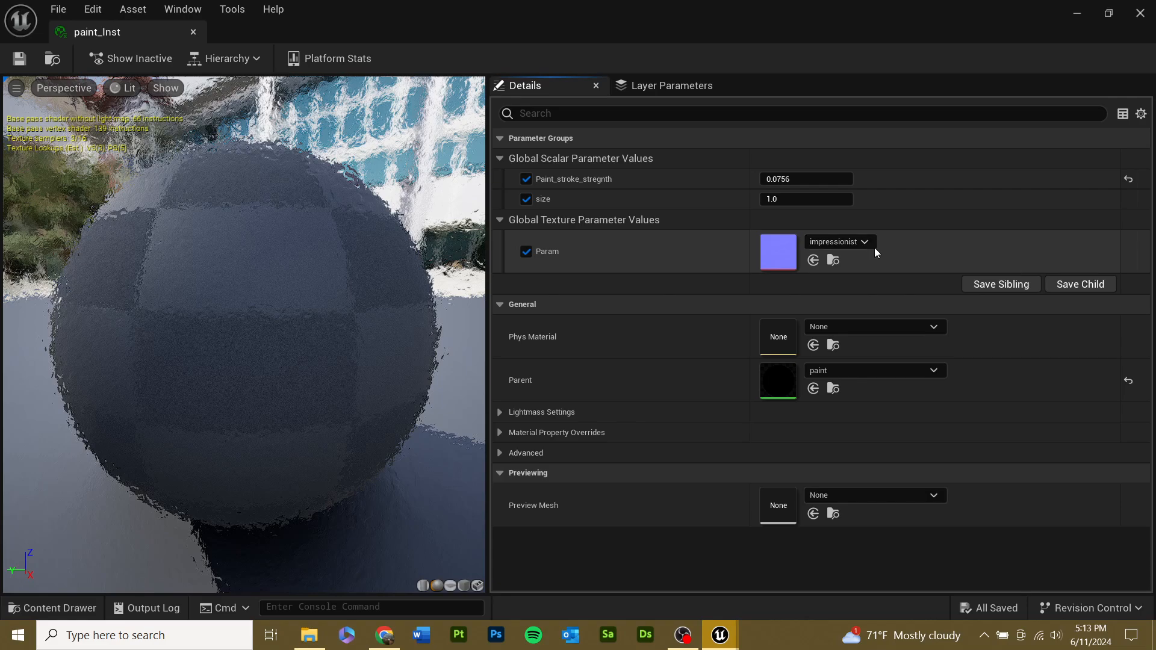
- Try chunky_abstract_ as the Param texture, check it on the preview sphere, and reset Param to its default
{"action": "left_click", "coordinate": [873, 245]}
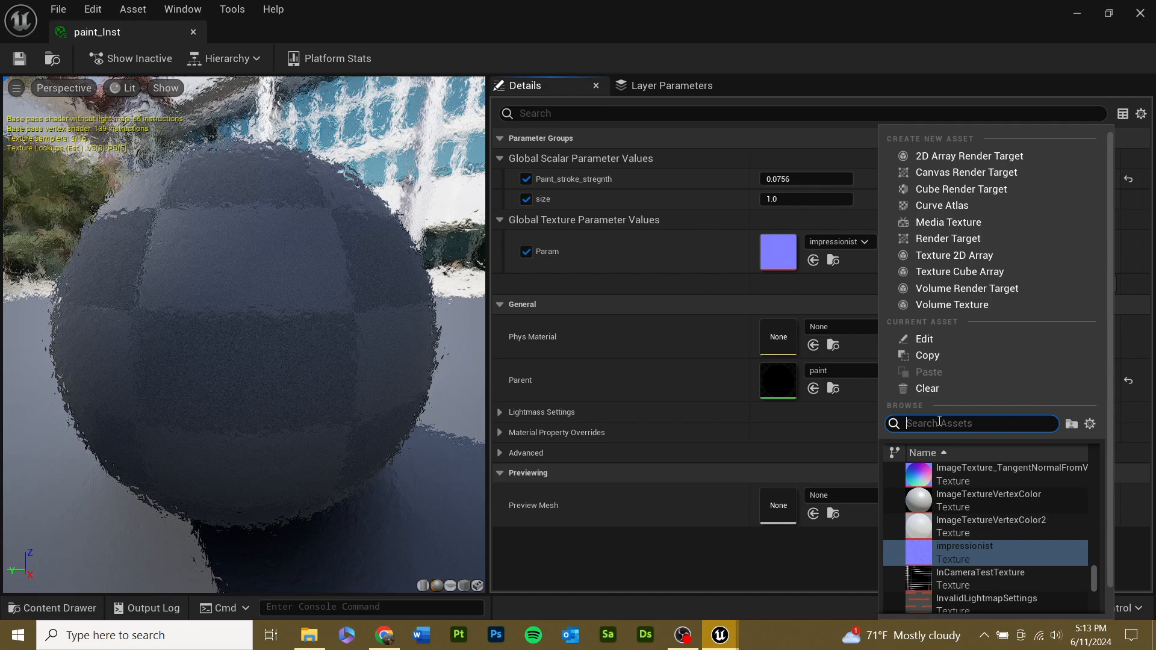
{"action": "type", "text": "abstrac"}
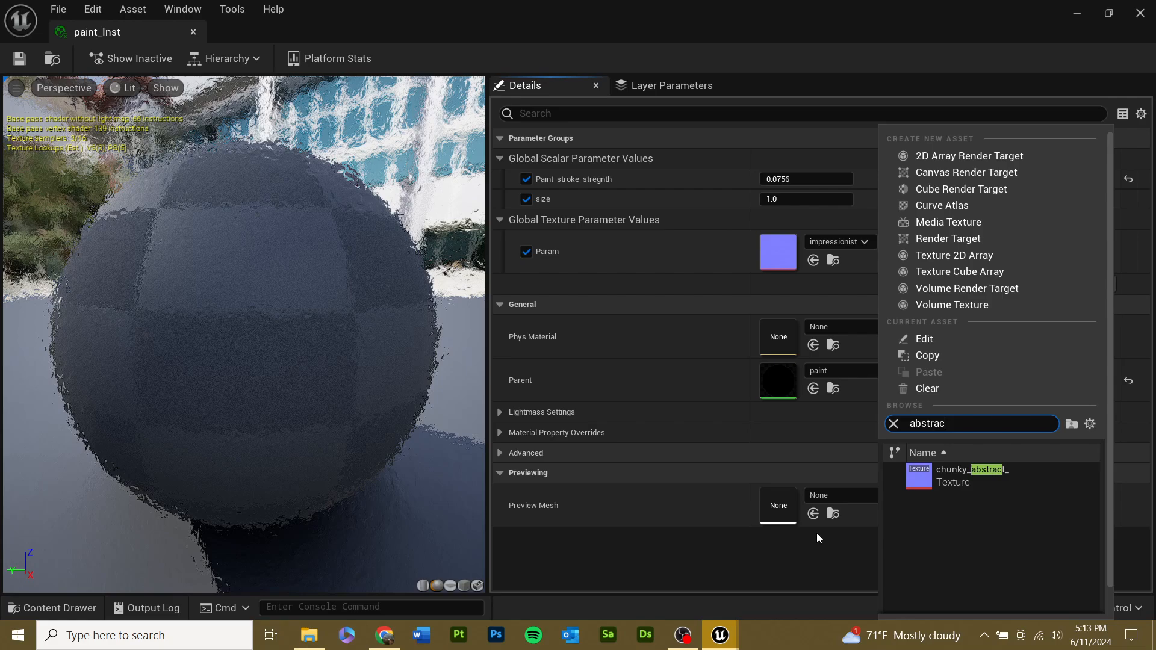
{"action": "key", "text": "Escape"}
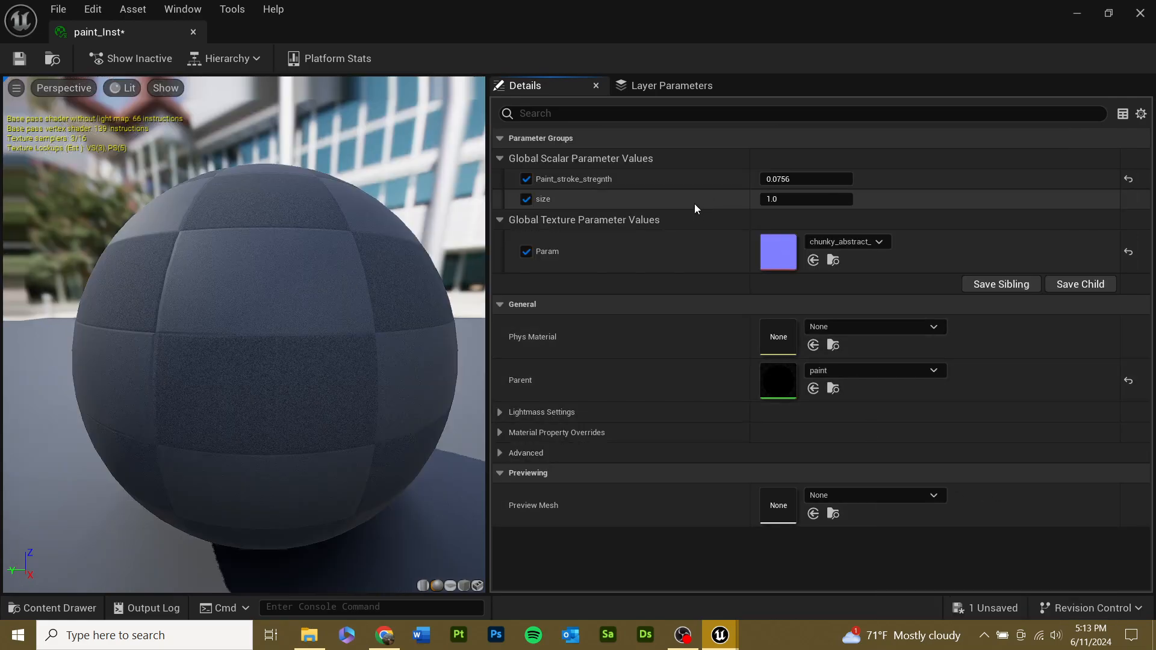
{"action": "right_click_drag", "start_coordinate": [324, 339], "coordinate": [324, 397]}
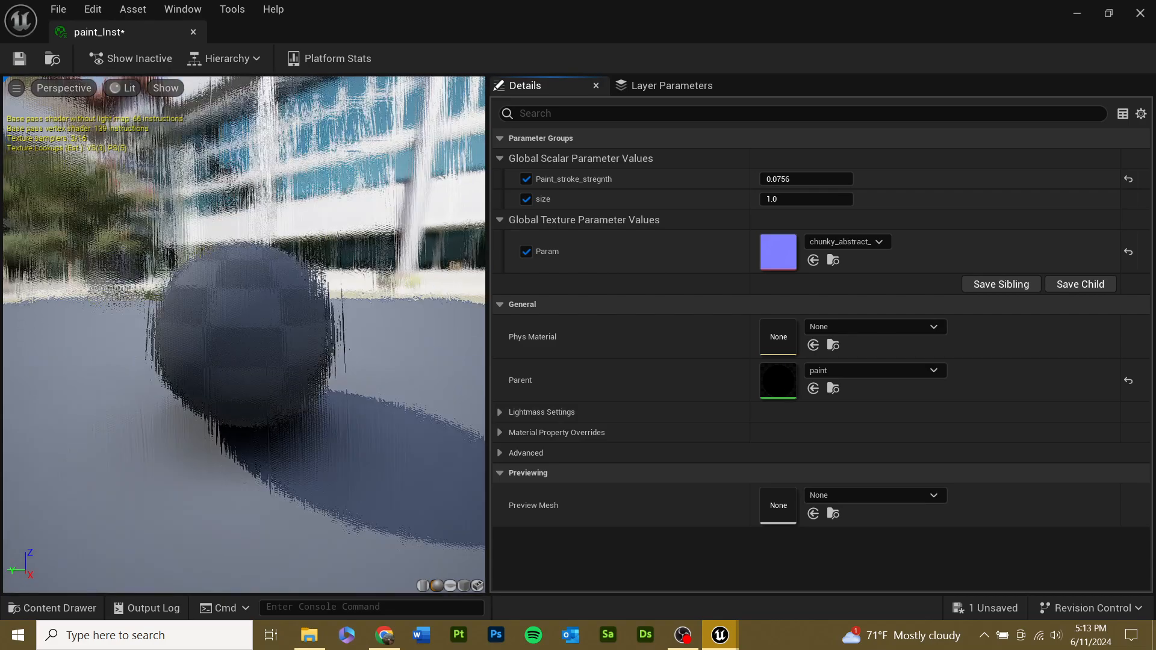
{"action": "scroll", "coordinate": [258, 317], "scroll_direction": "up", "scroll_amount": 3}
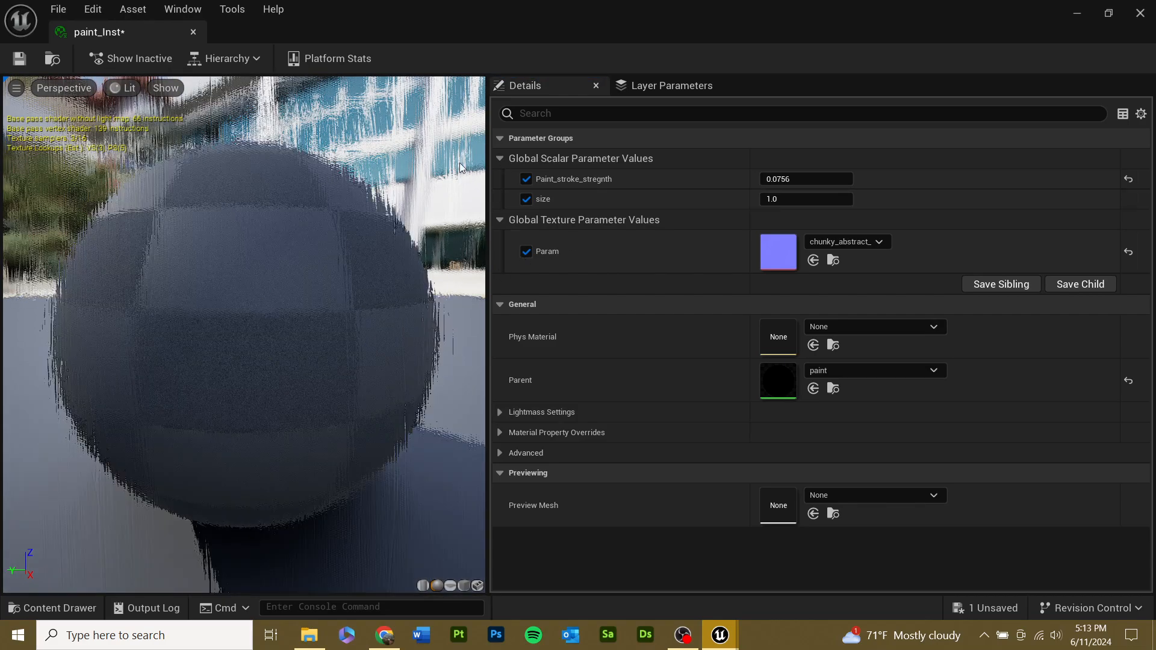
{"action": "left_click_drag", "start_coordinate": [241, 289], "coordinate": [78, 280]}
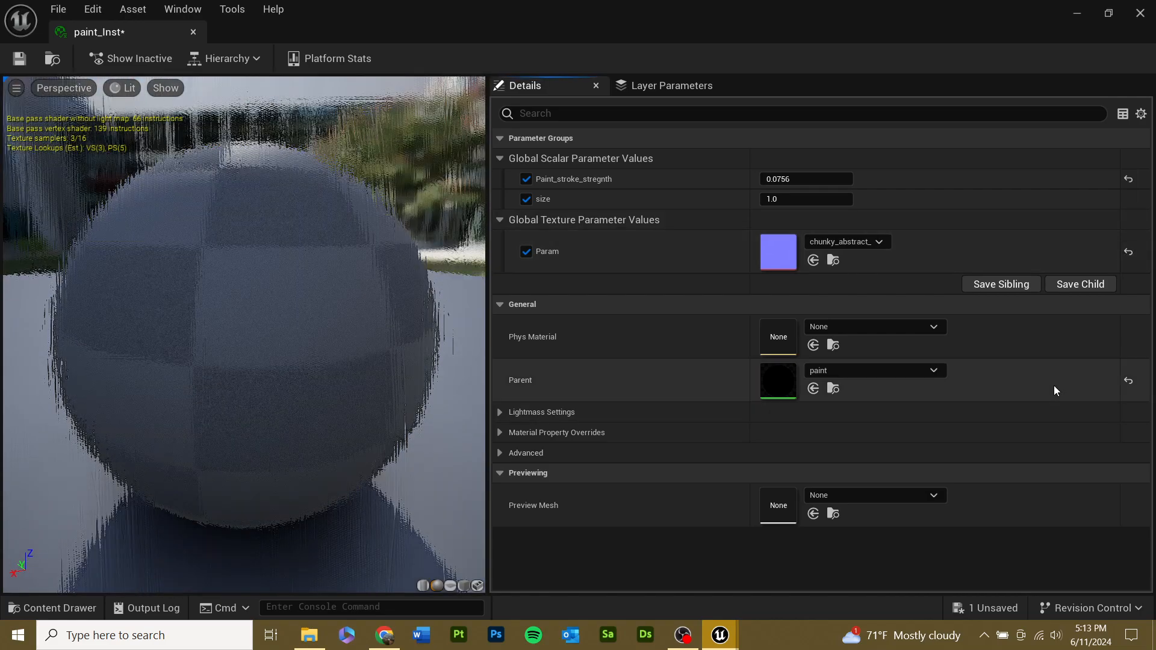
{"action": "left_click", "coordinate": [1128, 253]}
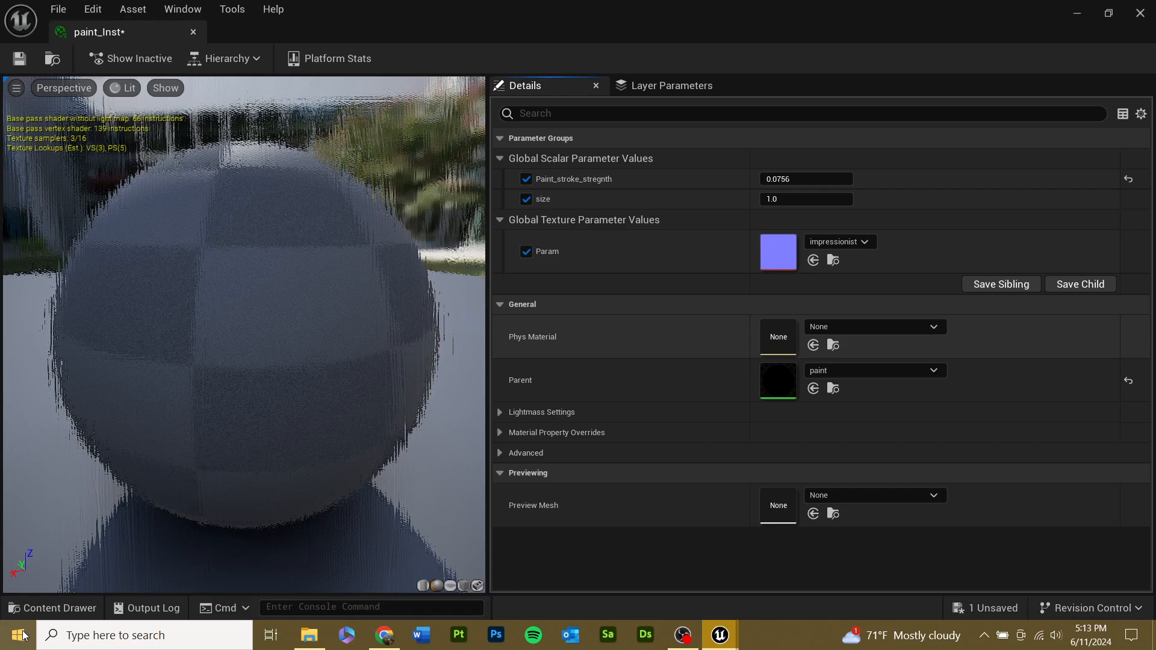
- Try the pointalism texture from shaders/paint_shader as paint_Inst's Param texture and check it on the preview sphere
{"action": "left_click", "coordinate": [27, 610]}
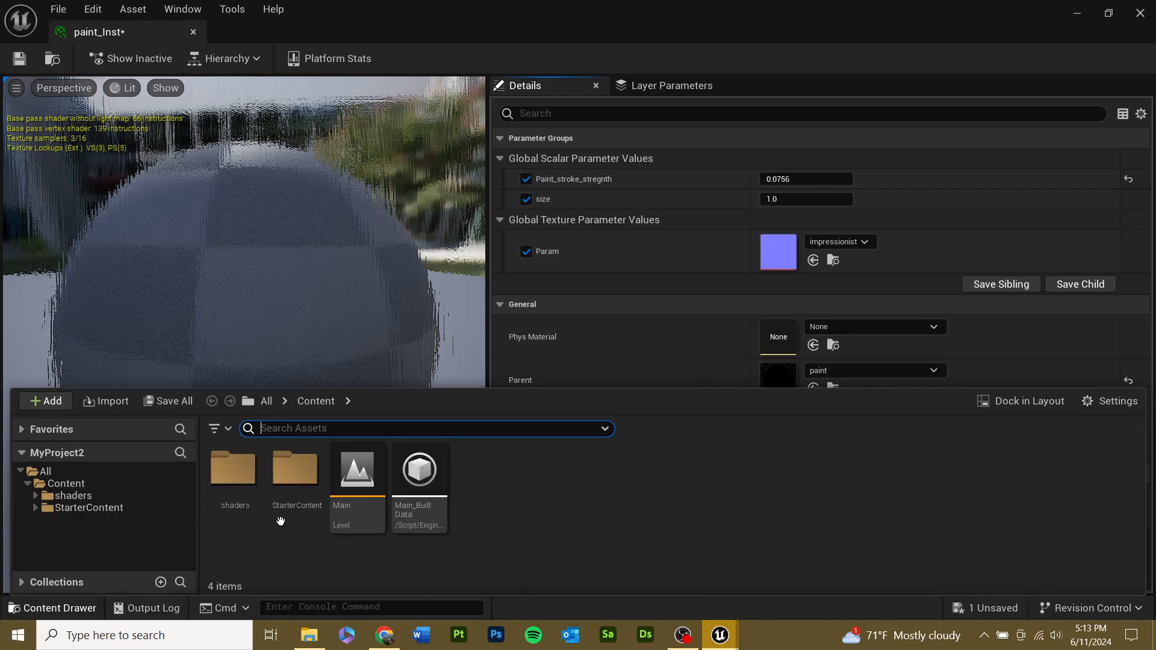
{"action": "double_click", "coordinate": [233, 475]}
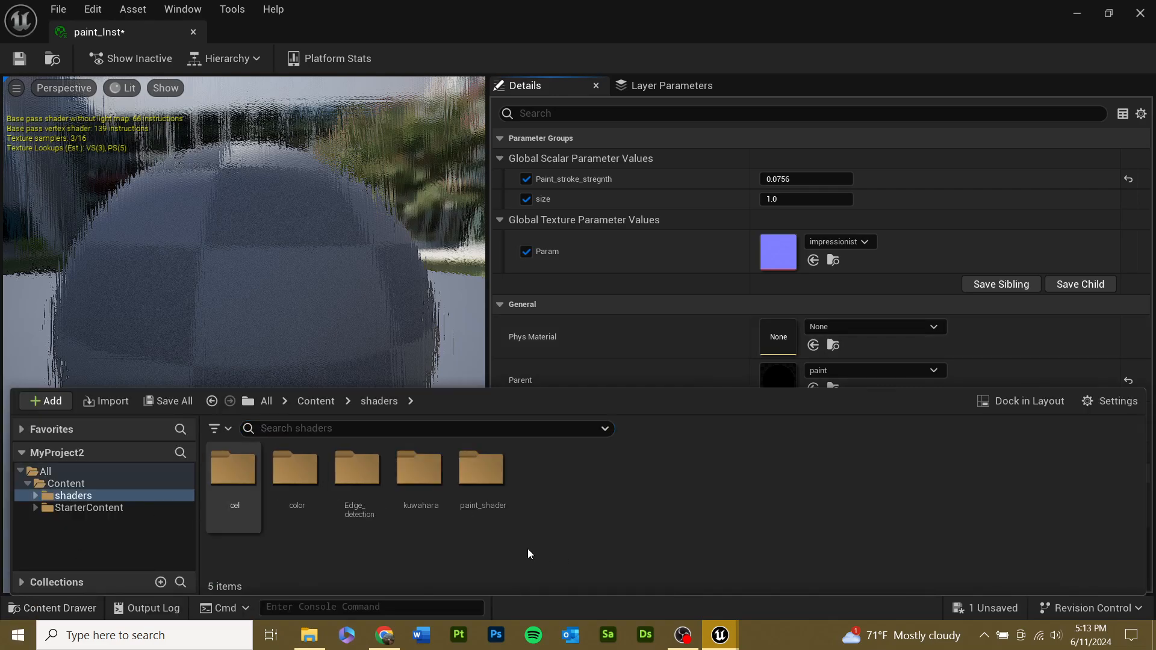
{"action": "double_click", "coordinate": [481, 476]}
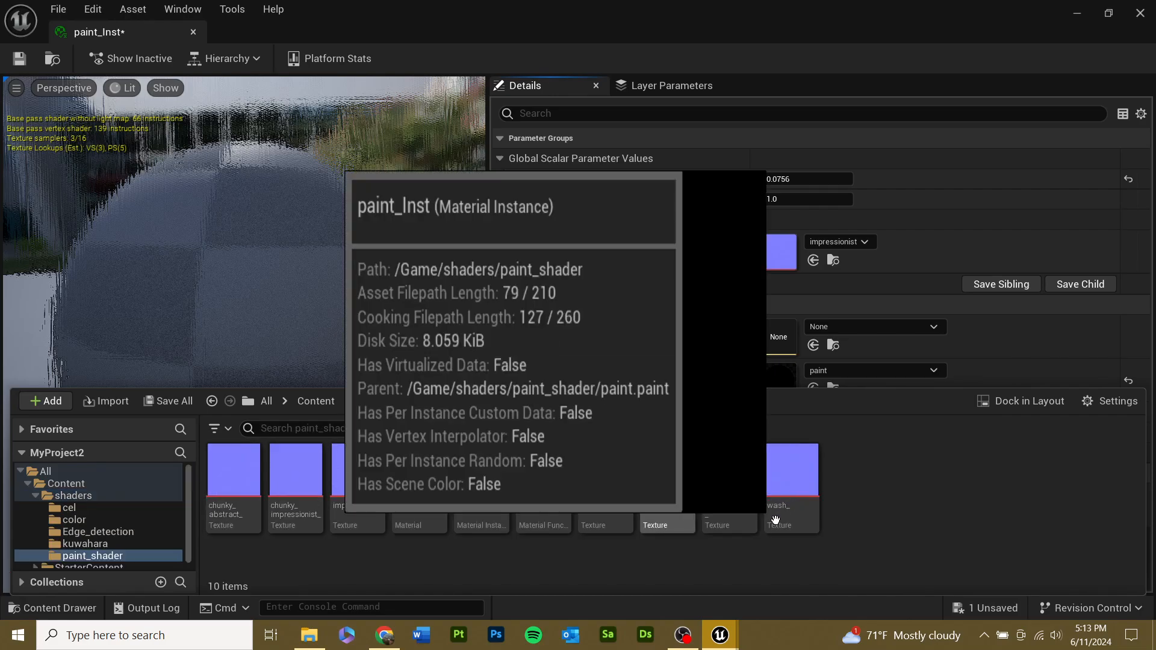
{"action": "left_click_drag", "start_coordinate": [668, 475], "coordinate": [774, 262]}
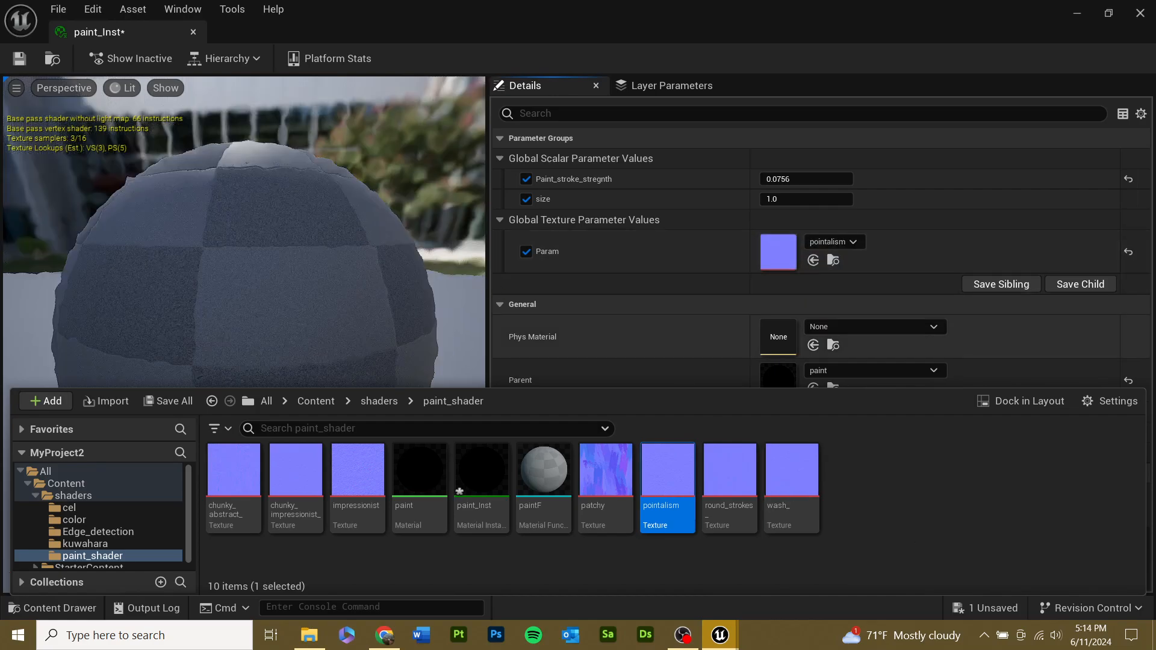
{"action": "left_click", "coordinate": [401, 305]}
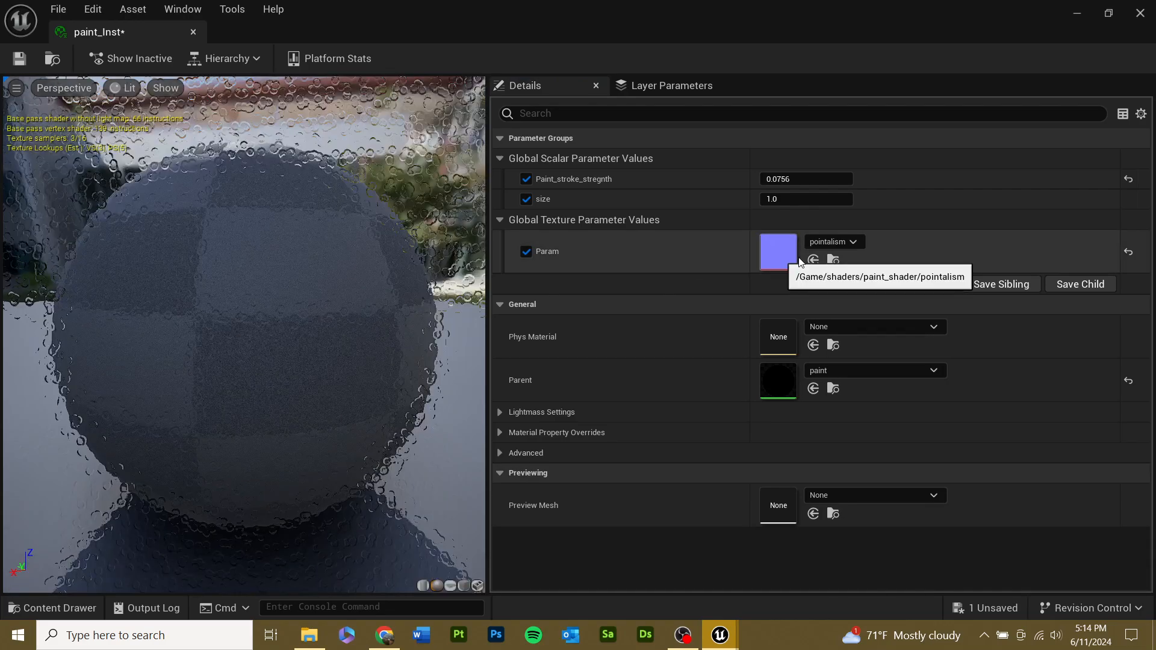
- Set paint_Inst's Param texture to impressionist from the paint_shader folder, save the instance, and return to the Main level
{"action": "left_click", "coordinate": [837, 242]}
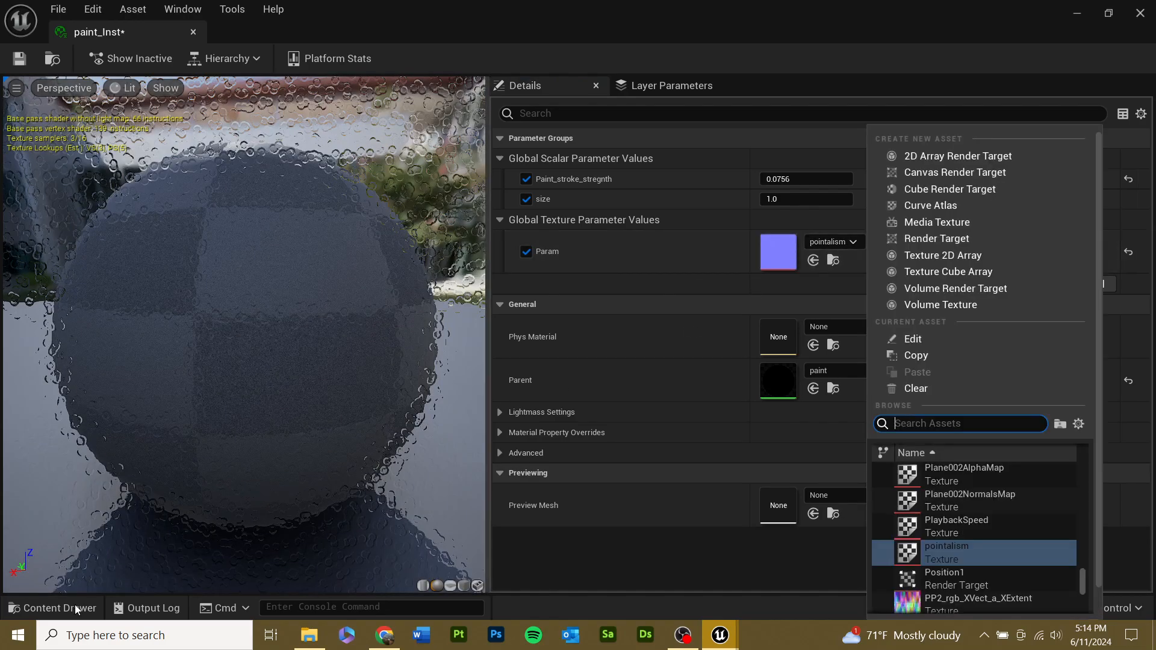
{"action": "left_click", "coordinate": [160, 577]}
{"action": "left_click", "coordinate": [71, 607]}
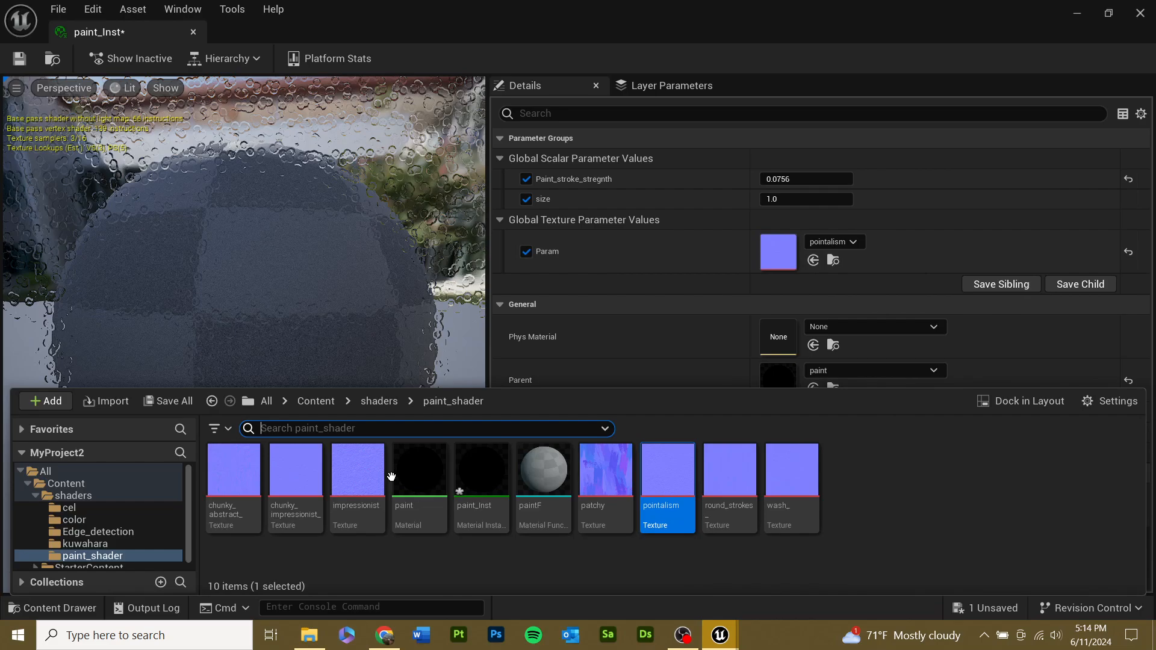
{"action": "left_click_drag", "start_coordinate": [352, 476], "coordinate": [777, 256]}
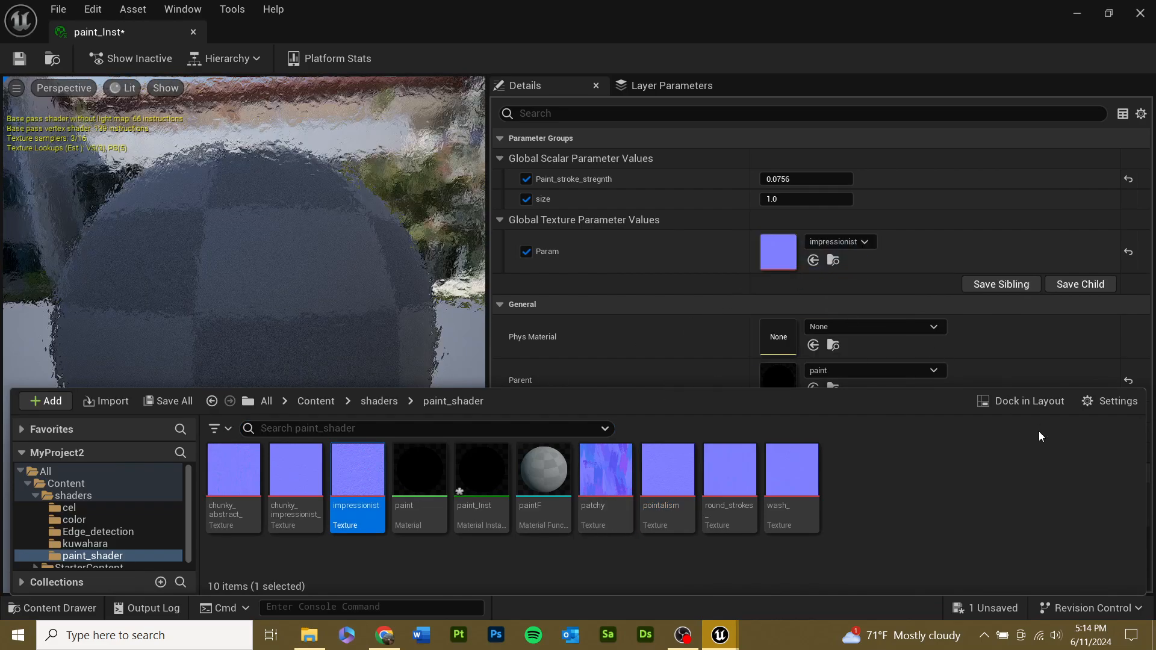
{"action": "left_click", "coordinate": [24, 60]}
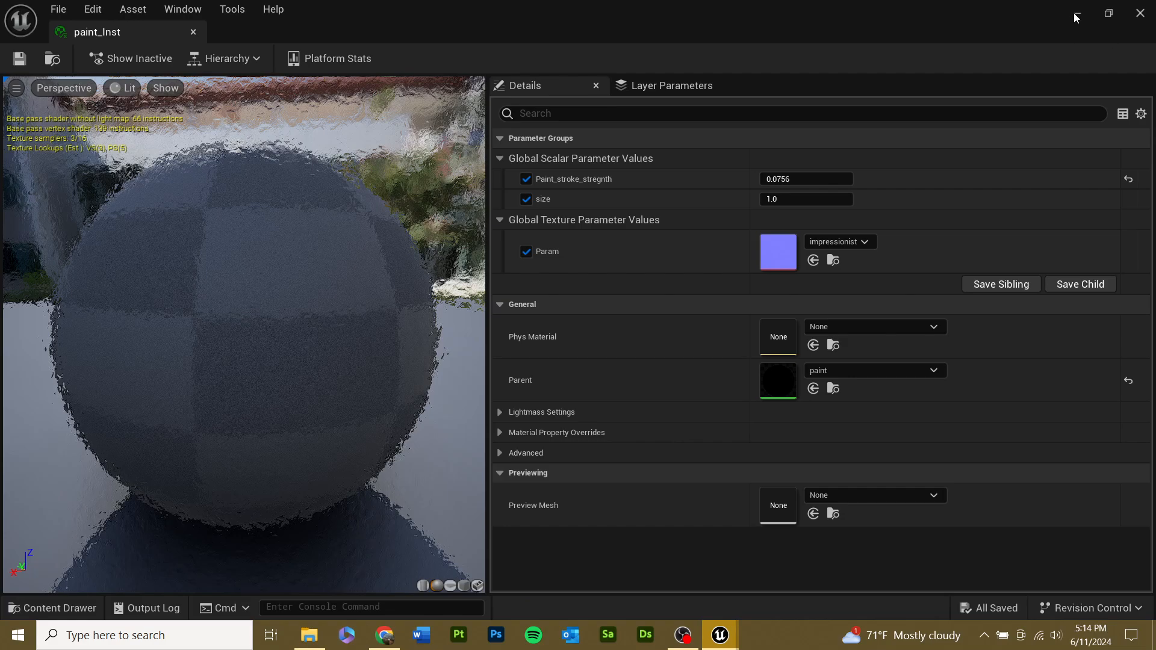
{"action": "left_click", "coordinate": [1076, 17]}
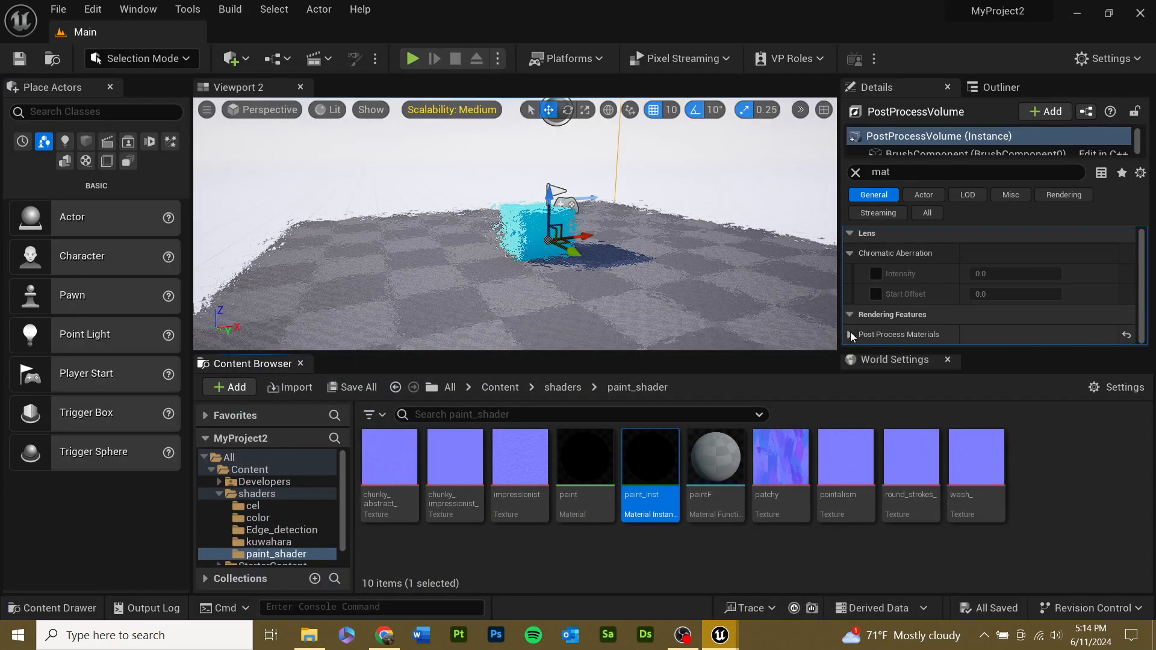
- Expand the PostProcessVolume's Post Process Materials array and set the paint_Inst weight to 0.0
{"action": "double_click", "coordinate": [951, 327]}
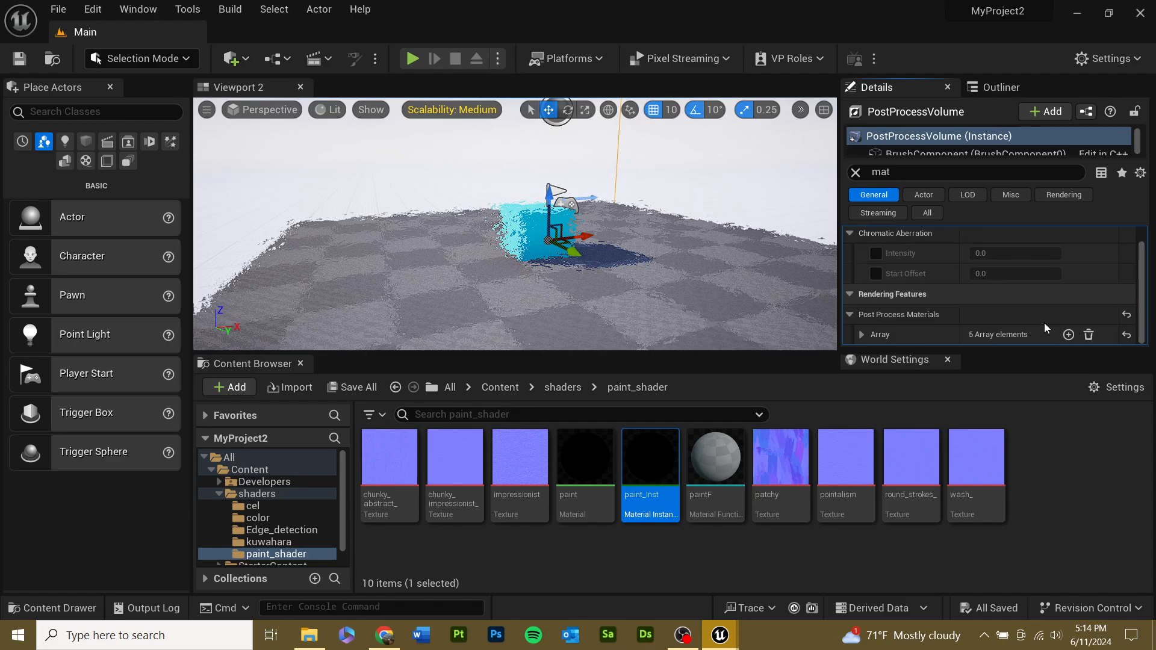
{"action": "left_click", "coordinate": [863, 334]}
{"action": "scroll", "coordinate": [1018, 296], "scroll_direction": "down", "scroll_amount": 3}
{"action": "left_click_drag", "start_coordinate": [925, 268], "coordinate": [892, 268]}
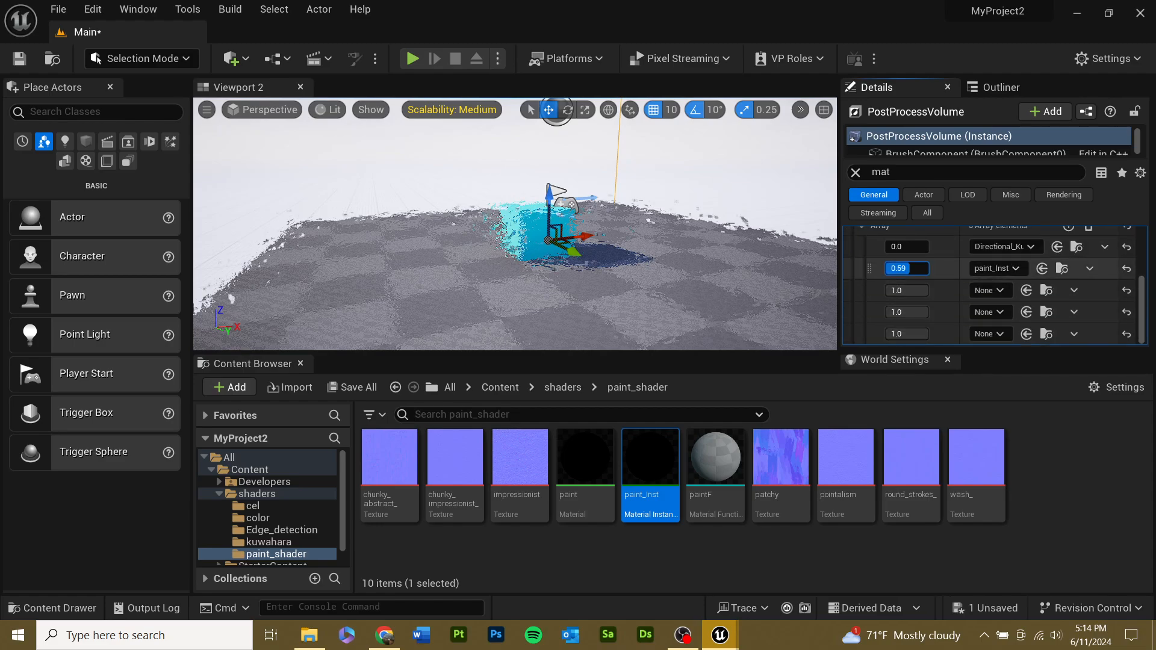
- Assign color_distort_Inst to the first empty element of the Post Process Materials array, searching for "color"
{"action": "left_click", "coordinate": [997, 291]}
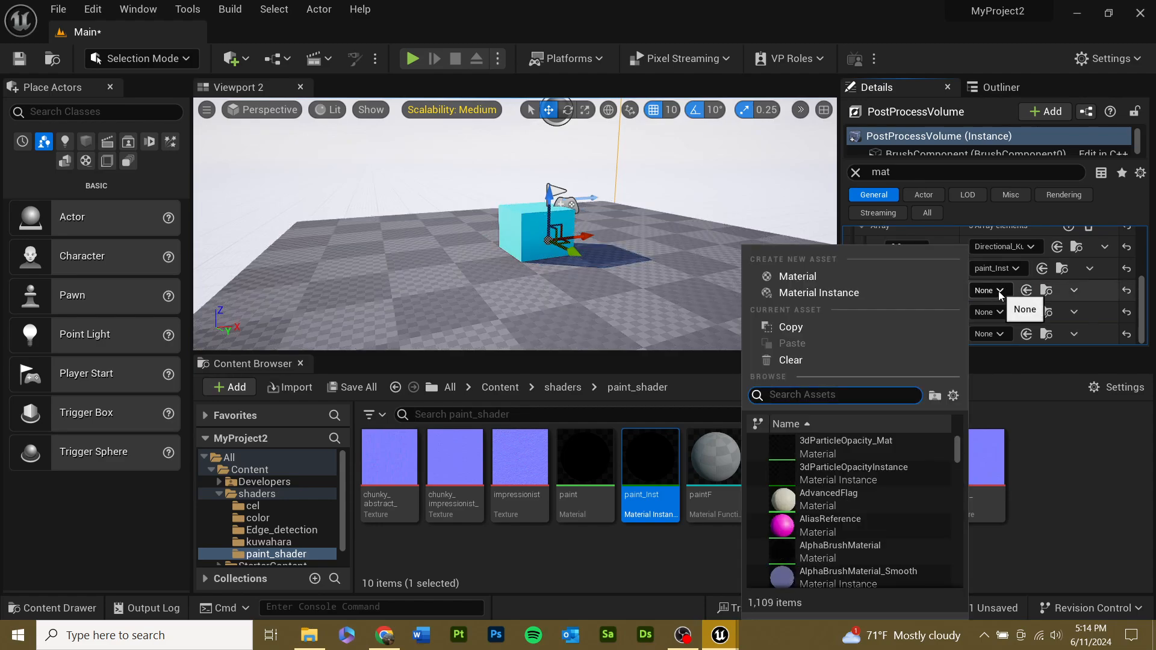
{"action": "type", "text": "color"}
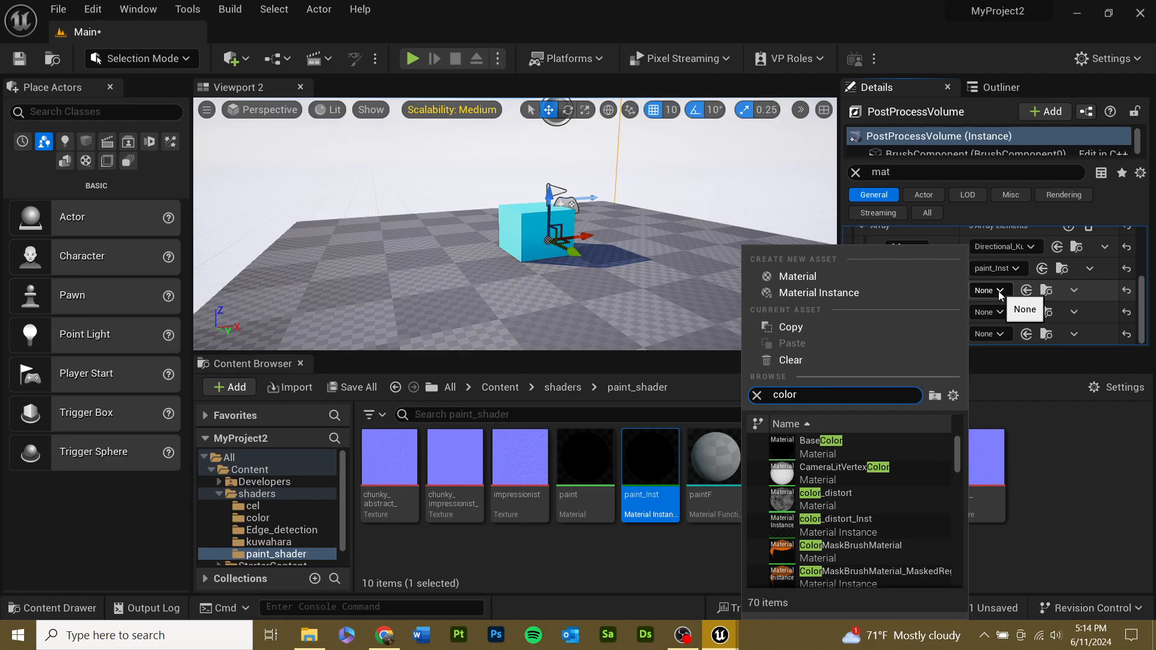
{"action": "left_click", "coordinate": [850, 522]}
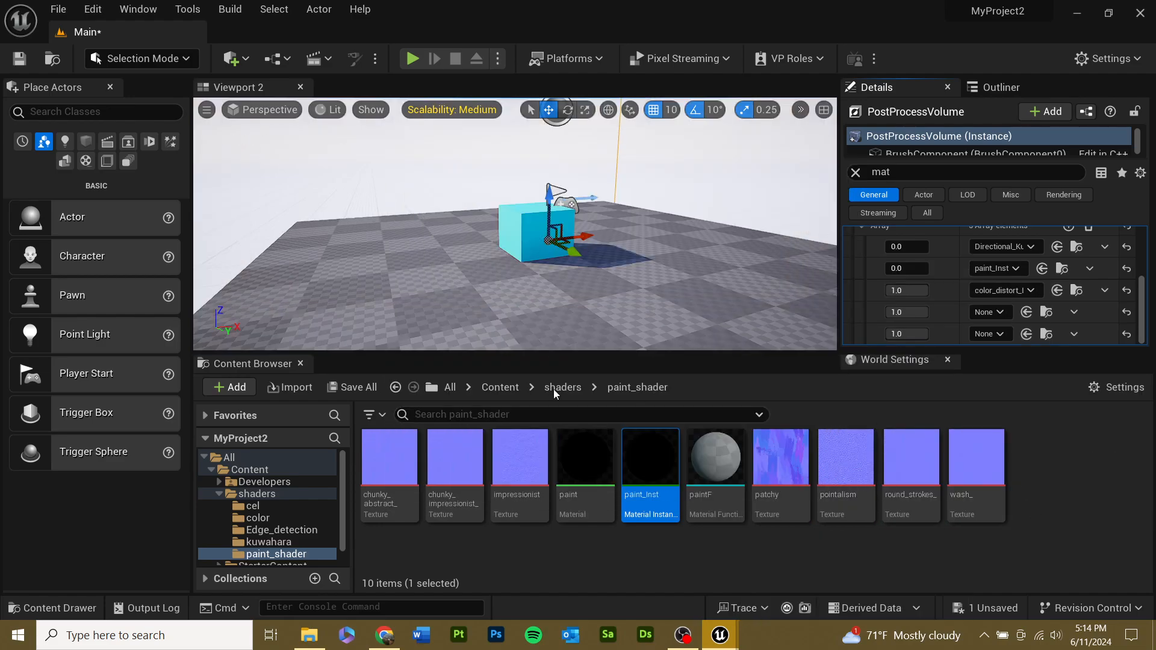
- Open the color_distort material from the shaders/color folder
{"action": "left_click", "coordinate": [555, 390]}
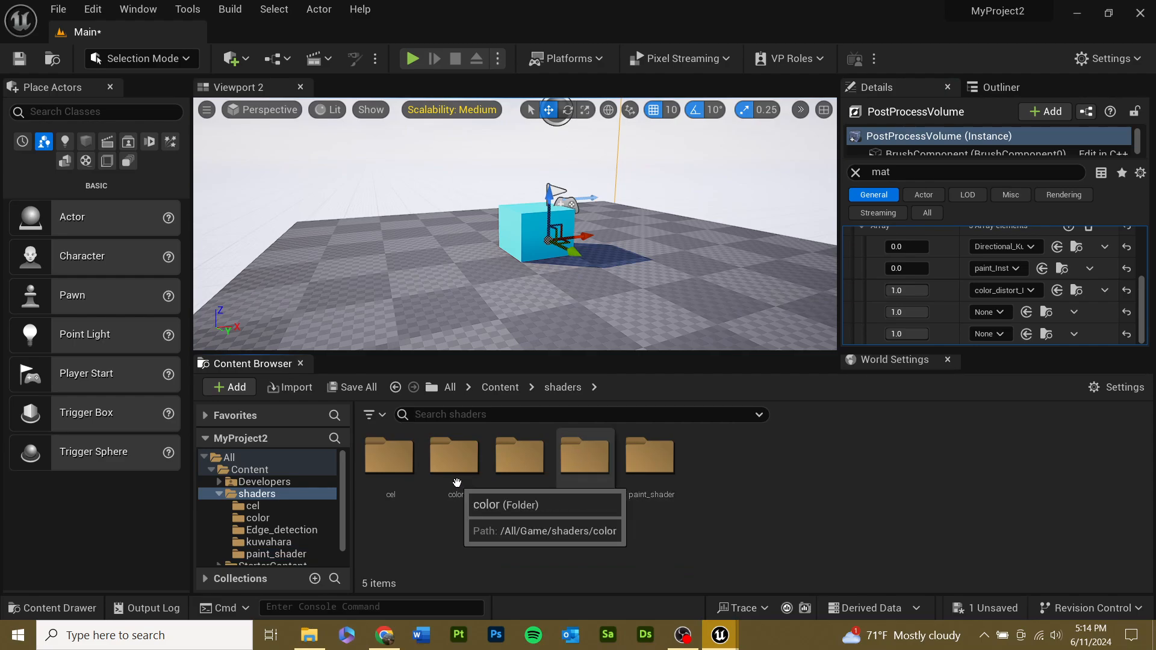
{"action": "double_click", "coordinate": [454, 455]}
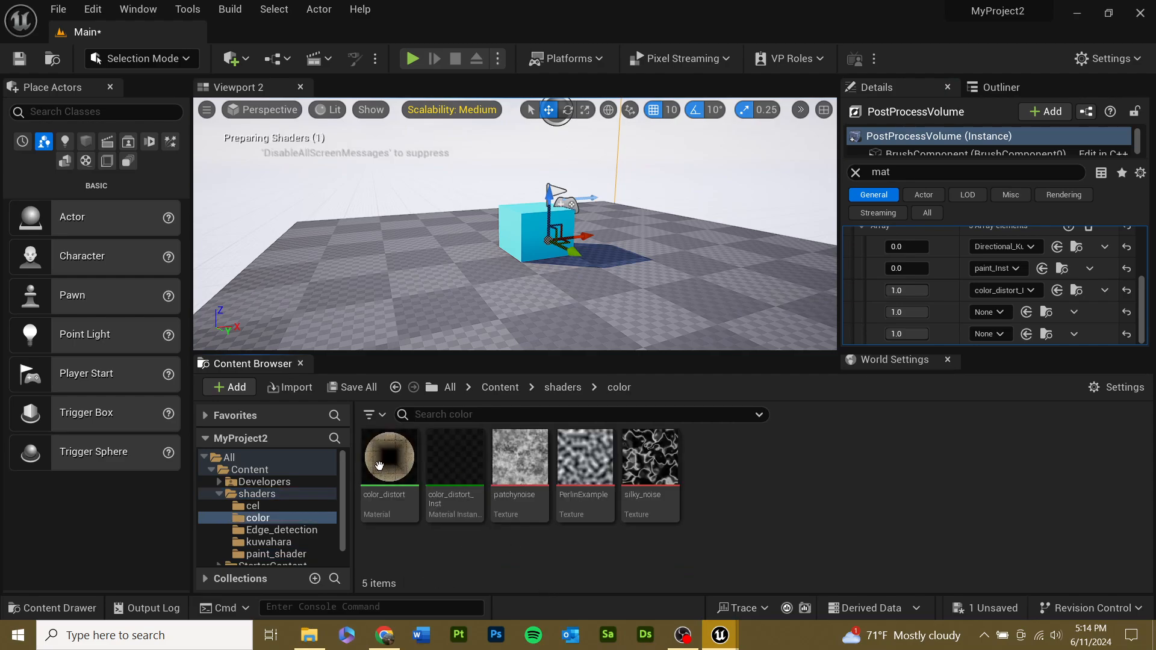
{"action": "mouse_move", "coordinate": [617, 263]}
{"action": "right_mouse_down"}
{"action": "mouse_move", "coordinate": [603, 161]}
{"action": "mouse_move", "coordinate": [633, 223]}
{"action": "mouse_move", "coordinate": [627, 260]}
{"action": "right_mouse_up"}
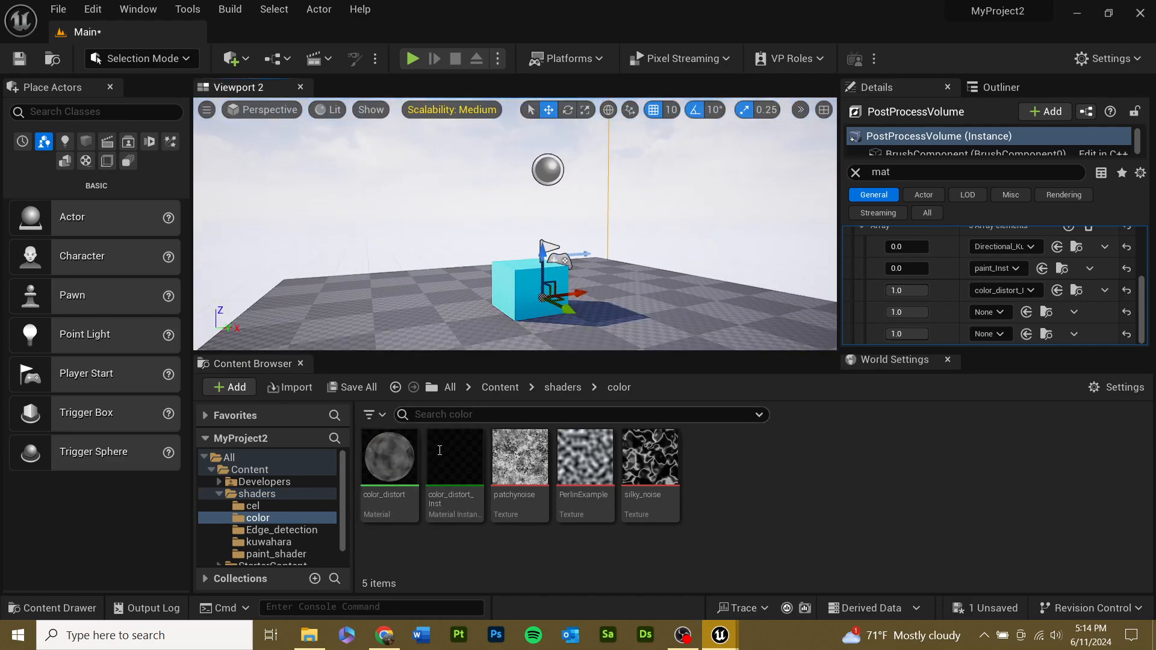
{"action": "double_click", "coordinate": [400, 459]}
- Connect the brightness group's Multiply output directly to the Emissive Color input in the color_distort material graph
{"action": "scroll", "coordinate": [565, 459], "scroll_direction": "down", "scroll_amount": 2}
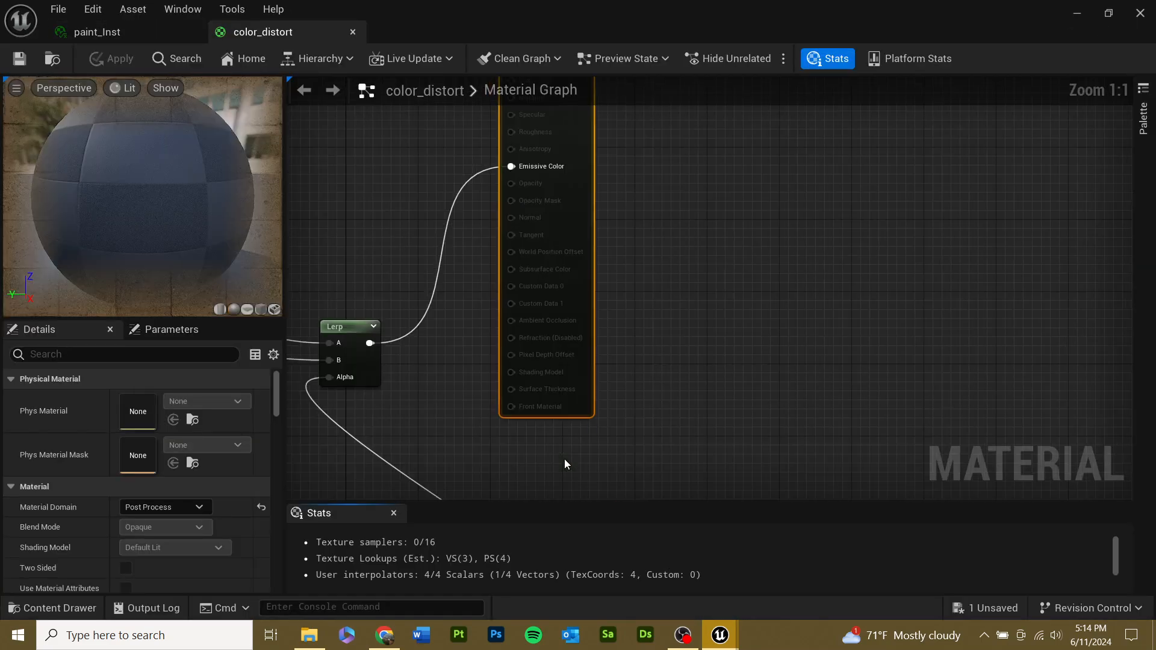
{"action": "right_click_drag", "start_coordinate": [497, 292], "coordinate": [915, 201]}
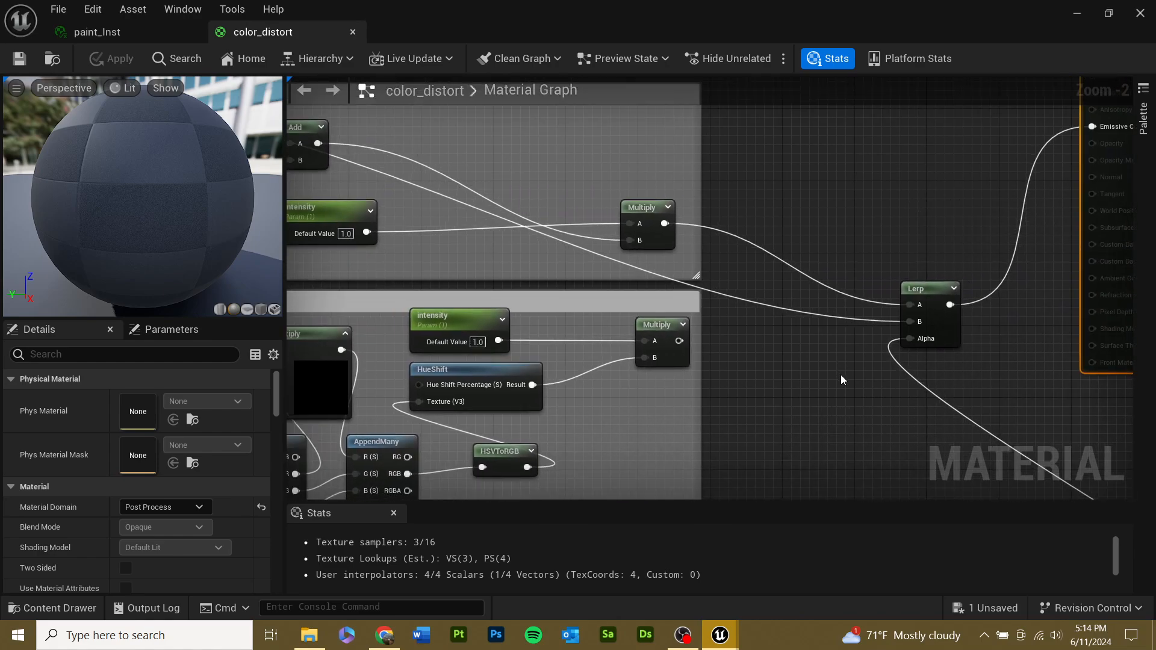
{"action": "scroll", "coordinate": [855, 410], "scroll_direction": "down", "scroll_amount": 8}
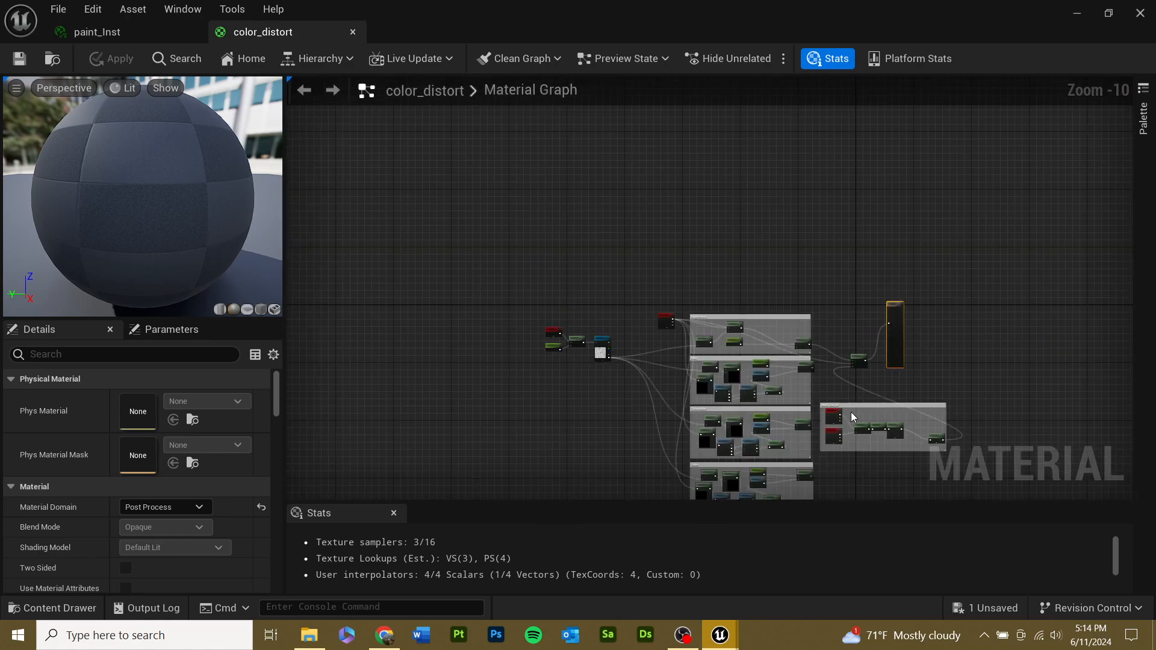
{"action": "scroll", "coordinate": [848, 411], "scroll_direction": "up", "scroll_amount": 1}
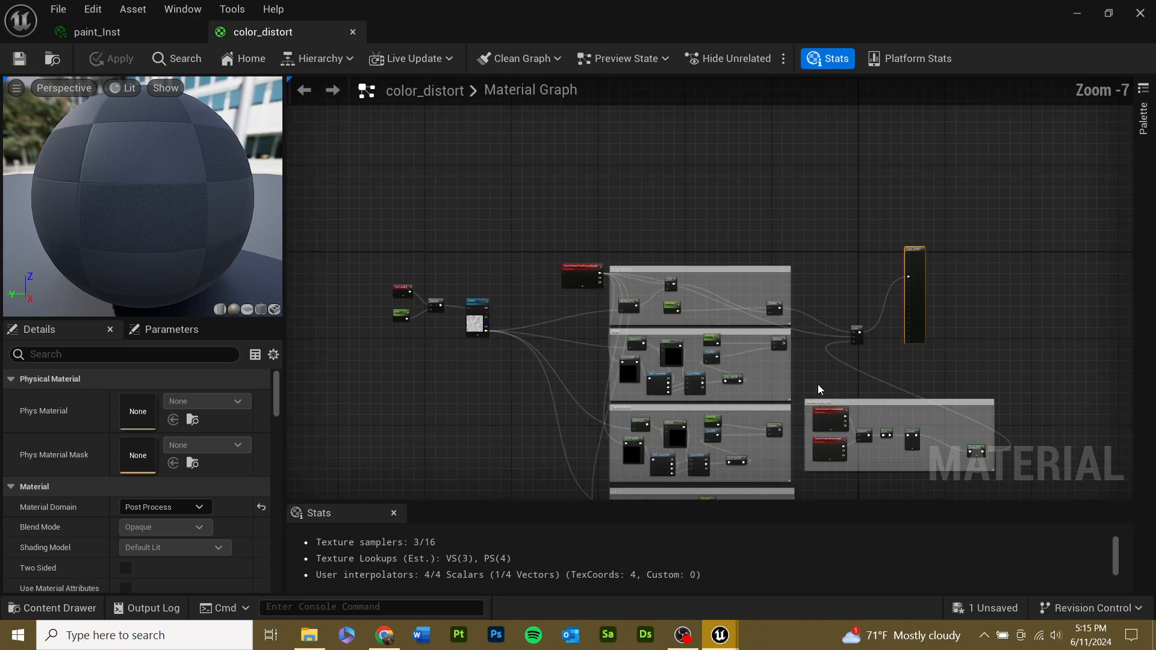
{"action": "scroll", "coordinate": [819, 385], "scroll_direction": "up", "scroll_amount": 2}
{"action": "scroll", "coordinate": [816, 386], "scroll_direction": "up", "scroll_amount": 1}
{"action": "scroll", "coordinate": [816, 381], "scroll_direction": "up", "scroll_amount": 1}
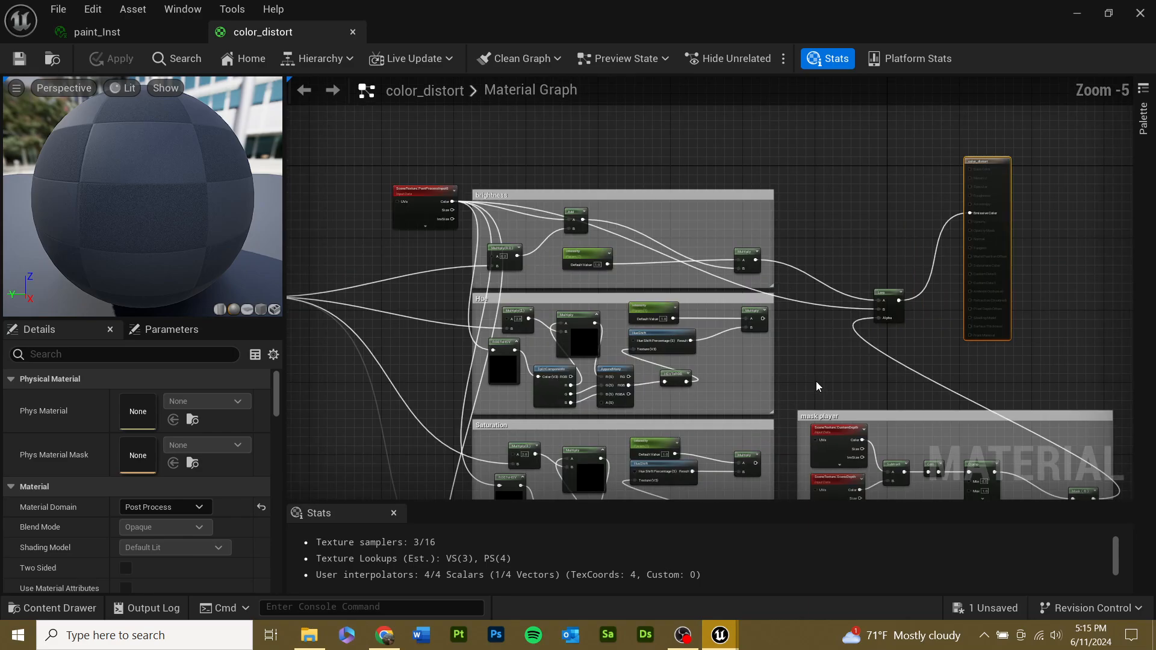
{"action": "scroll", "coordinate": [815, 381], "scroll_direction": "up", "scroll_amount": 2}
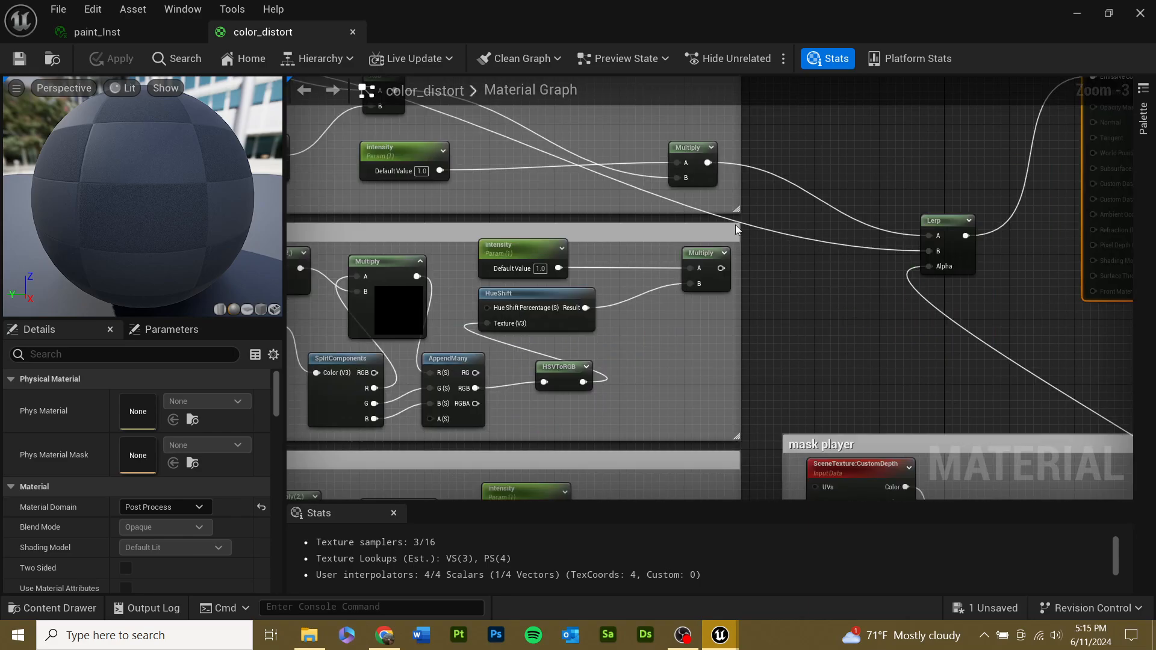
{"action": "scroll", "coordinate": [735, 225], "scroll_direction": "down", "scroll_amount": 4}
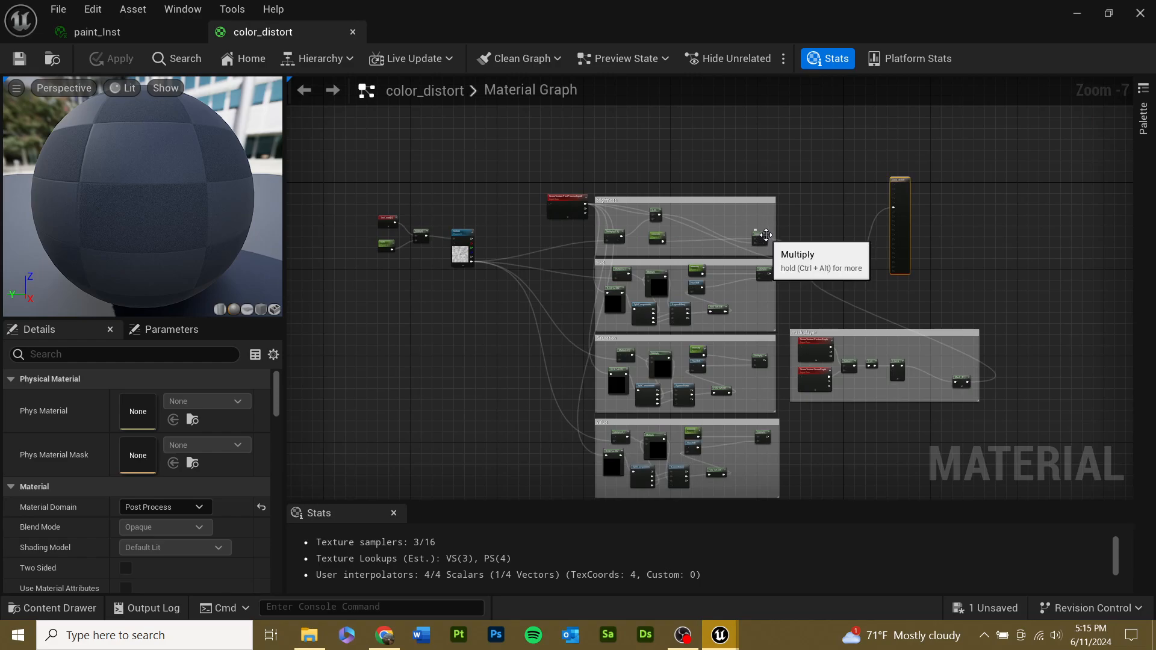
{"action": "scroll", "coordinate": [765, 240], "scroll_direction": "up", "scroll_amount": 1}
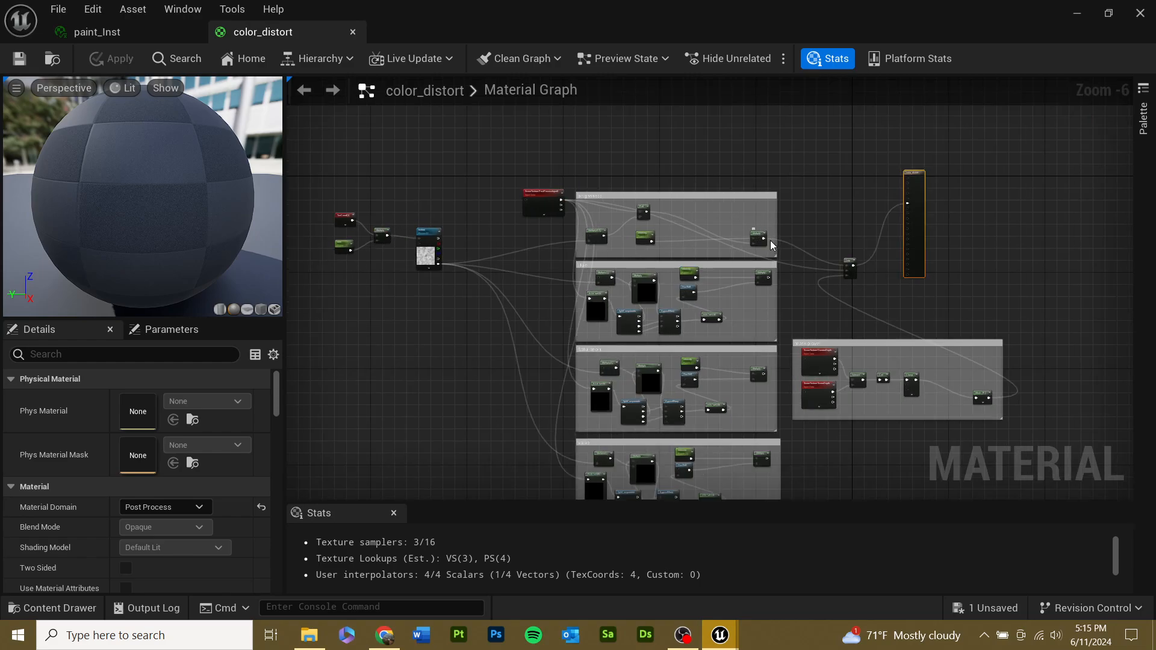
{"action": "scroll", "coordinate": [768, 239], "scroll_direction": "up", "scroll_amount": 2}
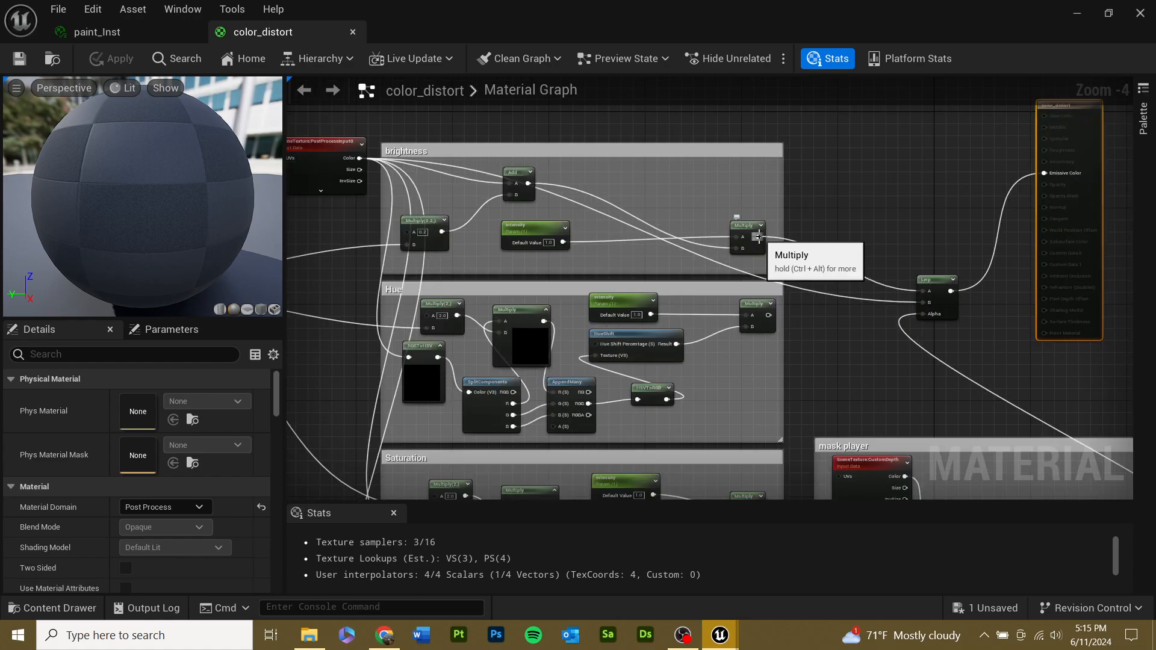
{"action": "left_click_drag", "start_coordinate": [760, 237], "coordinate": [1048, 177]}
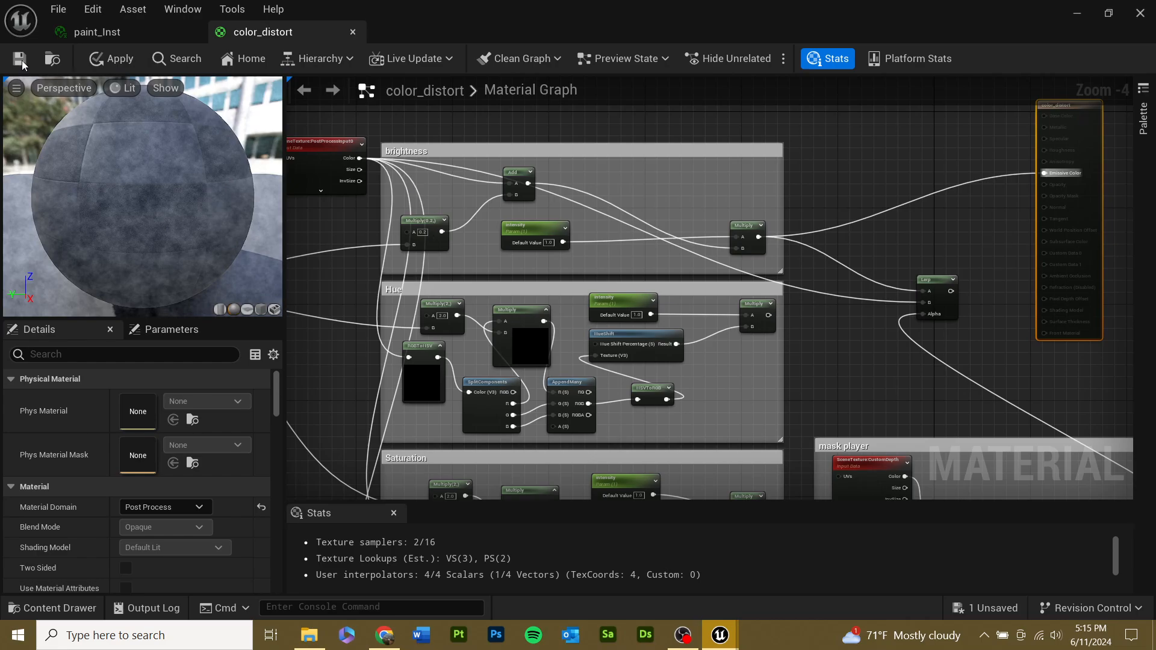
- Open the color_distort_Inst material instance from the color folder and set its size to about 2.81
{"action": "left_click", "coordinate": [1078, 13]}
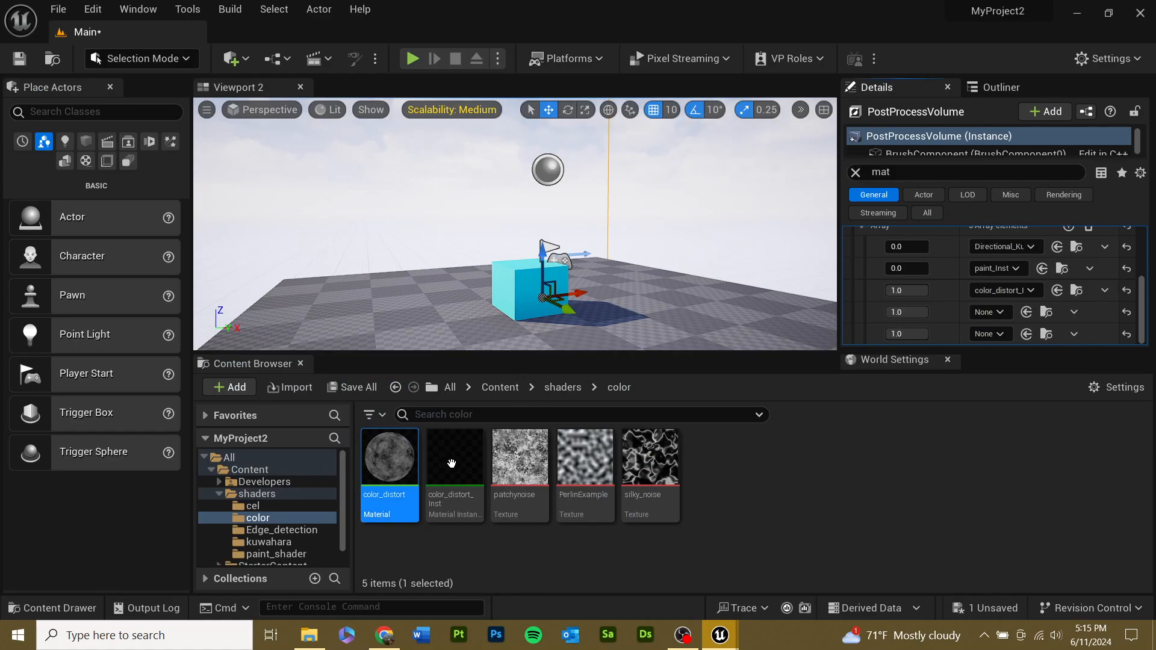
{"action": "mouse_move", "coordinate": [452, 463]}
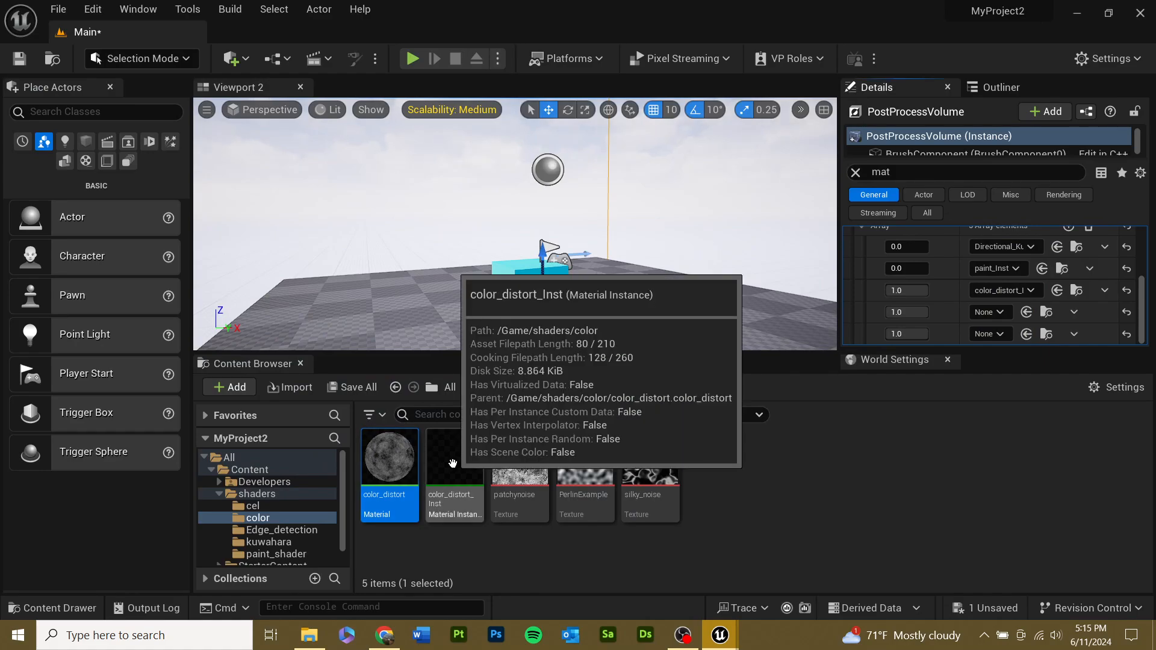
{"action": "double_click", "coordinate": [452, 463]}
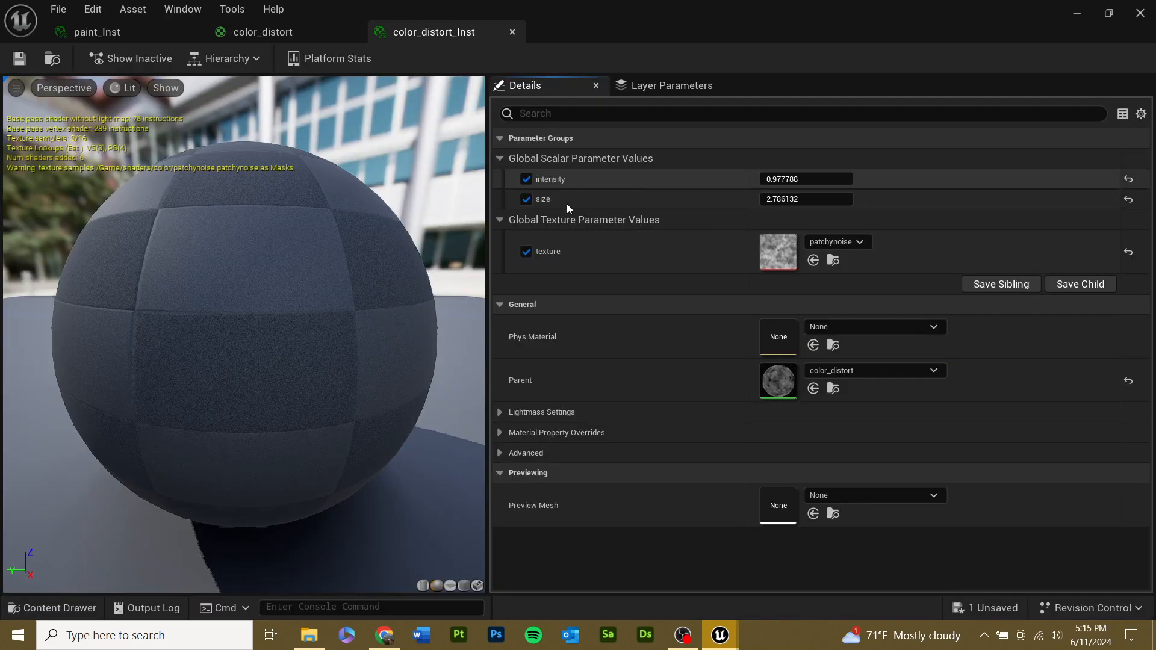
{"action": "mouse_move", "coordinate": [799, 199]}
{"action": "left_mouse_down"}
{"action": "mouse_move", "coordinate": [843, 199]}
{"action": "mouse_move", "coordinate": [810, 199]}
{"action": "left_mouse_up"}
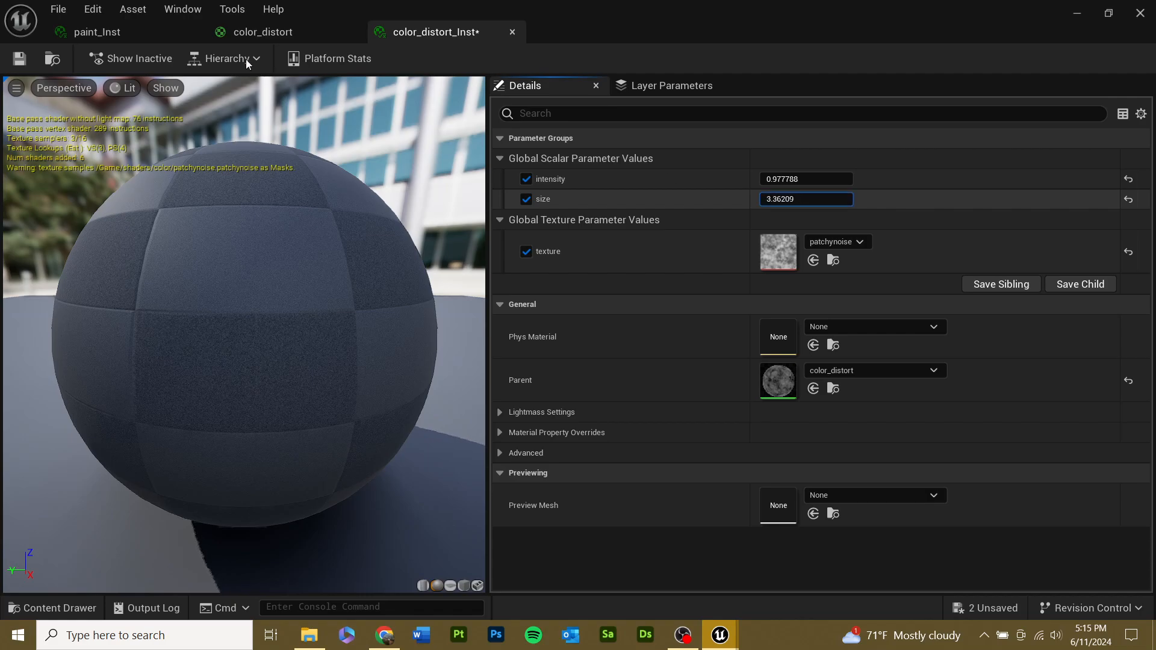
- Save the color_distort material and return to color_distort_Inst to check the preview
{"action": "left_click", "coordinate": [260, 30]}
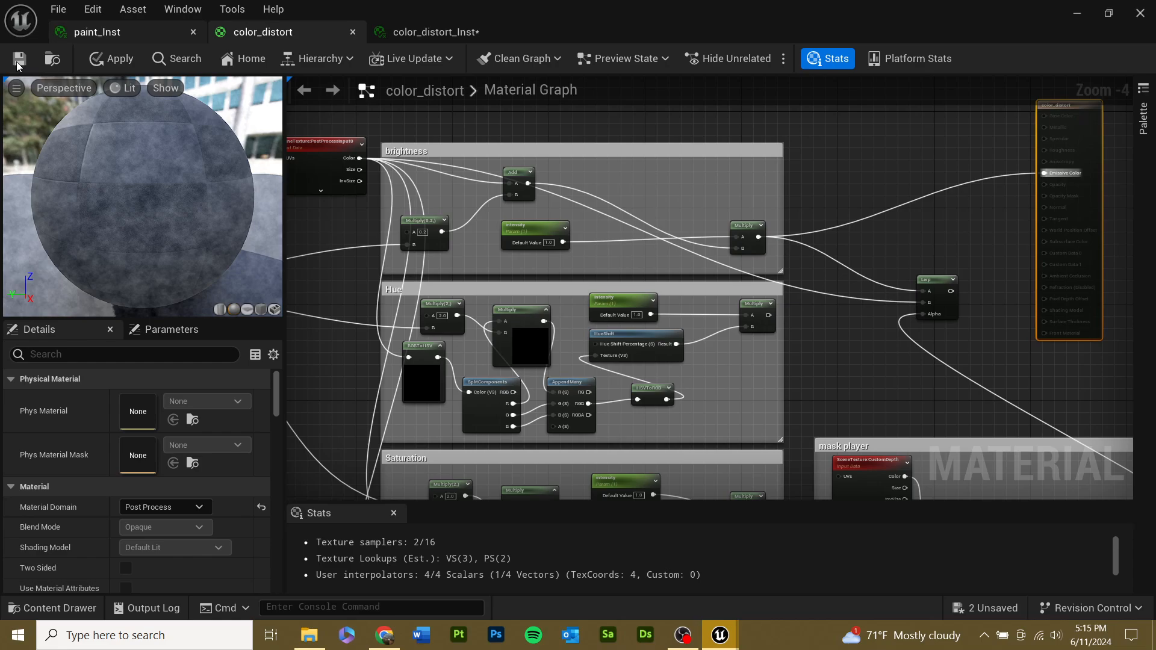
{"action": "left_click", "coordinate": [19, 60]}
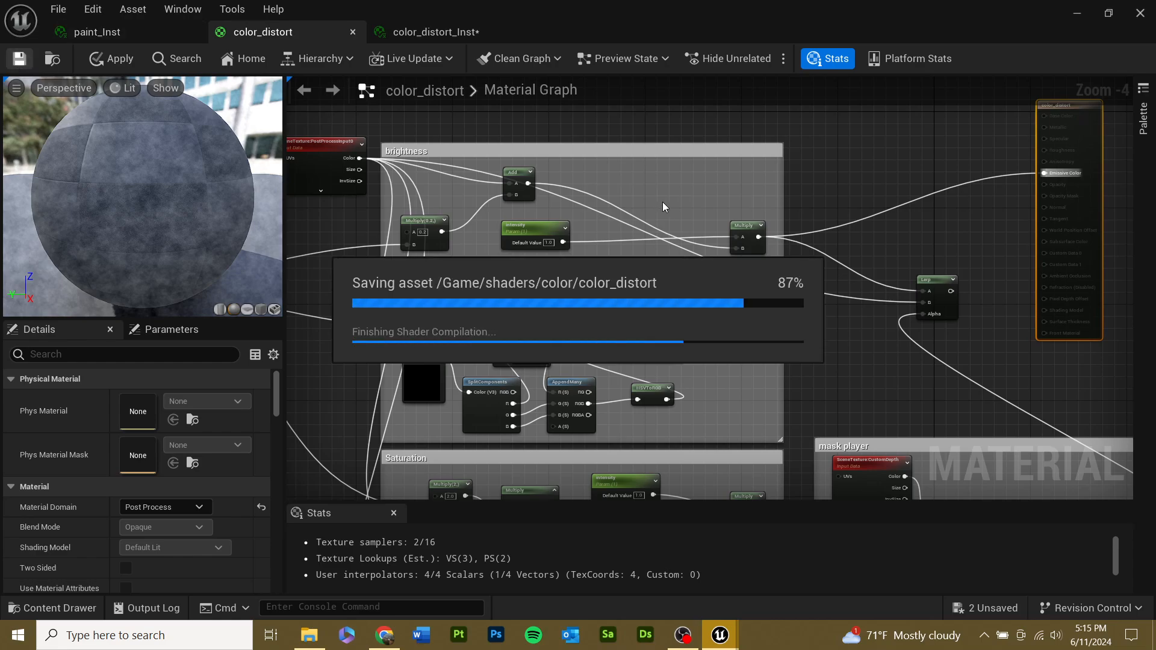
{"action": "left_click", "coordinate": [431, 29]}
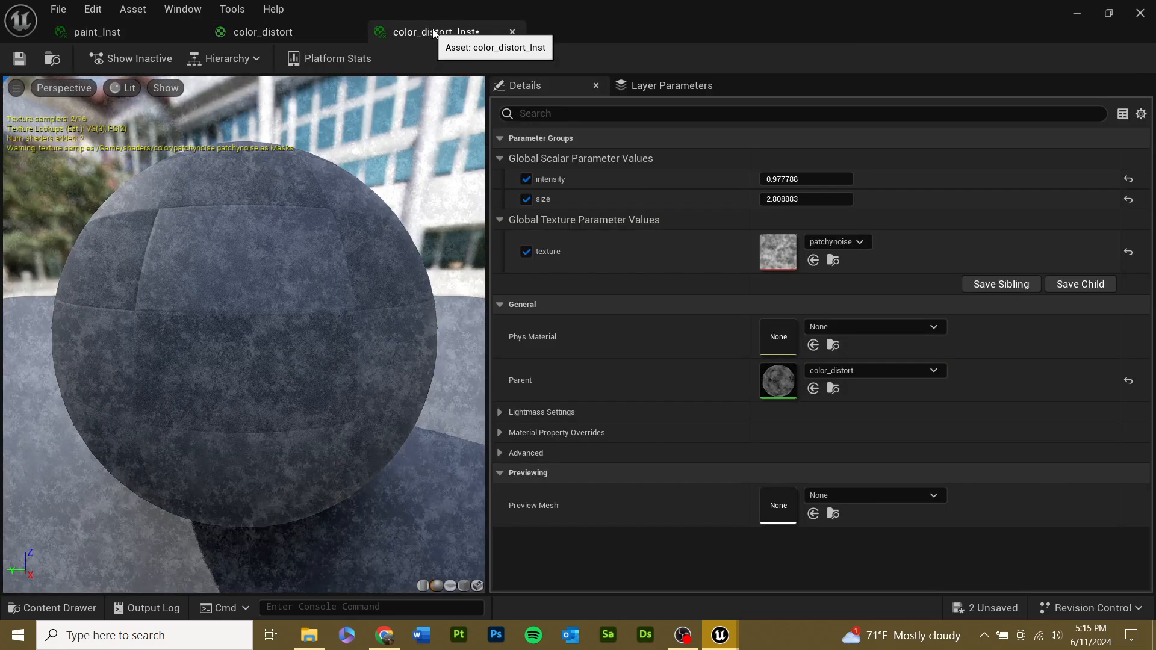
- Check the color distortion effect in the level viewport, then reopen the color_distort_Inst material instance
{"action": "left_click", "coordinate": [1078, 13]}
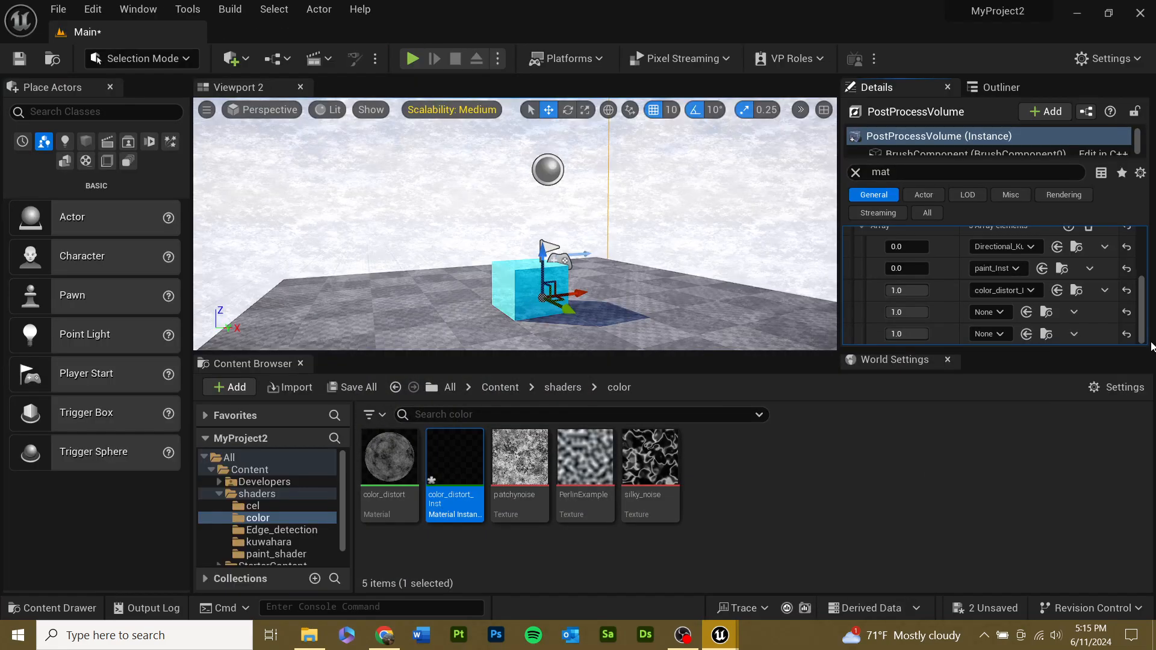
{"action": "key", "text": "w"}
{"action": "mouse_move", "coordinate": [749, 264]}
{"action": "right_mouse_down"}
{"action": "mouse_move", "coordinate": [720, 263]}
{"action": "mouse_move", "coordinate": [738, 264]}
{"action": "right_mouse_up"}
{"action": "double_click", "coordinate": [464, 467]}
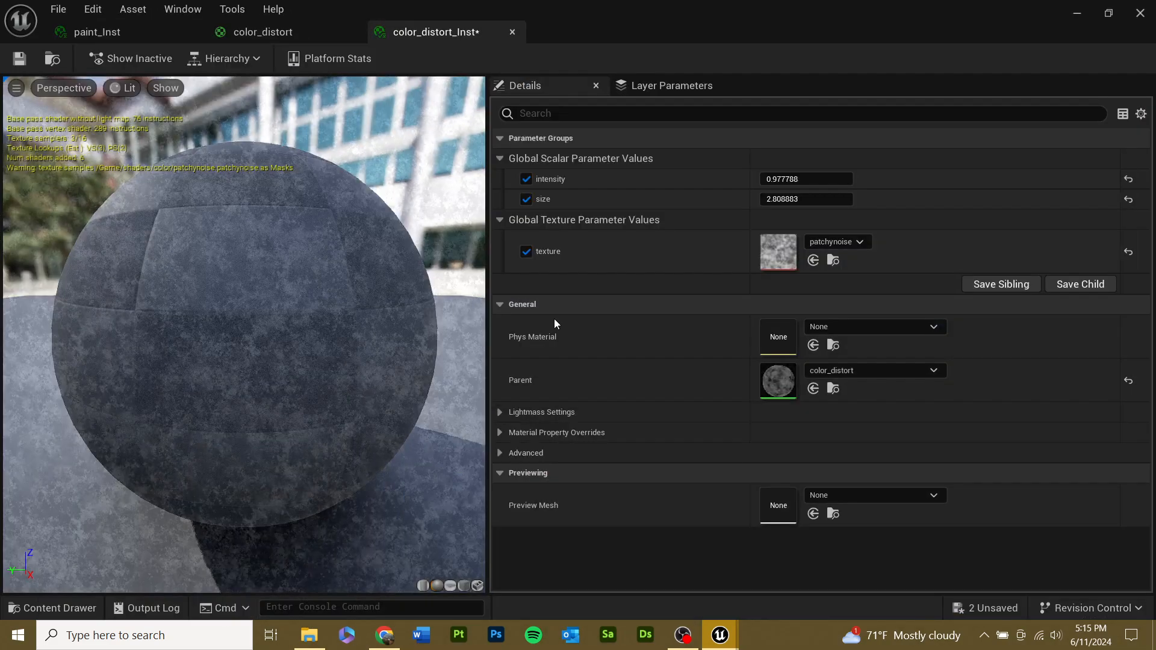
- Connect the Saturation group's Multiply output to the Emissive Color input in the color_distort material graph
{"action": "left_click", "coordinate": [295, 27]}
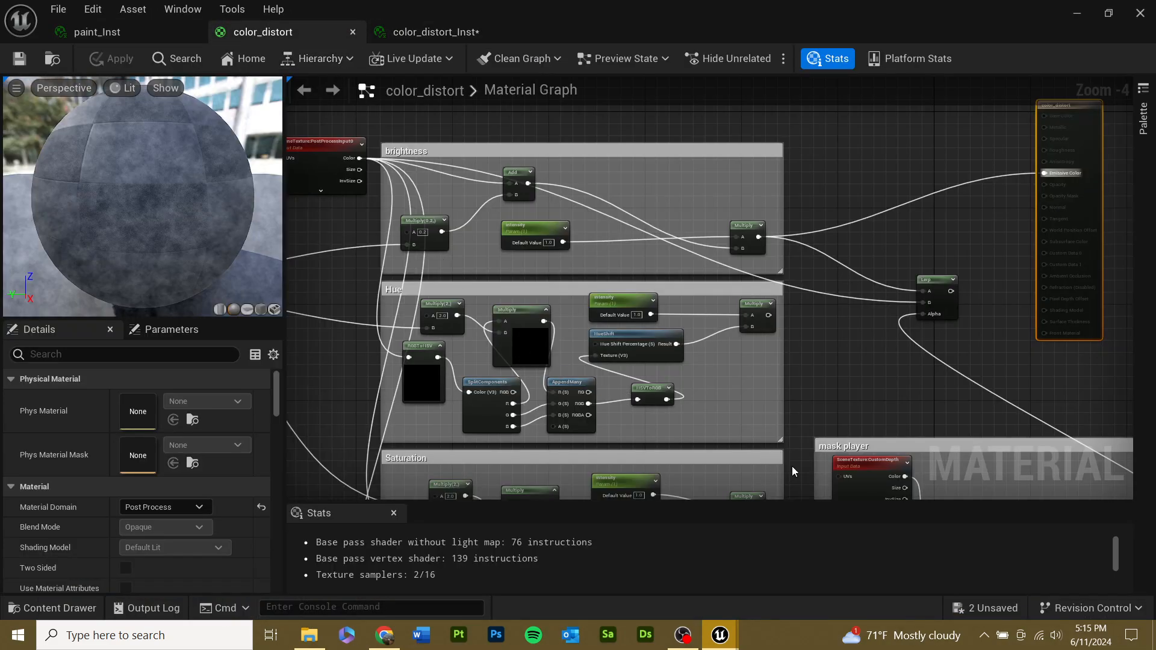
{"action": "right_click_drag", "start_coordinate": [793, 467], "coordinate": [595, 378]}
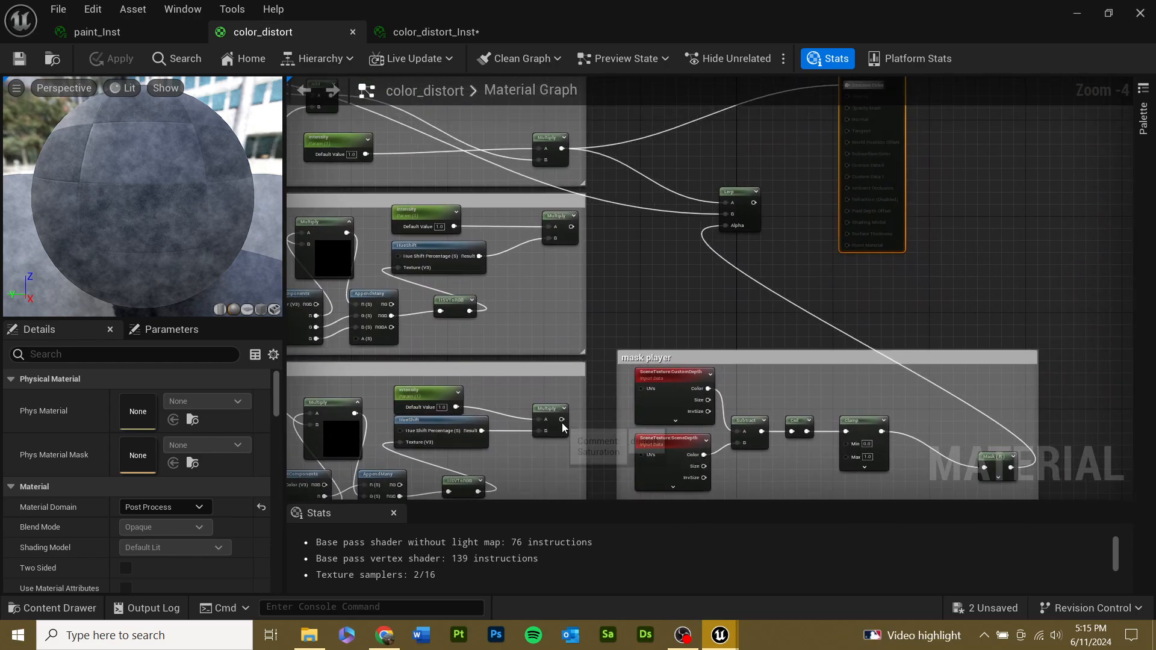
{"action": "left_click_drag", "start_coordinate": [561, 420], "coordinate": [846, 150]}
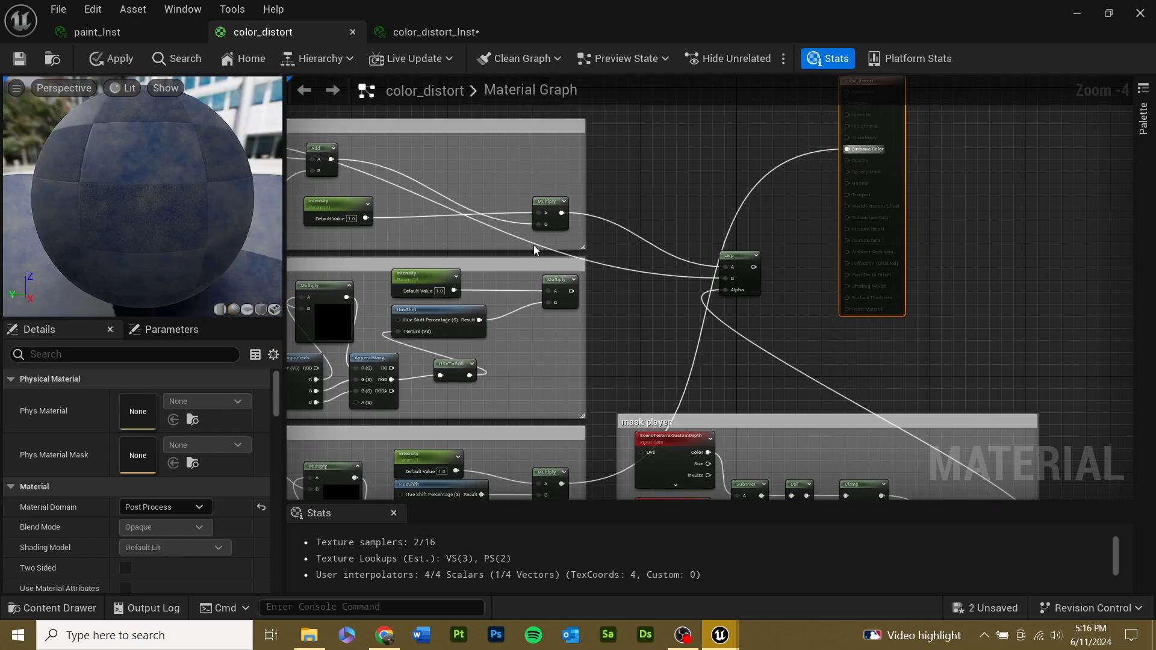
- Connect the value group's Multiply output to the Emissive Color input in the color_distort material graph
{"action": "right_click_drag", "start_coordinate": [615, 404], "coordinate": [730, 156]}
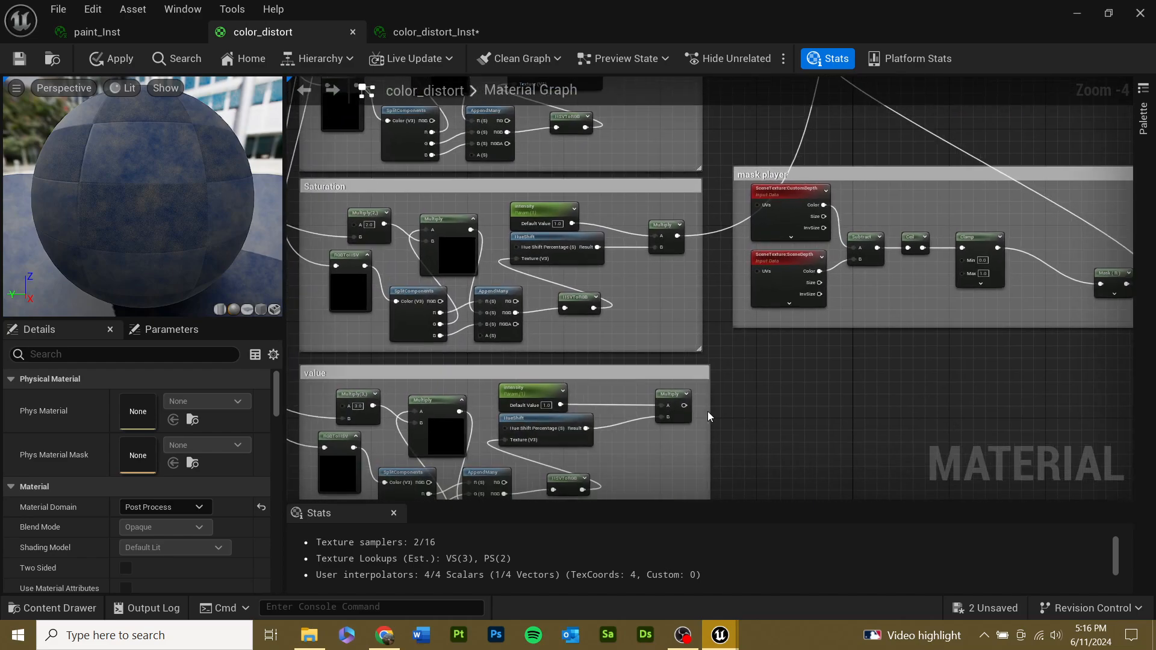
{"action": "scroll", "coordinate": [734, 205], "scroll_direction": "down", "scroll_amount": 5}
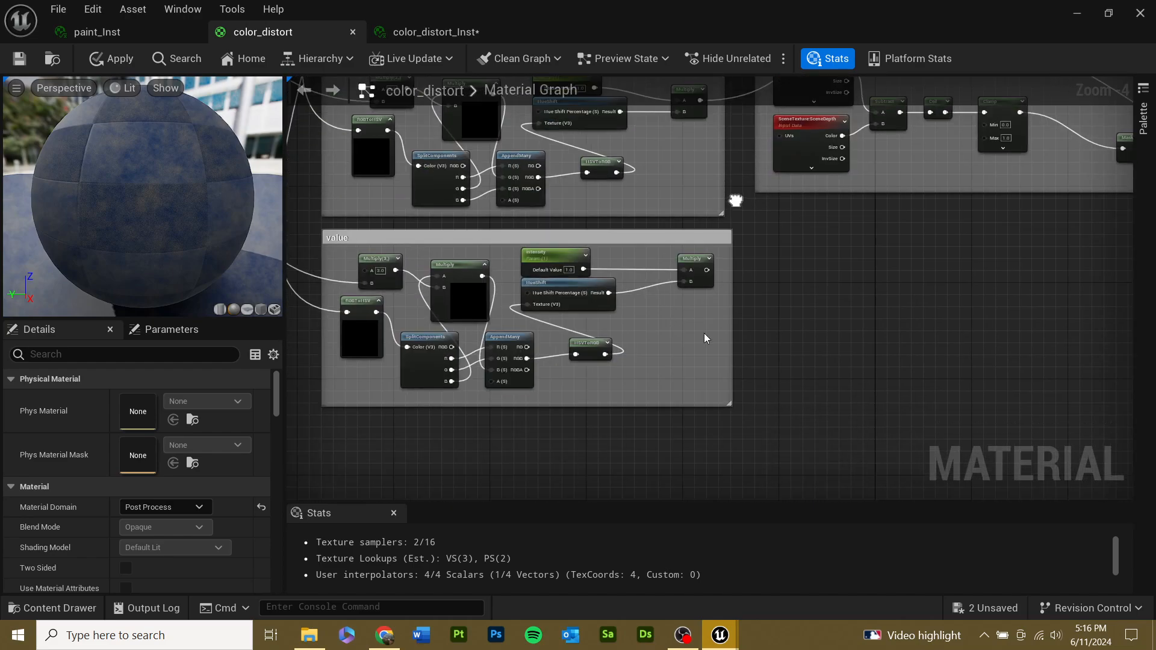
{"action": "right_click_drag", "start_coordinate": [740, 310], "coordinate": [593, 485]}
{"action": "left_click_drag", "start_coordinate": [558, 445], "coordinate": [841, 125]}
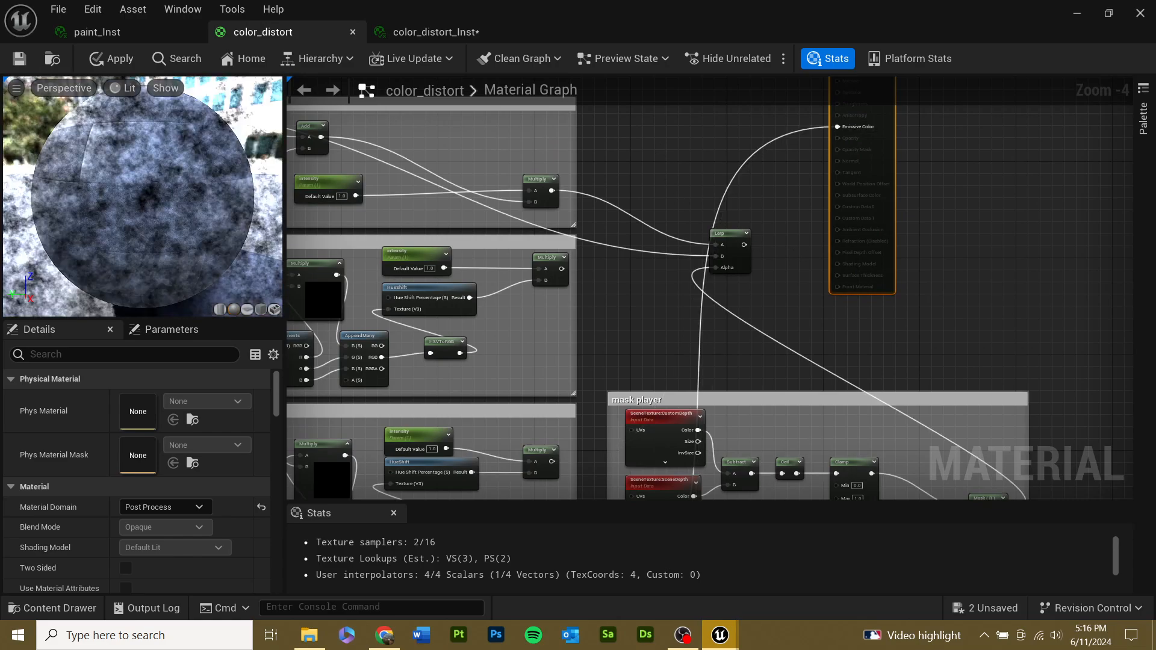
- Connect the Hue group's Multiply output to the Emissive Color input of color_distort and save the material
{"action": "right_click_drag", "start_coordinate": [793, 253], "coordinate": [918, 187]}
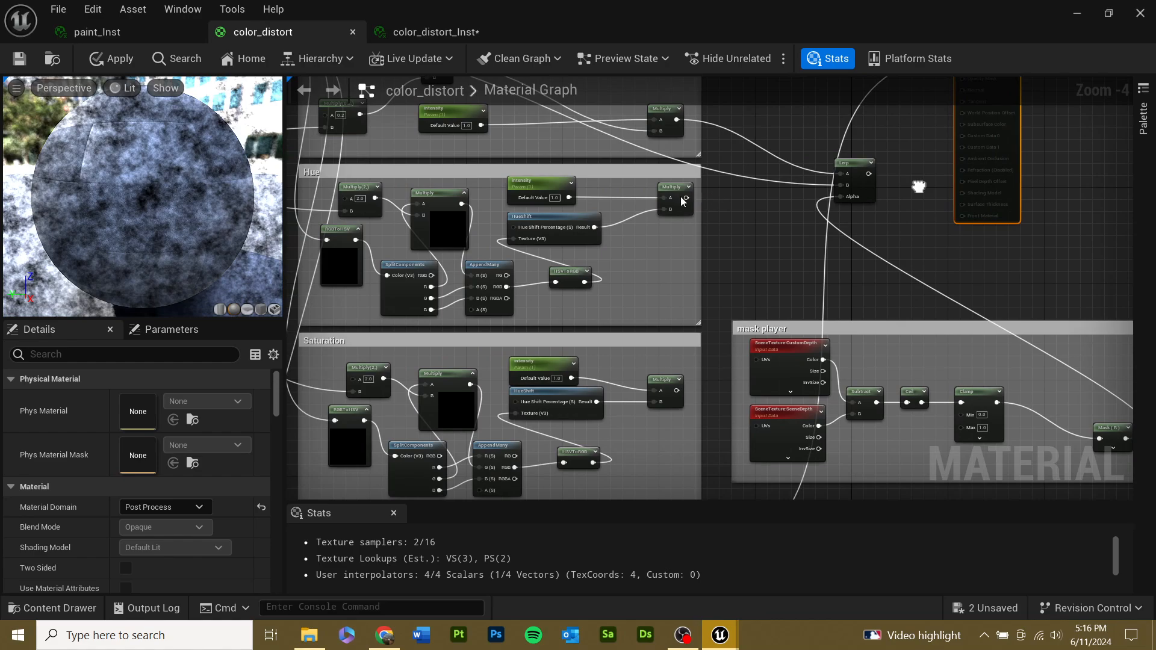
{"action": "left_click_drag", "start_coordinate": [686, 198], "coordinate": [966, 121]}
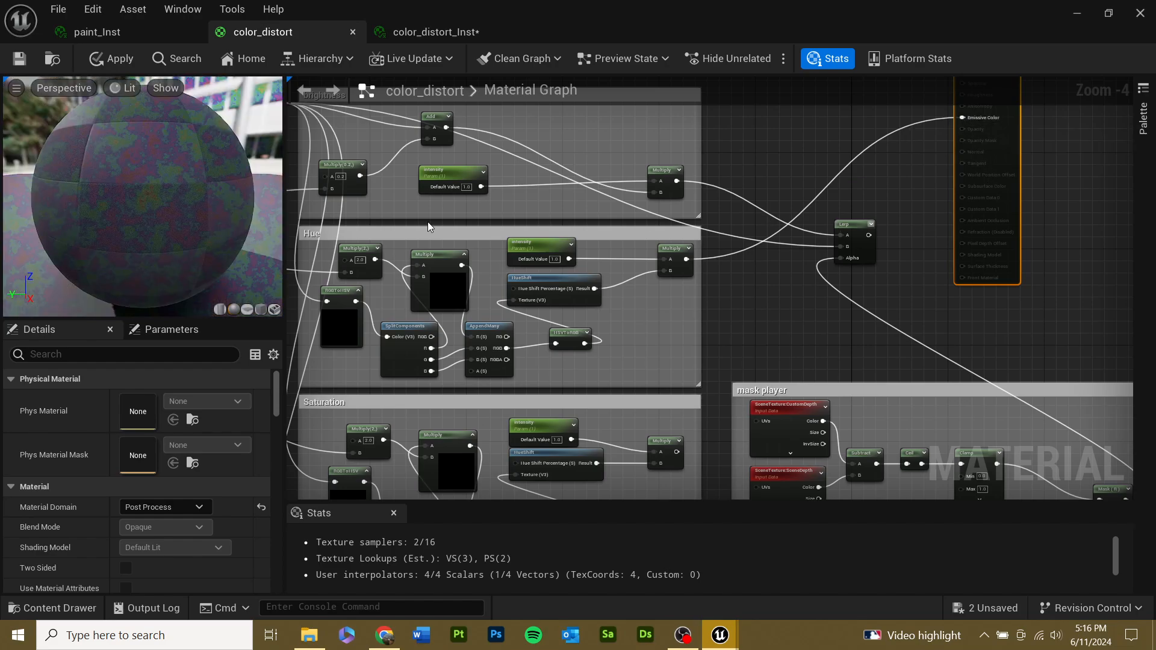
{"action": "right_click_drag", "start_coordinate": [826, 357], "coordinate": [609, 353]}
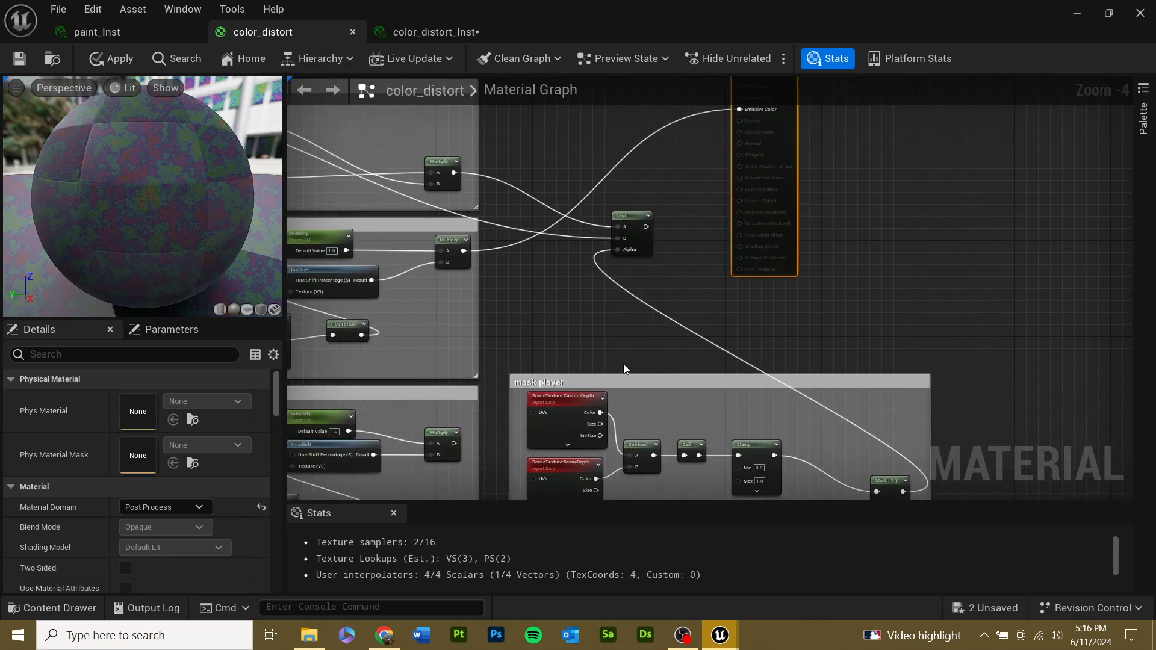
{"action": "left_click", "coordinate": [17, 58]}
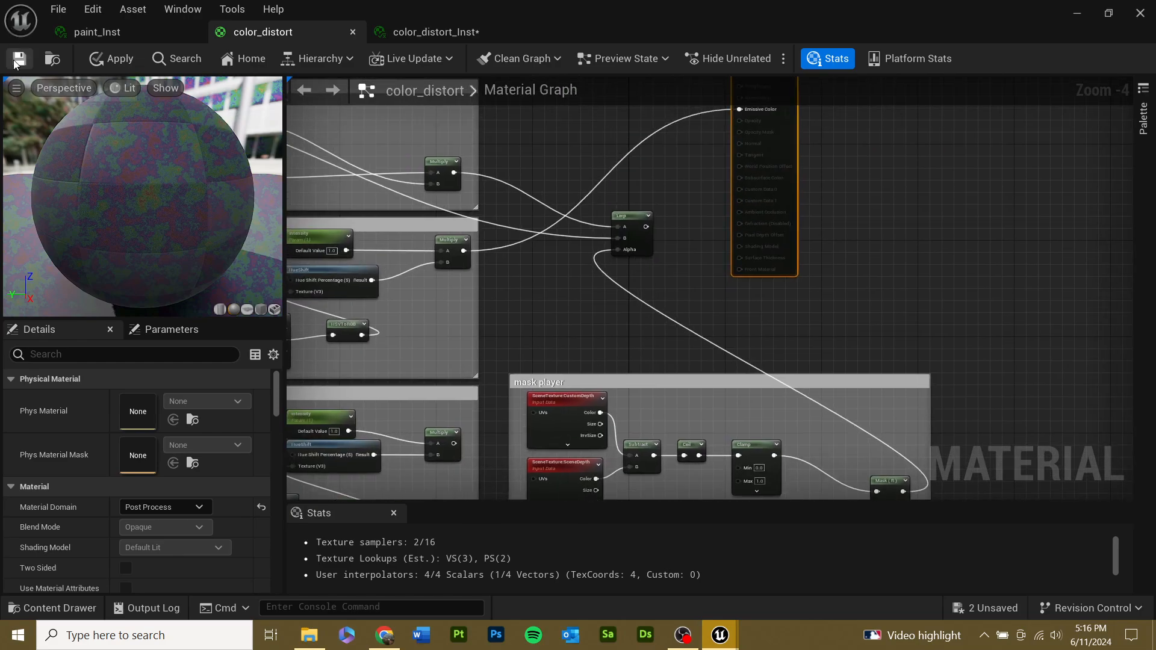
- Set the intensity of color_distort_Inst to about 1.96 and save the instance
{"action": "left_click", "coordinate": [414, 34]}
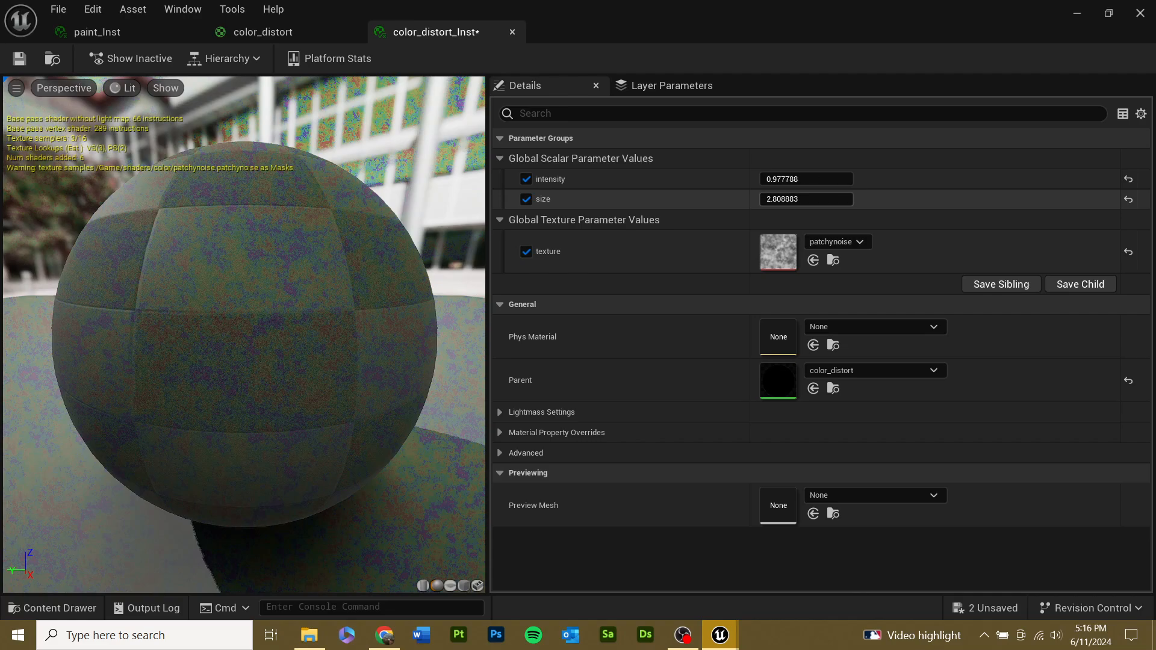
{"action": "left_click_drag", "start_coordinate": [794, 179], "coordinate": [830, 179]}
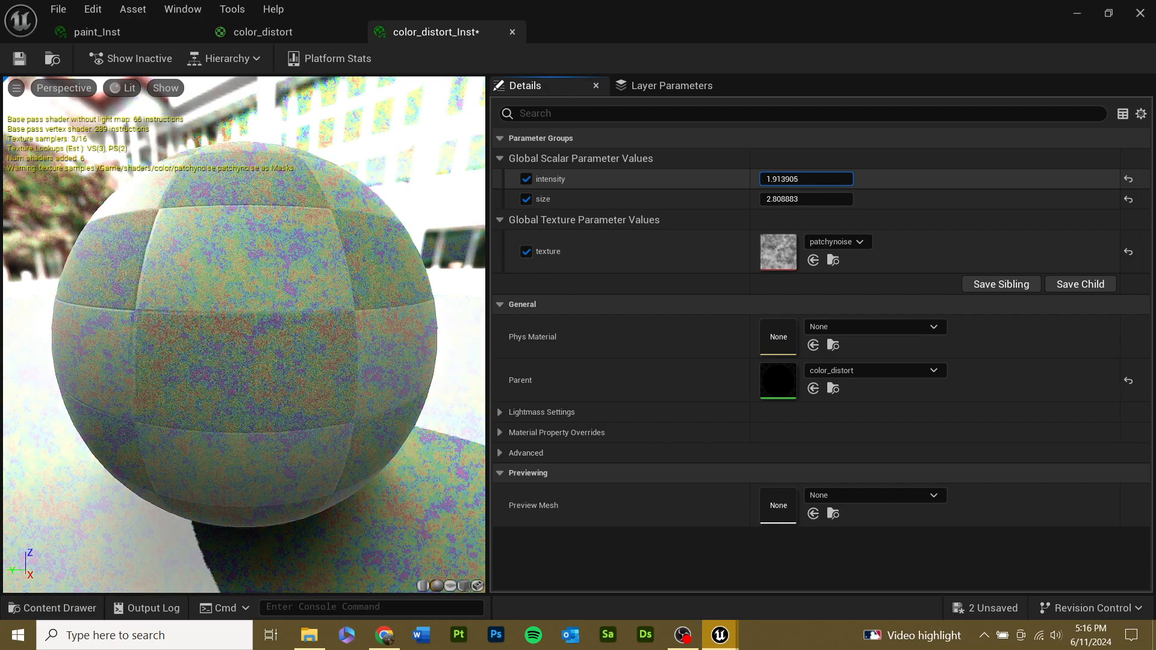
{"action": "left_click", "coordinate": [19, 58]}
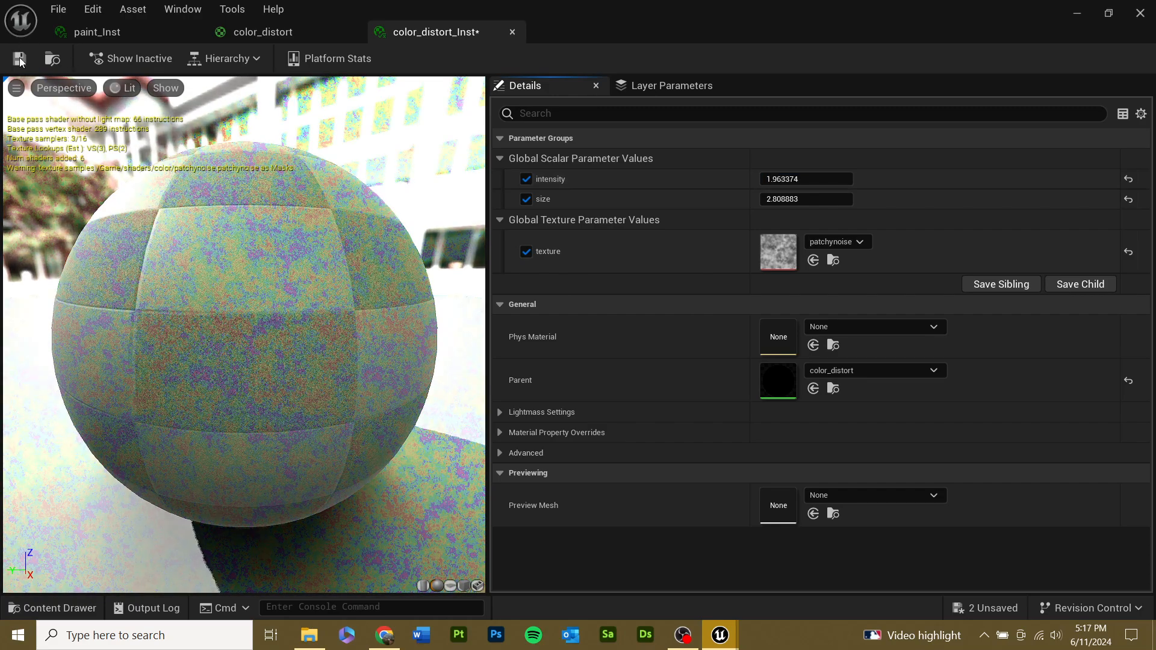
- Check the hue distortion in the level, then set the color_distort_Inst weight to 0 in the PostProcessVolume's materials array
{"action": "left_click", "coordinate": [1077, 15]}
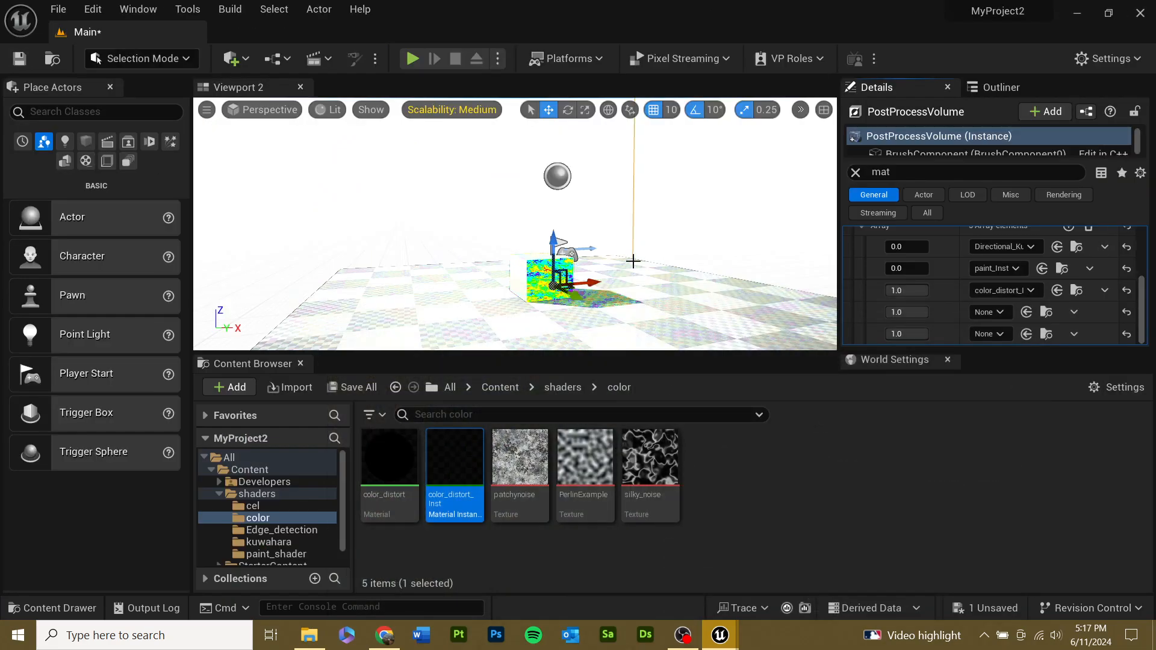
{"action": "mouse_move", "coordinate": [515, 224]}
{"action": "right_mouse_down"}
{"action": "mouse_move", "coordinate": [514, 255]}
{"action": "mouse_move", "coordinate": [512, 238]}
{"action": "right_mouse_up"}
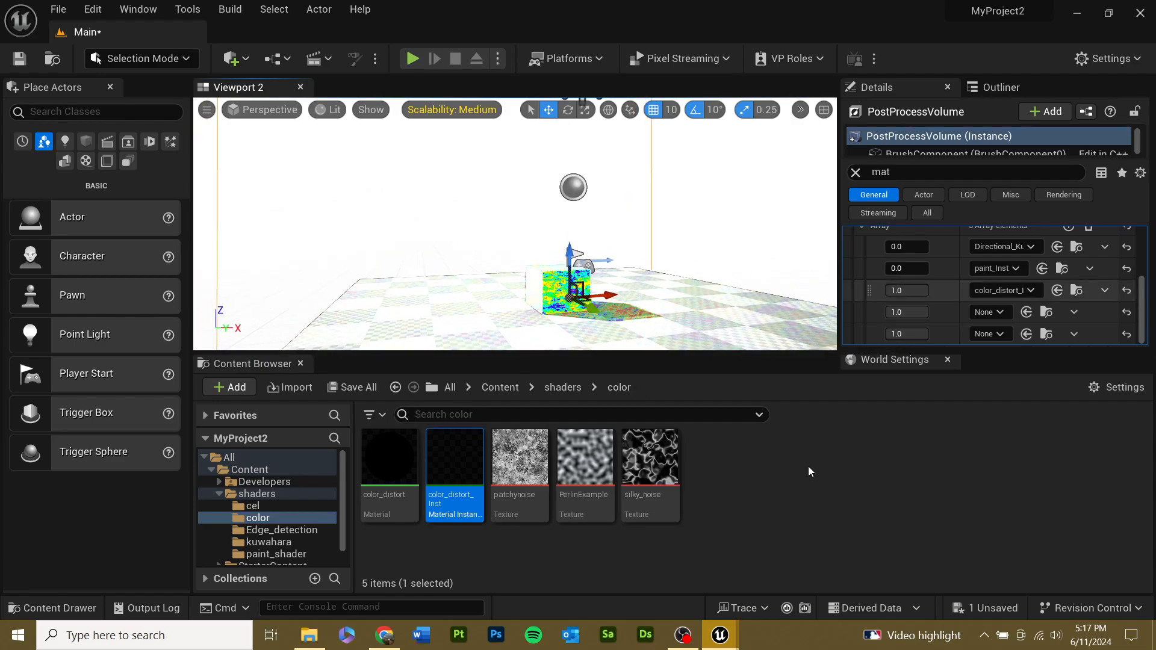
{"action": "left_click", "coordinate": [926, 290]}
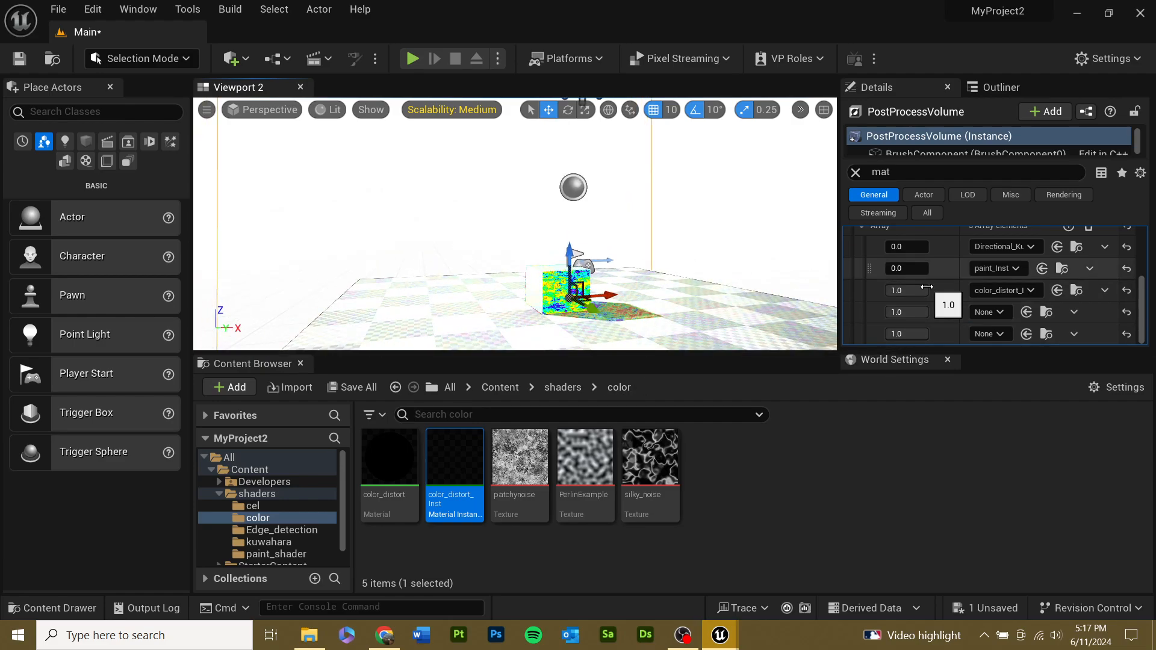
{"action": "type", "text": "0.45"}
{"action": "key", "text": "Return"}
{"action": "type", "text": "0"}
{"action": "key", "text": "Return"}
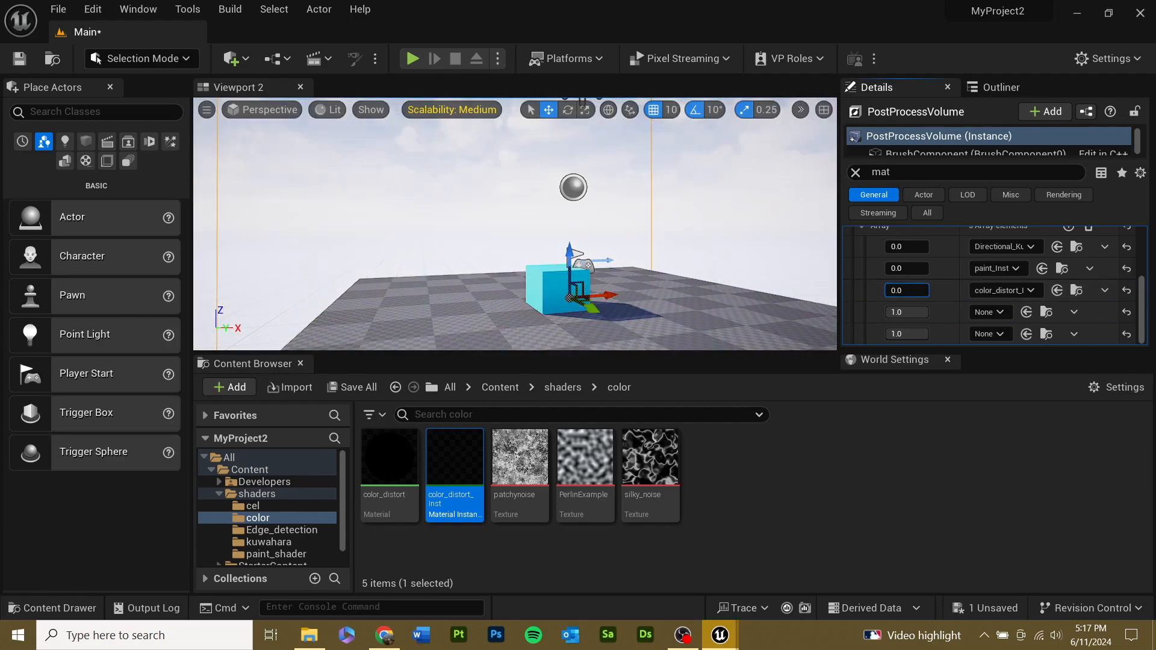
- Open the cel material from the shaders/cel folder
{"action": "left_click", "coordinate": [1000, 313]}
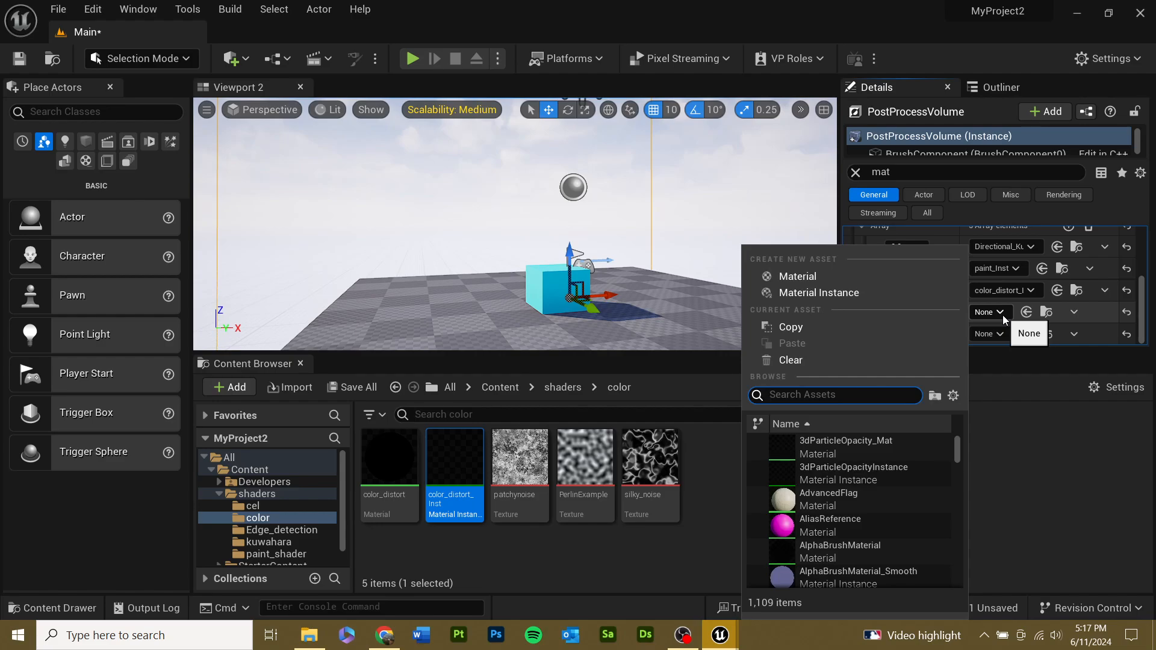
{"action": "left_click", "coordinate": [551, 393]}
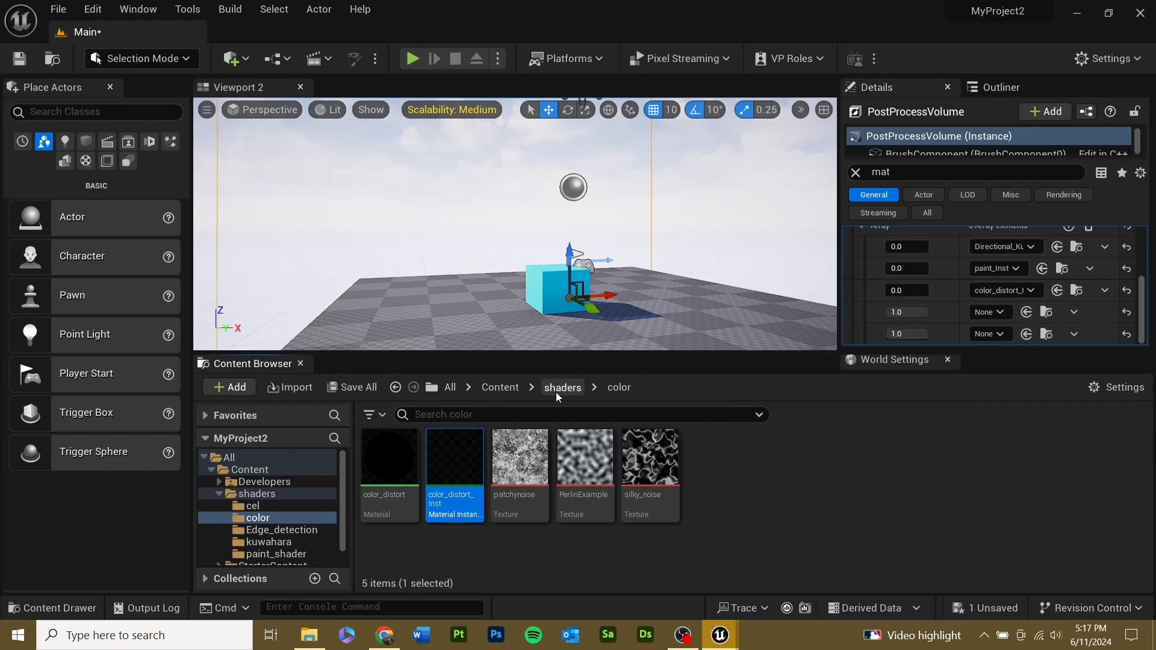
{"action": "left_click", "coordinate": [555, 392]}
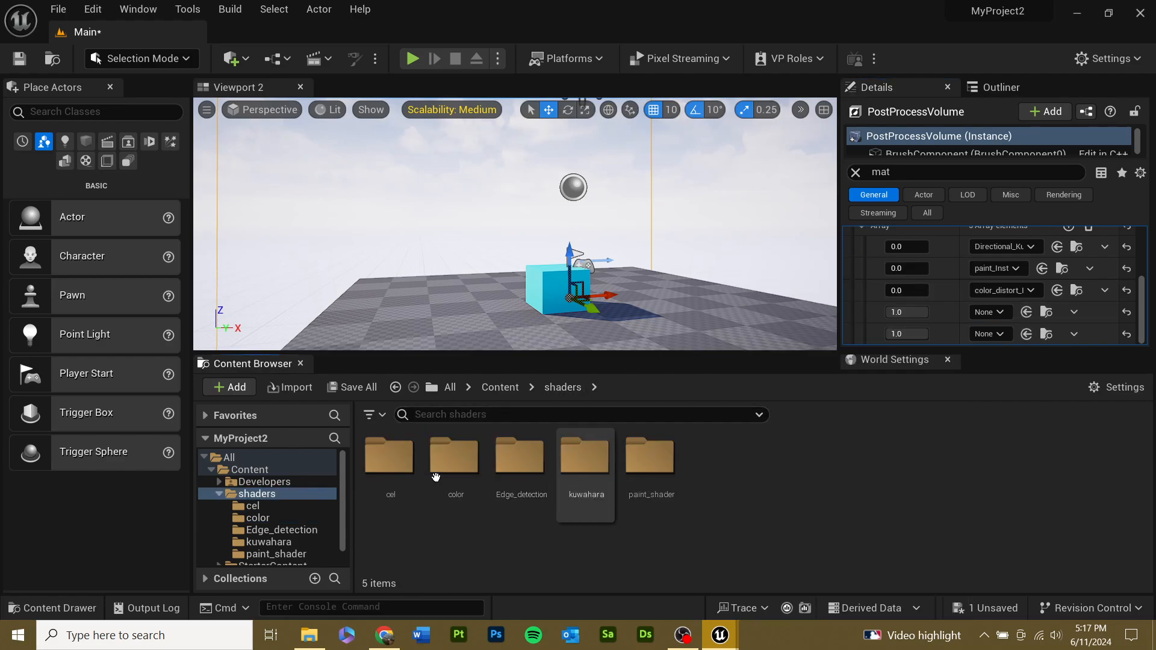
{"action": "double_click", "coordinate": [403, 476]}
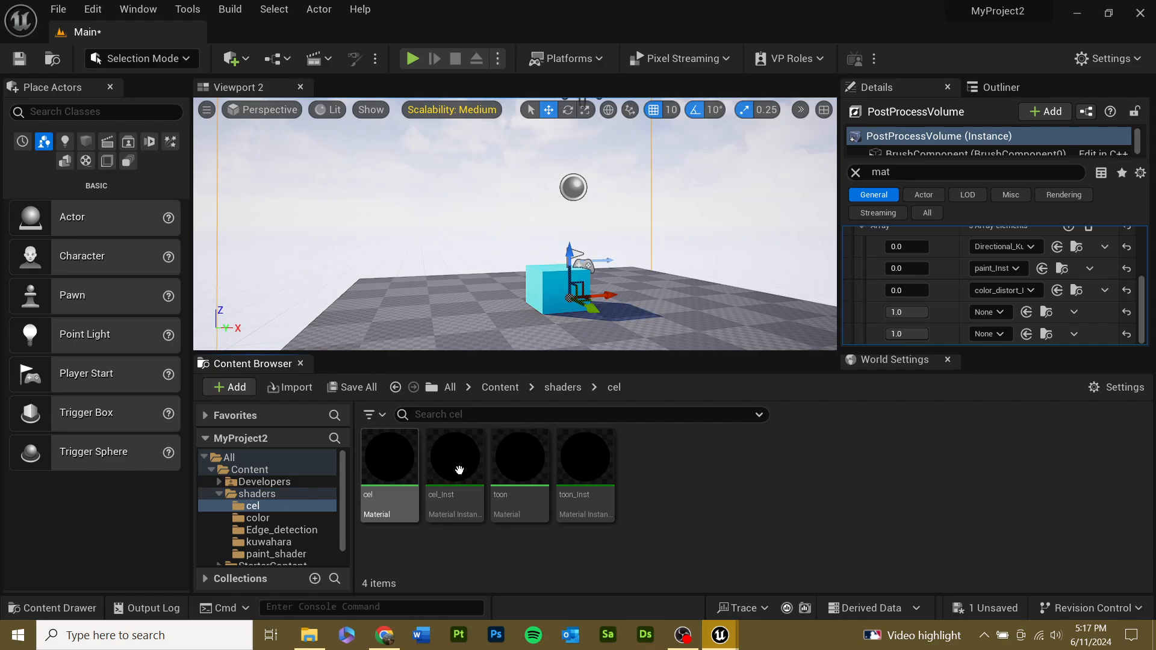
{"action": "left_click", "coordinate": [397, 473]}
{"action": "double_click", "coordinate": [397, 474]}
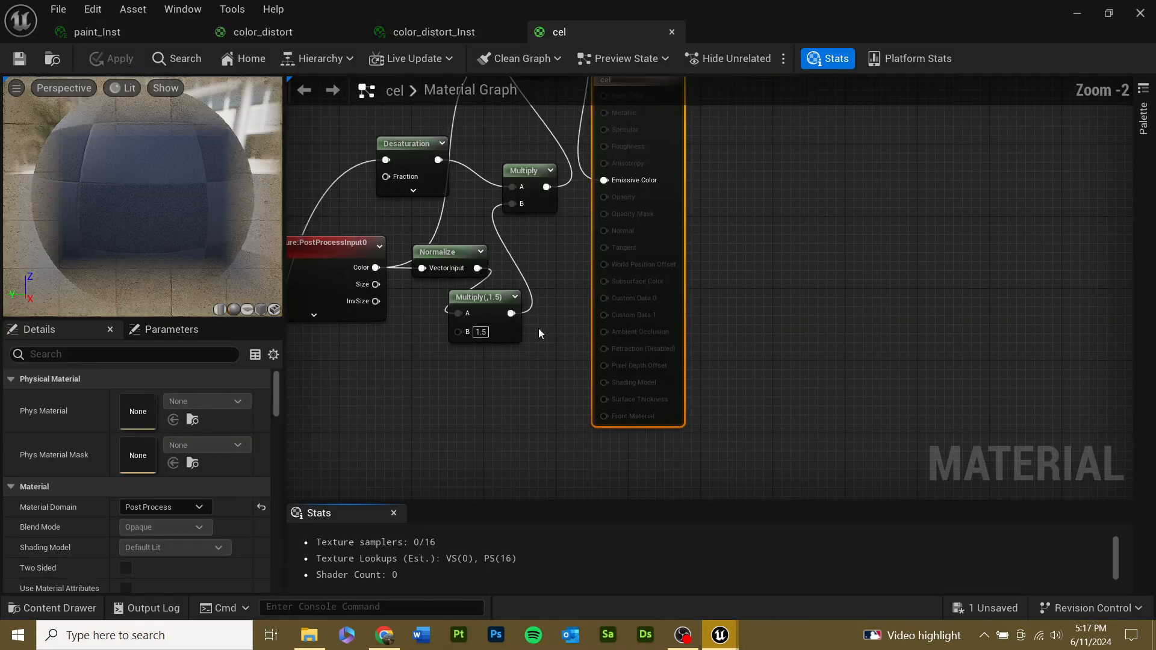
- Examine the cel material graph's node groups and their path to the Emissive Color input, then save the material
{"action": "right_click_drag", "start_coordinate": [483, 402], "coordinate": [969, 279]}
{"action": "scroll", "coordinate": [787, 339], "scroll_direction": "down", "scroll_amount": 10}
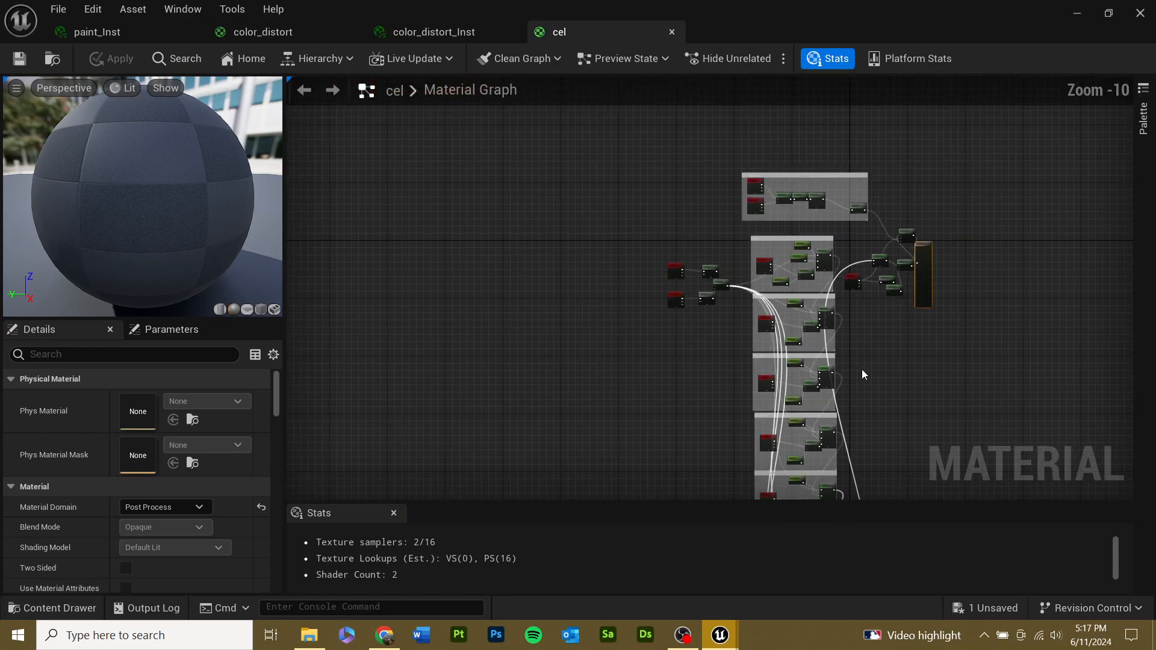
{"action": "right_click_drag", "start_coordinate": [862, 373], "coordinate": [695, 325]}
{"action": "scroll", "coordinate": [692, 251], "scroll_direction": "up", "scroll_amount": 12}
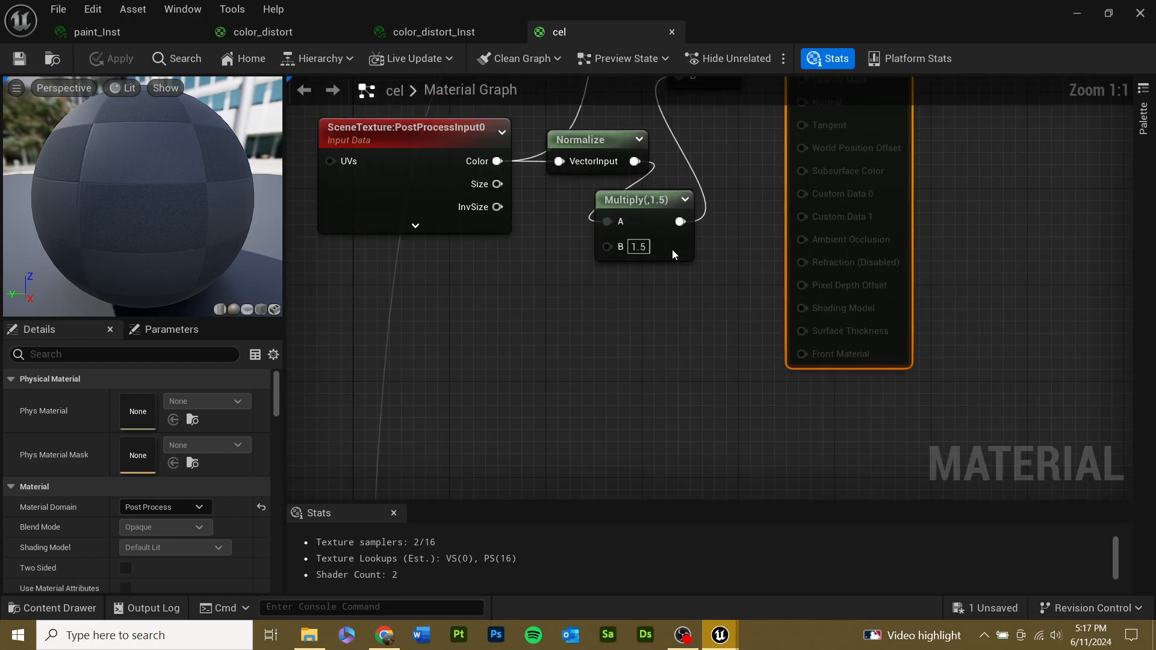
{"action": "right_click_drag", "start_coordinate": [656, 295], "coordinate": [711, 344]}
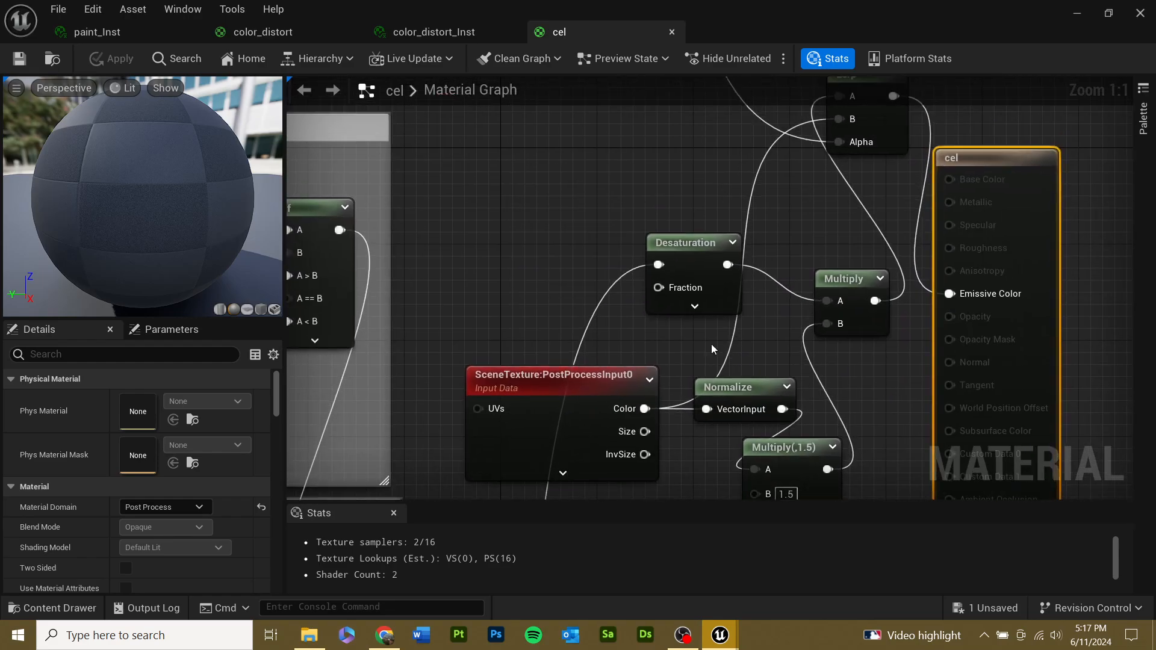
{"action": "scroll", "coordinate": [682, 341], "scroll_direction": "down", "scroll_amount": 6}
{"action": "mouse_move", "coordinate": [631, 288]}
{"action": "right_mouse_down"}
{"action": "mouse_move", "coordinate": [644, 309]}
{"action": "mouse_move", "coordinate": [621, 275]}
{"action": "right_mouse_up"}
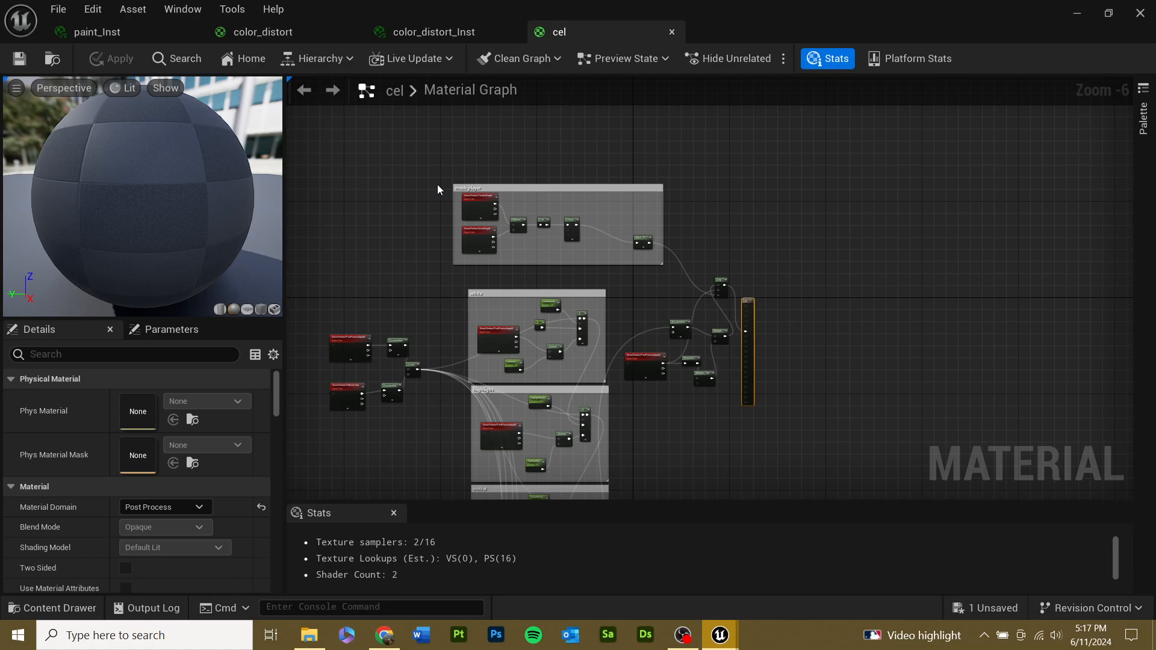
{"action": "left_click", "coordinate": [22, 57]}
- Assign toon_Inst to the fourth entry of the PostProcessVolume's materials array and set its weight to 0
{"action": "left_click", "coordinate": [1078, 14]}
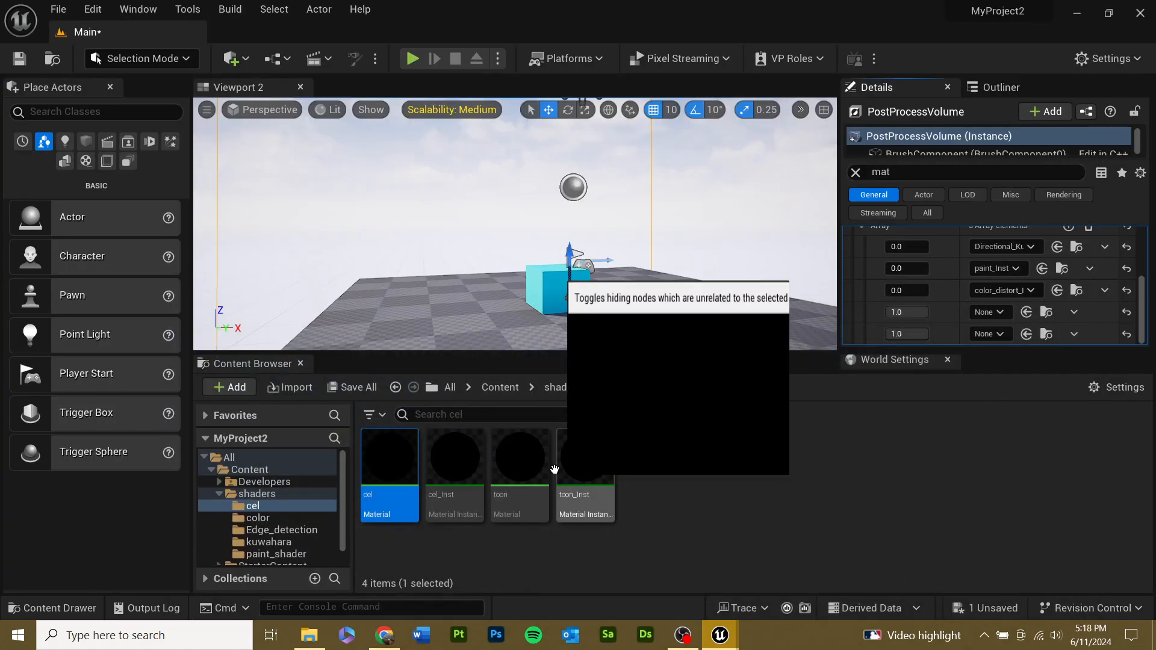
{"action": "left_click", "coordinate": [994, 313]}
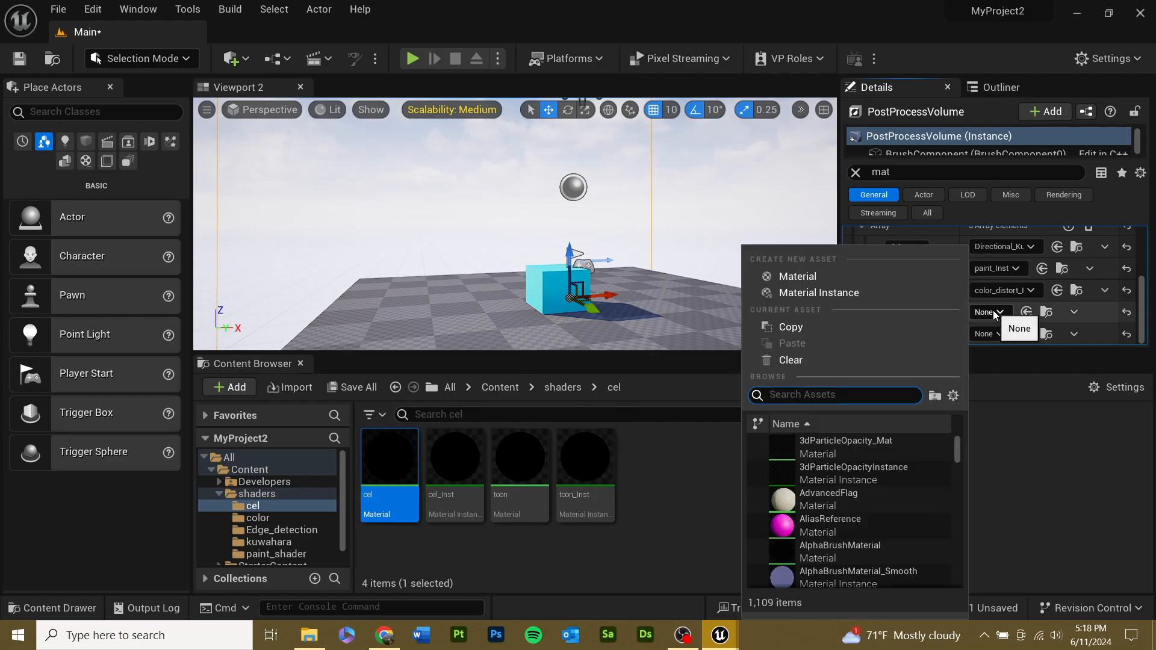
{"action": "type", "text": "toon"}
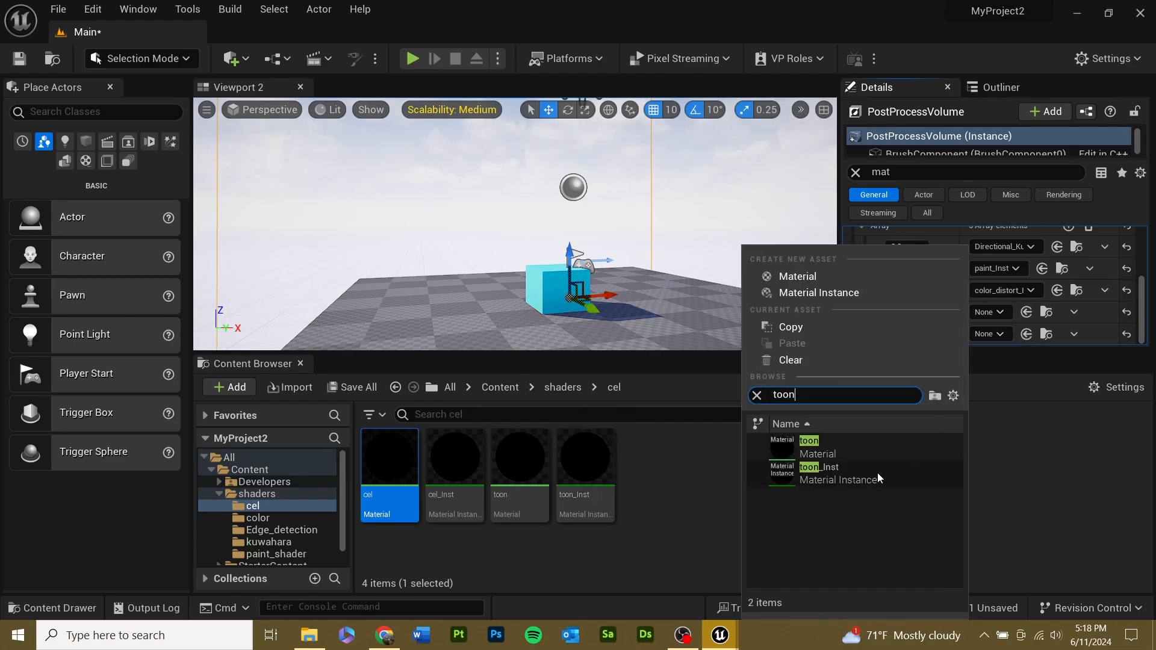
{"action": "left_click", "coordinate": [873, 471]}
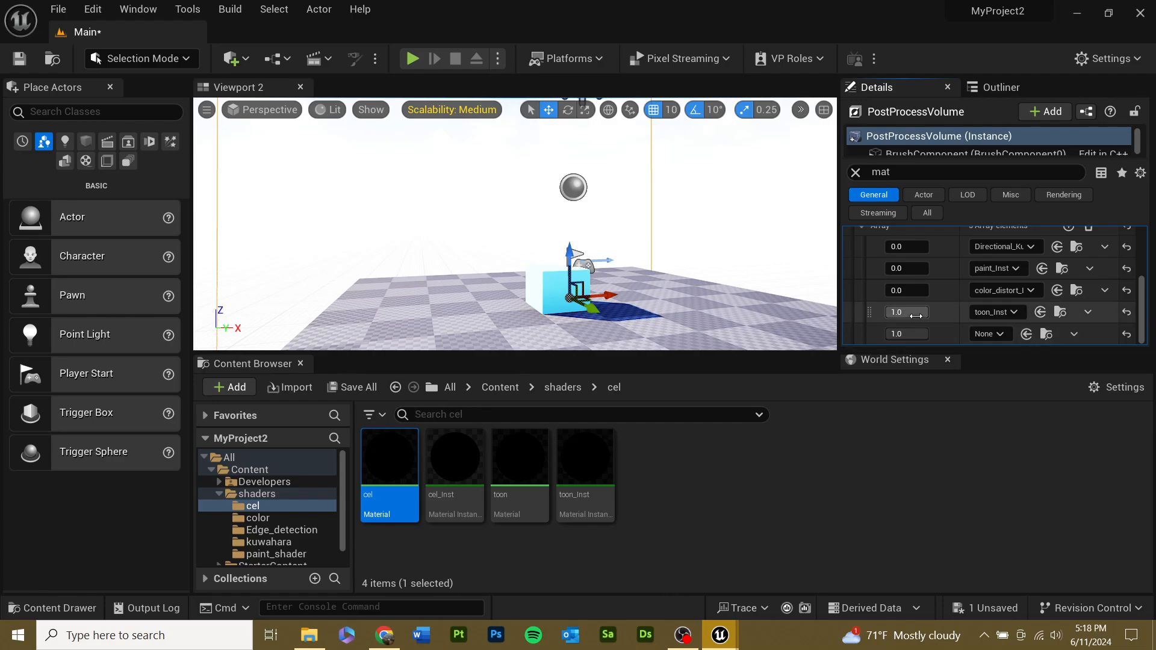
{"action": "left_click_drag", "start_coordinate": [907, 312], "coordinate": [885, 312]}
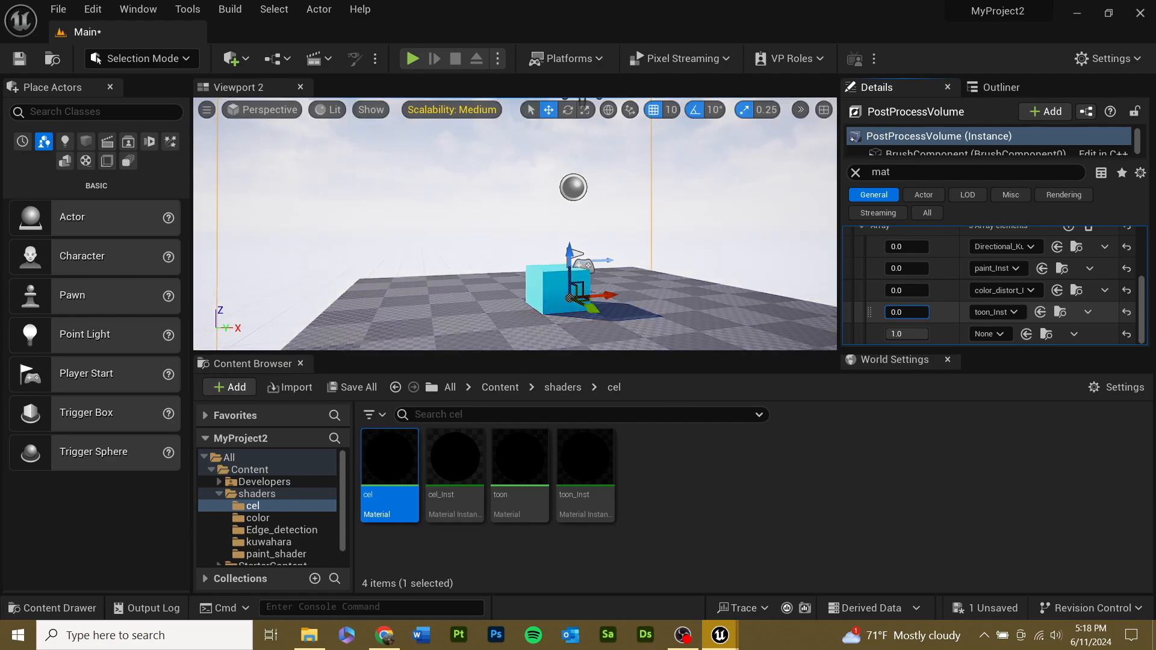
- Assign edge_Inst to the fifth entry of the PostProcessVolume's materials array and check the outlines on the cube and floor
{"action": "left_click", "coordinate": [994, 335]}
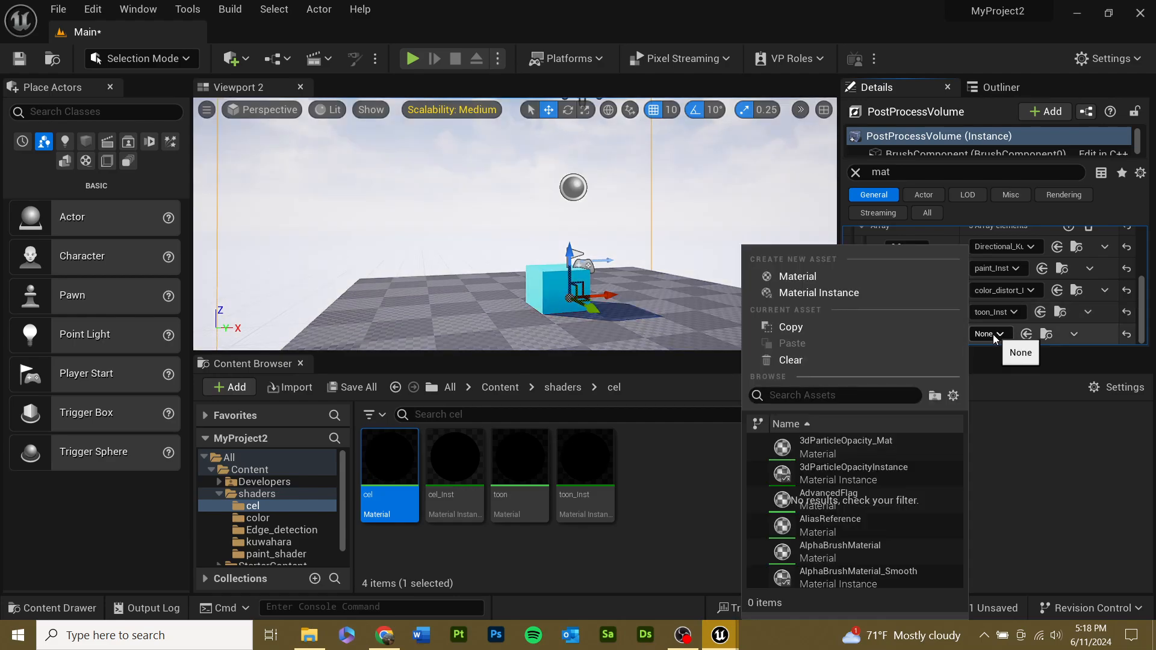
{"action": "type", "text": "e"}
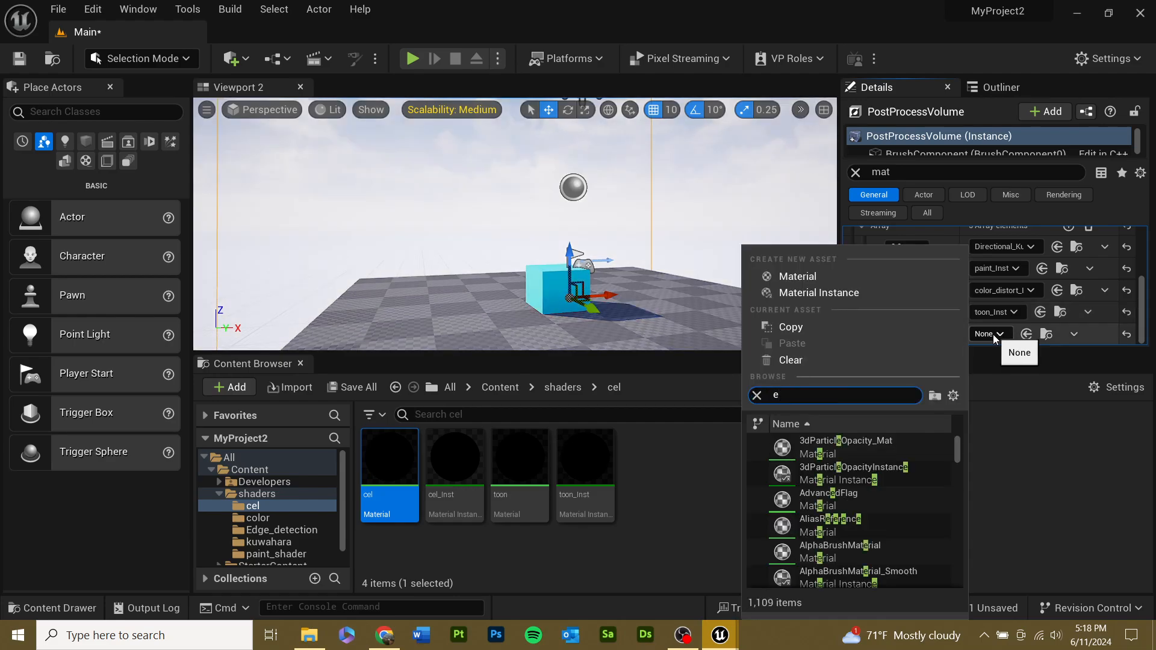
{"action": "type", "text": "dge"}
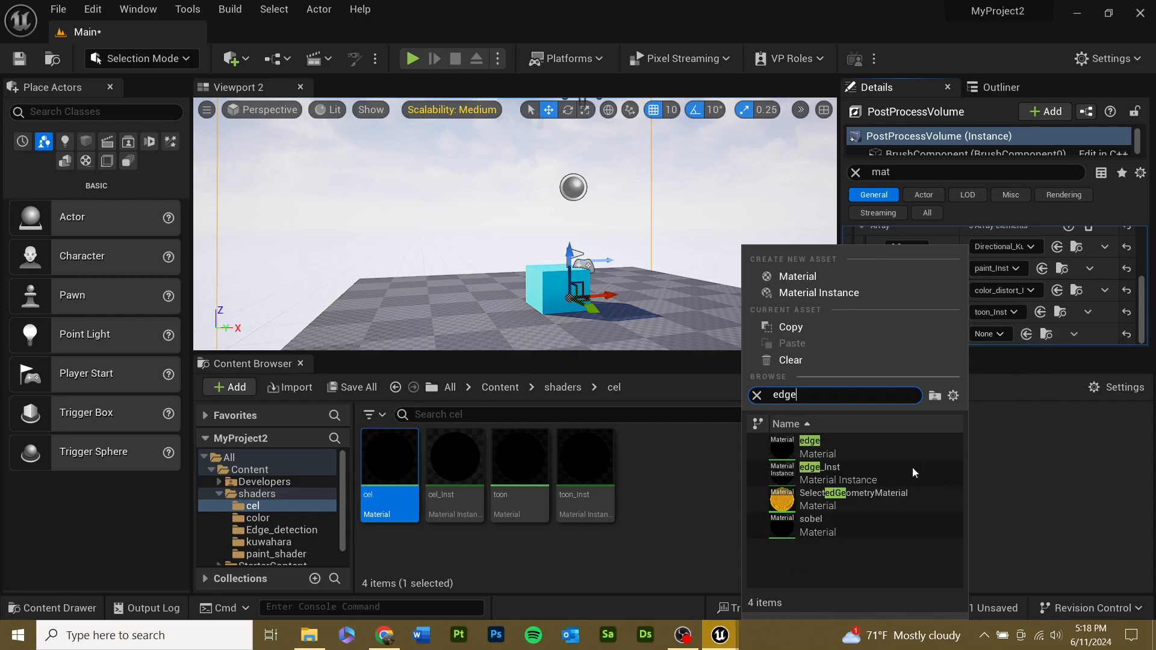
{"action": "left_click", "coordinate": [904, 468]}
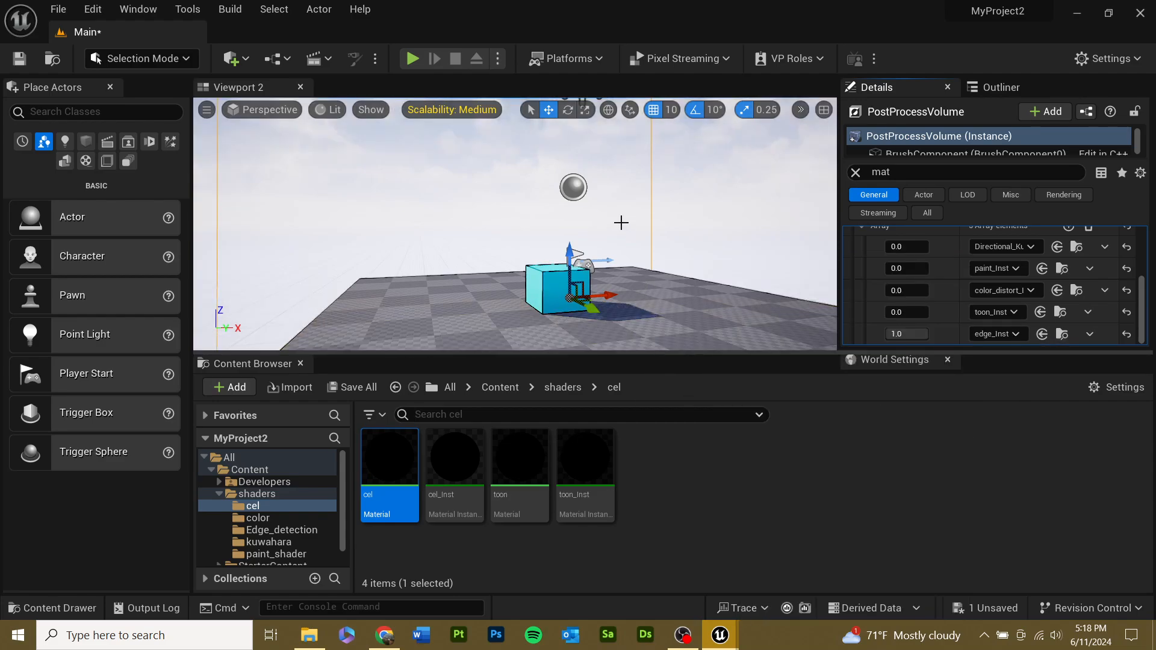
{"action": "right_click_drag", "start_coordinate": [515, 241], "coordinate": [533, 265]}
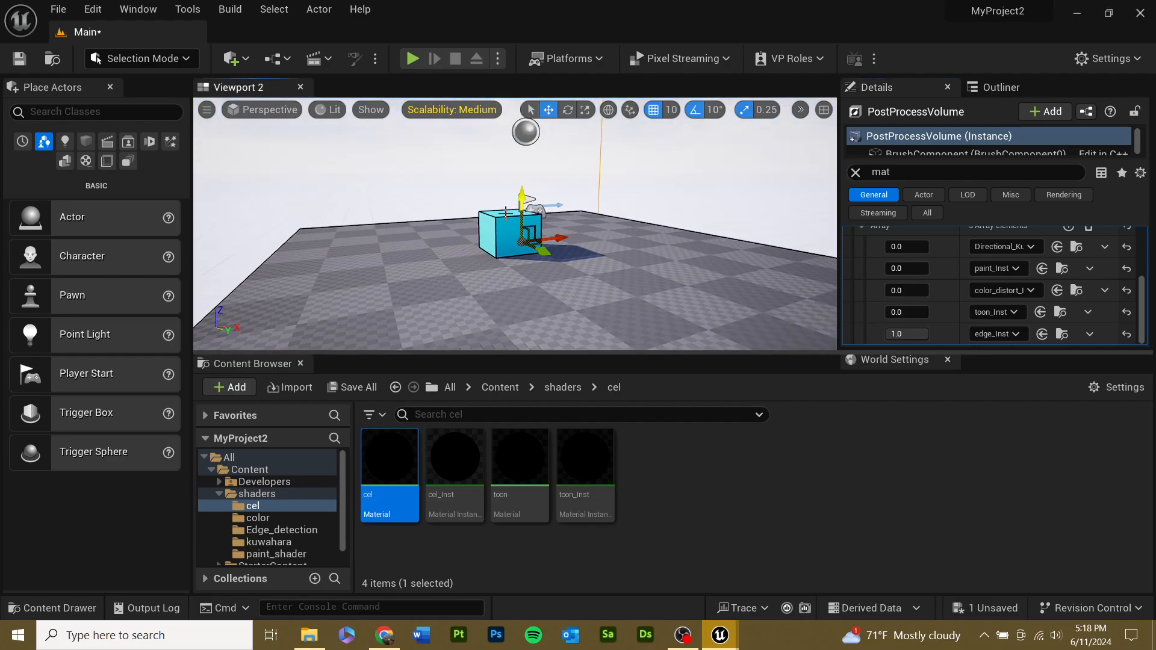
- Set the weights of the Kuwahara, paint, color distort and toon entries in the PostProcessVolume's materials array to 1.0
{"action": "left_click", "coordinate": [552, 394]}
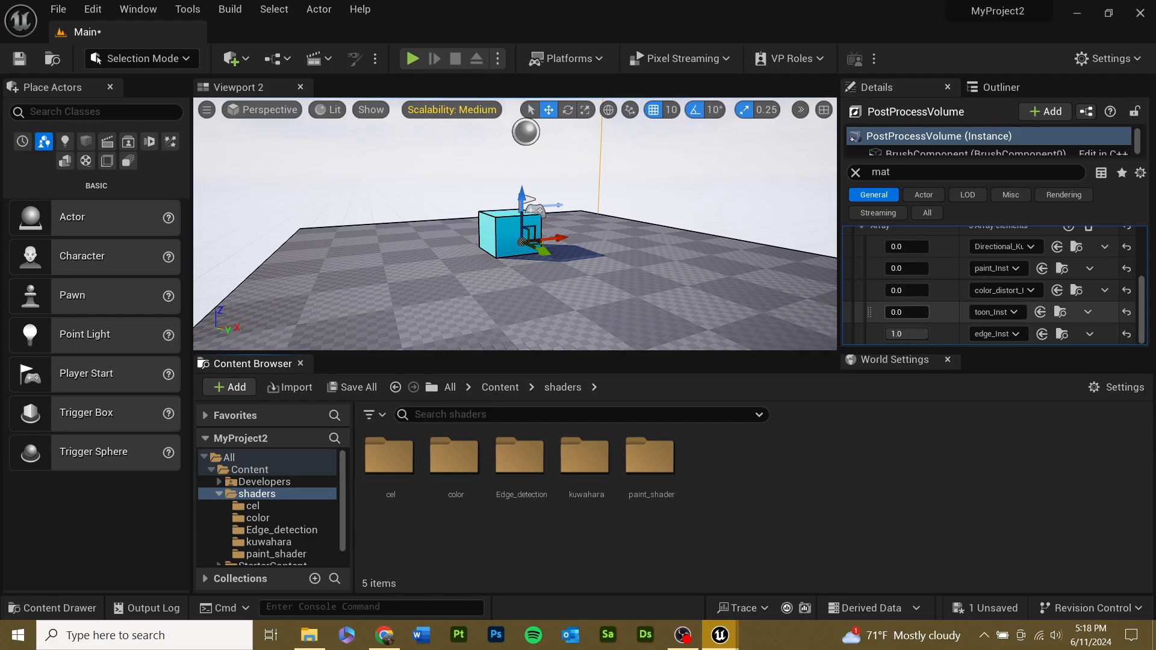
{"action": "mouse_move", "coordinate": [897, 313]}
{"action": "left_mouse_down"}
{"action": "mouse_move", "coordinate": [928, 312]}
{"action": "mouse_move", "coordinate": [903, 290]}
{"action": "mouse_move", "coordinate": [928, 291]}
{"action": "mouse_move", "coordinate": [928, 247]}
{"action": "left_mouse_up"}
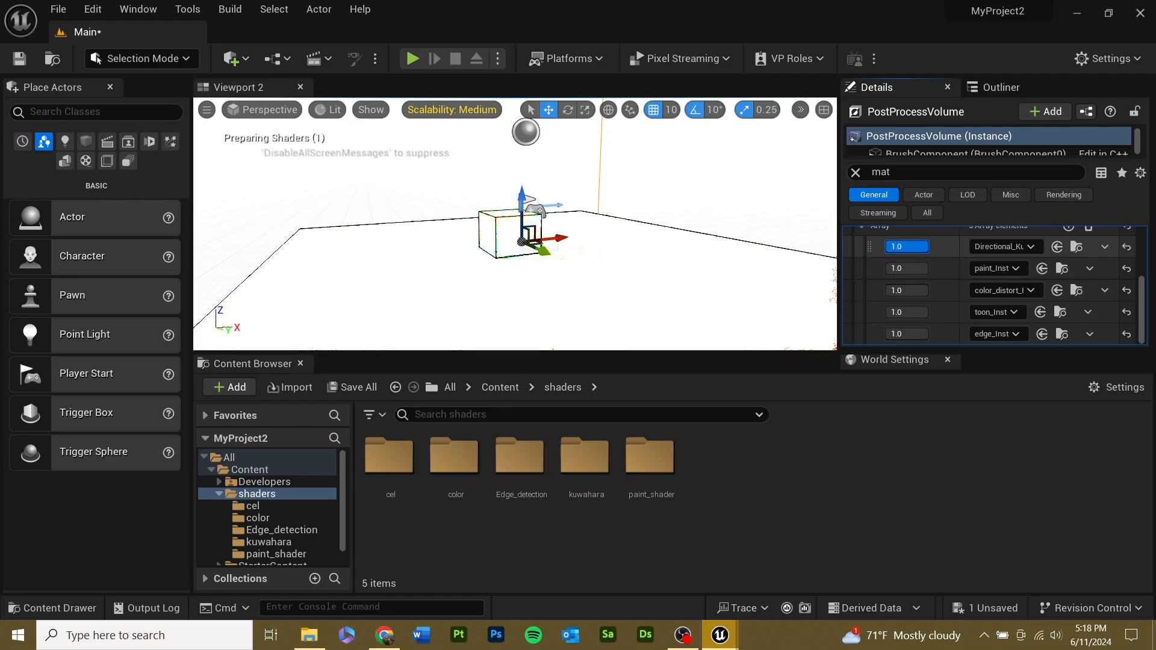
- In the color_distort material, connect the upper group's Multiply output to Emissive Color, save it, and return to the level
{"action": "left_click", "coordinate": [510, 390]}
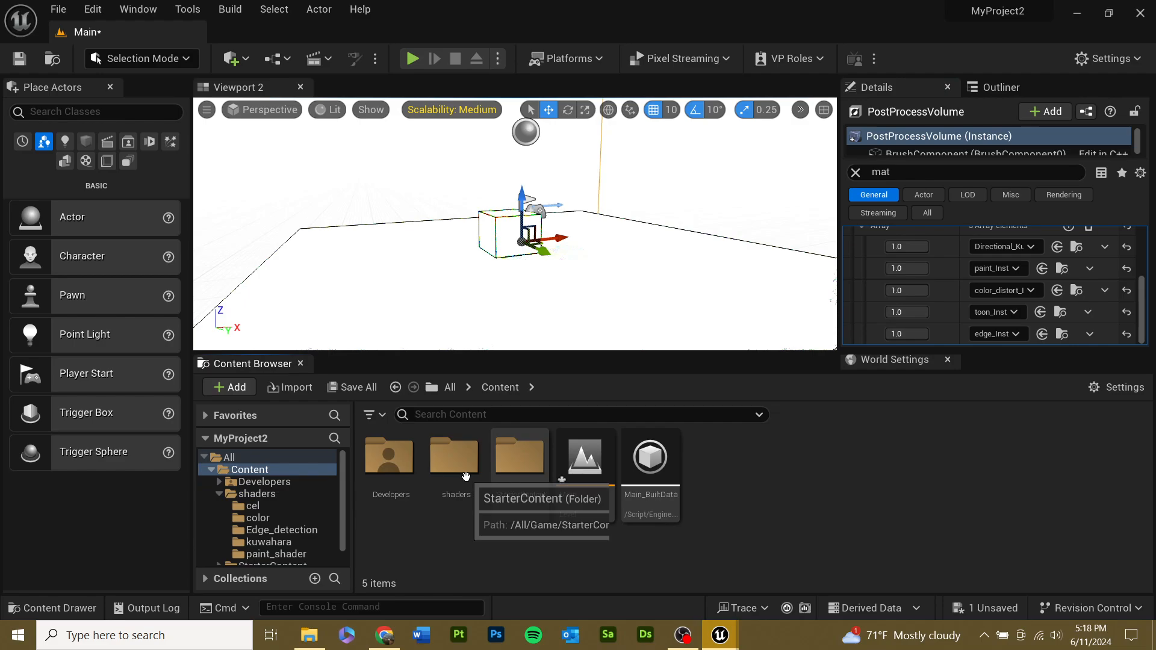
{"action": "double_click", "coordinate": [458, 467]}
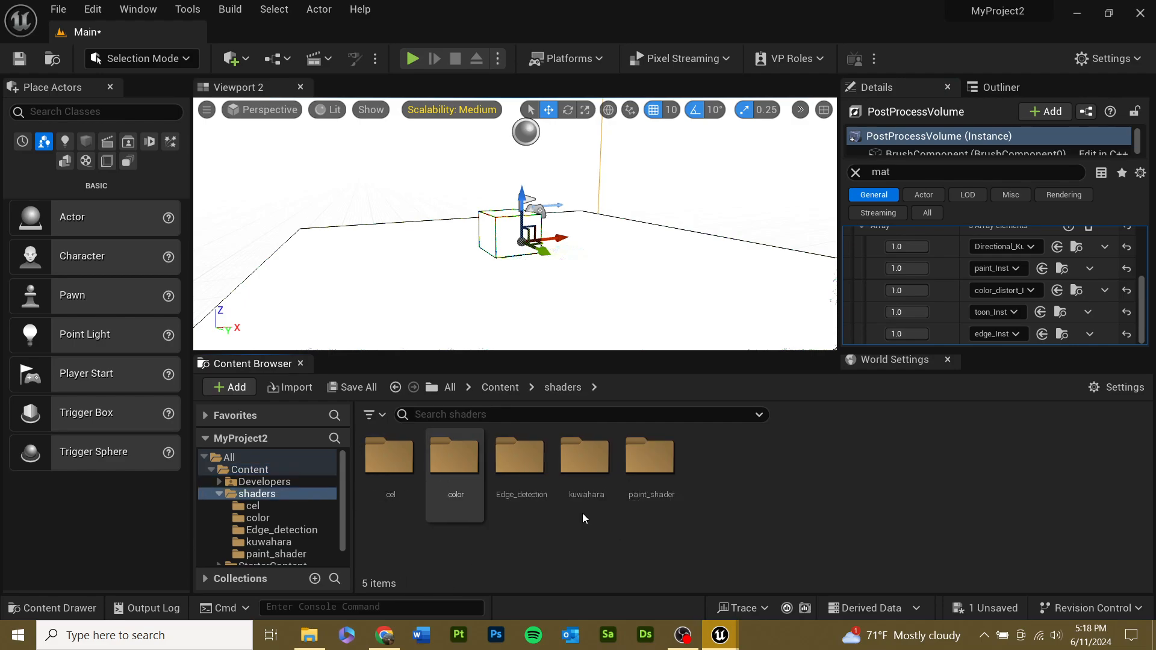
{"action": "double_click", "coordinate": [389, 458]}
{"action": "double_click", "coordinate": [421, 461]}
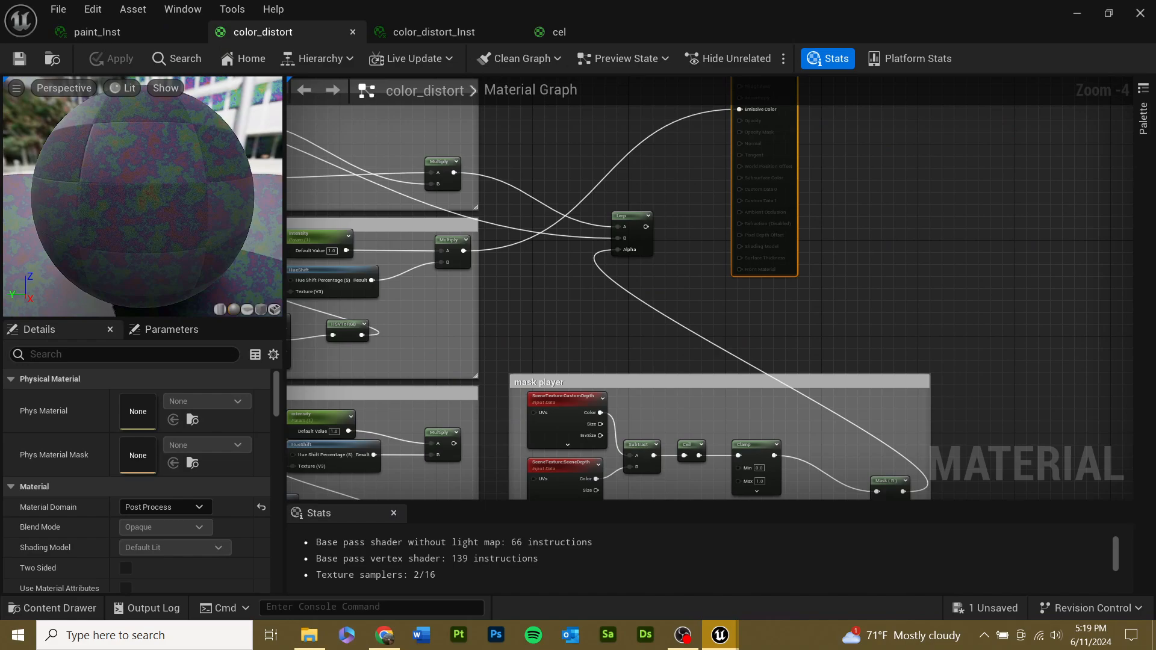
{"action": "right_click_drag", "start_coordinate": [525, 281], "coordinate": [632, 389]}
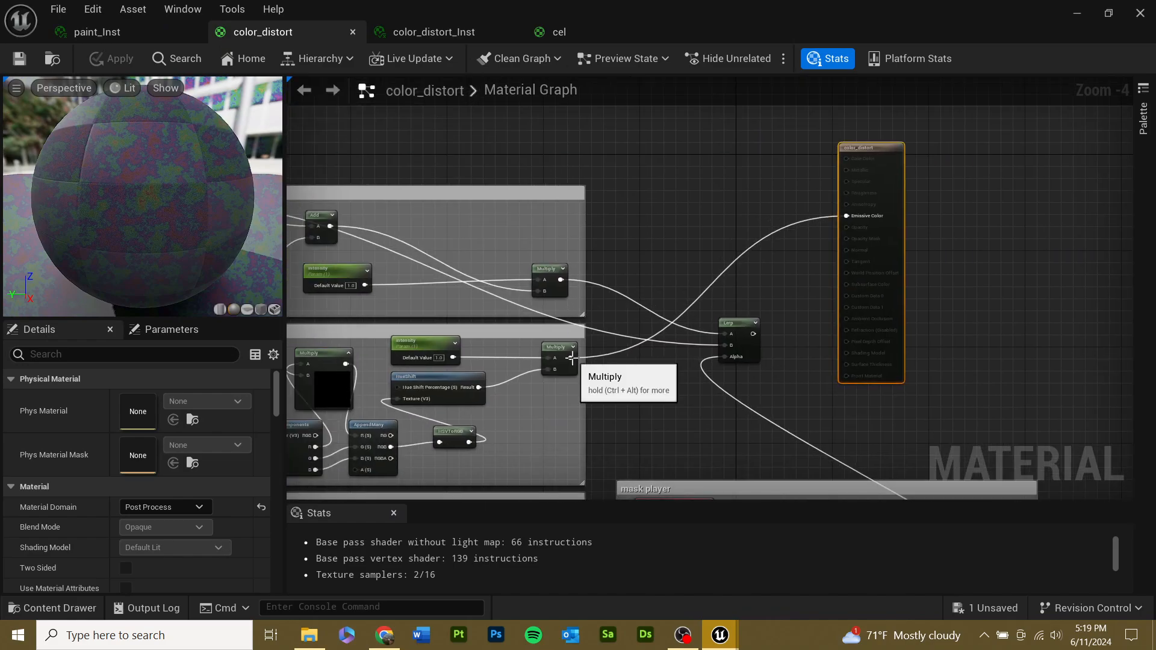
{"action": "left_click_drag", "start_coordinate": [559, 280], "coordinate": [847, 216]}
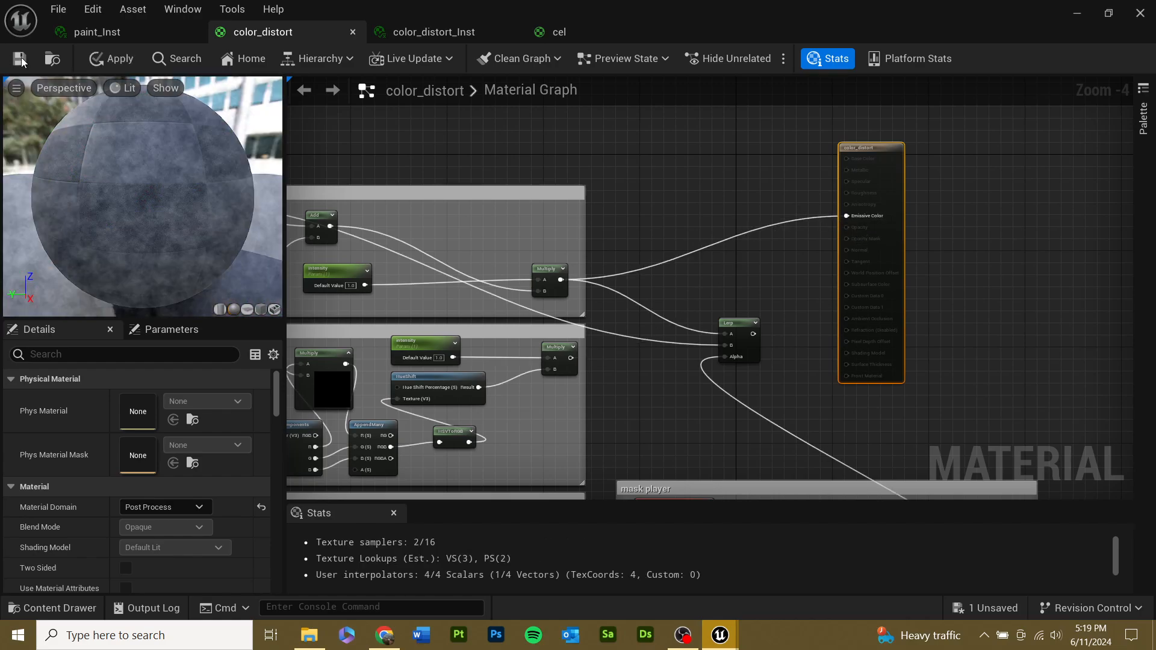
{"action": "left_click", "coordinate": [1077, 14]}
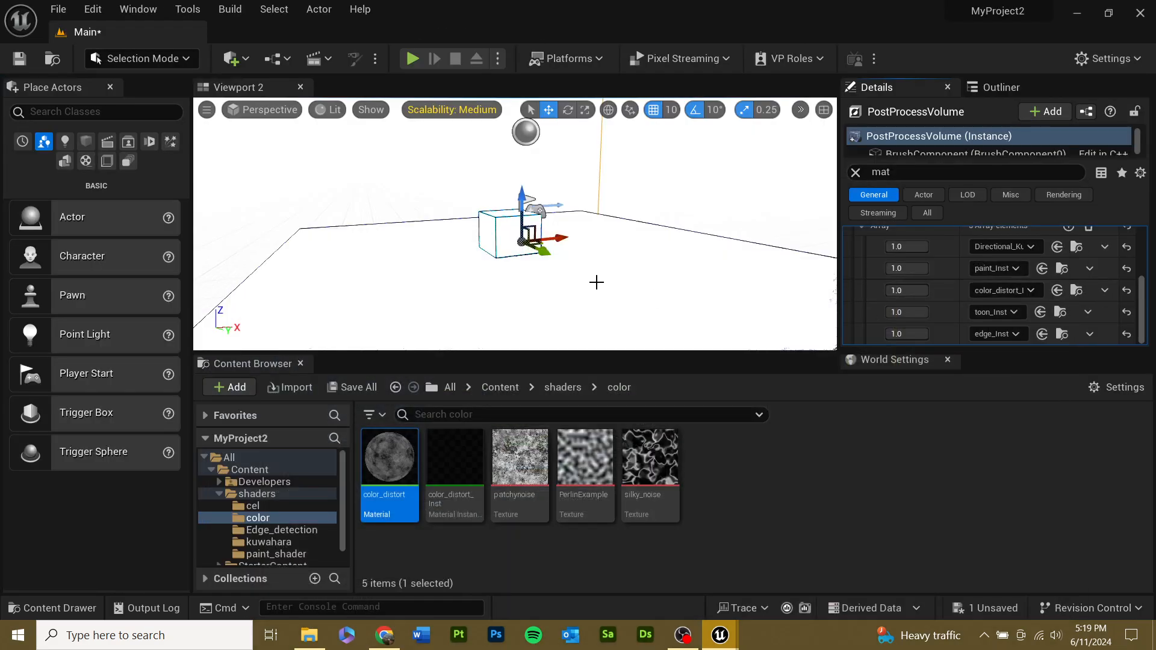
- Examine the combined effect of all five shaders on the floor and cube in the level
{"action": "scroll", "coordinate": [596, 282], "scroll_direction": "down", "scroll_amount": 5}
{"action": "scroll", "coordinate": [596, 282], "scroll_direction": "down", "scroll_amount": 4}
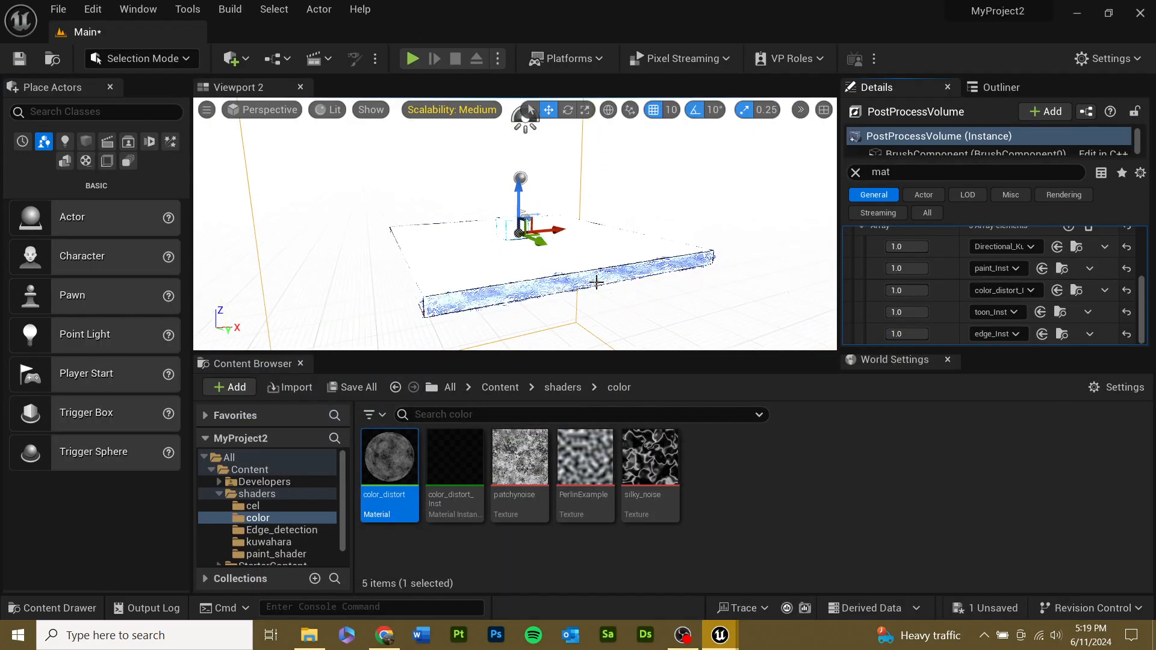
{"action": "scroll", "coordinate": [596, 282], "scroll_direction": "up", "scroll_amount": 6}
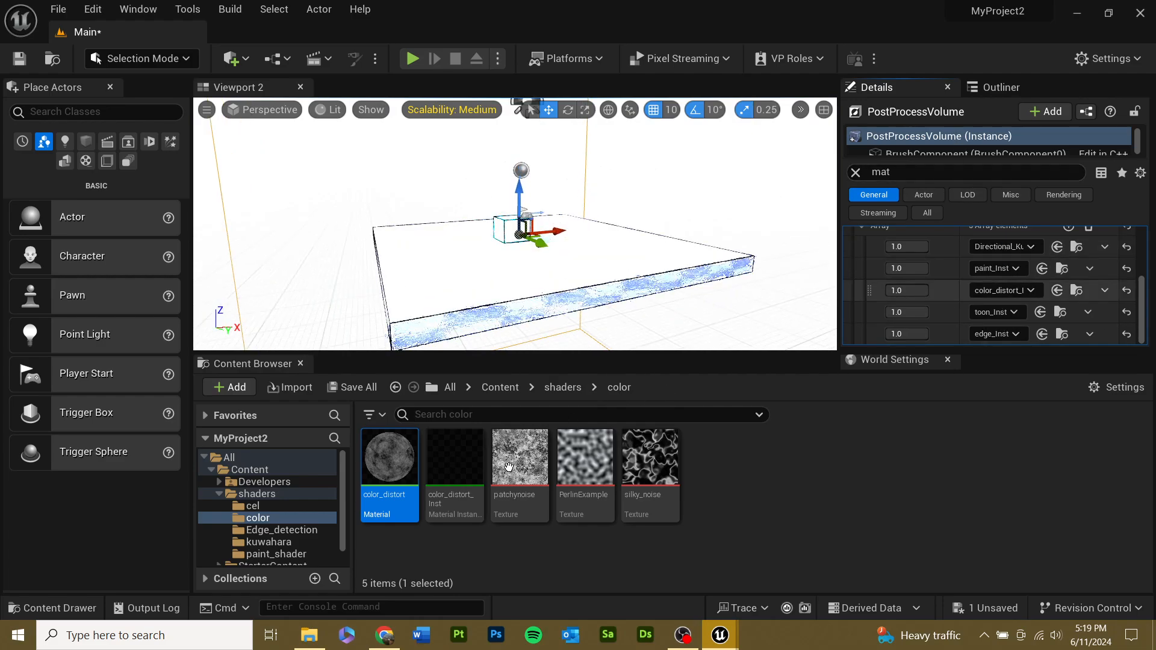
{"action": "left_click", "coordinate": [564, 386]}
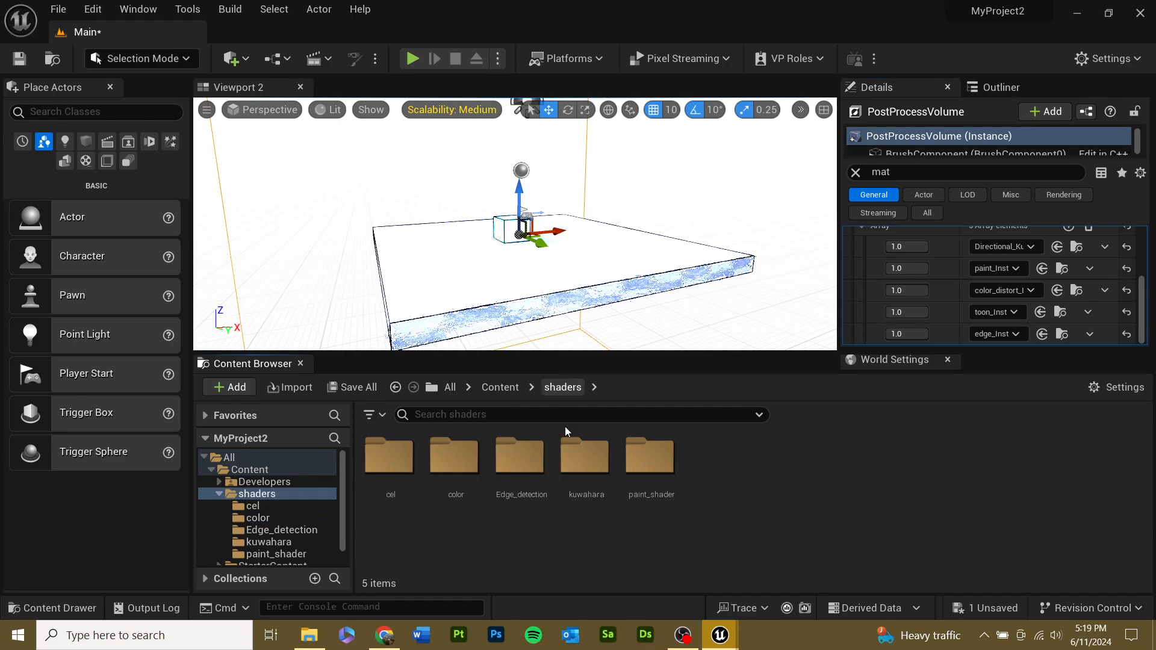
{"action": "double_click", "coordinate": [454, 476]}
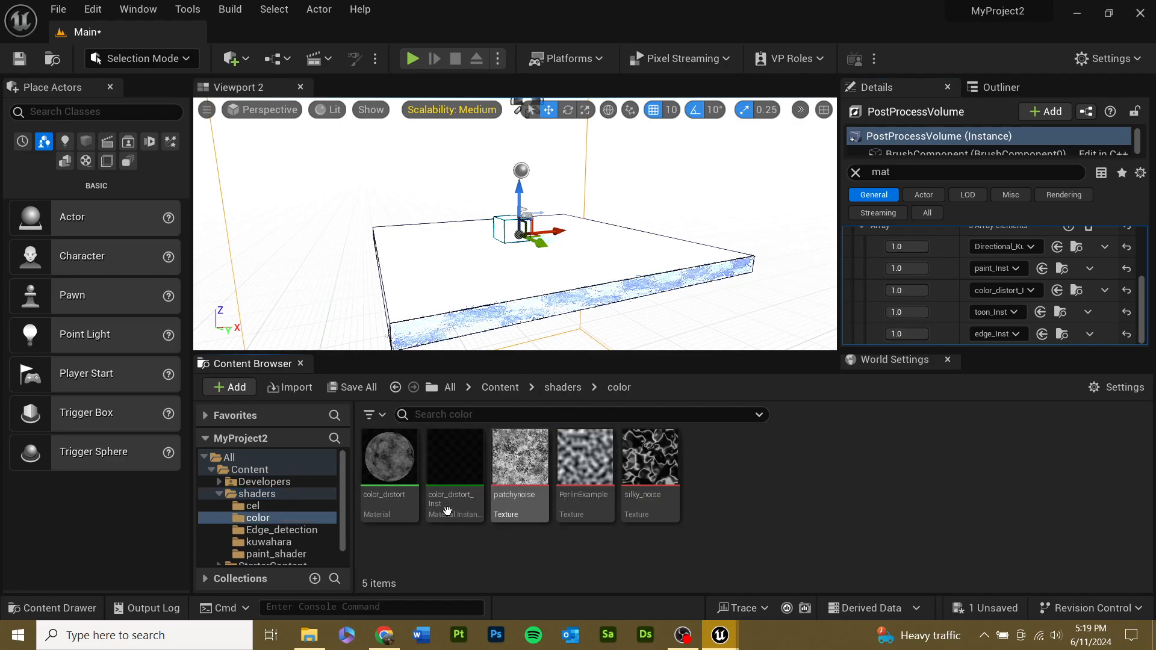
{"action": "left_click", "coordinate": [563, 387]}
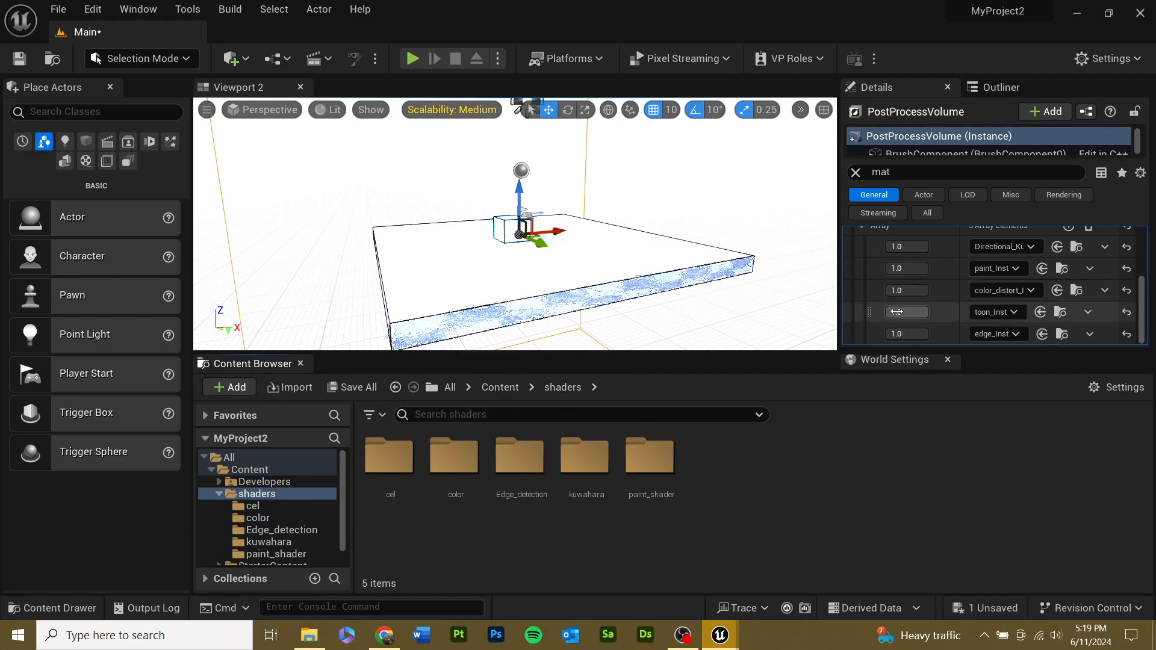
{"action": "mouse_move", "coordinate": [897, 312]}
{"action": "left_mouse_down"}
{"action": "mouse_move", "coordinate": [879, 312]}
{"action": "mouse_move", "coordinate": [918, 312]}
{"action": "left_mouse_up"}
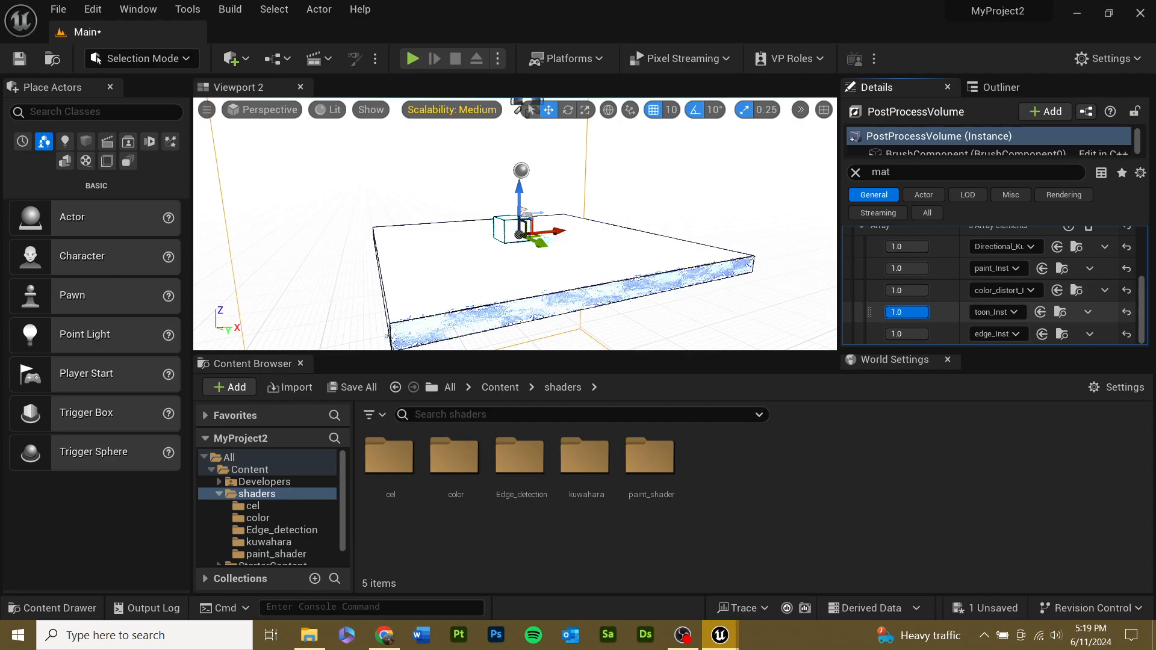
- Clear the property filter and set the SkyLight's Intensity Scale to 0.0
{"action": "left_click", "coordinate": [993, 88]}
{"action": "left_click", "coordinate": [952, 289]}
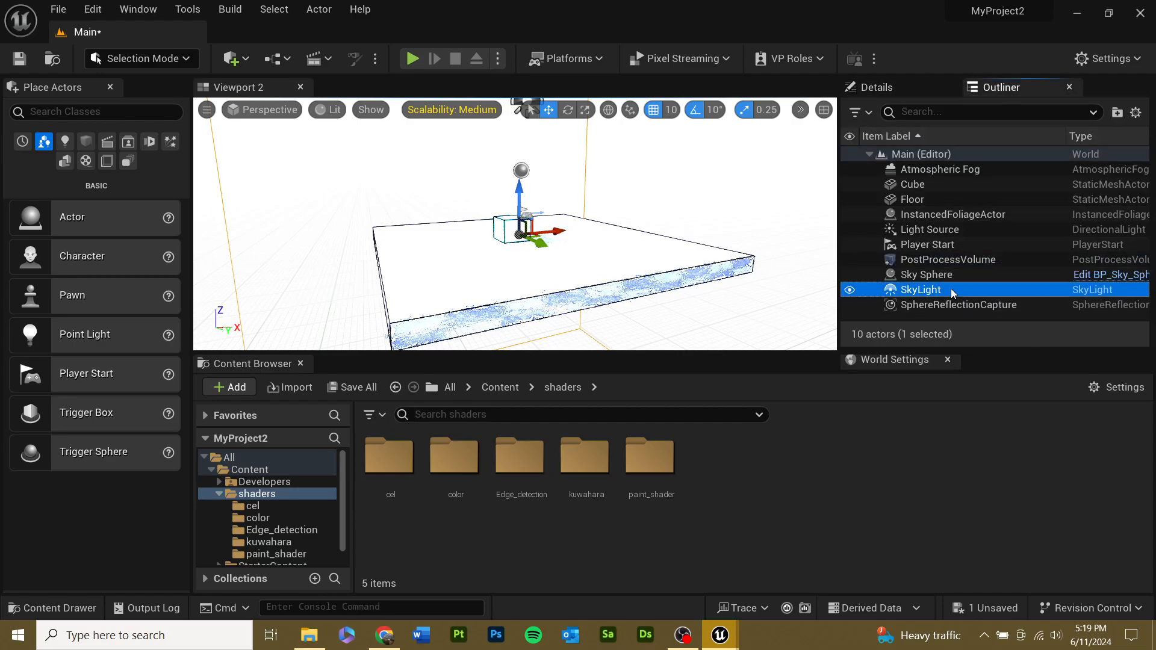
{"action": "left_click", "coordinate": [908, 84]}
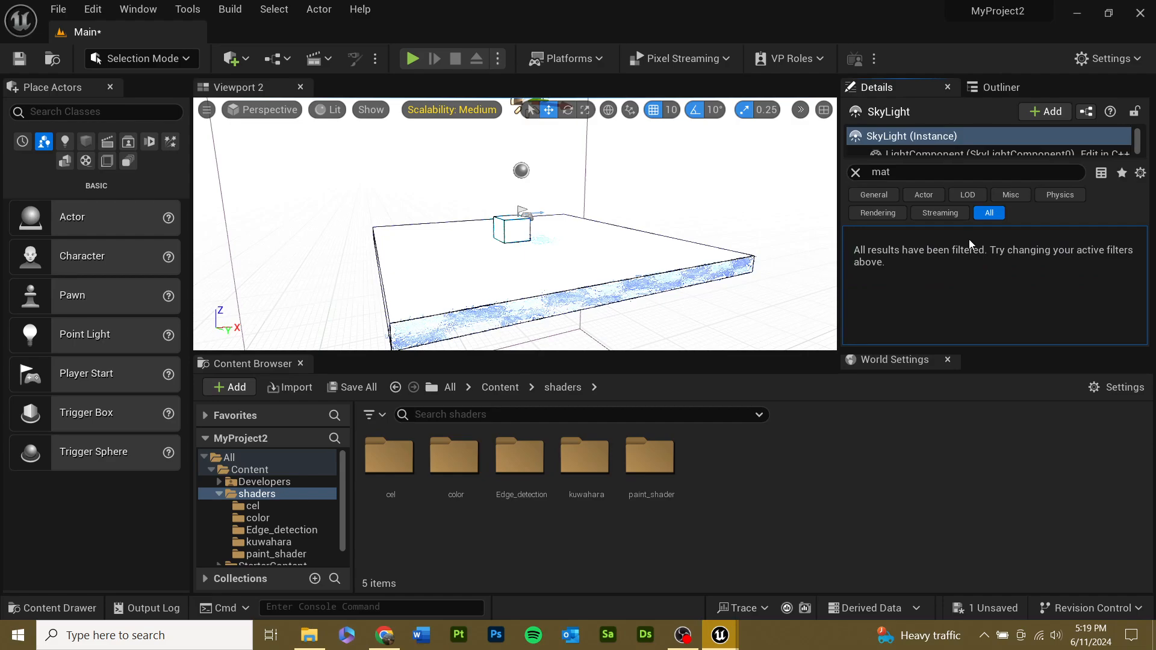
{"action": "left_click", "coordinate": [855, 172]}
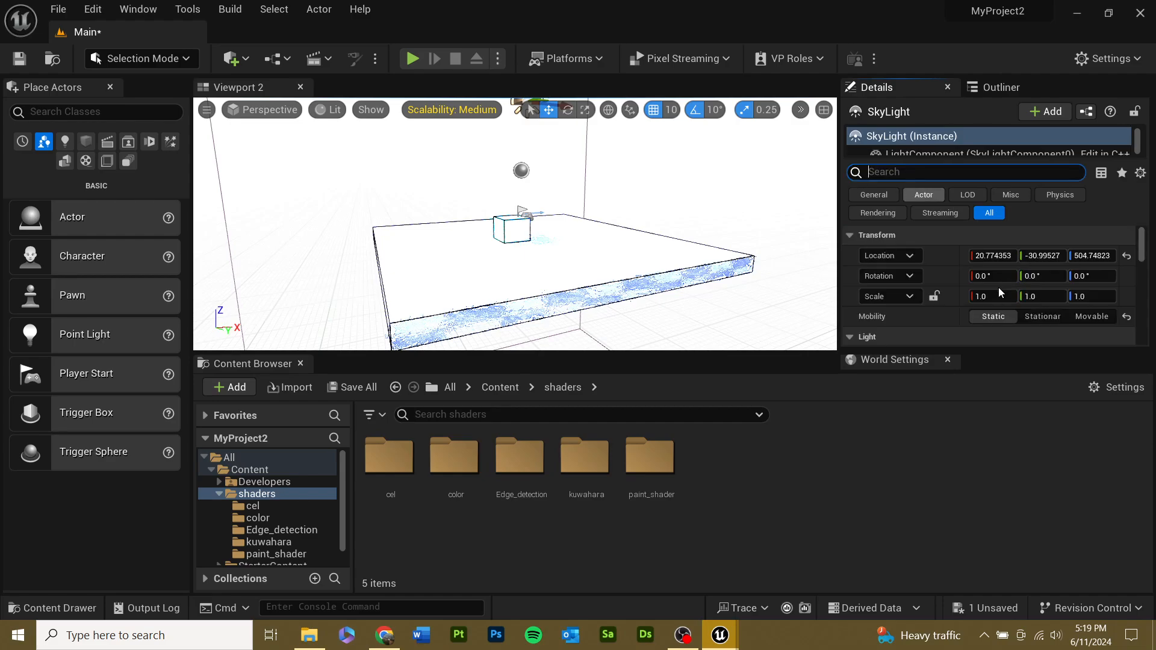
{"action": "scroll", "coordinate": [933, 296], "scroll_direction": "down", "scroll_amount": 2}
{"action": "scroll", "coordinate": [934, 297], "scroll_direction": "down", "scroll_amount": 2}
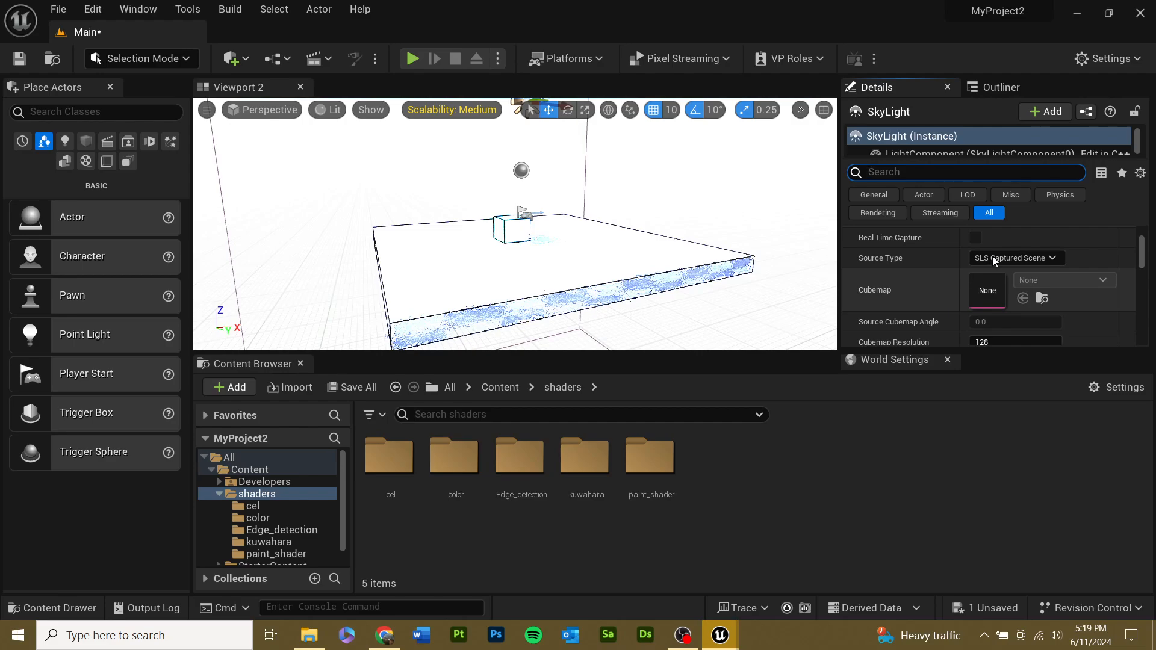
{"action": "left_click", "coordinate": [992, 256]}
{"action": "left_click", "coordinate": [939, 291]}
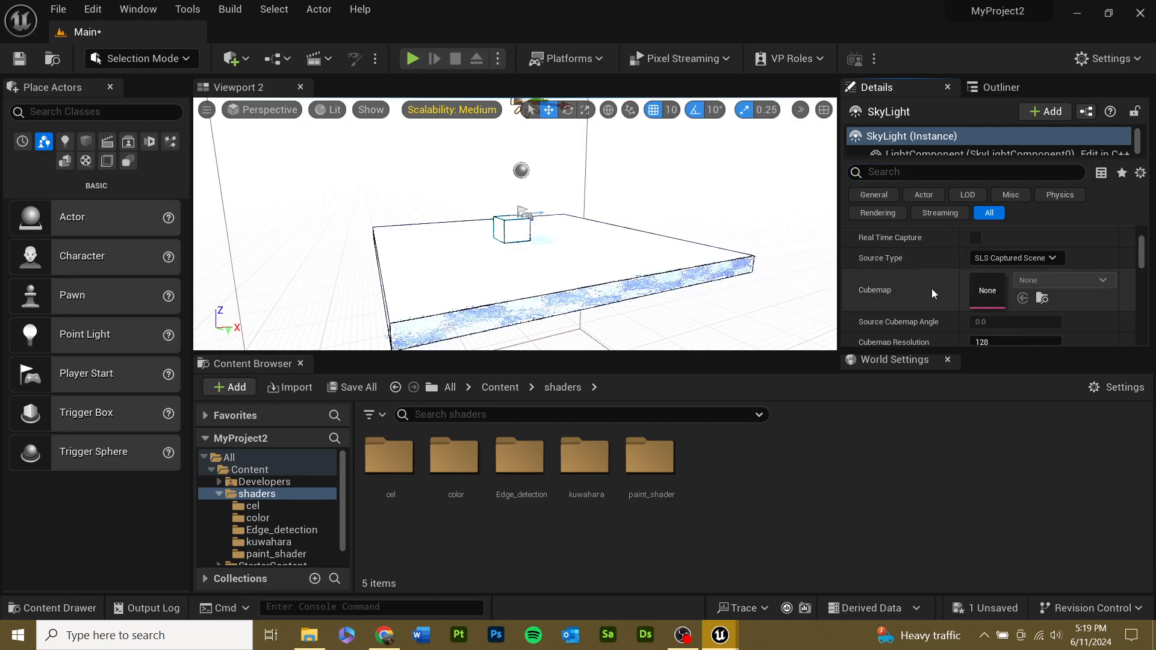
{"action": "scroll", "coordinate": [940, 294], "scroll_direction": "down", "scroll_amount": 3}
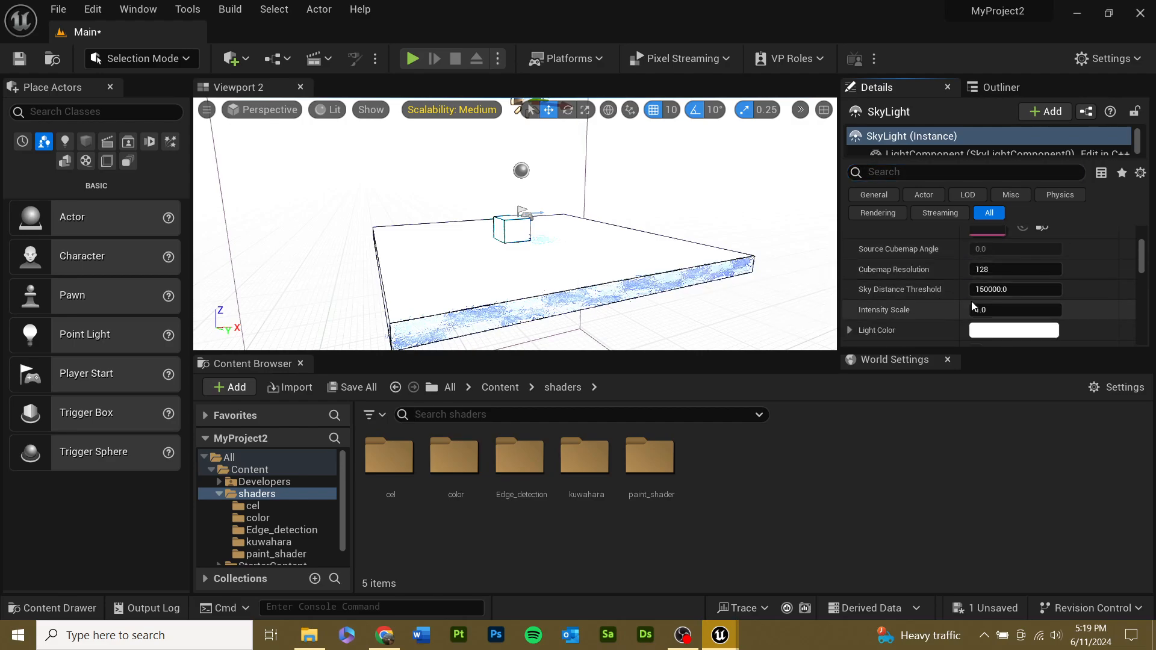
{"action": "scroll", "coordinate": [993, 295], "scroll_direction": "down", "scroll_amount": 2}
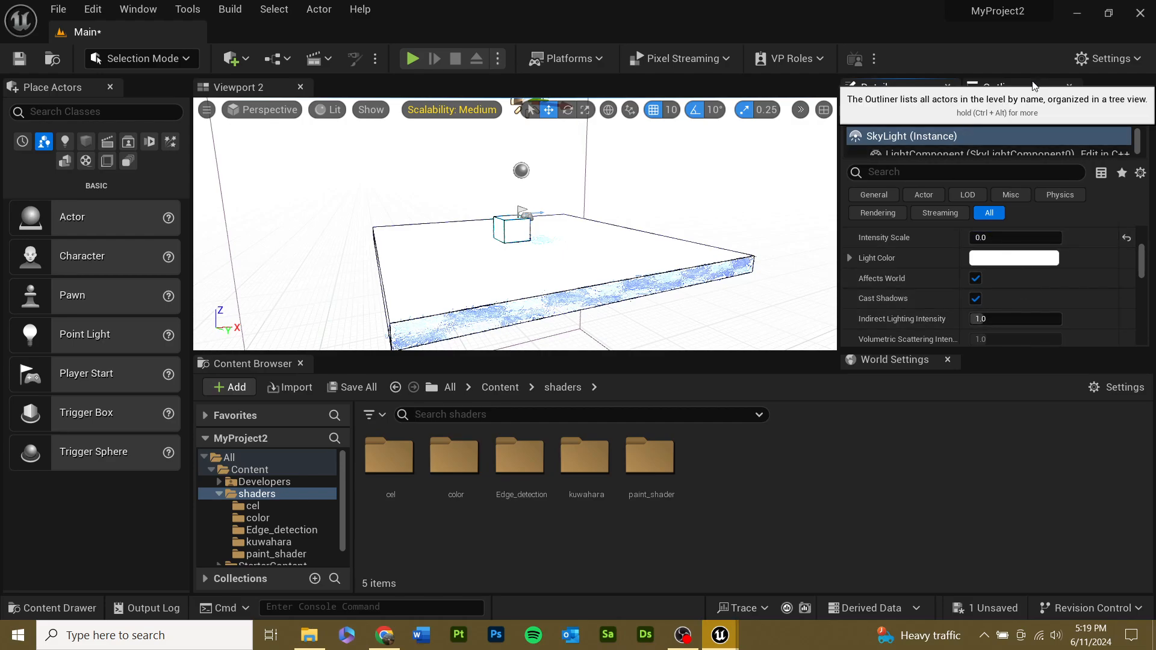
- Delete the Sky Sphere and SkyLight actors from the level
{"action": "left_click", "coordinate": [1000, 86]}
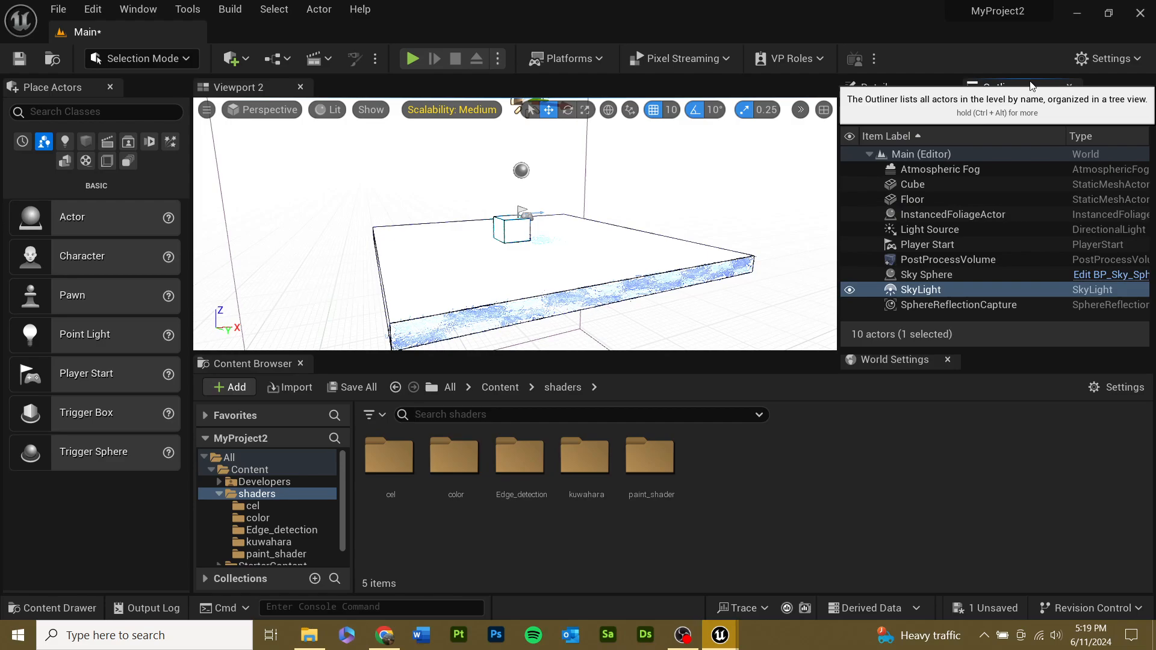
{"action": "left_click", "coordinate": [930, 278]}
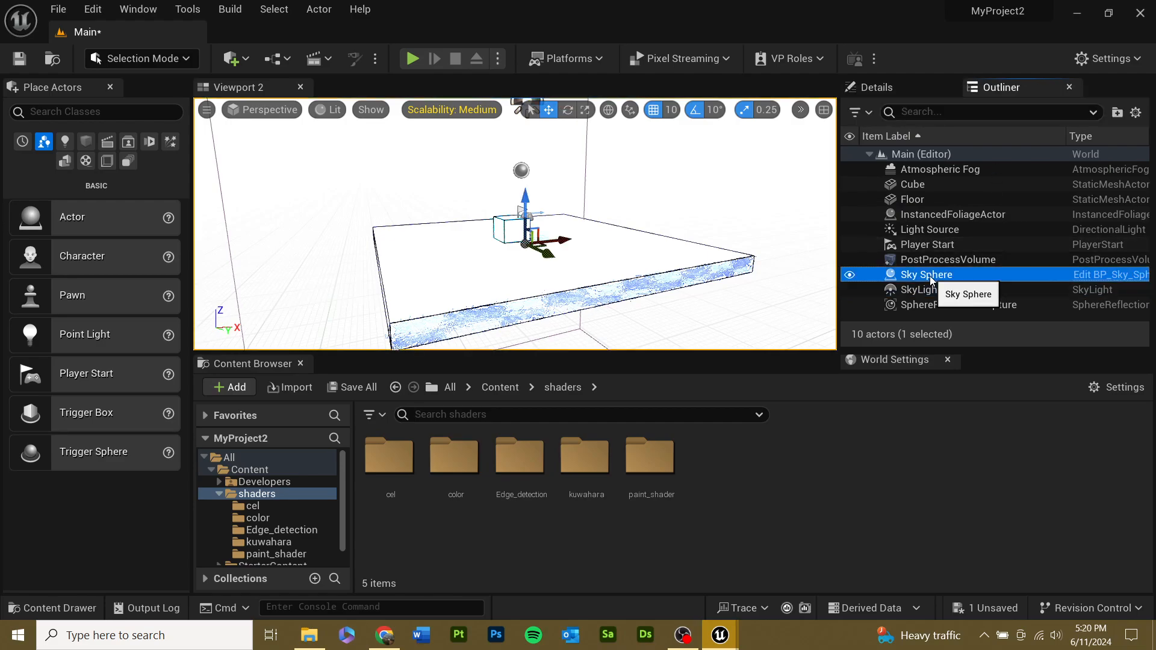
{"action": "key", "text": "Delete"}
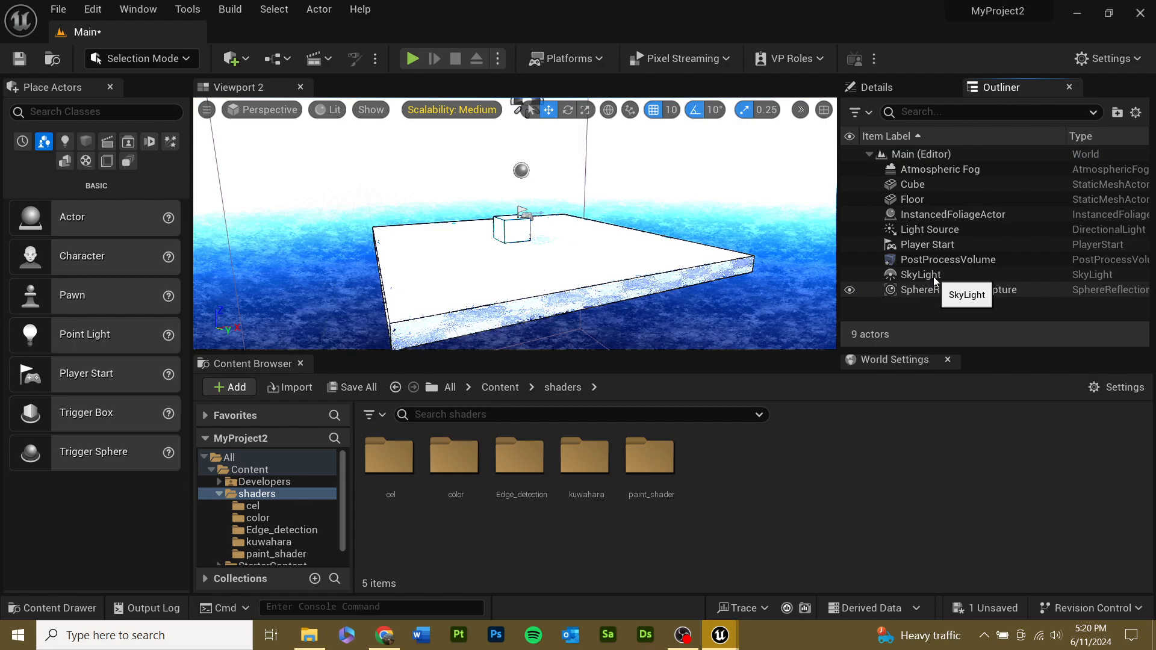
{"action": "left_click", "coordinate": [933, 275]}
{"action": "key", "text": "Delete"}
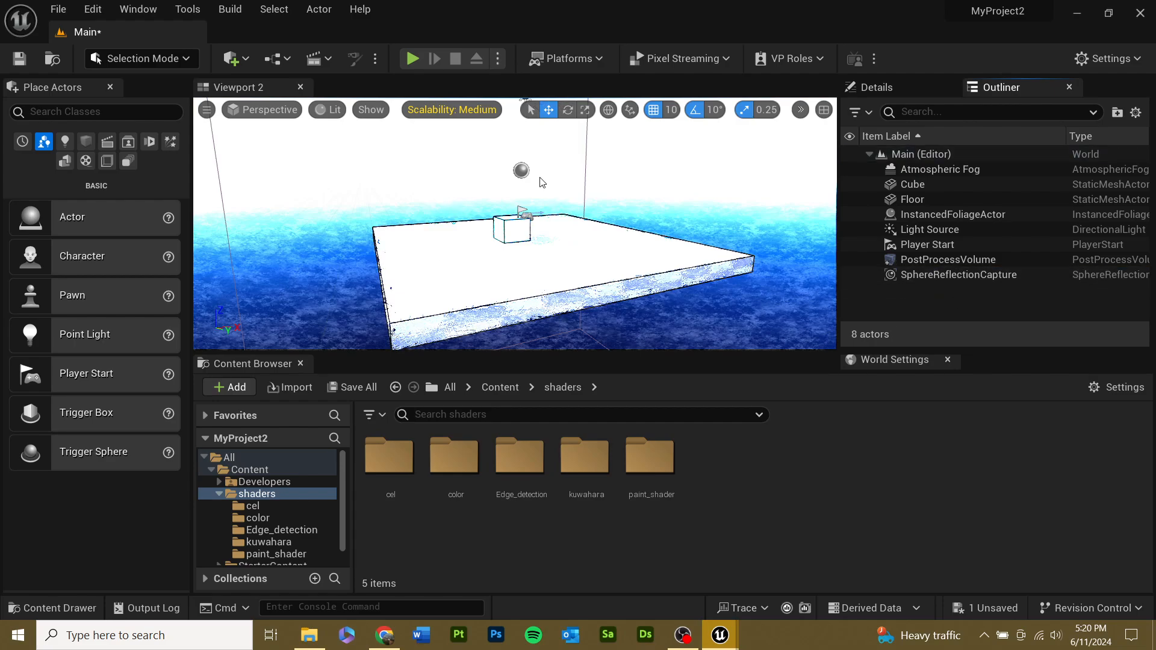
- Delete the SphereReflectionCapture and InstancedFoliageActor from the level
{"action": "left_click", "coordinate": [521, 171]}
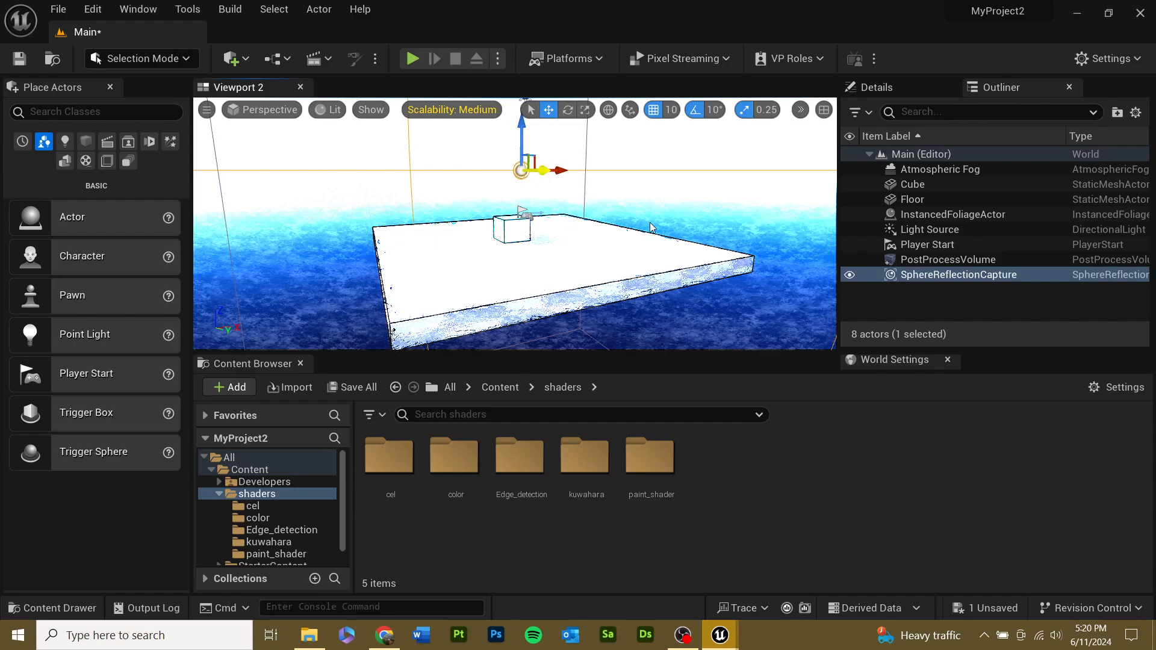
{"action": "key", "text": "Delete"}
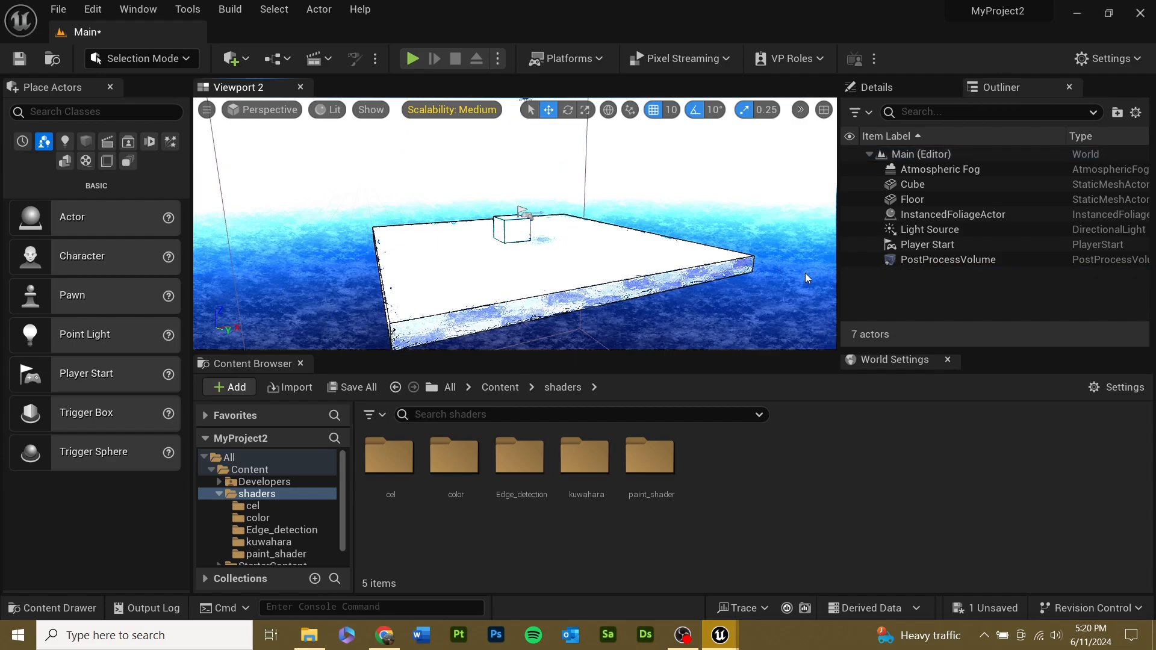
{"action": "left_click", "coordinate": [958, 216]}
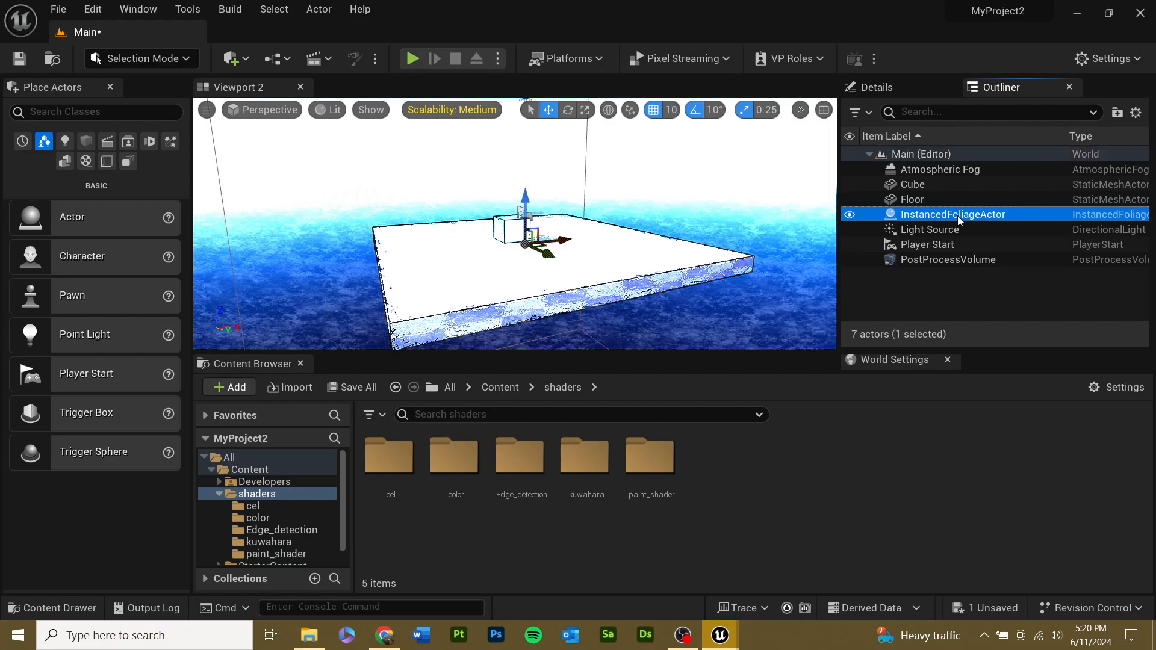
{"action": "key", "text": "Delete"}
- Lower the Light Source's Intensity to about 0.48 lux and check the effect on the floor and cube
{"action": "left_click", "coordinate": [932, 215]}
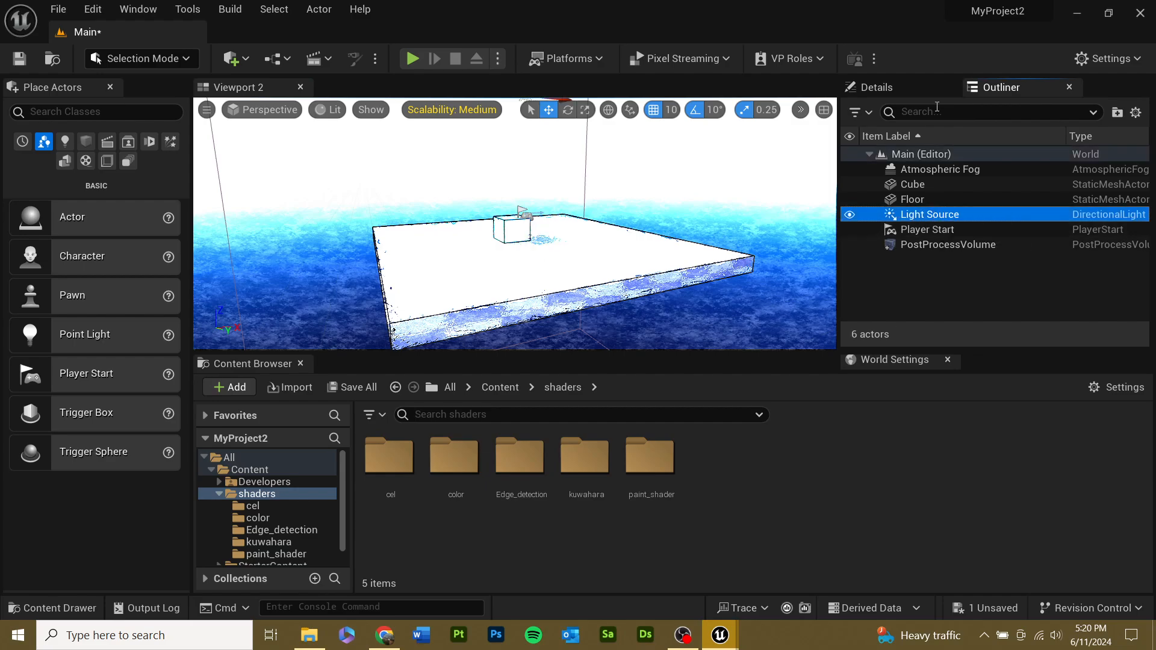
{"action": "left_click", "coordinate": [913, 88]}
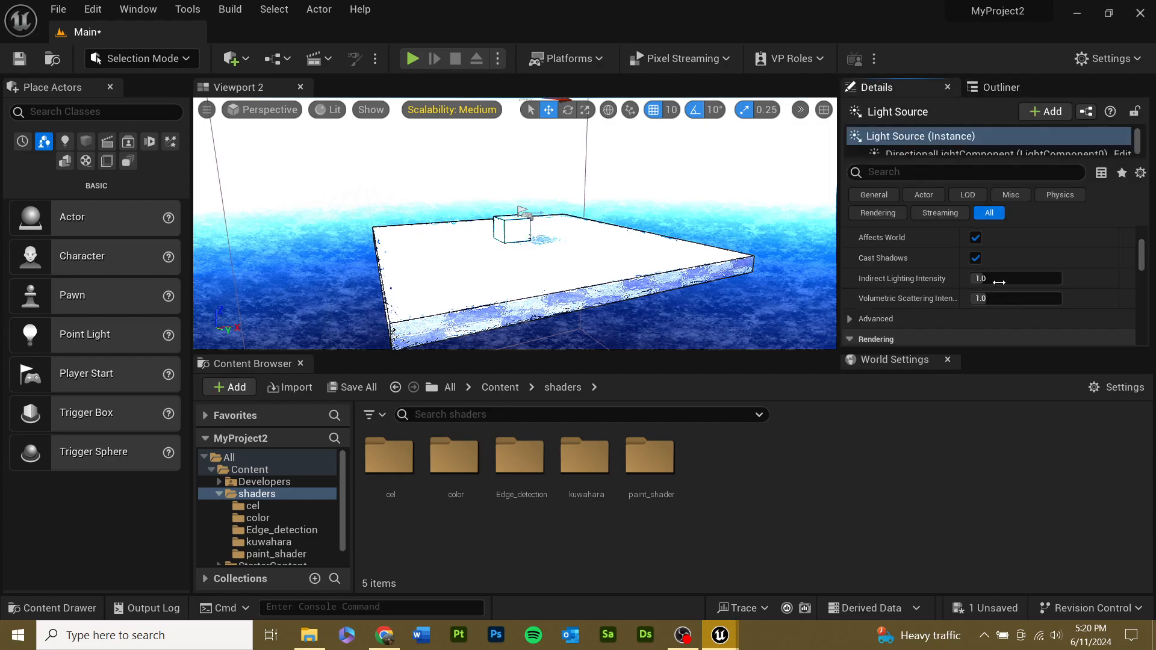
{"action": "scroll", "coordinate": [1003, 298], "scroll_direction": "up", "scroll_amount": 5}
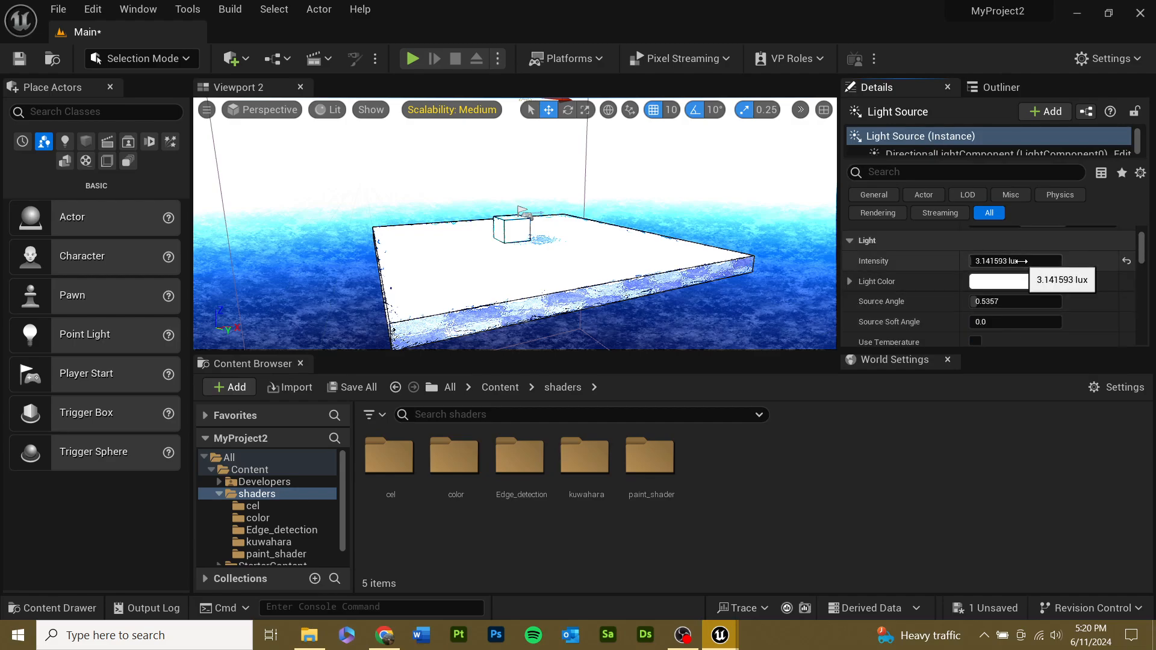
{"action": "mouse_move", "coordinate": [1015, 261]}
{"action": "left_mouse_down"}
{"action": "mouse_move", "coordinate": [978, 261]}
{"action": "mouse_move", "coordinate": [1004, 261]}
{"action": "left_mouse_up"}
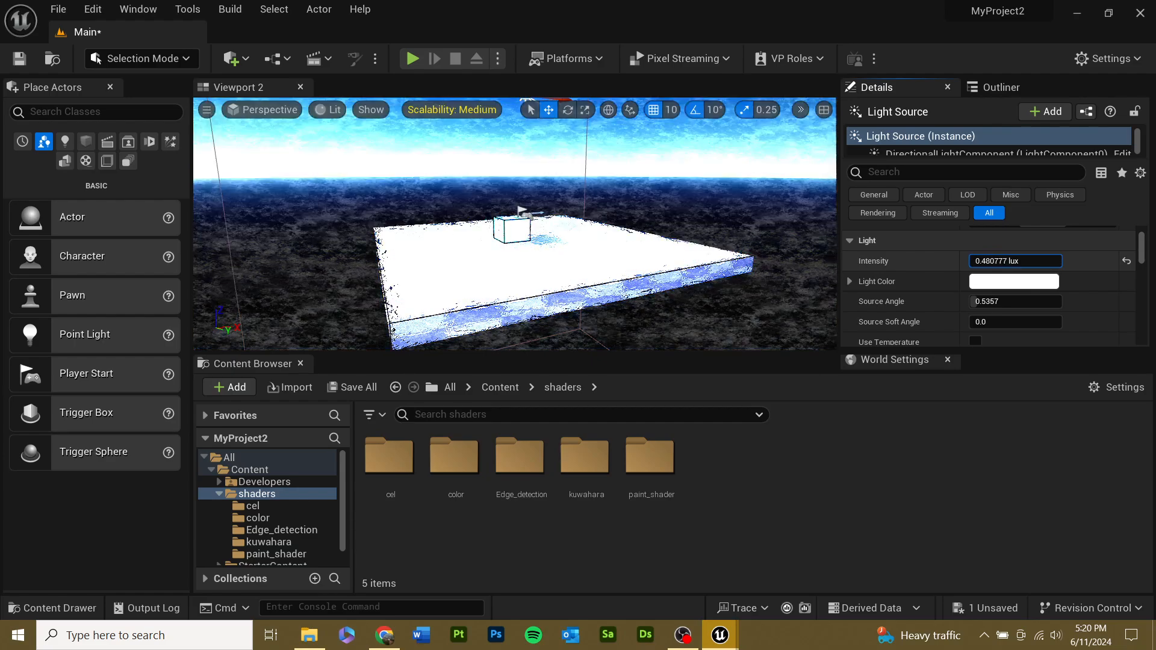
{"action": "left_click", "coordinate": [850, 282]}
{"action": "left_click", "coordinate": [850, 281]}
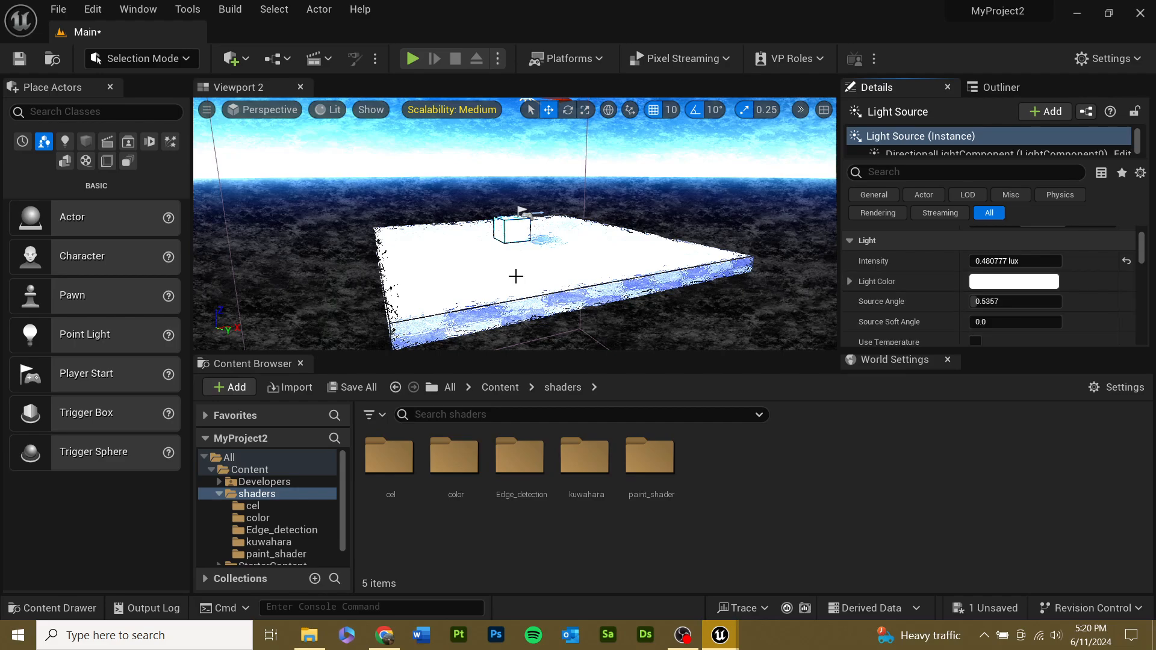
{"action": "scroll", "coordinate": [516, 277], "scroll_direction": "up", "scroll_amount": 3}
{"action": "scroll", "coordinate": [516, 276], "scroll_direction": "up", "scroll_amount": 2}
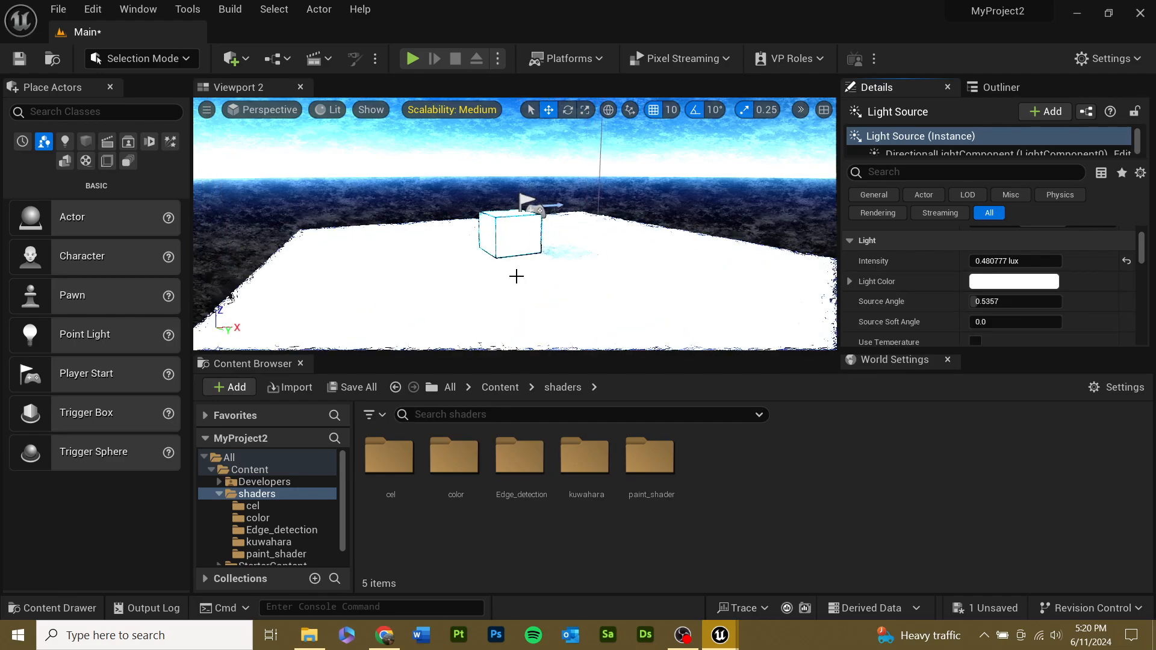
{"action": "scroll", "coordinate": [518, 276], "scroll_direction": "down", "scroll_amount": 2}
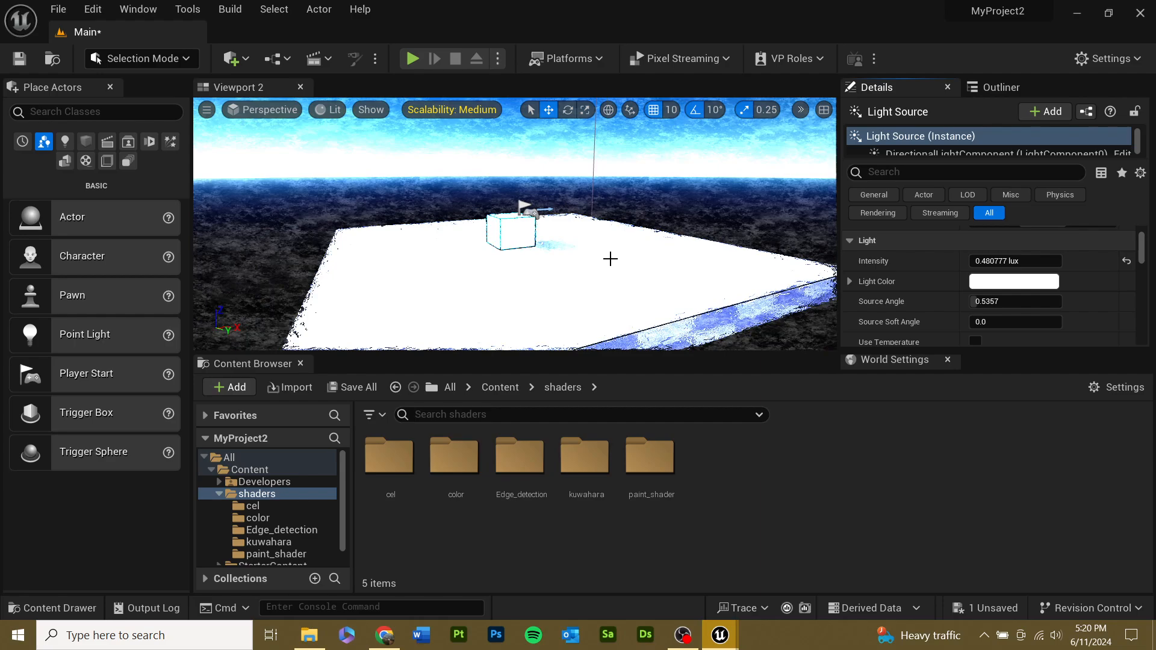
- Delete the Light Source and Atmospheric Fog actors from the level
{"action": "left_click", "coordinate": [994, 90]}
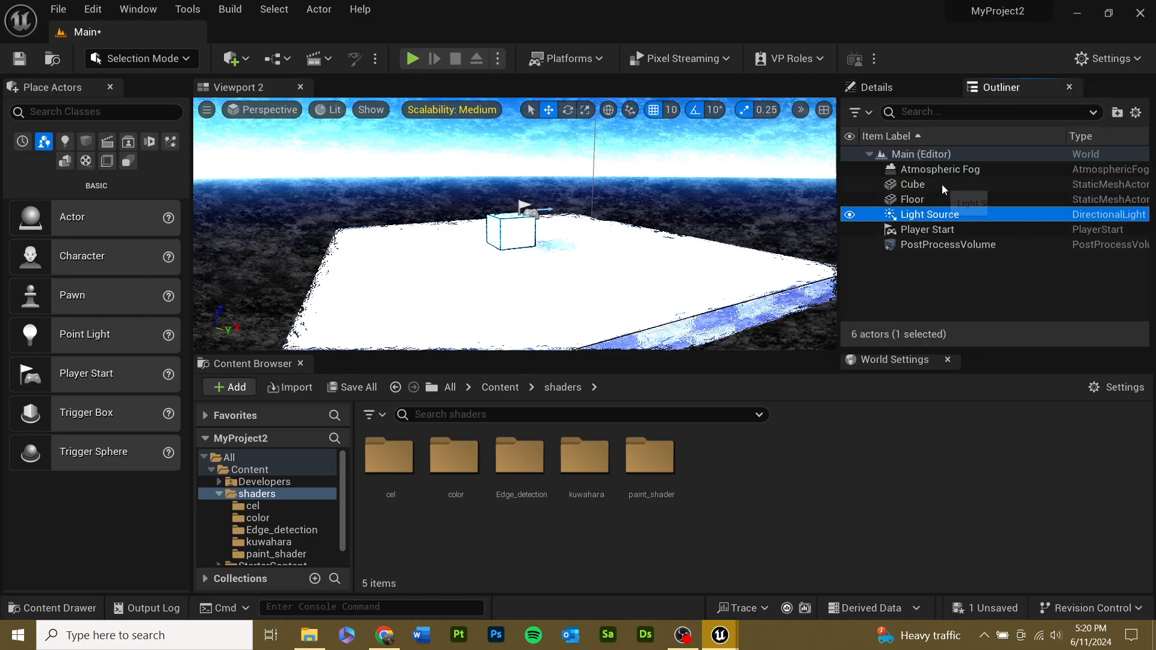
{"action": "key", "text": "Delete"}
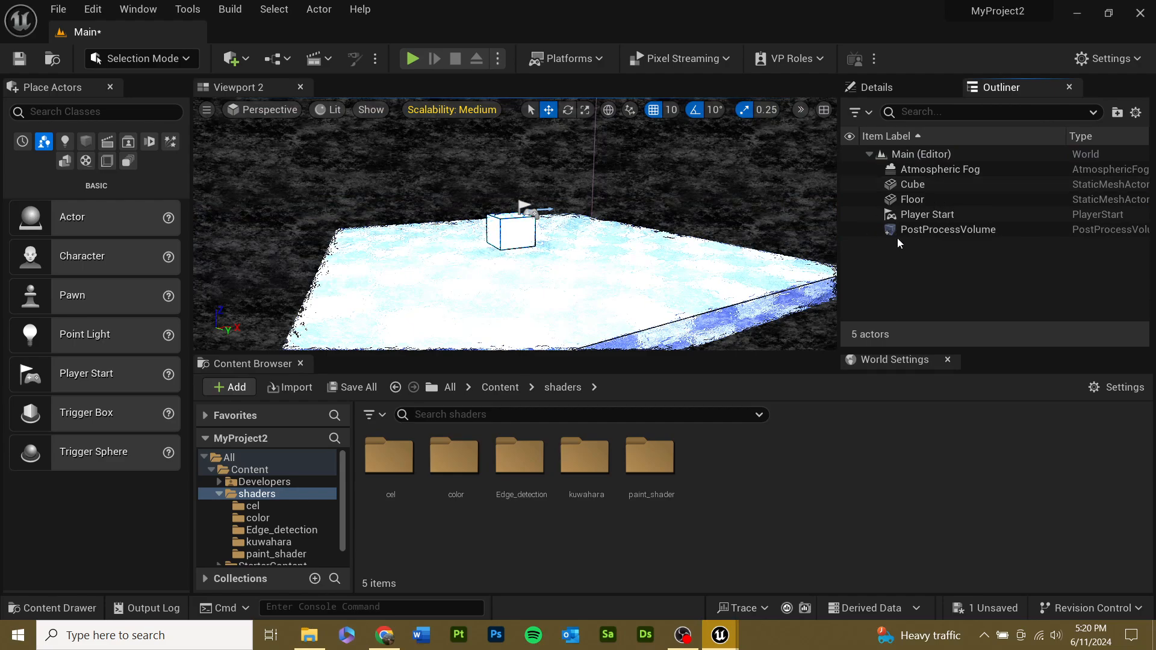
{"action": "left_click", "coordinate": [907, 90]}
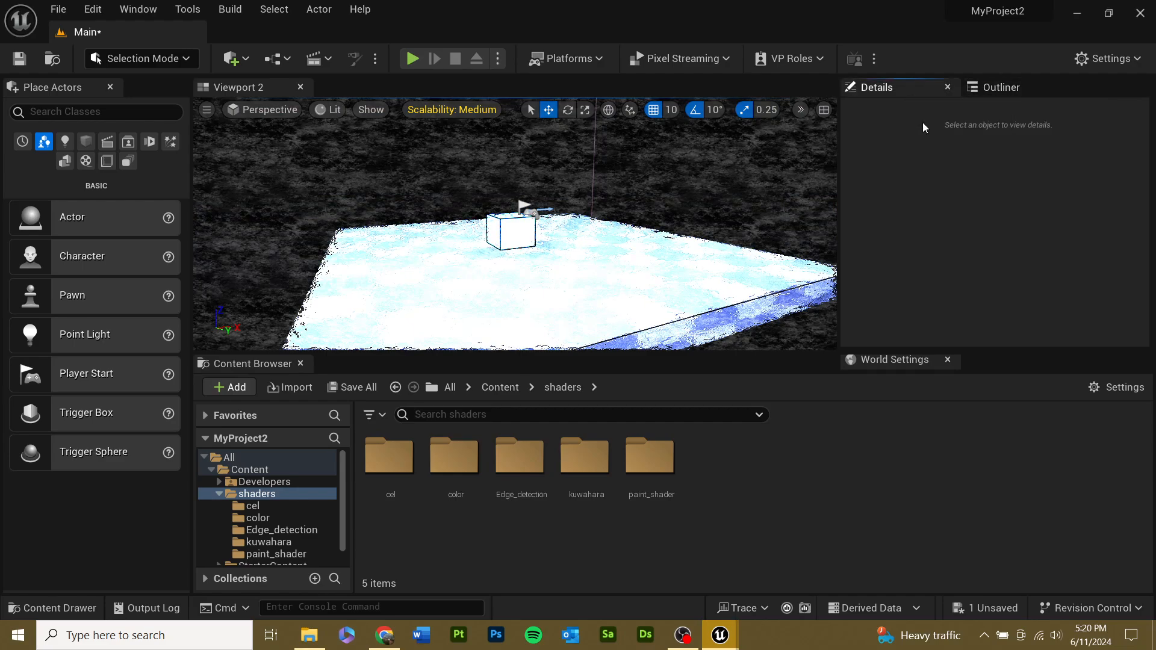
{"action": "left_click", "coordinate": [989, 90]}
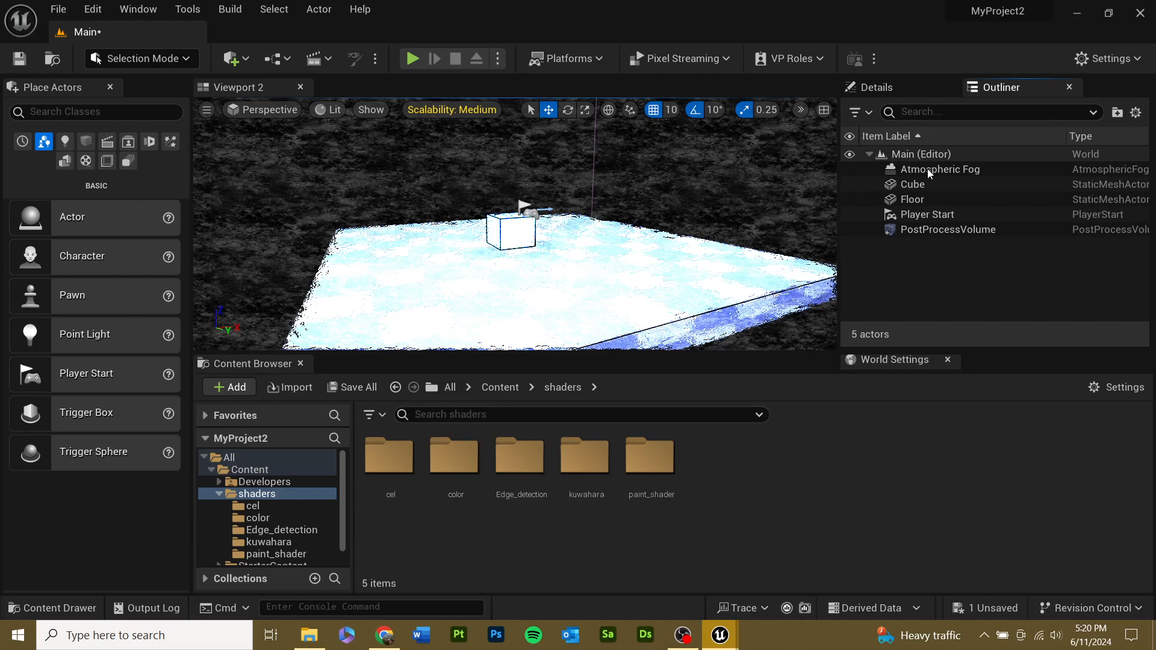
{"action": "left_click", "coordinate": [928, 168]}
{"action": "key", "text": "Delete"}
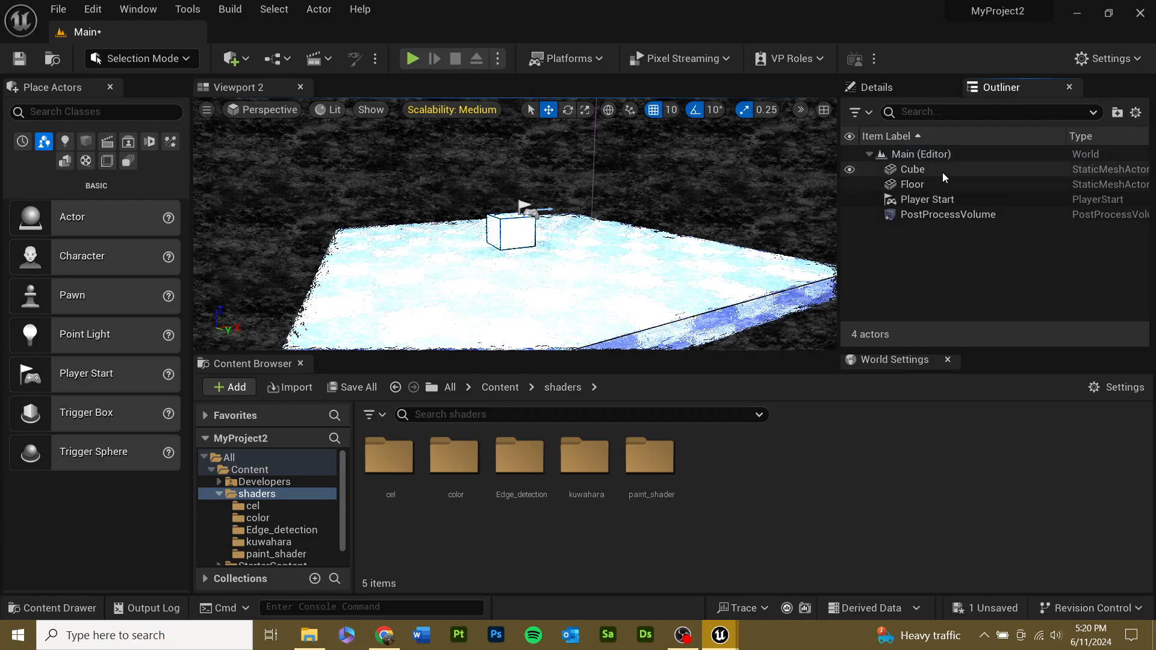
- Expand the PostProcessVolume's Post Process Materials array and test the paint_Inst and toon_Inst weights, leaving both at 1.0
{"action": "left_click", "coordinate": [907, 89]}
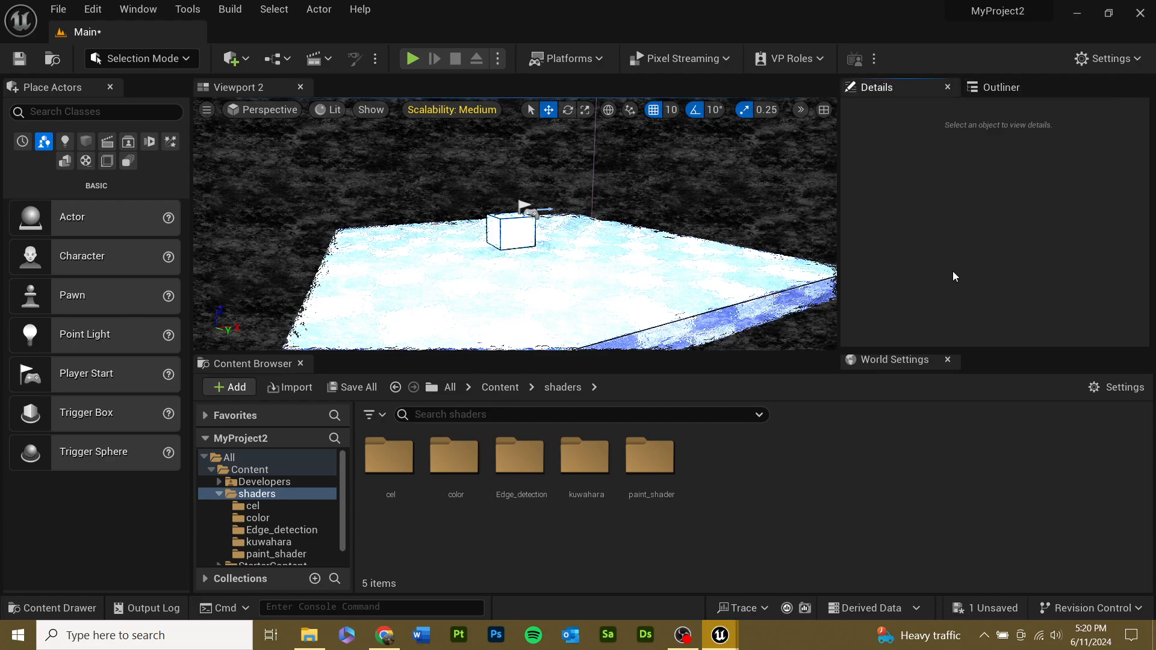
{"action": "left_click", "coordinate": [980, 89]}
{"action": "left_click", "coordinate": [924, 215]}
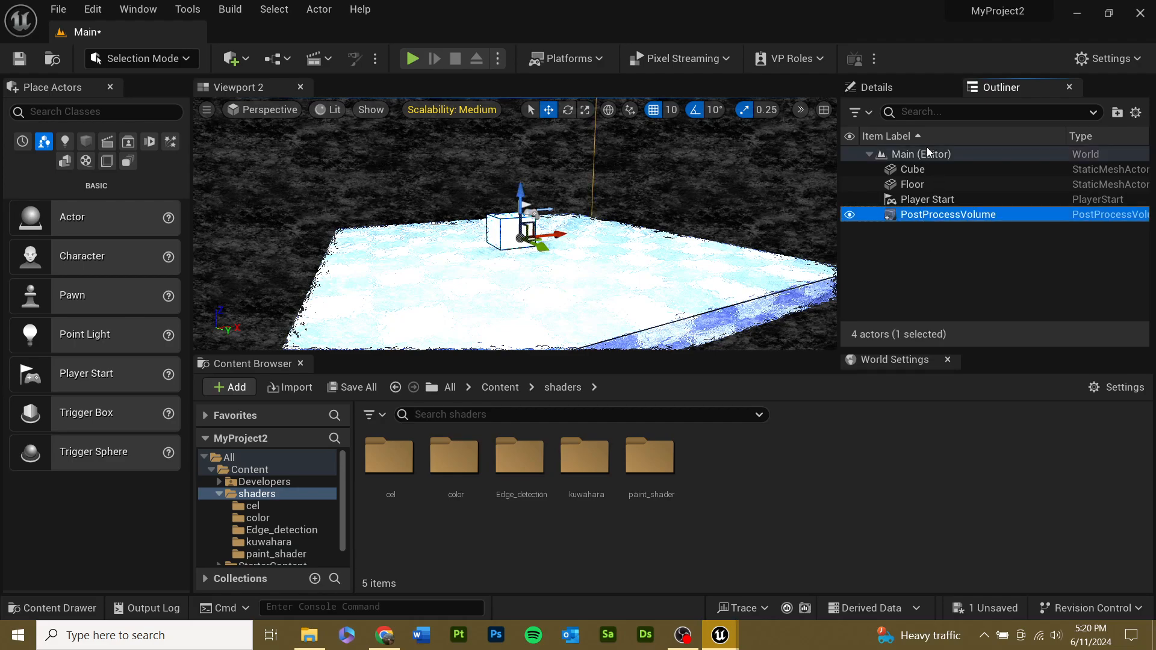
{"action": "left_click", "coordinate": [895, 86]}
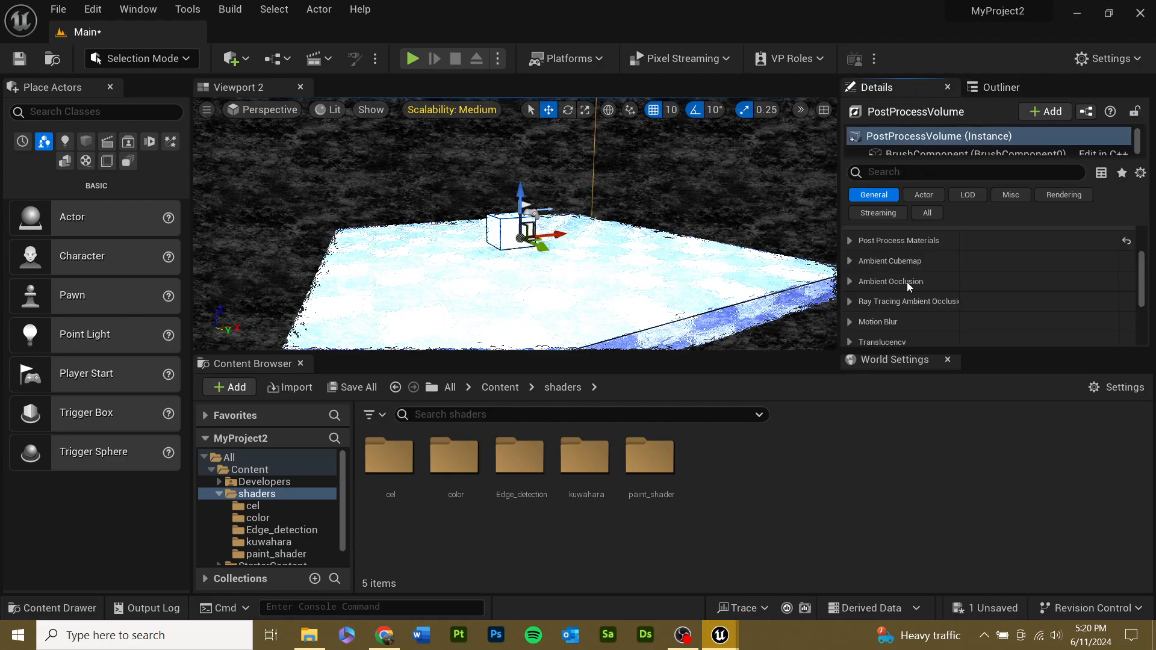
{"action": "scroll", "coordinate": [906, 280], "scroll_direction": "up", "scroll_amount": 1}
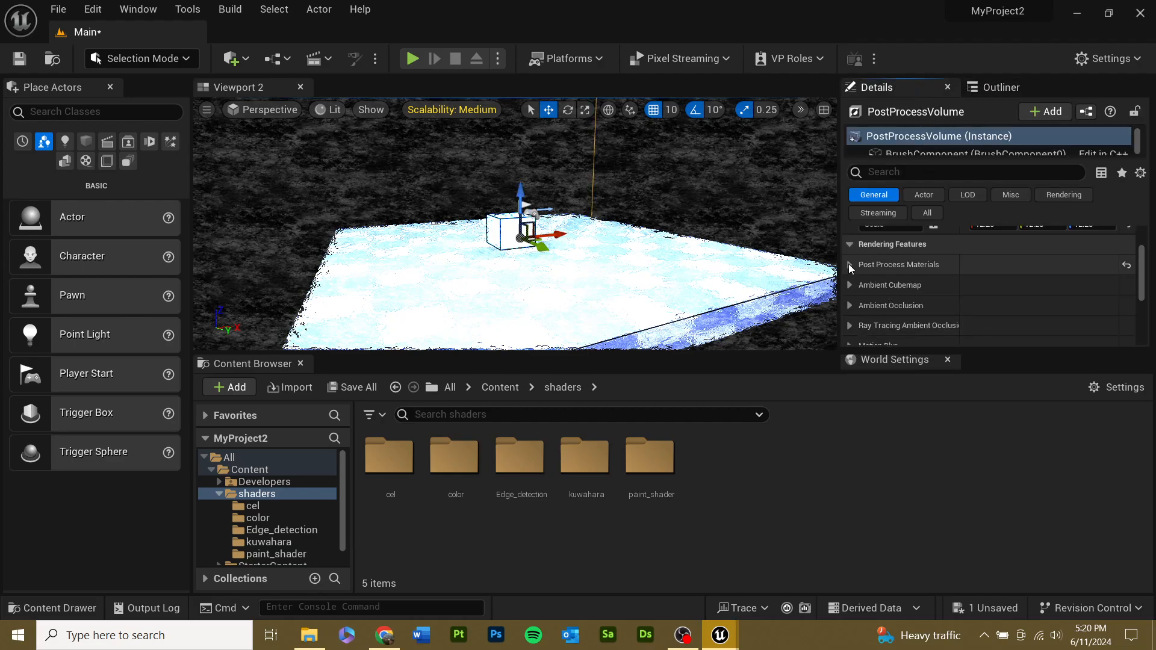
{"action": "left_click", "coordinate": [850, 265]}
{"action": "left_click", "coordinate": [861, 286]}
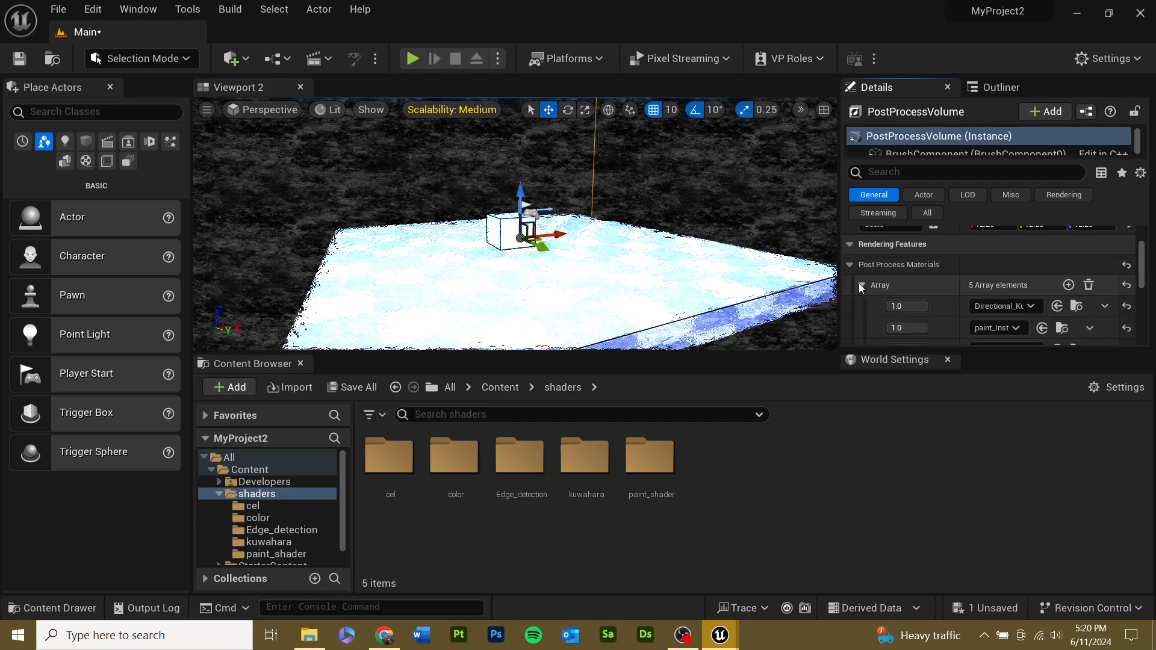
{"action": "mouse_move", "coordinate": [907, 328]}
{"action": "left_mouse_down"}
{"action": "mouse_move", "coordinate": [865, 328]}
{"action": "mouse_move", "coordinate": [928, 328]}
{"action": "left_mouse_up"}
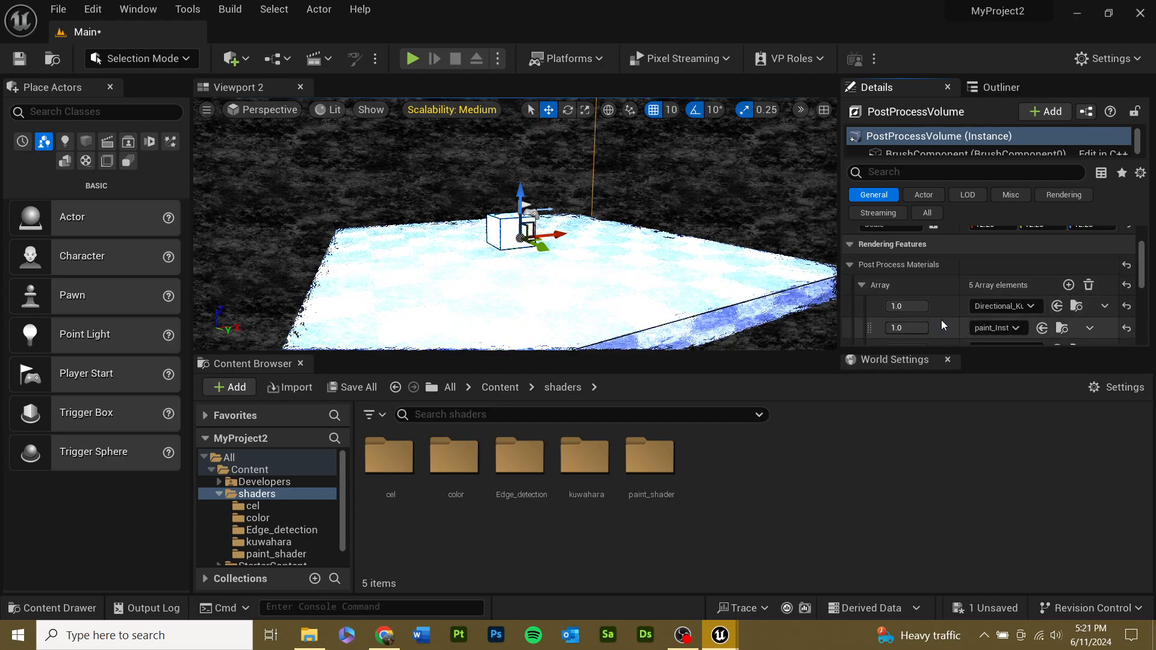
{"action": "scroll", "coordinate": [944, 319], "scroll_direction": "down", "scroll_amount": 4}
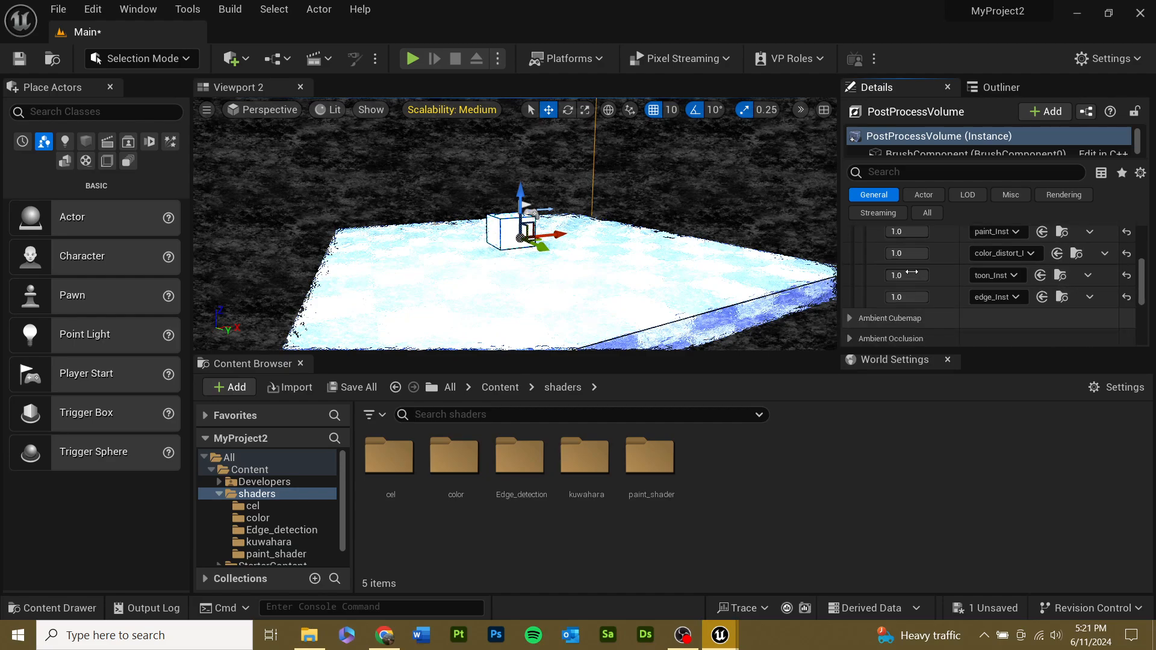
{"action": "mouse_move", "coordinate": [907, 275]}
{"action": "left_mouse_down"}
{"action": "mouse_move", "coordinate": [865, 275]}
{"action": "mouse_move", "coordinate": [928, 275]}
{"action": "mouse_move", "coordinate": [879, 275]}
{"action": "mouse_move", "coordinate": [912, 275]}
{"action": "left_mouse_up"}
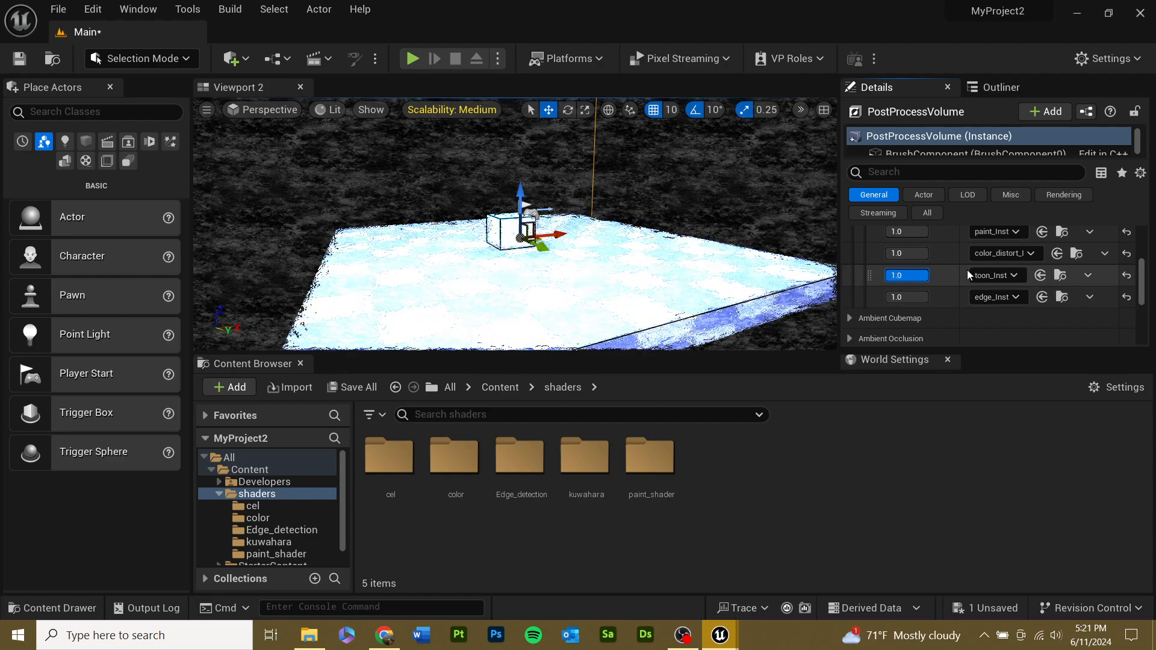
- Replace toon_Inst with cel_Inst in the PostProcessVolume's materials array and view the cube and floor from another angle
{"action": "left_click", "coordinate": [992, 275]}
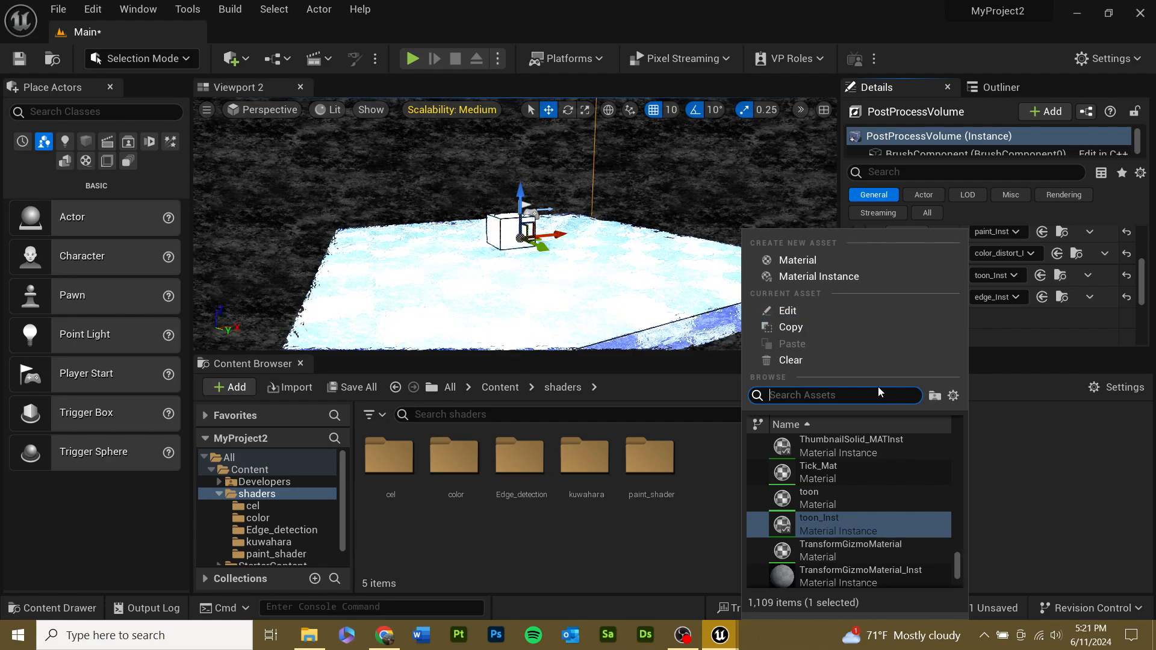
{"action": "type", "text": "cel"}
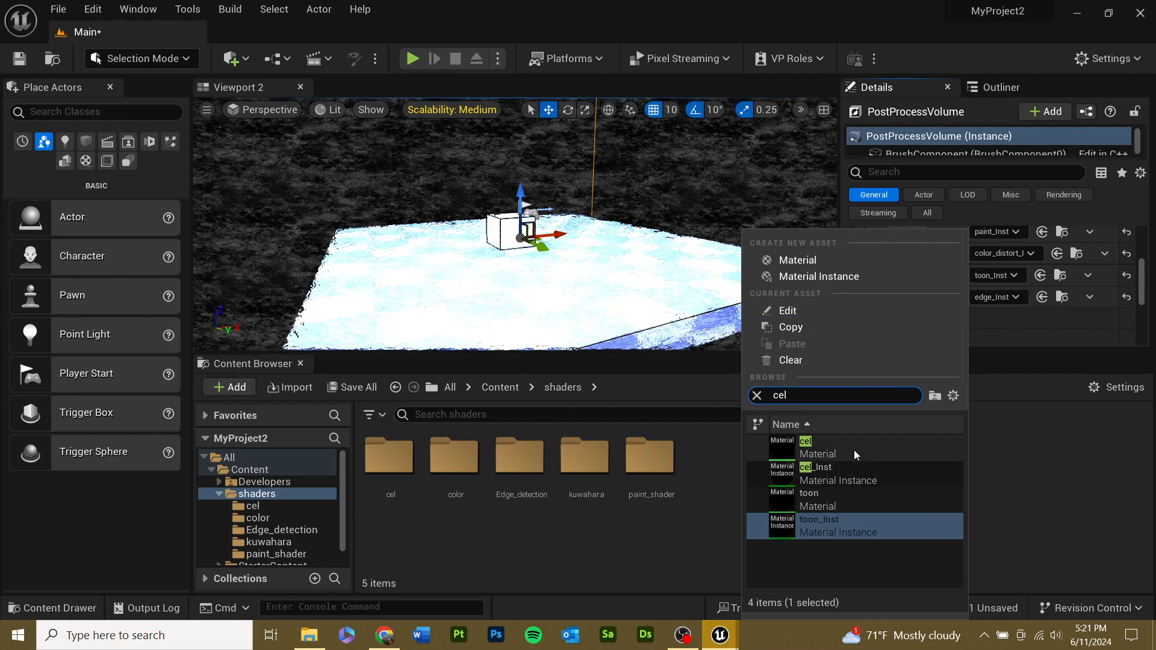
{"action": "left_click", "coordinate": [847, 468]}
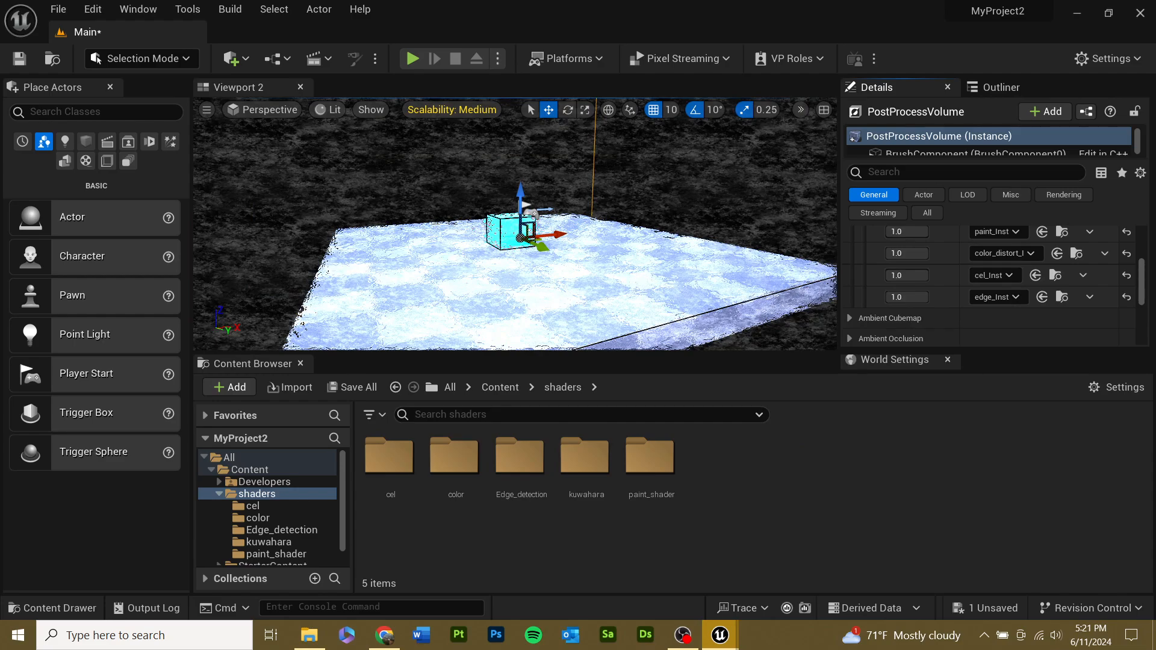
{"action": "right_click_drag", "start_coordinate": [470, 231], "coordinate": [429, 236]}
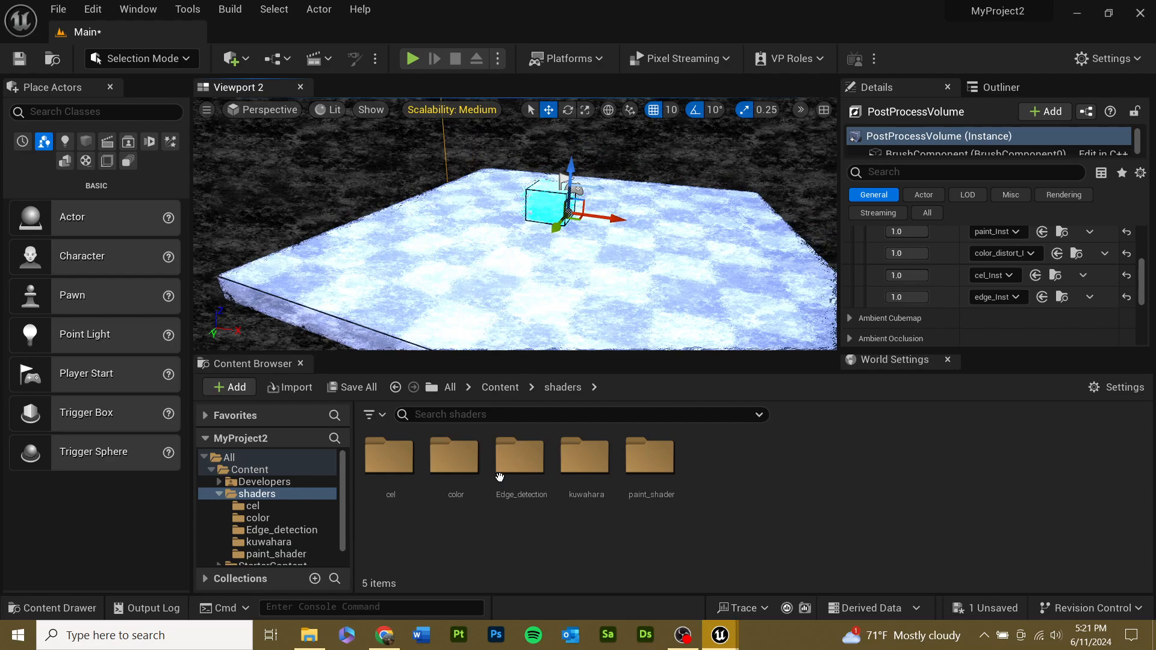
- Set edge_Inst's thickness parameter to about 2.78, save the material instance, and return to the level and the shaders folder
{"action": "double_click", "coordinate": [517, 470]}
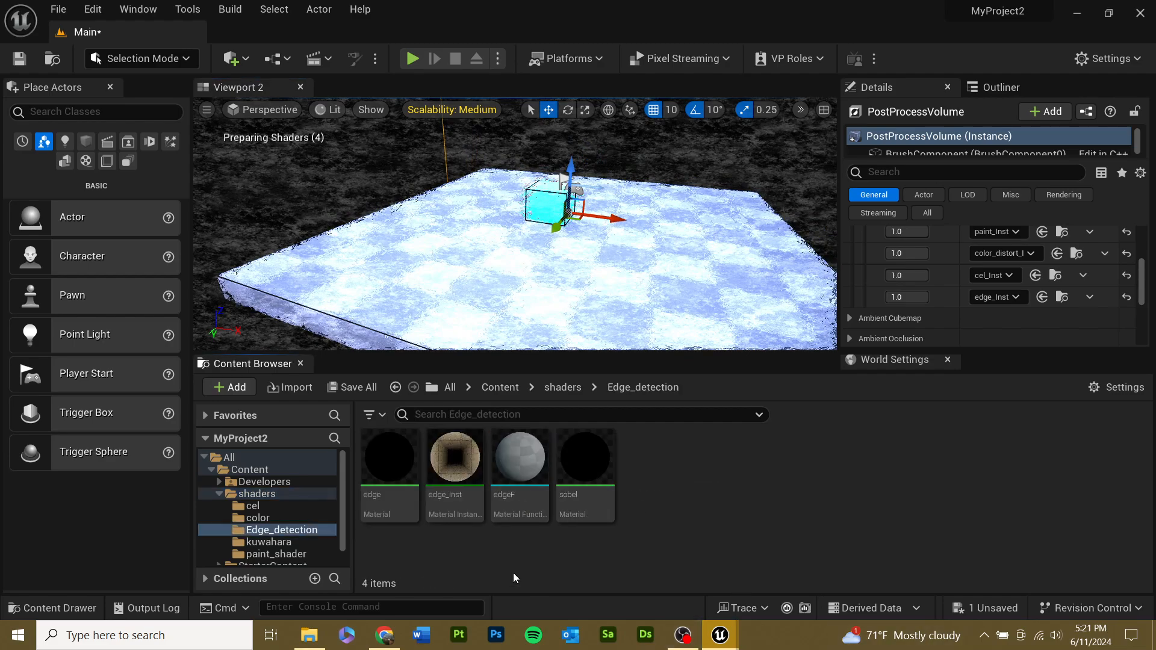
{"action": "double_click", "coordinate": [463, 461]}
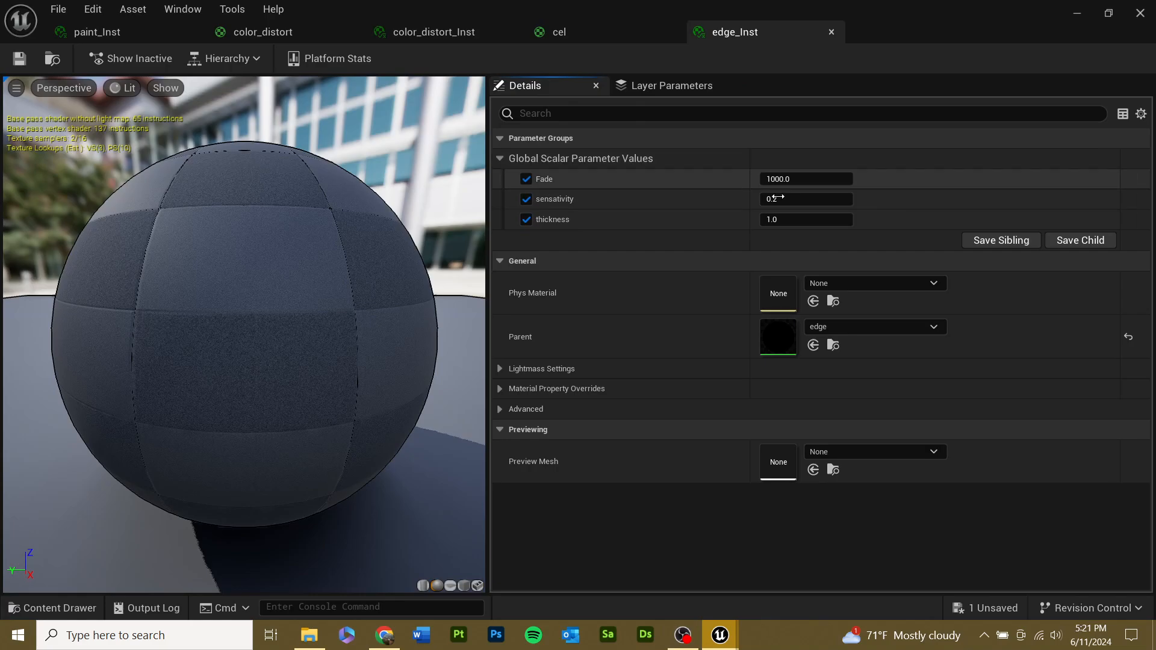
{"action": "left_click_drag", "start_coordinate": [801, 216], "coordinate": [843, 216]}
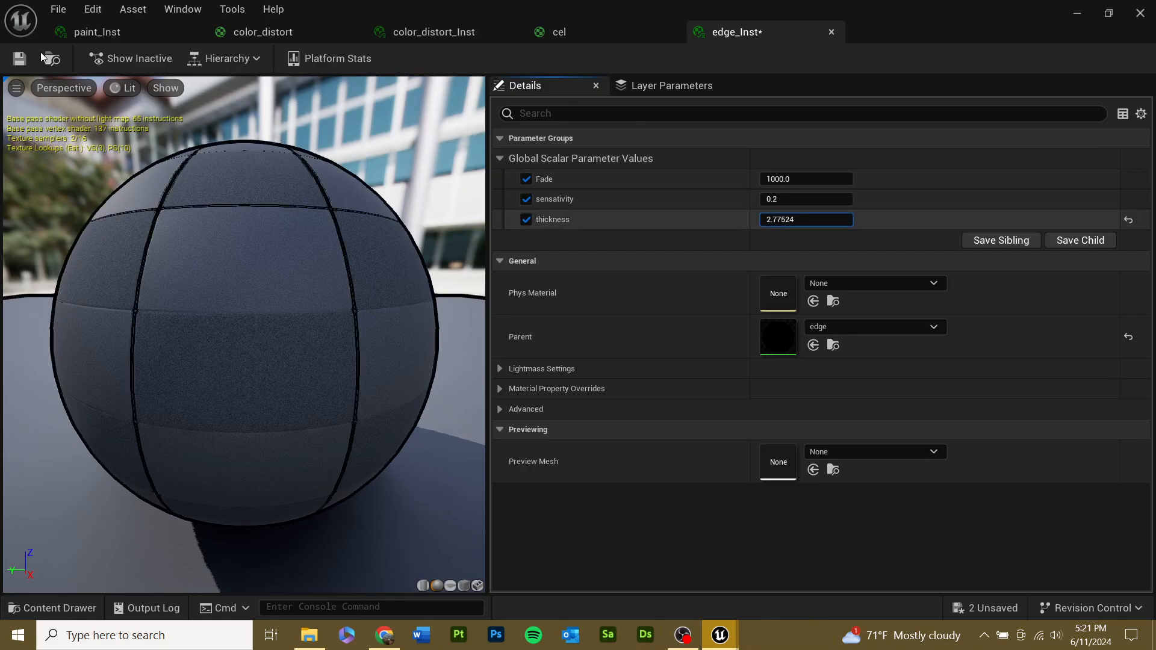
{"action": "left_click", "coordinate": [19, 58]}
{"action": "left_click", "coordinate": [1077, 12]}
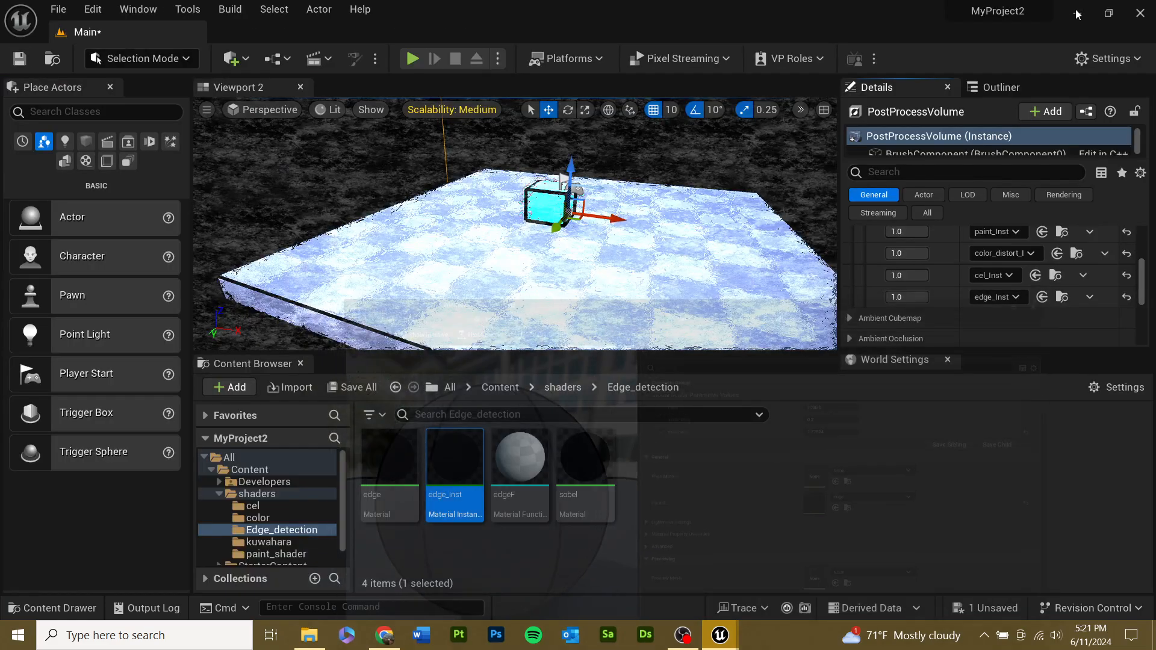
{"action": "left_click", "coordinate": [573, 388]}
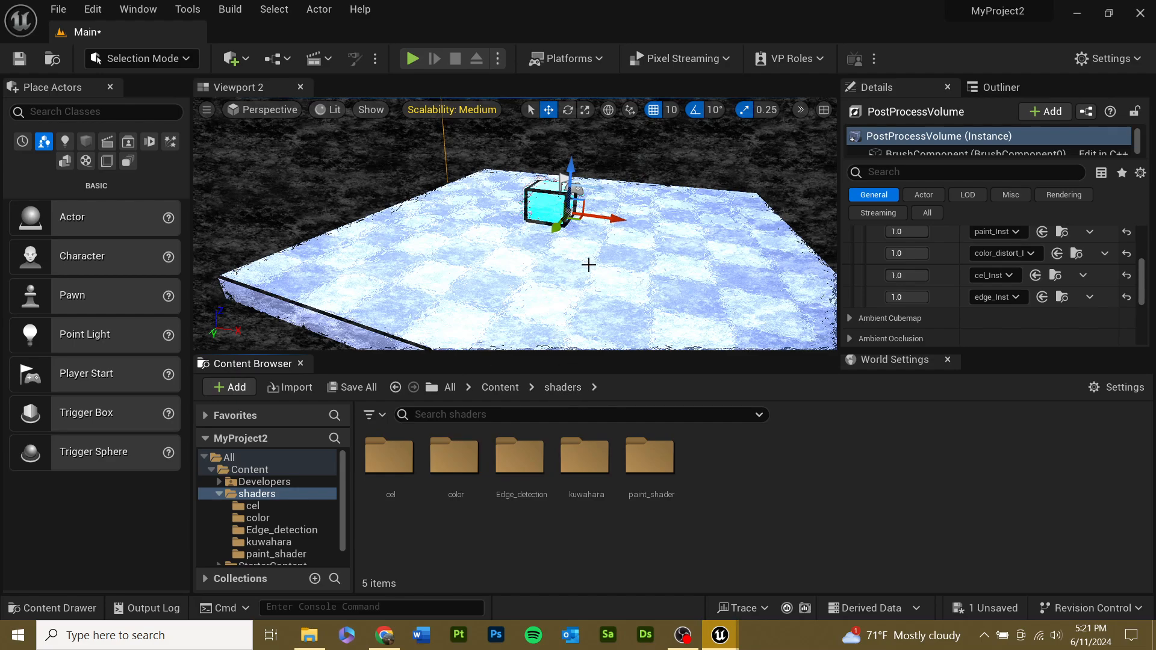
- Test paint_Inst's weight at 0.0 and restore it to 1.0, and set cel_Inst's weight to 0.0
{"action": "right_click_drag", "start_coordinate": [589, 265], "coordinate": [596, 258]}
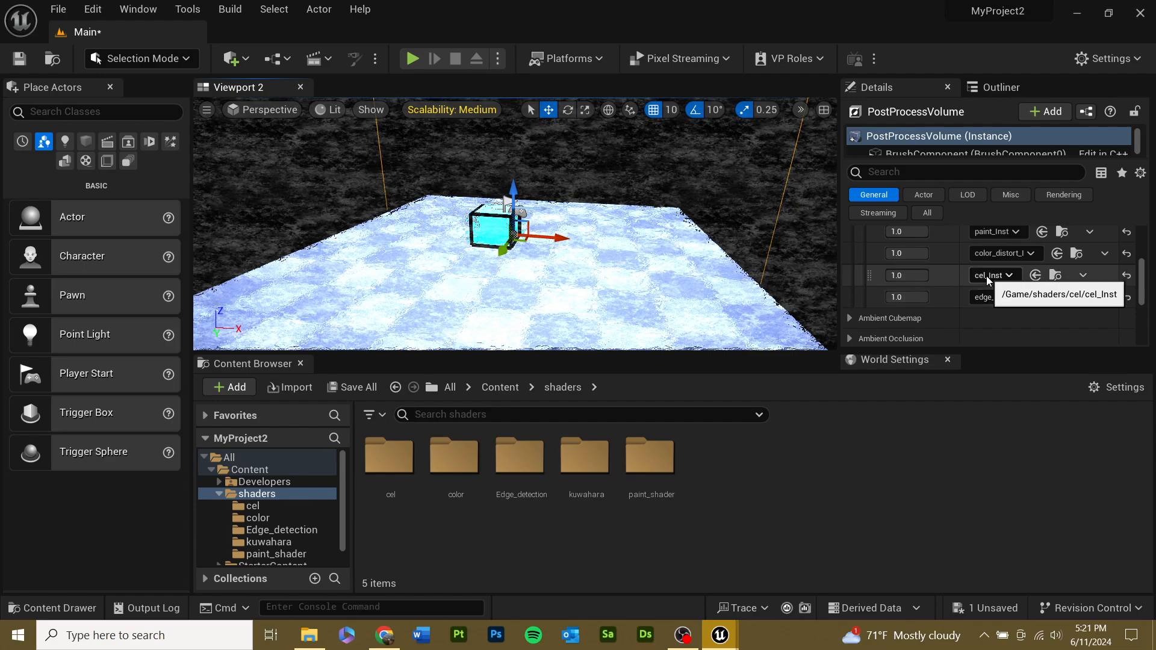
{"action": "scroll", "coordinate": [990, 277], "scroll_direction": "up", "scroll_amount": 2}
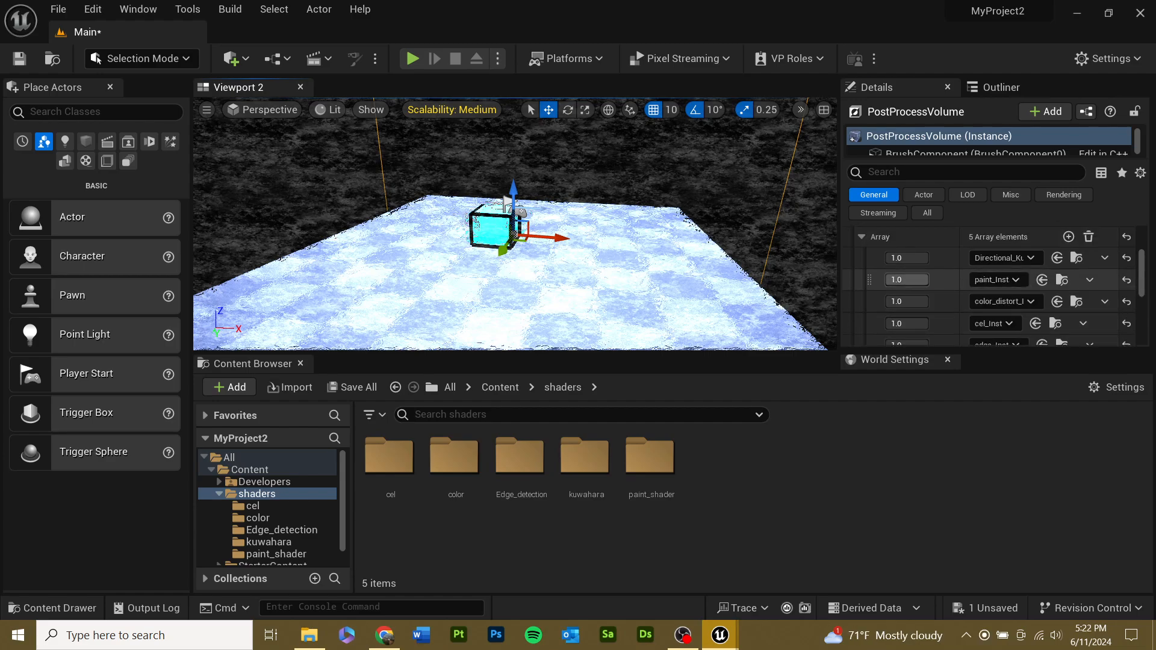
{"action": "left_click_drag", "start_coordinate": [917, 280], "coordinate": [887, 280]}
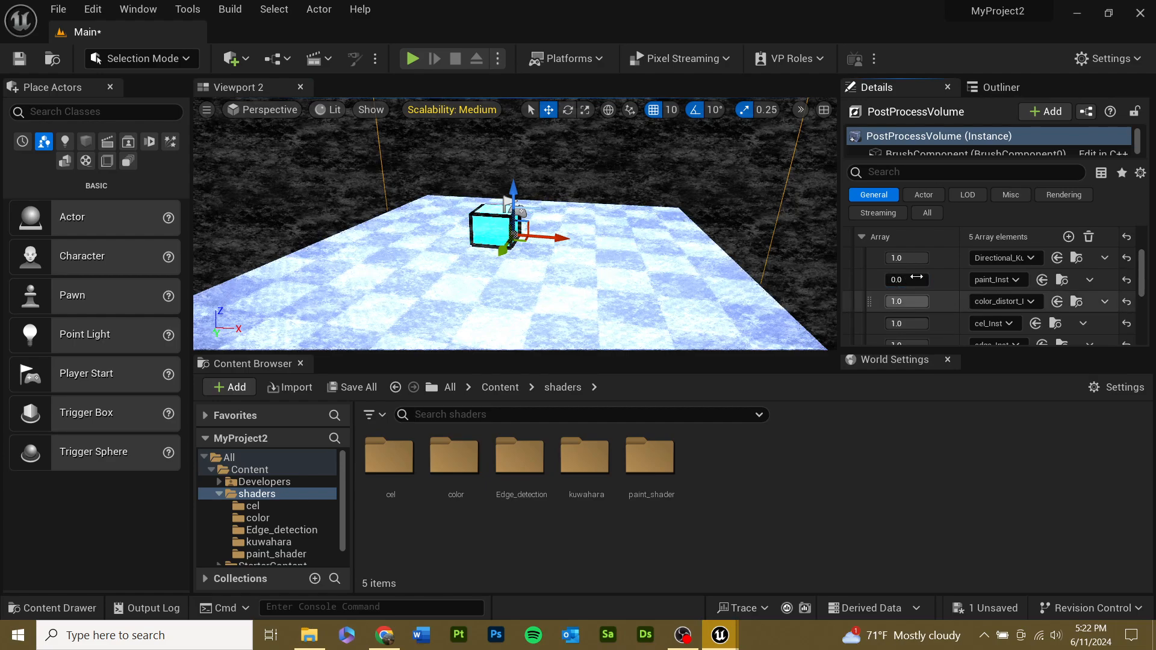
{"action": "left_click_drag", "start_coordinate": [915, 279], "coordinate": [929, 280]}
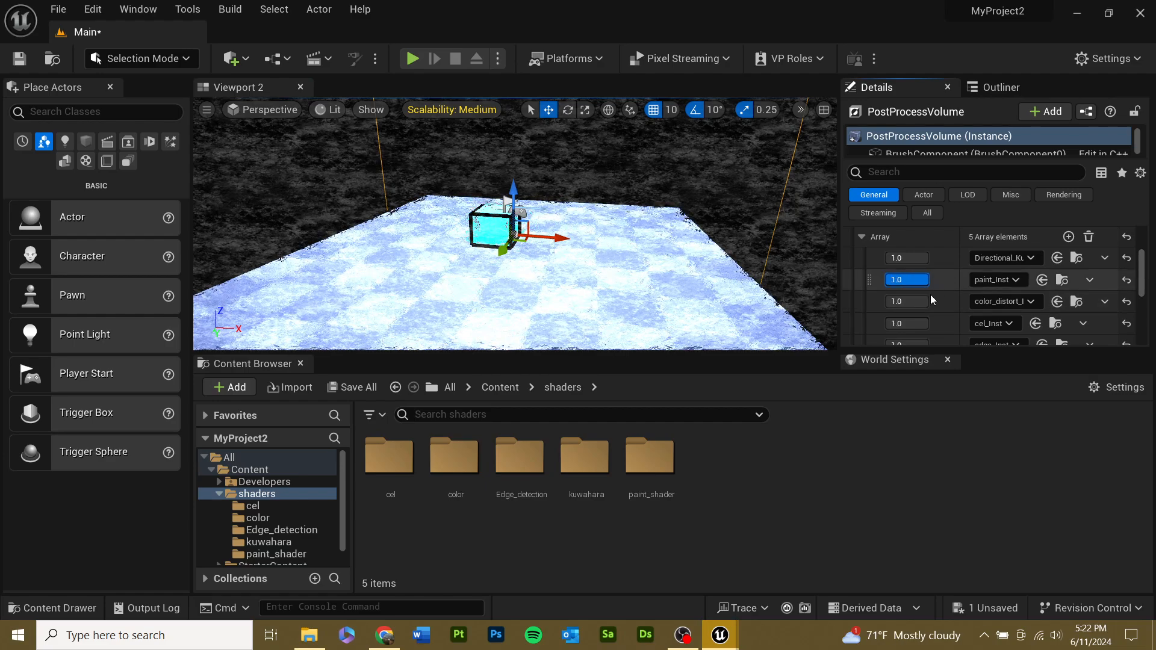
{"action": "scroll", "coordinate": [932, 313], "scroll_direction": "down", "scroll_amount": 1}
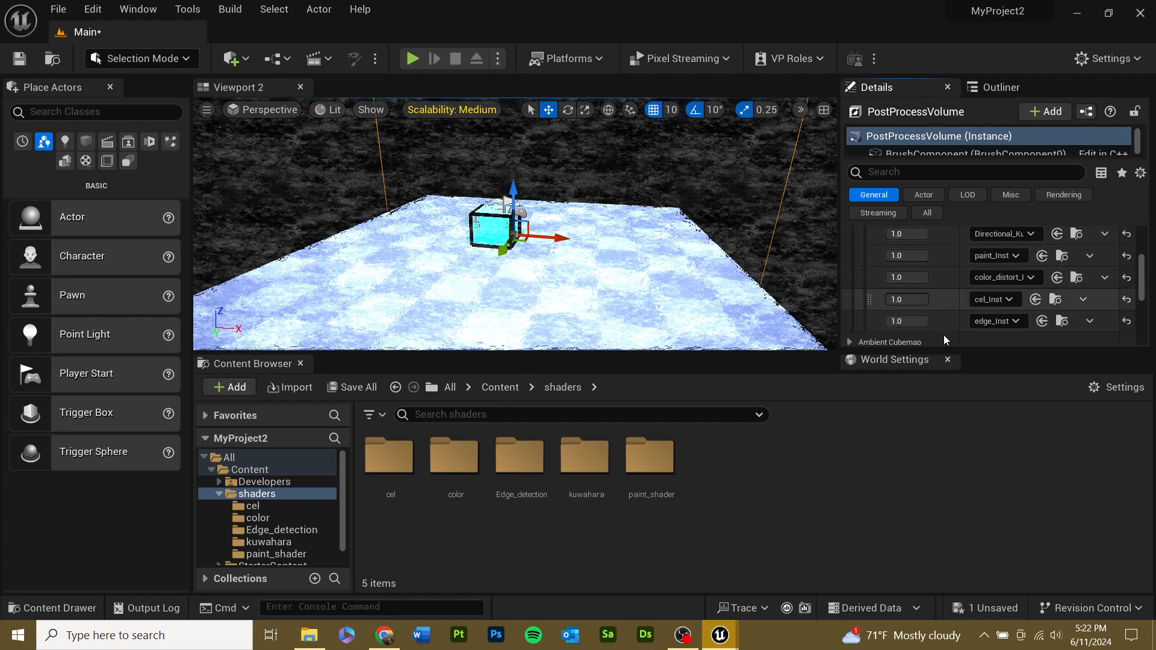
{"action": "left_click_drag", "start_coordinate": [917, 300], "coordinate": [929, 321]}
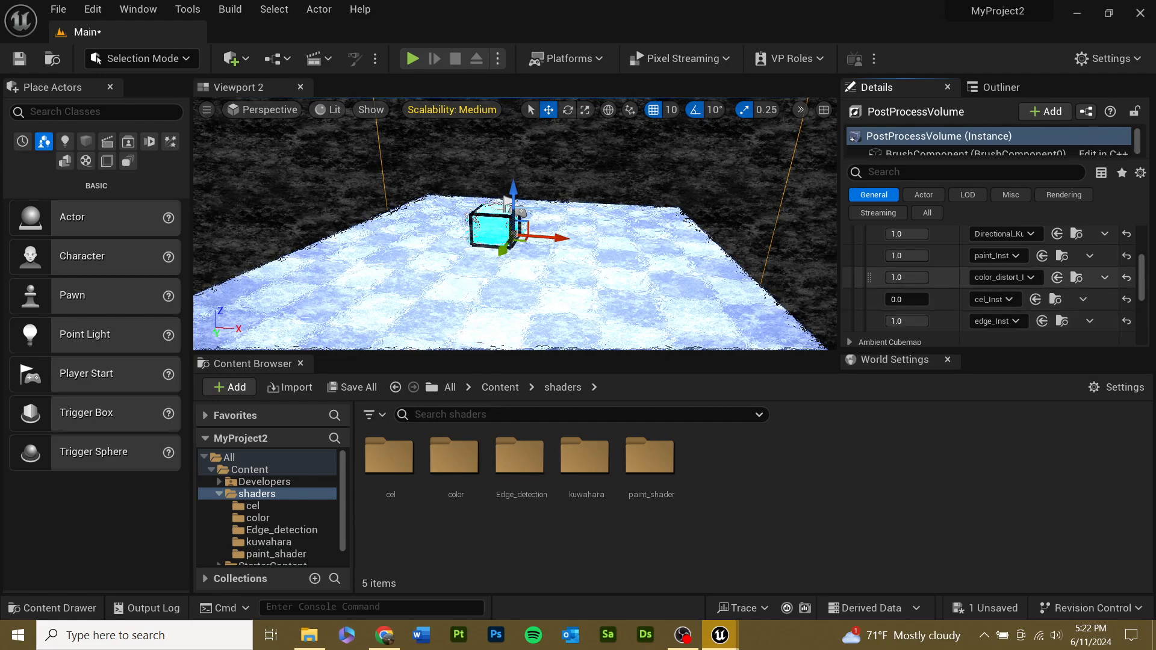
- Test color_distort_Inst's weight in the PostProcessVolume at a reduced value and restore it to 1.0
{"action": "mouse_move", "coordinate": [908, 278]}
{"action": "left_mouse_down"}
{"action": "mouse_move", "coordinate": [886, 278]}
{"action": "mouse_move", "coordinate": [929, 277]}
{"action": "mouse_move", "coordinate": [902, 278]}
{"action": "left_mouse_up"}
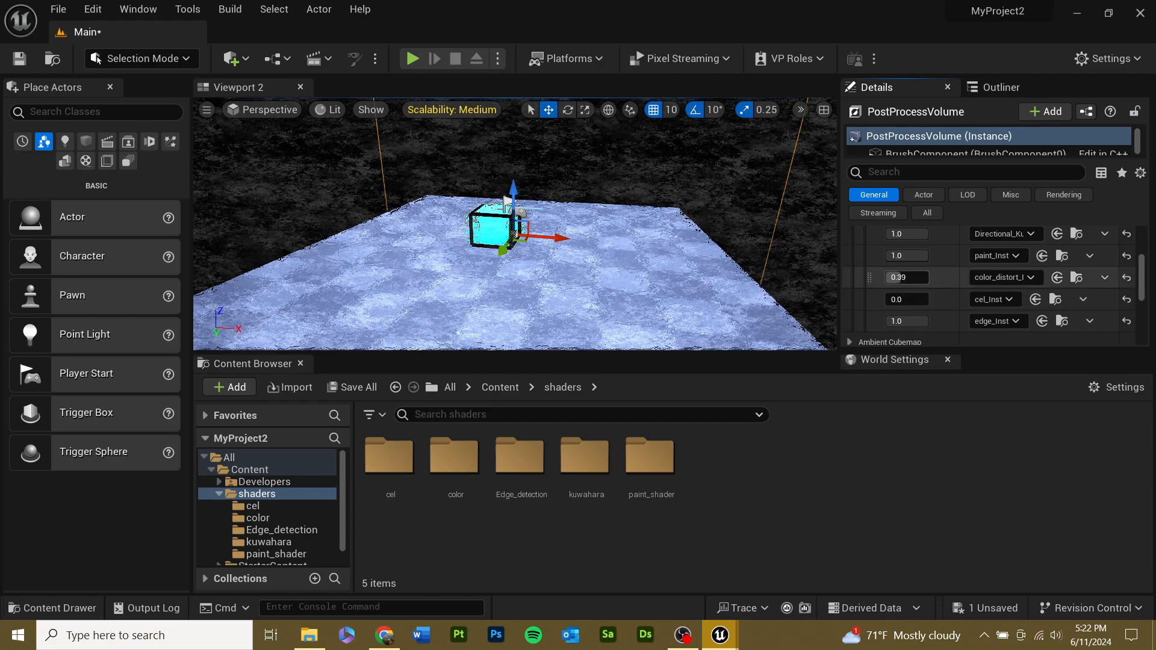
{"action": "left_click_drag", "start_coordinate": [900, 278], "coordinate": [928, 278]}
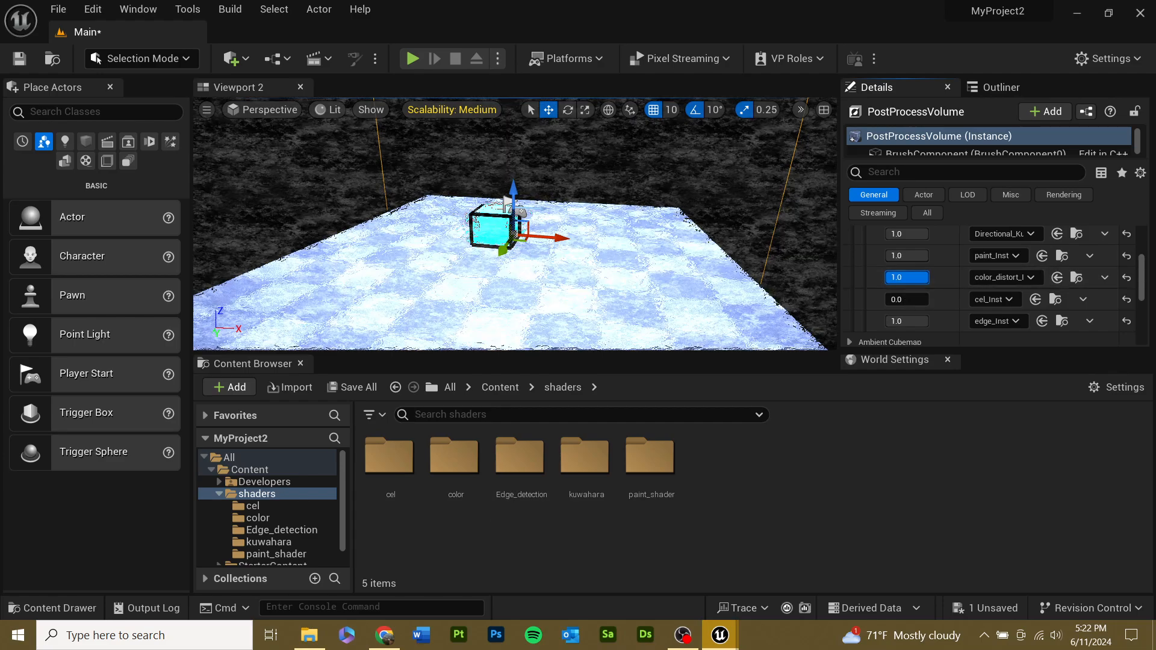
- Set color_distort_Inst's intensity to about 1.04 and save it, check the floor in the level, and reopen the instance
{"action": "double_click", "coordinate": [467, 469]}
{"action": "double_click", "coordinate": [464, 456]}
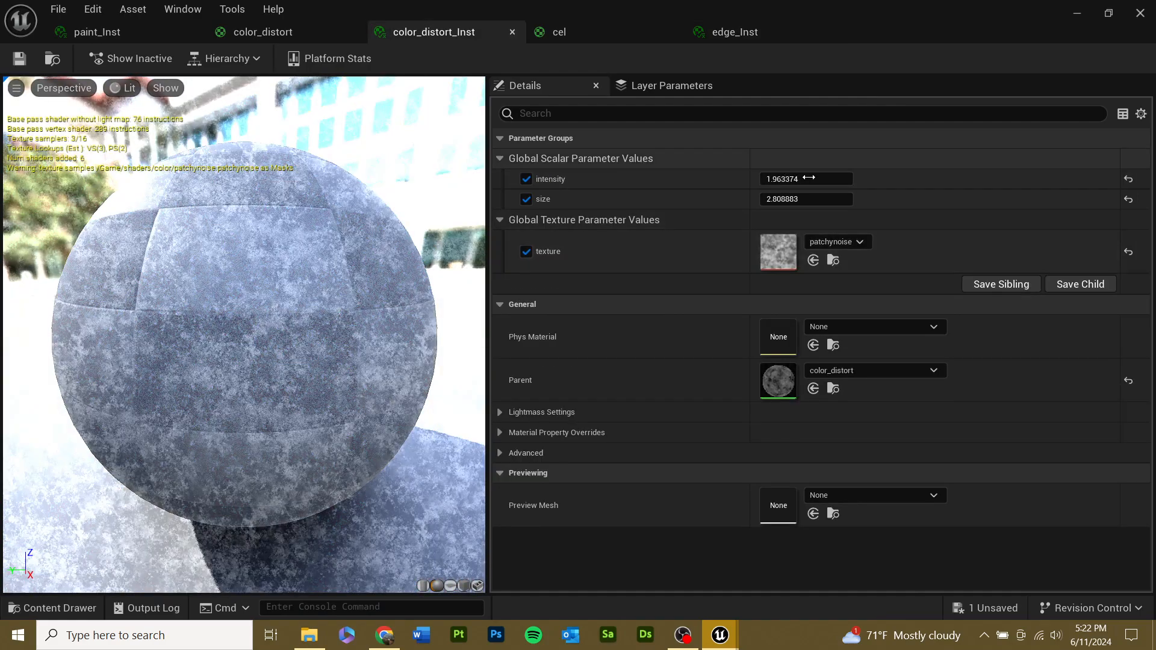
{"action": "left_click_drag", "start_coordinate": [764, 179], "coordinate": [689, 179]}
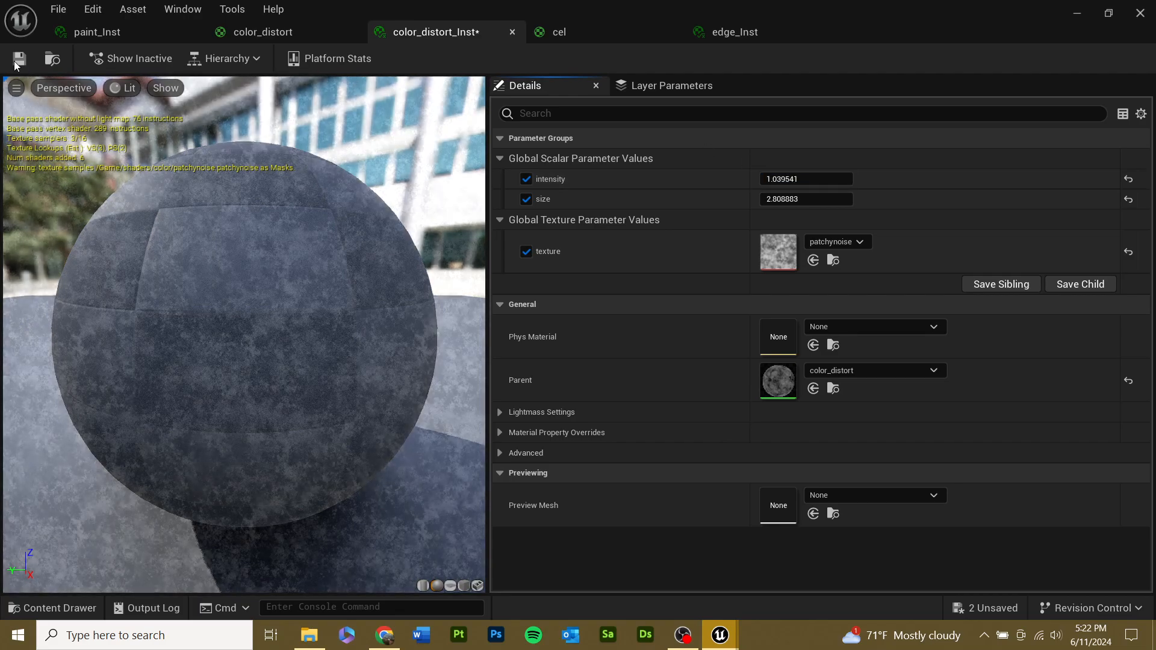
{"action": "left_click", "coordinate": [1078, 13]}
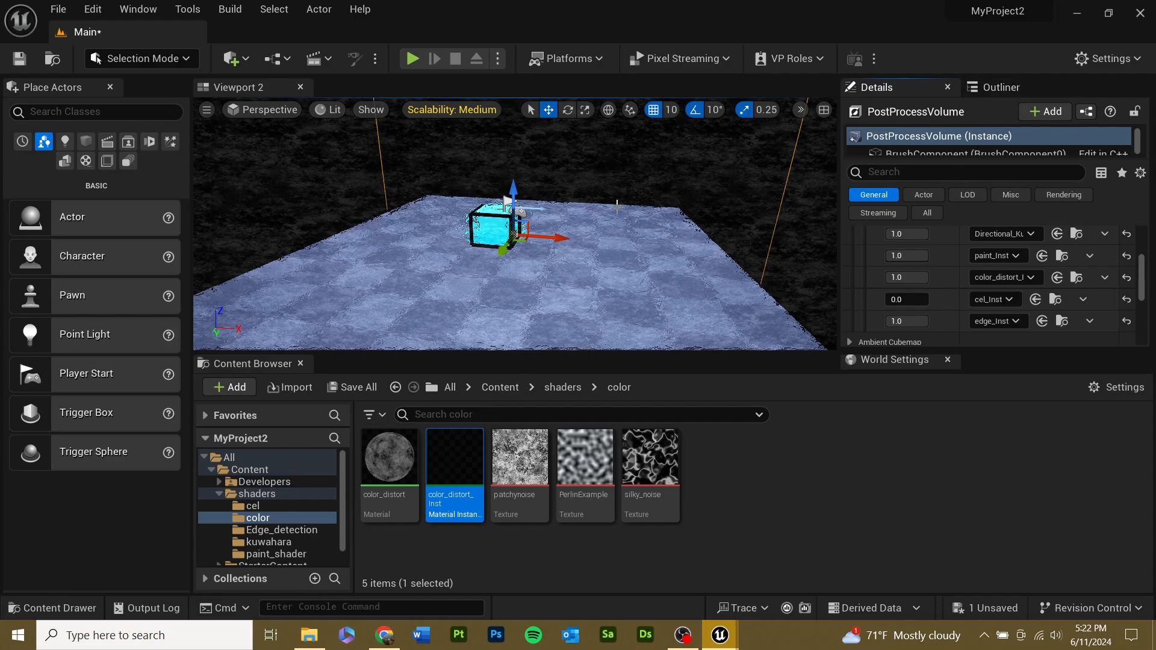
{"action": "mouse_move", "coordinate": [621, 193]}
{"action": "right_mouse_down"}
{"action": "mouse_move", "coordinate": [608, 265]}
{"action": "mouse_move", "coordinate": [613, 211]}
{"action": "right_mouse_up"}
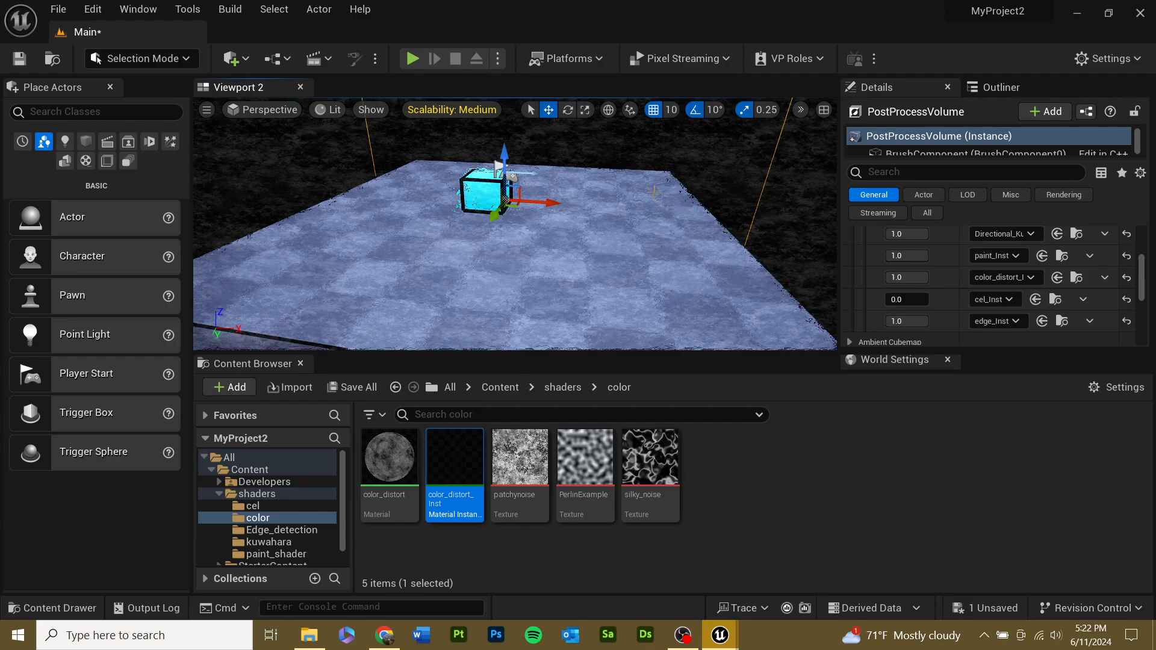
{"action": "double_click", "coordinate": [452, 463]}
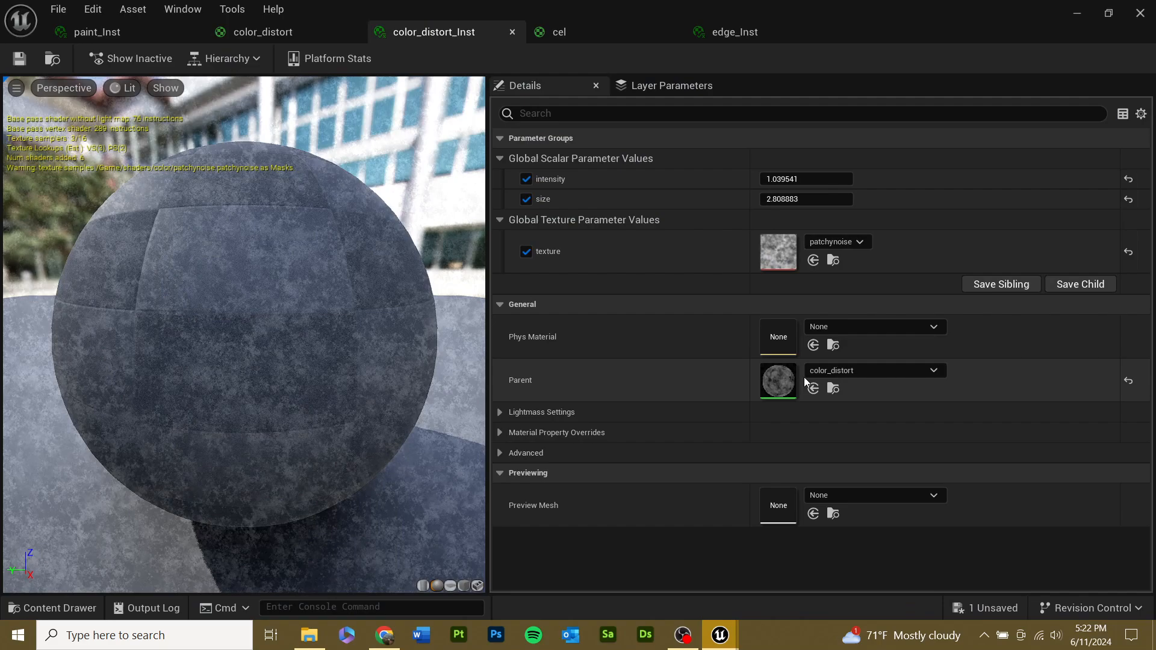
{"action": "left_click", "coordinate": [835, 370]}
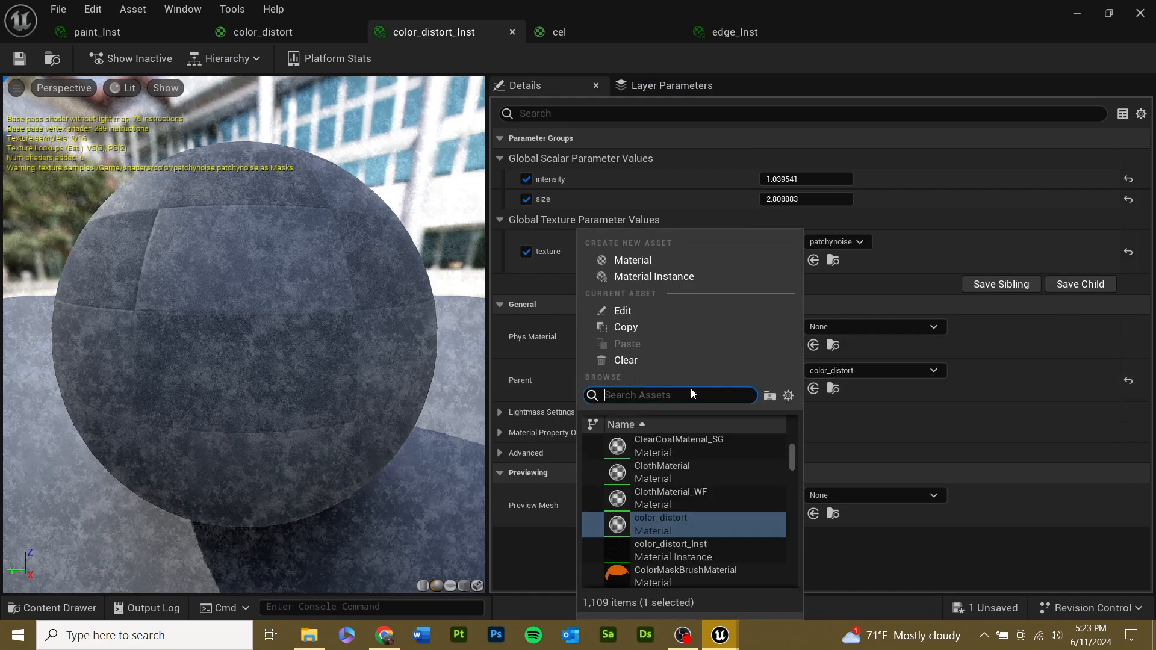
{"action": "type", "text": "per"}
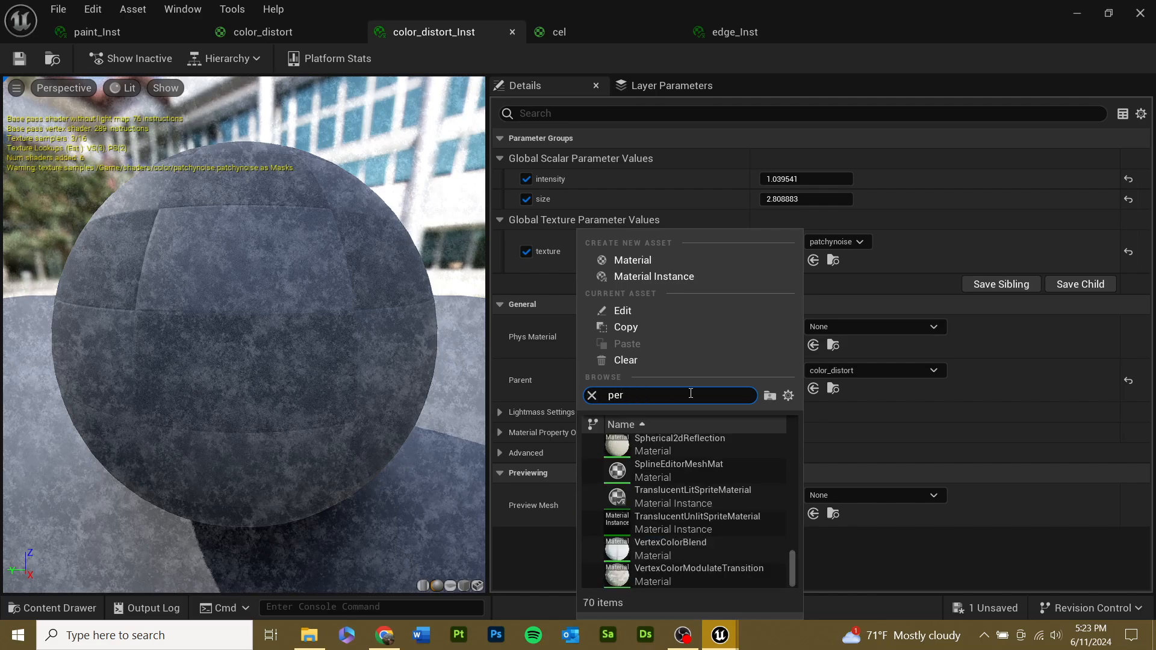
{"action": "type", "text": "lin"}
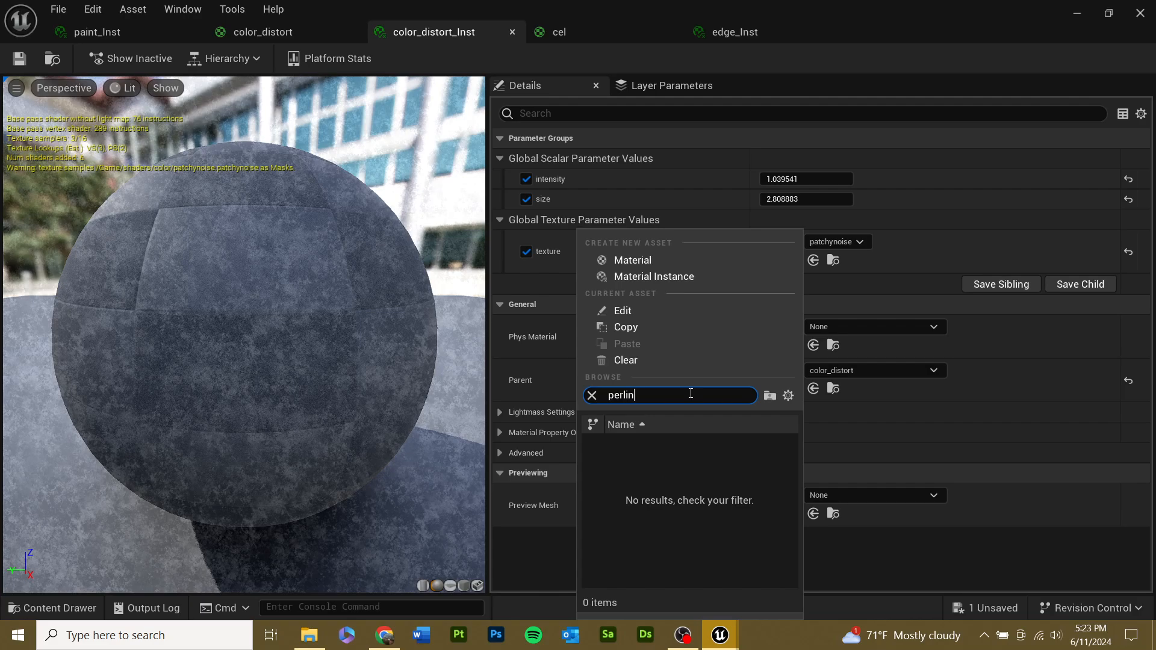
{"action": "key", "text": "BackSpace"}
{"action": "key", "text": "BackSpace"}
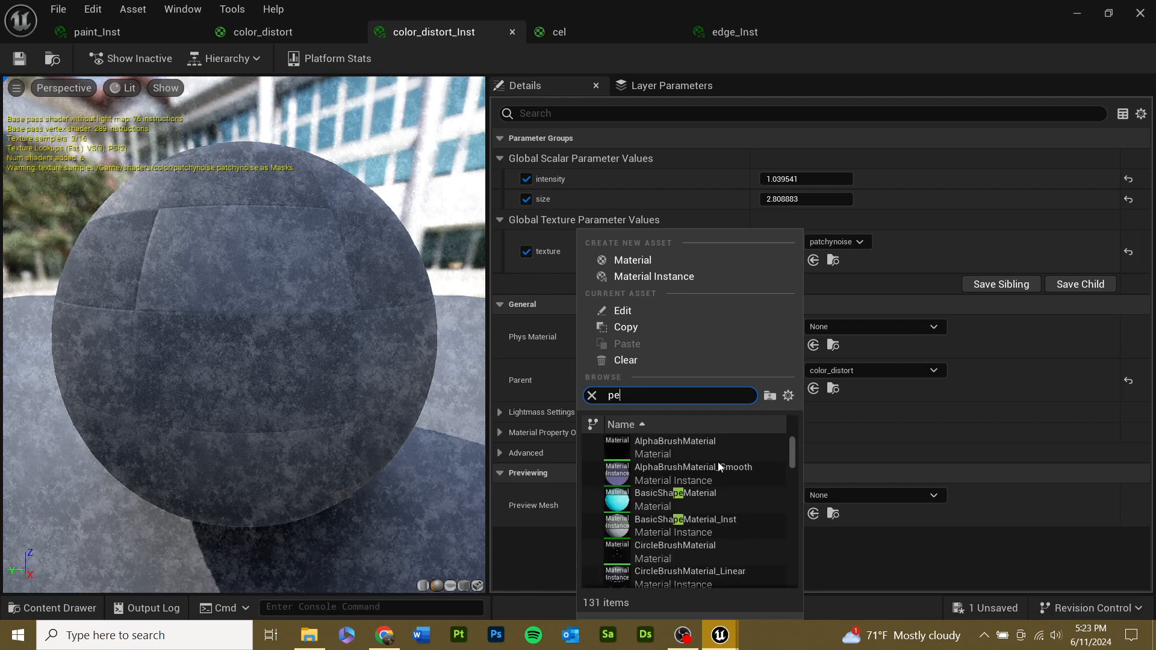
{"action": "scroll", "coordinate": [739, 529], "scroll_direction": "down", "scroll_amount": 4}
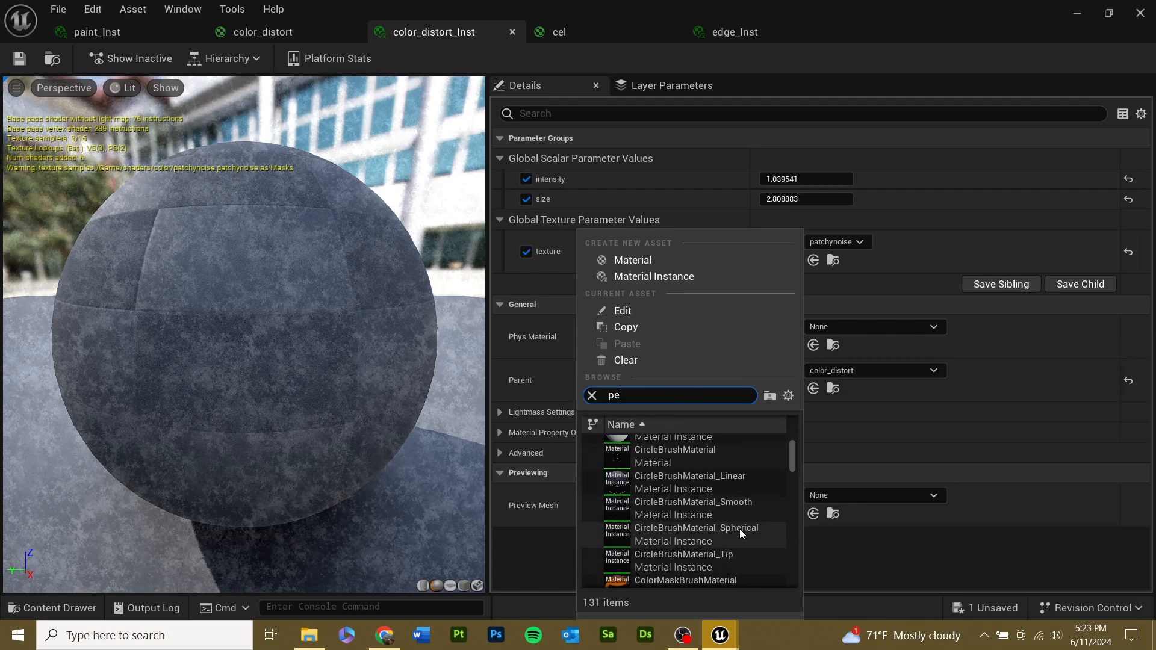
{"action": "scroll", "coordinate": [740, 529], "scroll_direction": "down", "scroll_amount": 2}
{"action": "key", "text": "BackSpace"}
{"action": "key", "text": "BackSpace"}
{"action": "type", "text": "noise"}
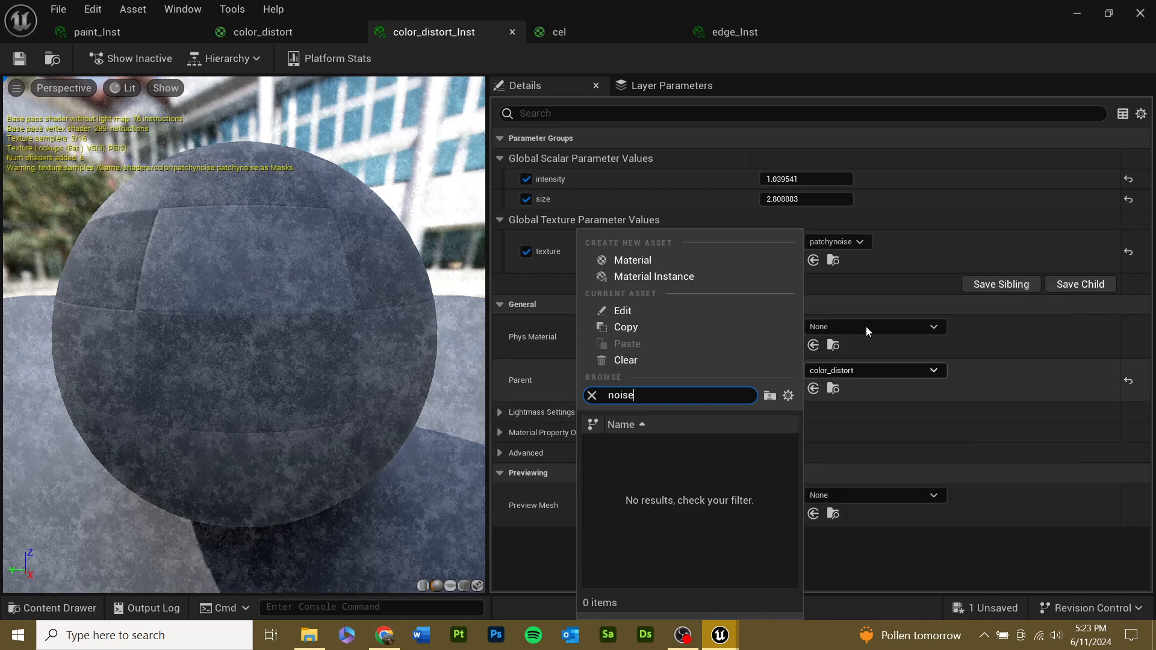
{"action": "left_click", "coordinate": [855, 309]}
{"action": "left_click", "coordinate": [858, 309]}
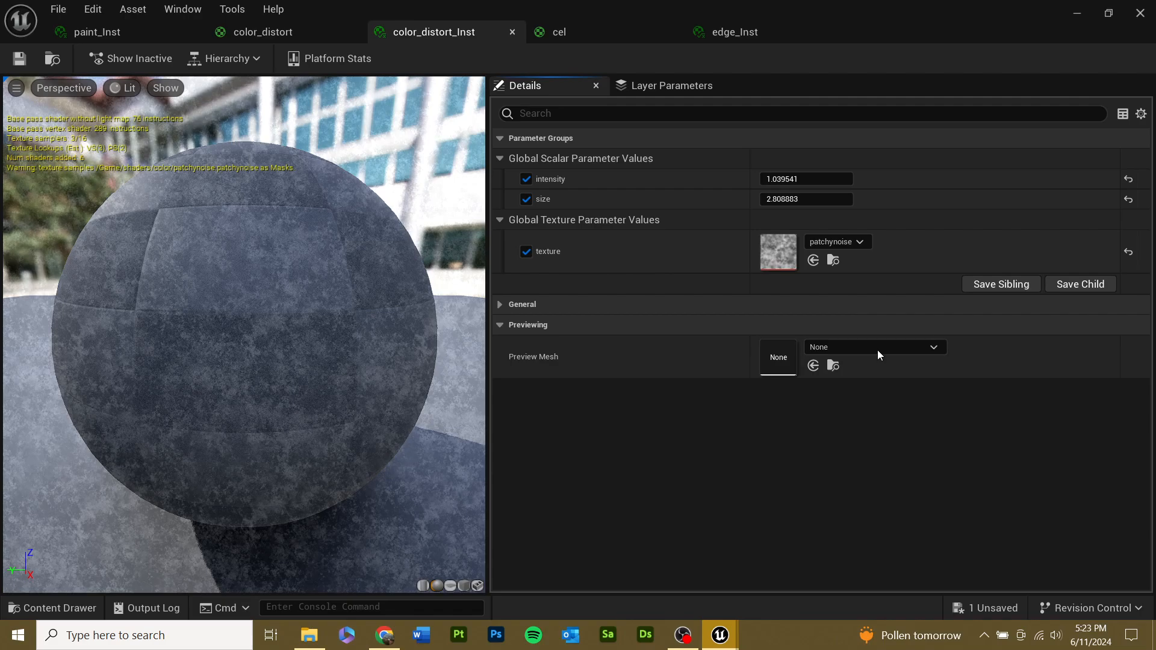
- Set color_distort_Inst's texture to silky_noise and its size to about 3.81, save the instance, and return to the level
{"action": "left_click", "coordinate": [840, 242]}
{"action": "type", "text": "noise"}
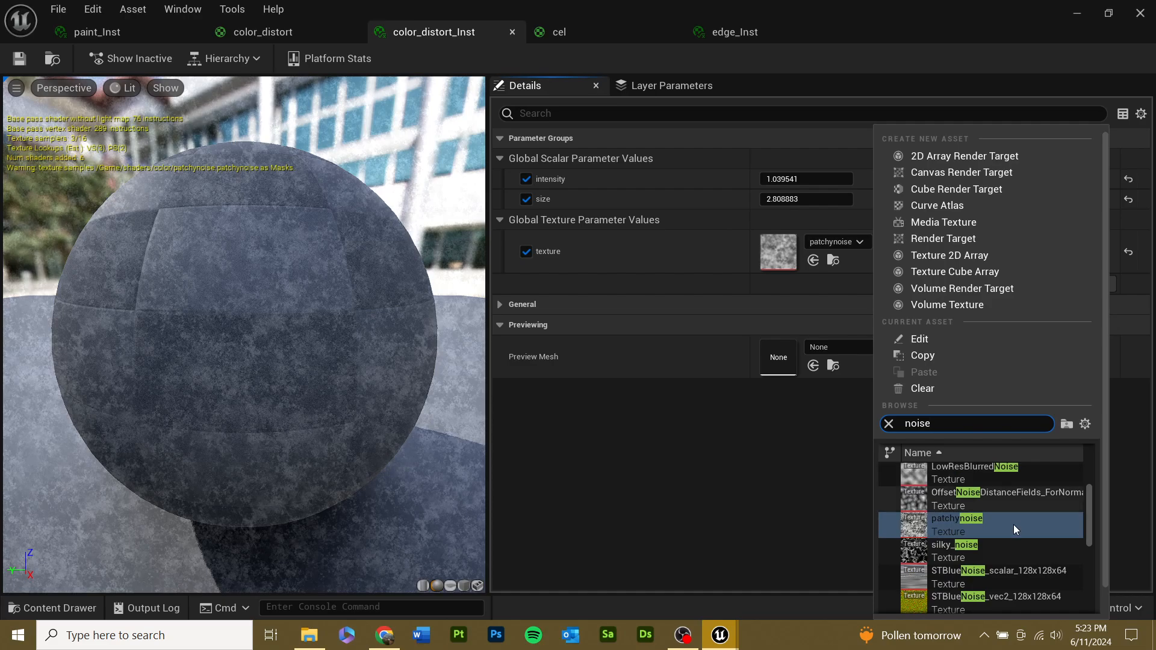
{"action": "left_click", "coordinate": [980, 546]}
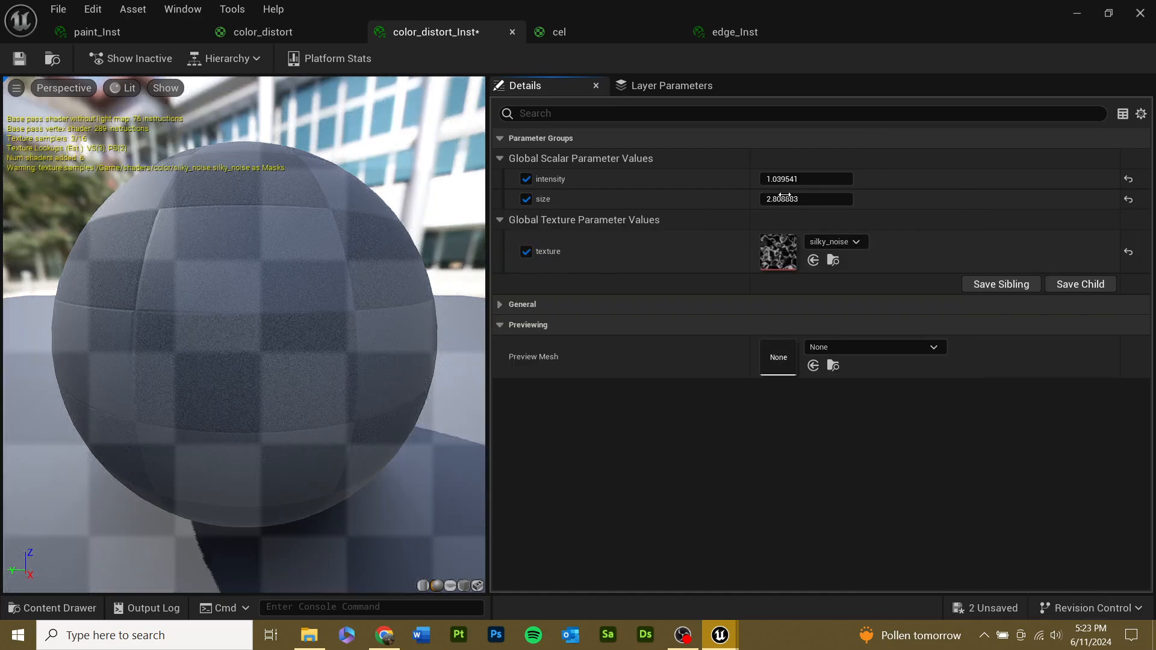
{"action": "mouse_move", "coordinate": [807, 199]}
{"action": "left_mouse_down"}
{"action": "mouse_move", "coordinate": [870, 199]}
{"action": "mouse_move", "coordinate": [803, 200]}
{"action": "left_mouse_up"}
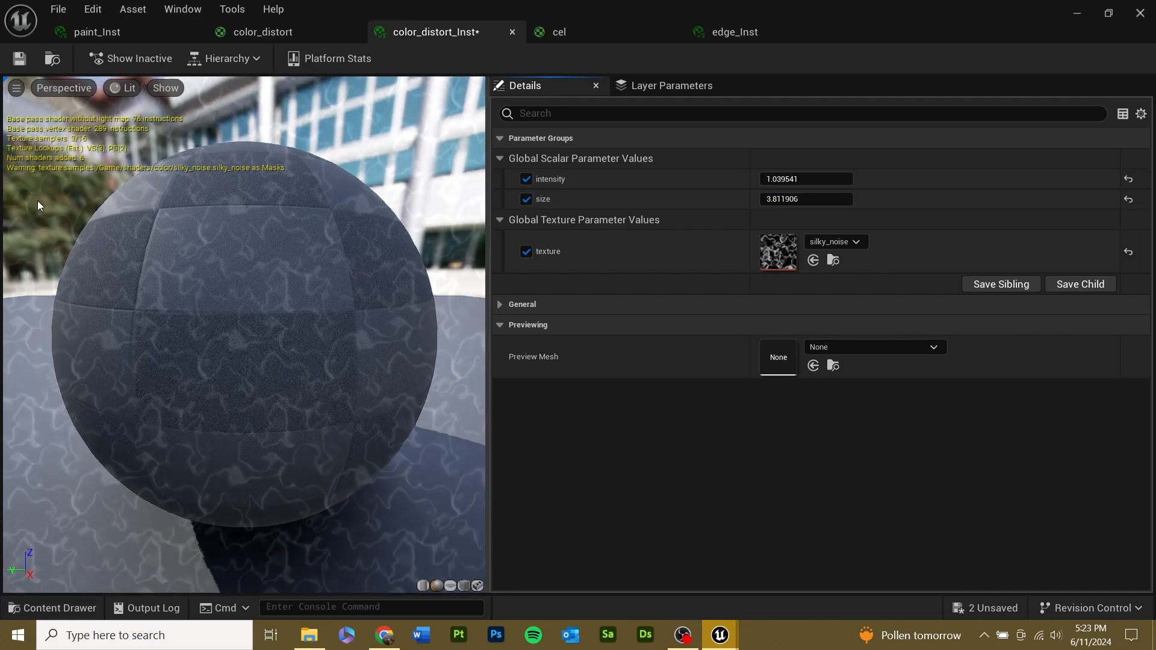
{"action": "left_click", "coordinate": [20, 58]}
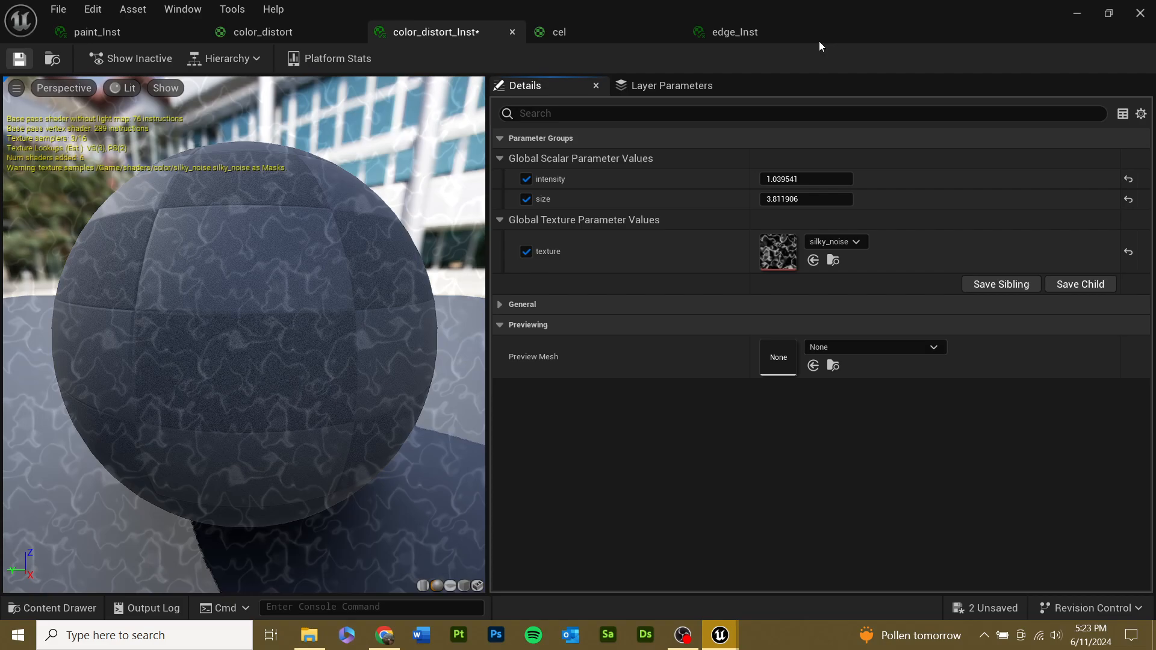
{"action": "left_click", "coordinate": [1076, 10]}
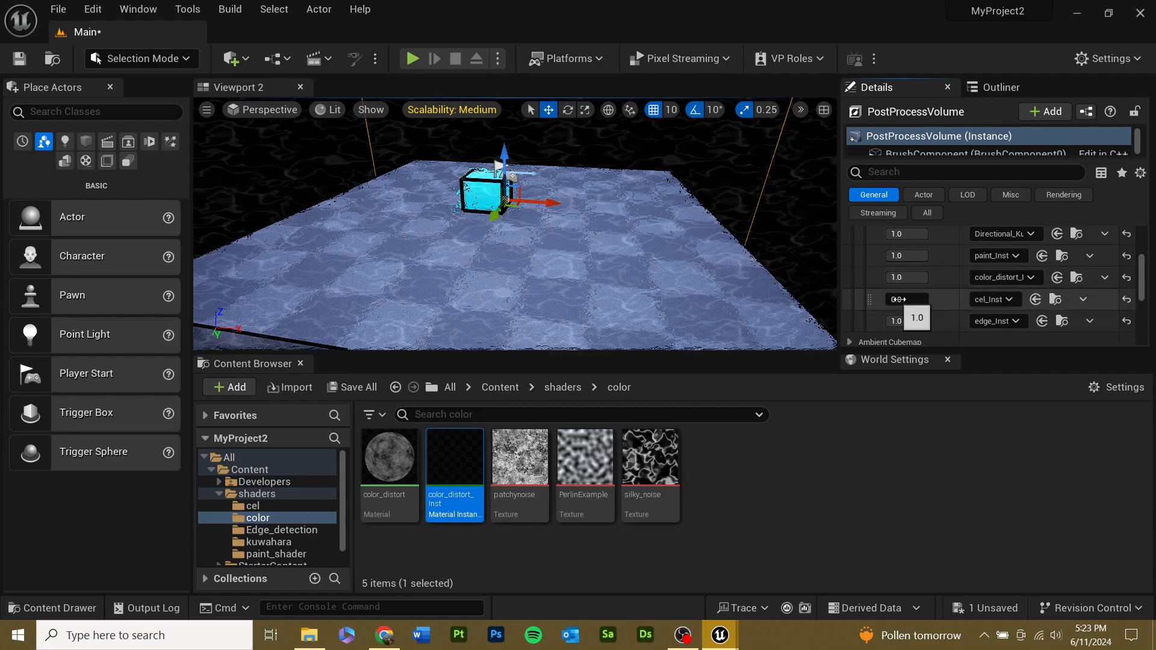
- Set the weights of all PostProcessVolume materials to 0.0, and bring only color_distort_Inst back to 1.0
{"action": "mouse_move", "coordinate": [906, 299]}
{"action": "left_mouse_down"}
{"action": "mouse_move", "coordinate": [936, 305]}
{"action": "mouse_move", "coordinate": [885, 319]}
{"action": "mouse_move", "coordinate": [897, 300]}
{"action": "mouse_move", "coordinate": [888, 278]}
{"action": "mouse_move", "coordinate": [912, 256]}
{"action": "mouse_move", "coordinate": [888, 256]}
{"action": "mouse_move", "coordinate": [897, 236]}
{"action": "mouse_move", "coordinate": [887, 236]}
{"action": "mouse_move", "coordinate": [929, 236]}
{"action": "mouse_move", "coordinate": [888, 236]}
{"action": "left_mouse_up"}
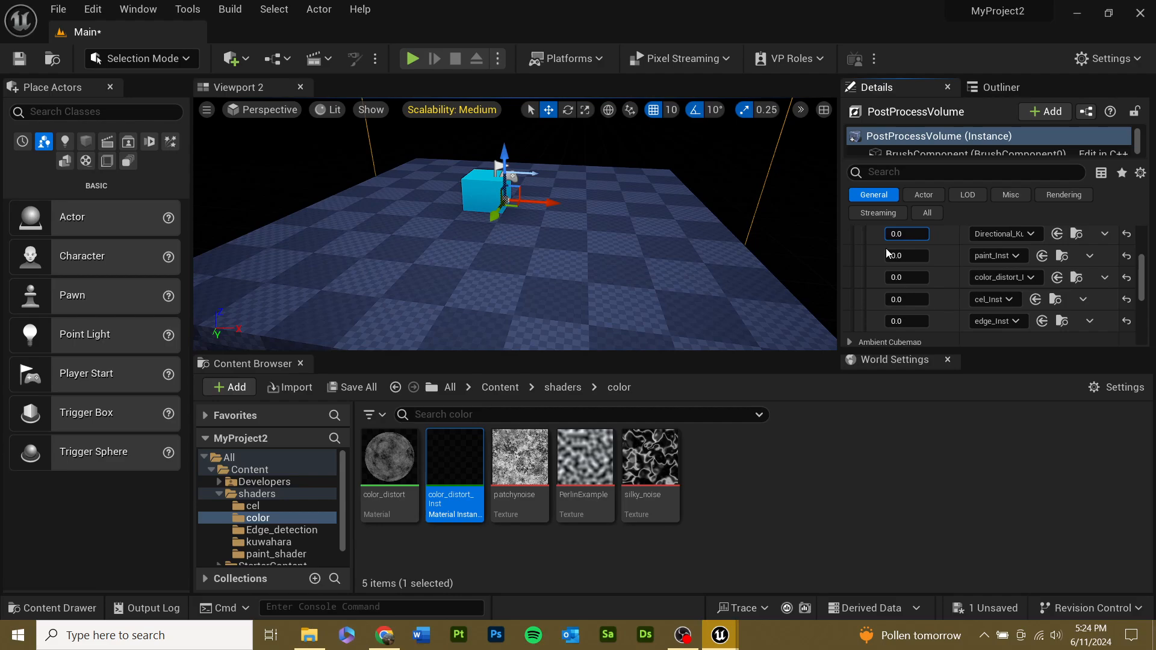
{"action": "left_click_drag", "start_coordinate": [888, 278], "coordinate": [928, 277]}
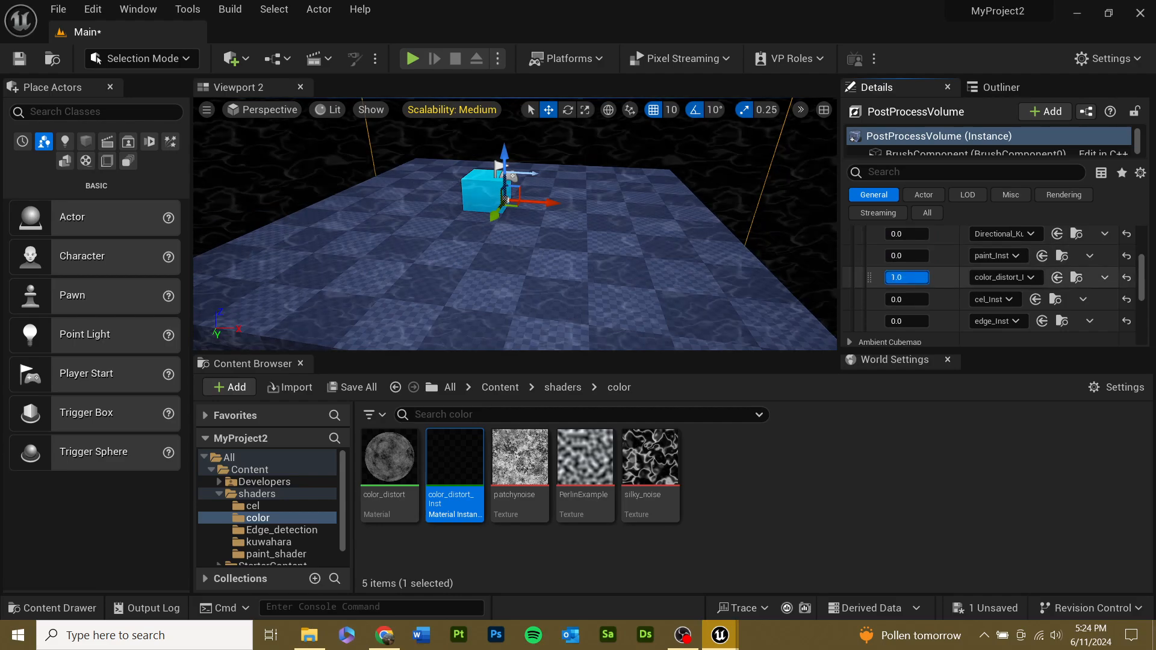